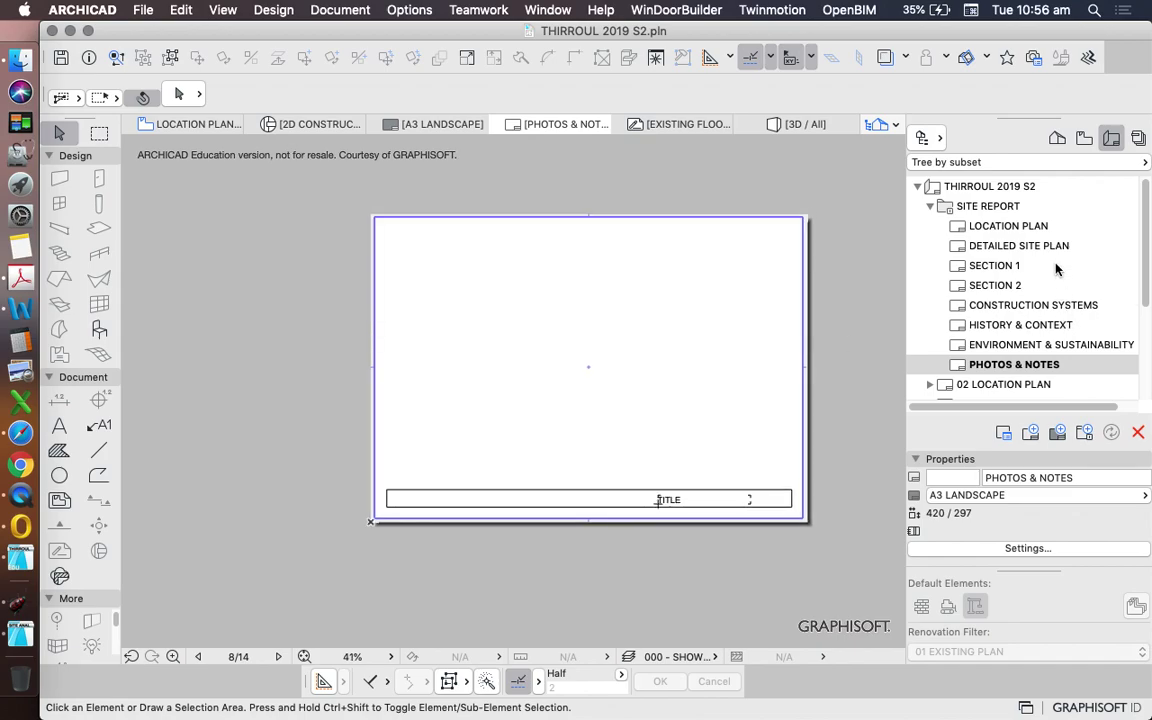
- Select the LOCATION PLAN layout and bring up the context menu of the A3 LANDSCAPE master
{"action": "left_click", "coordinate": [993, 228]}
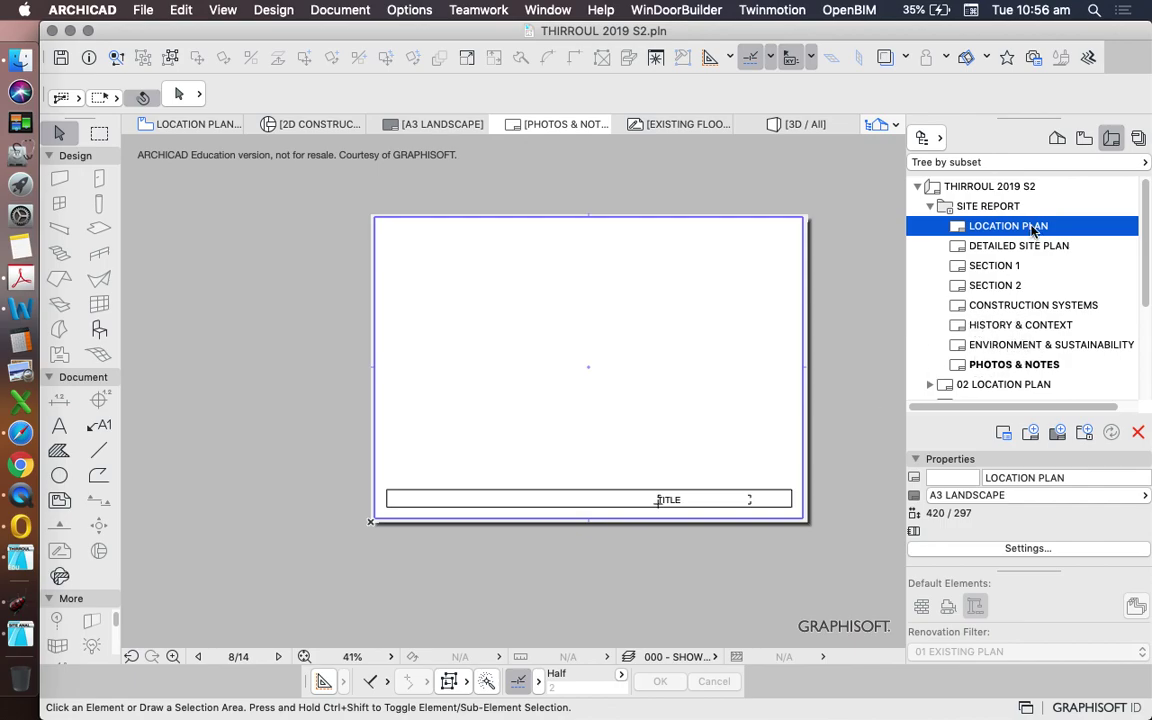
{"action": "scroll", "coordinate": [1017, 355], "scroll_direction": "down", "scroll_amount": 1}
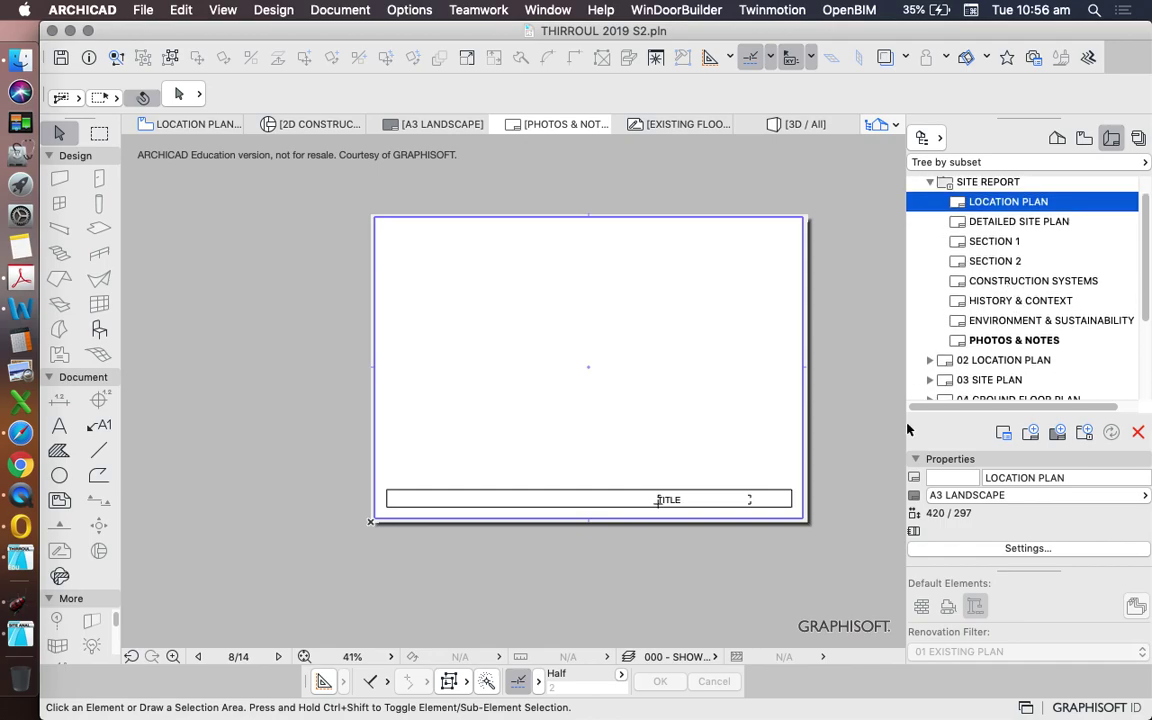
{"action": "scroll", "coordinate": [1020, 260], "scroll_direction": "down", "scroll_amount": 5}
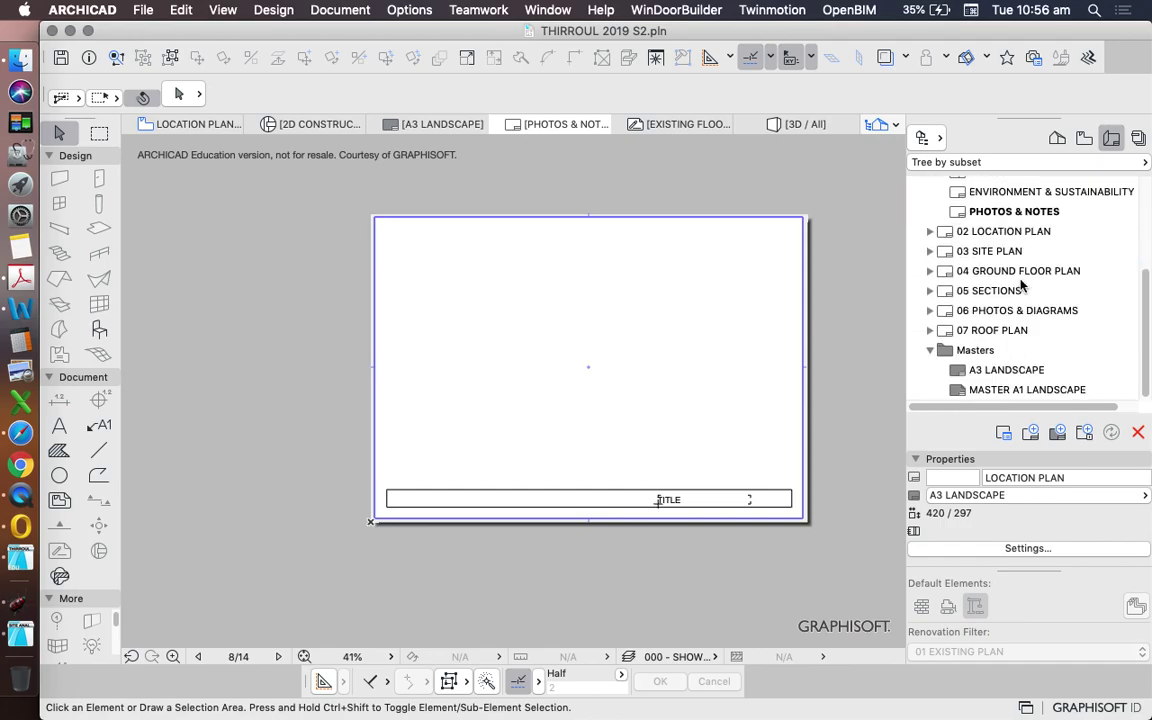
{"action": "right_click", "coordinate": [1001, 372]}
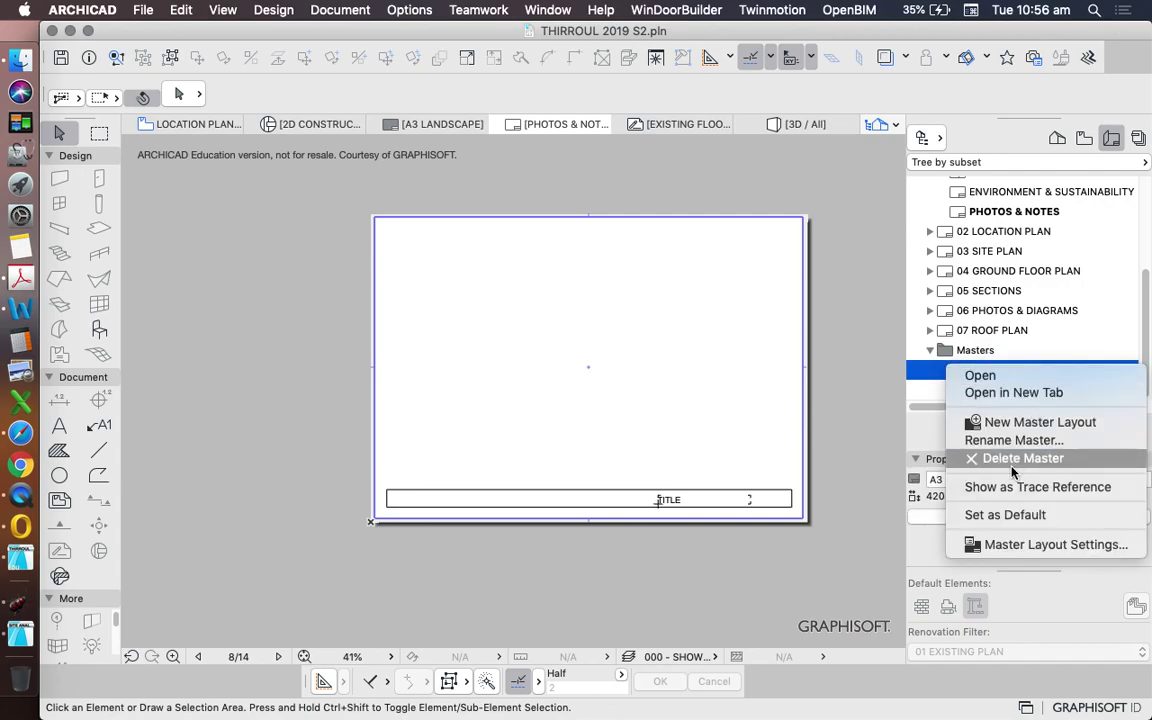
- Open the ENVIRONMENT & SUSTAINABILITY layout's settings, then close them
{"action": "right_click", "coordinate": [968, 192]}
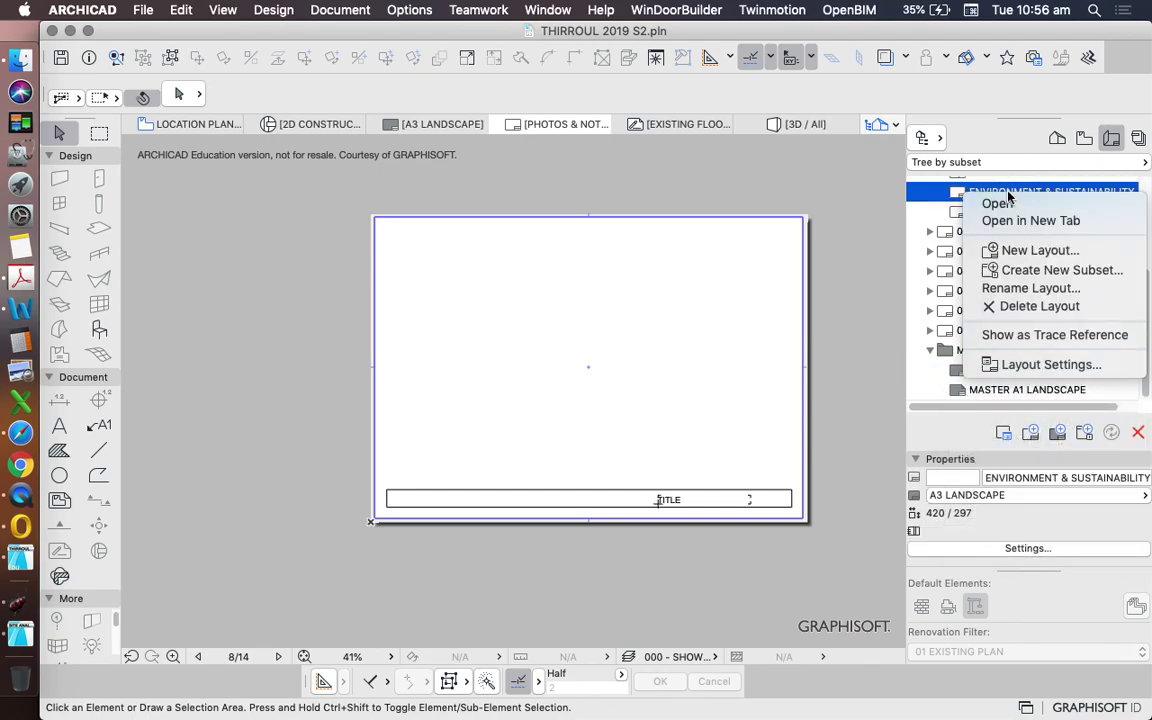
{"action": "left_click", "coordinate": [1064, 368]}
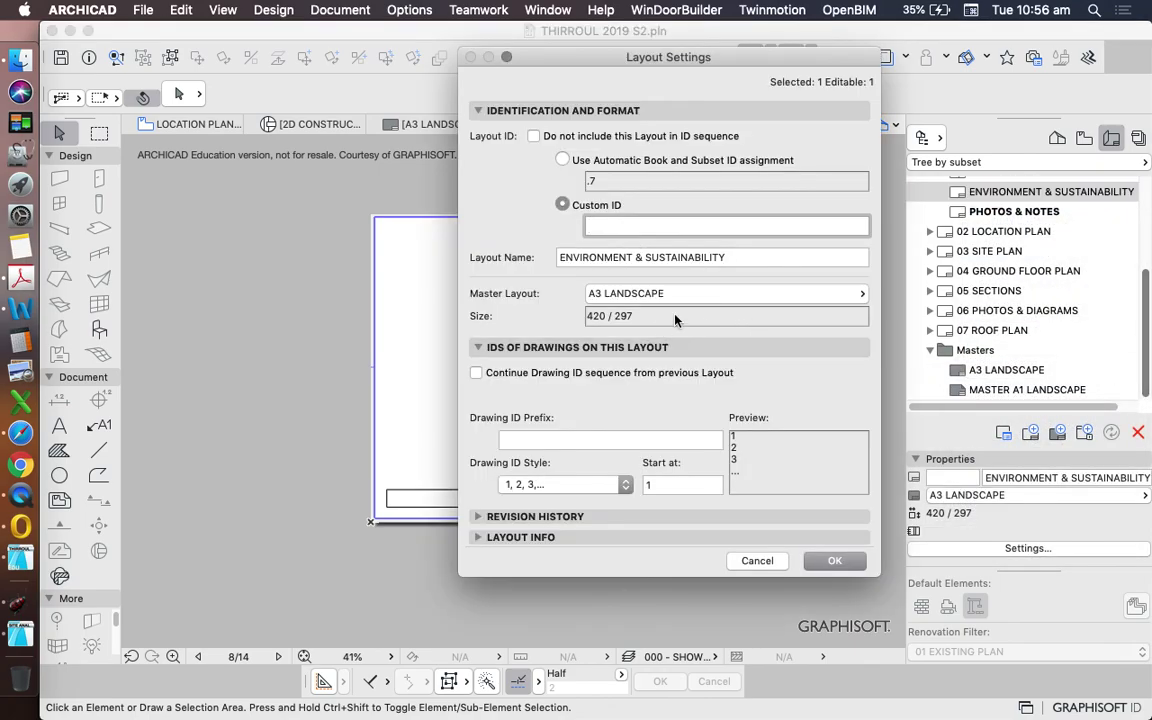
{"action": "left_click", "coordinate": [832, 563]}
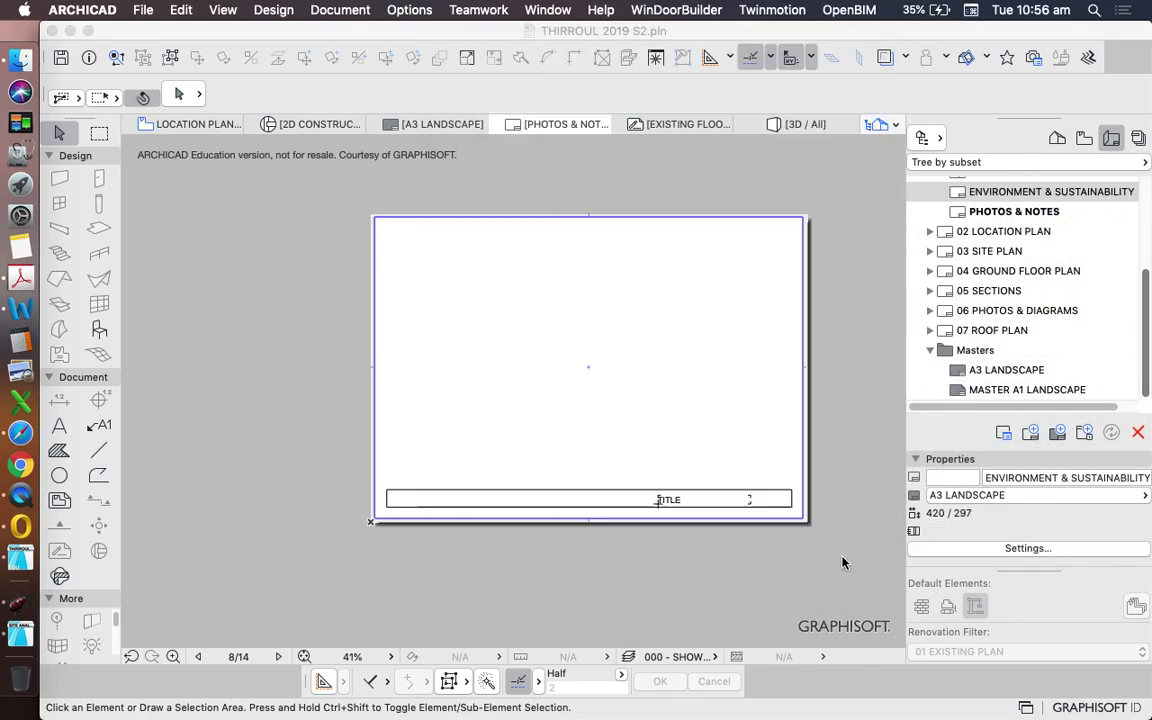
- Rename the A3 LANDSCAPE master to 'A3 LANDSCAPE SITE REPORT MASTER'
{"action": "right_click", "coordinate": [950, 370]}
{"action": "left_click", "coordinate": [1014, 442]}
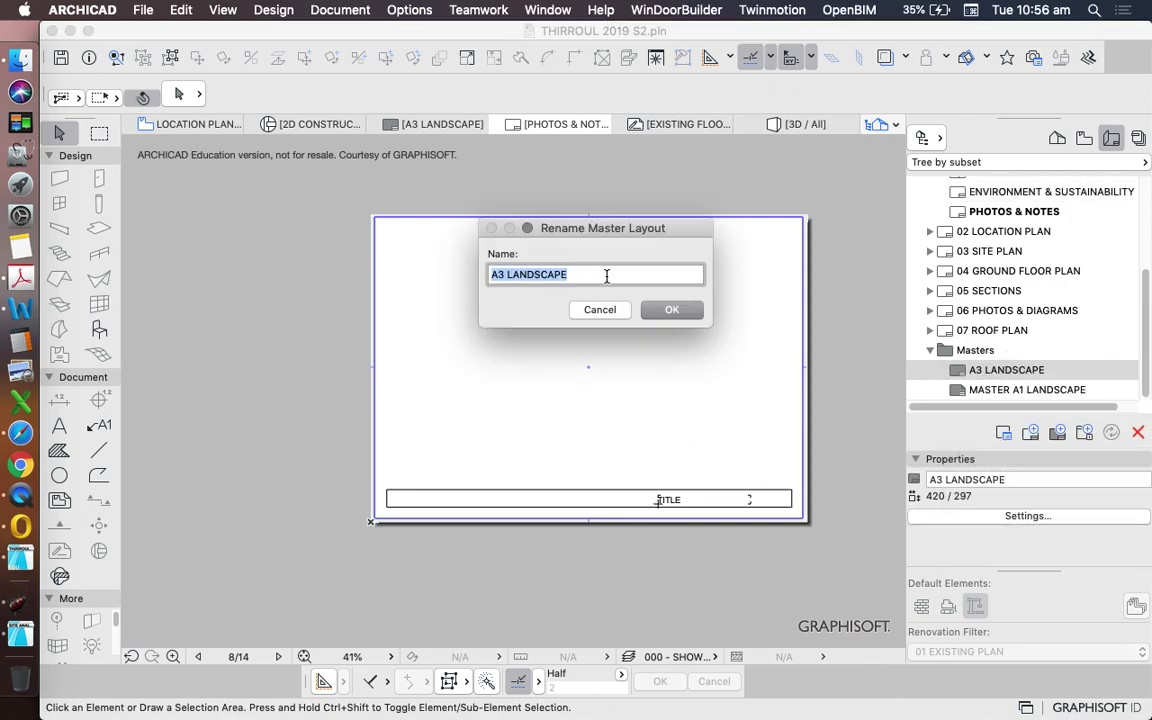
{"action": "left_click", "coordinate": [610, 273]}
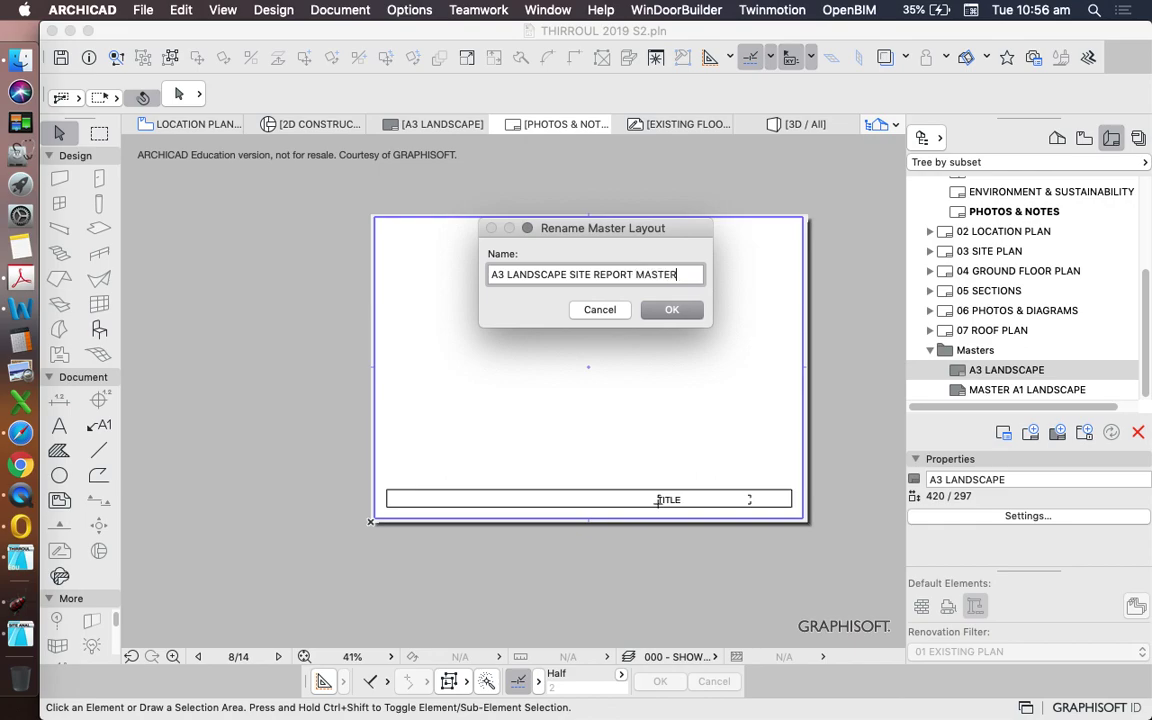
{"action": "left_click", "coordinate": [692, 309]}
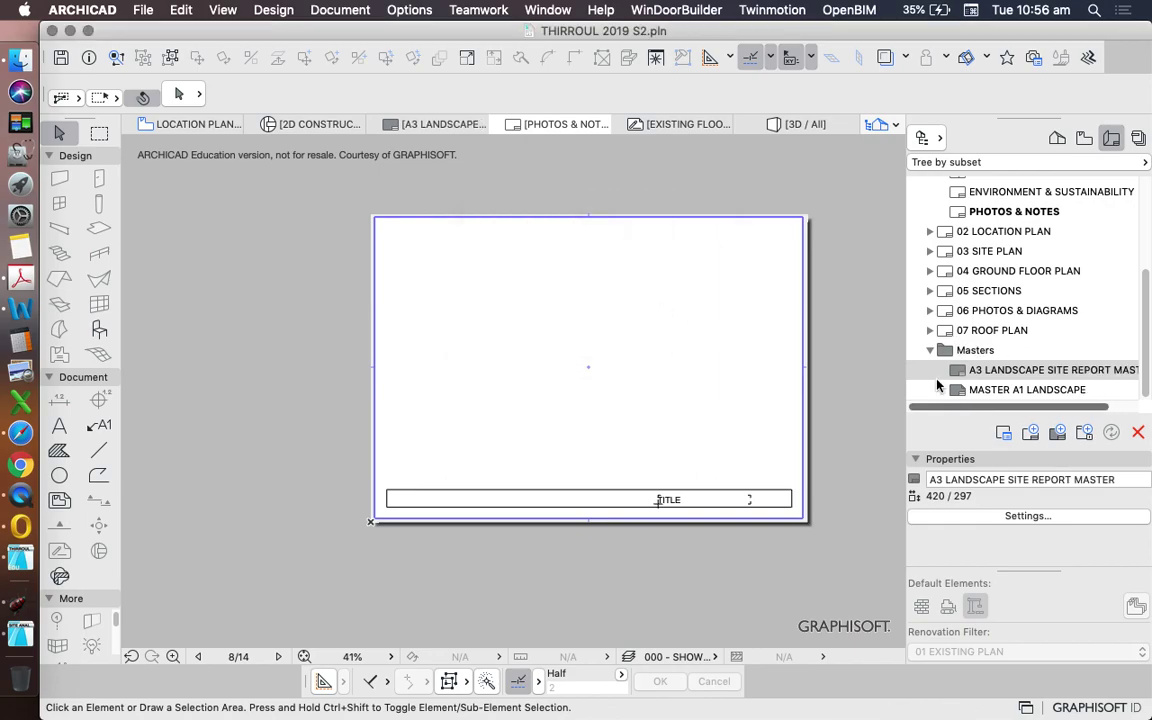
- Open the DETAILED SITE PLAN layout and zoom into its title block
{"action": "scroll", "coordinate": [522, 358], "scroll_direction": "down", "scroll_amount": 5}
{"action": "left_click_drag", "start_coordinate": [1049, 408], "coordinate": [921, 408]}
{"action": "scroll", "coordinate": [537, 368], "scroll_direction": "up", "scroll_amount": 5}
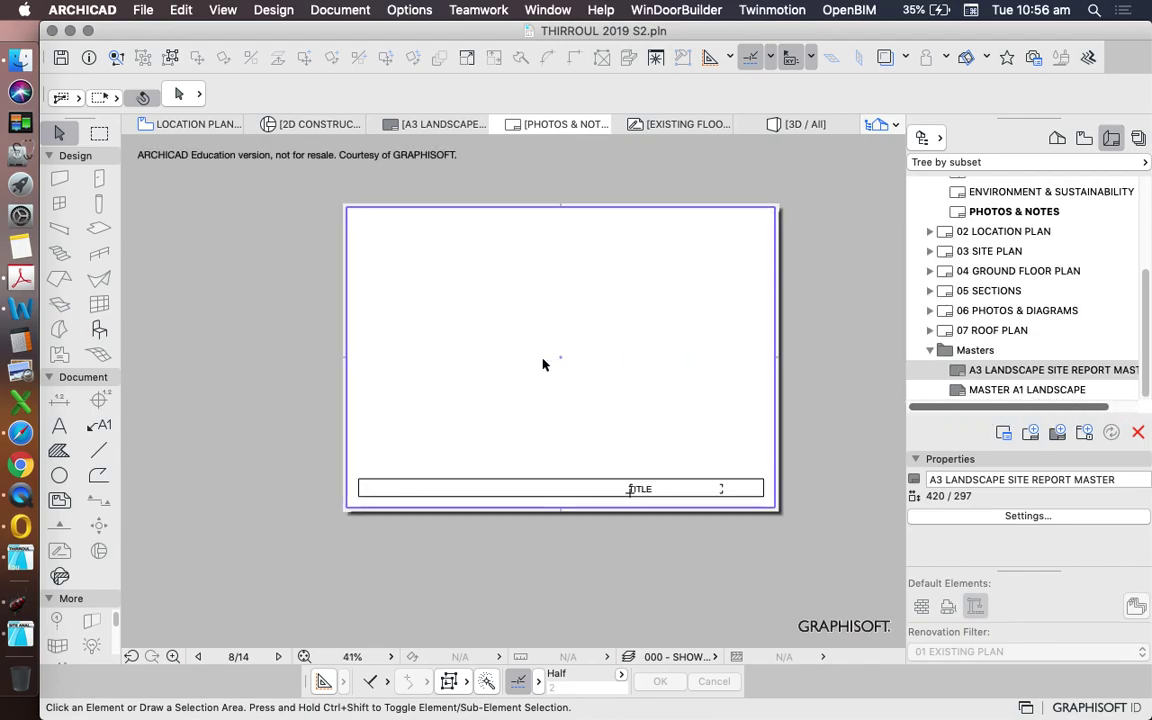
{"action": "scroll", "coordinate": [676, 436], "scroll_direction": "down", "scroll_amount": 3}
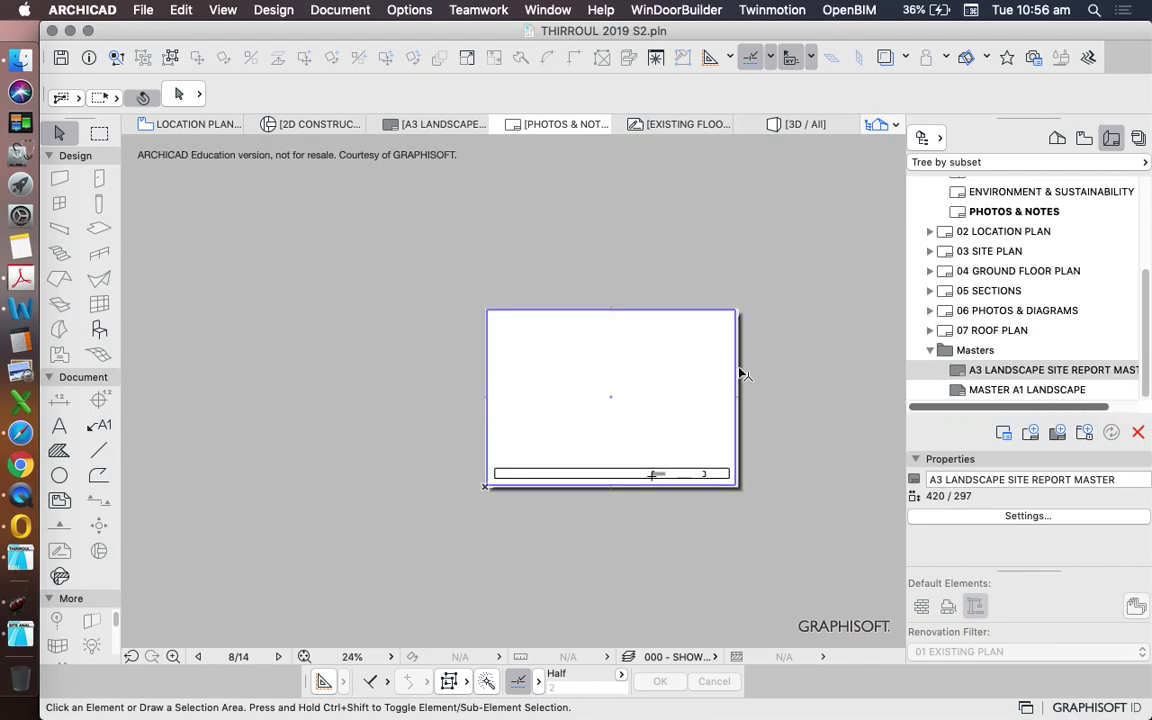
{"action": "scroll", "coordinate": [969, 247], "scroll_direction": "up", "scroll_amount": 5}
{"action": "double_click", "coordinate": [975, 245]}
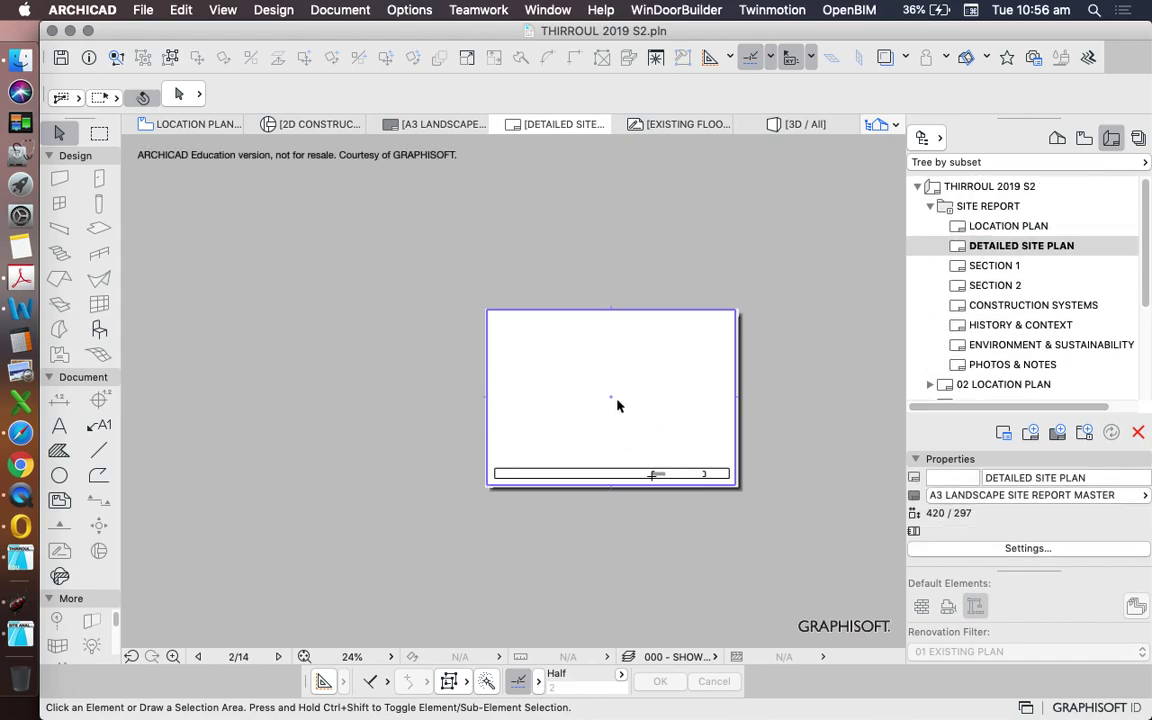
{"action": "left_click", "coordinate": [479, 297]}
{"action": "left_click", "coordinate": [818, 530]}
- Zoom back out and scroll the Layout Book down to the Masters
{"action": "scroll", "coordinate": [676, 470], "scroll_direction": "up", "scroll_amount": 5}
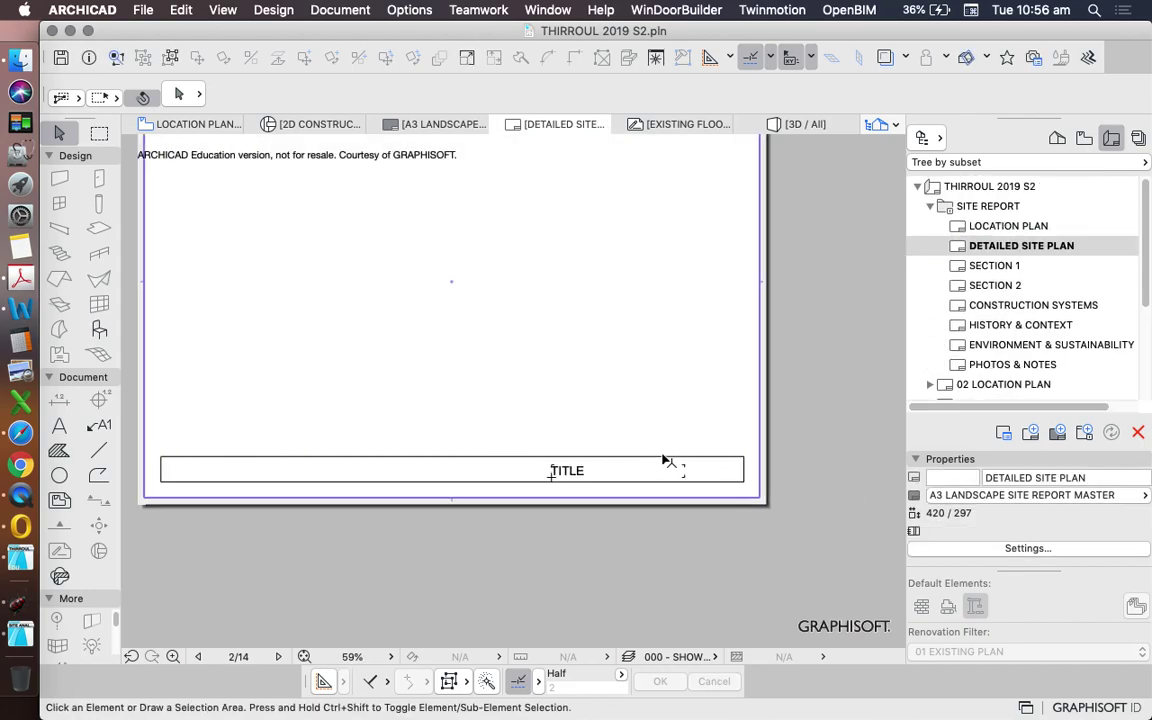
{"action": "scroll", "coordinate": [664, 430], "scroll_direction": "down", "scroll_amount": 2}
{"action": "scroll", "coordinate": [645, 420], "scroll_direction": "down", "scroll_amount": 2}
{"action": "scroll", "coordinate": [630, 424], "scroll_direction": "up", "scroll_amount": 6}
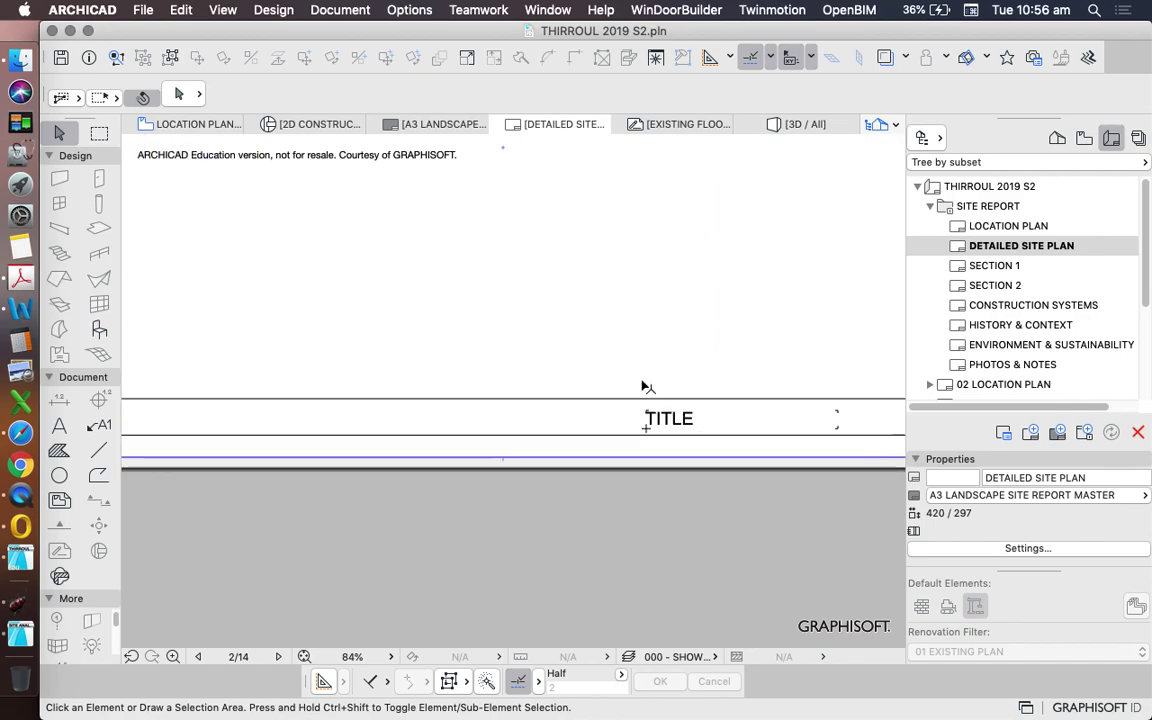
{"action": "scroll", "coordinate": [580, 413], "scroll_direction": "down", "scroll_amount": 5}
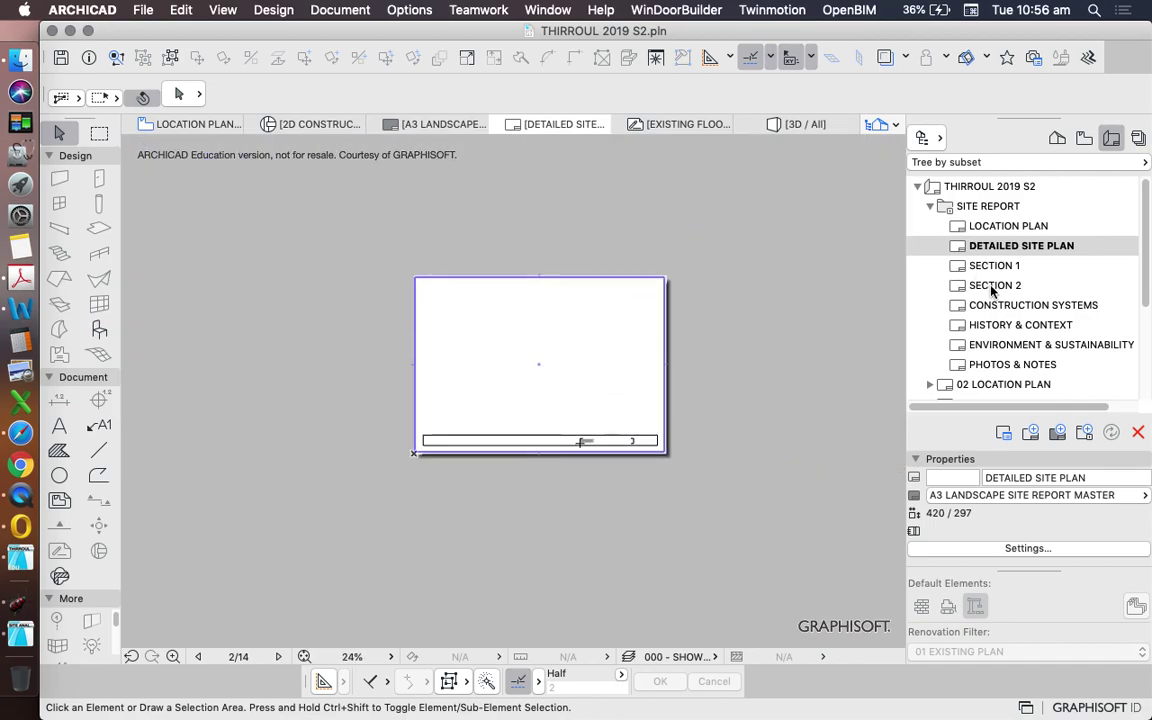
{"action": "scroll", "coordinate": [1060, 260], "scroll_direction": "down", "scroll_amount": 5}
- Open the A3 LANDSCAPE SITE REPORT MASTER and marquee-select its title-block elements, then deselect
{"action": "double_click", "coordinate": [1008, 370]}
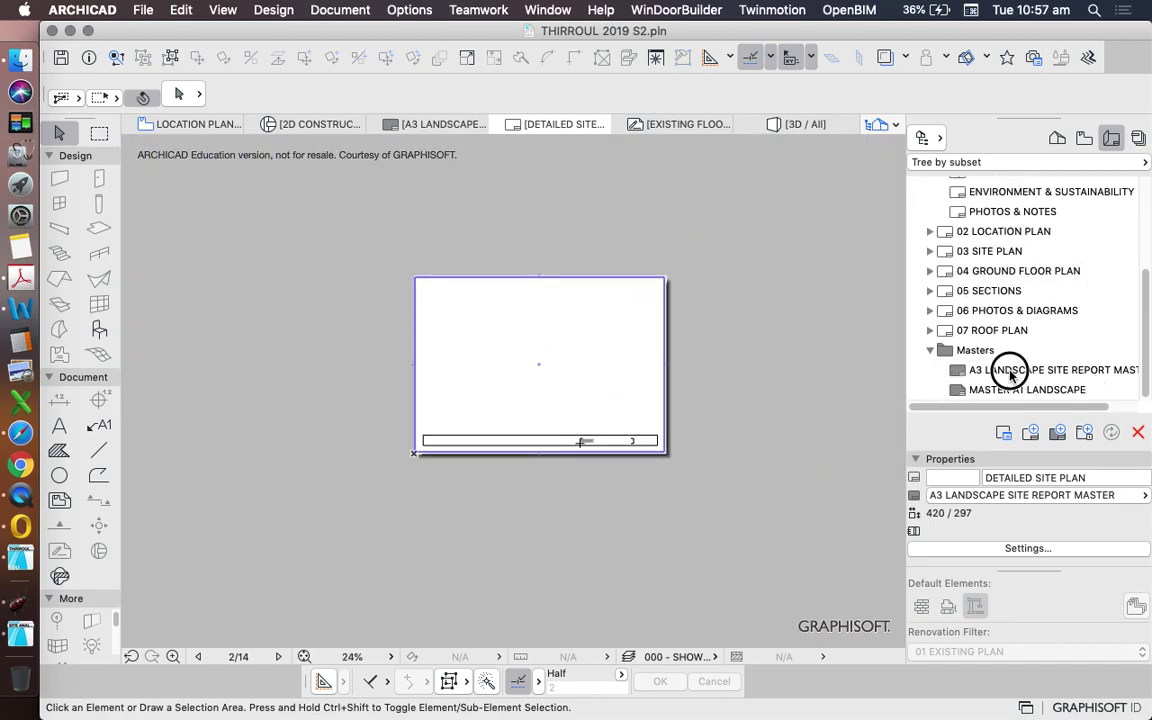
{"action": "left_click_drag", "start_coordinate": [442, 252], "coordinate": [681, 458]}
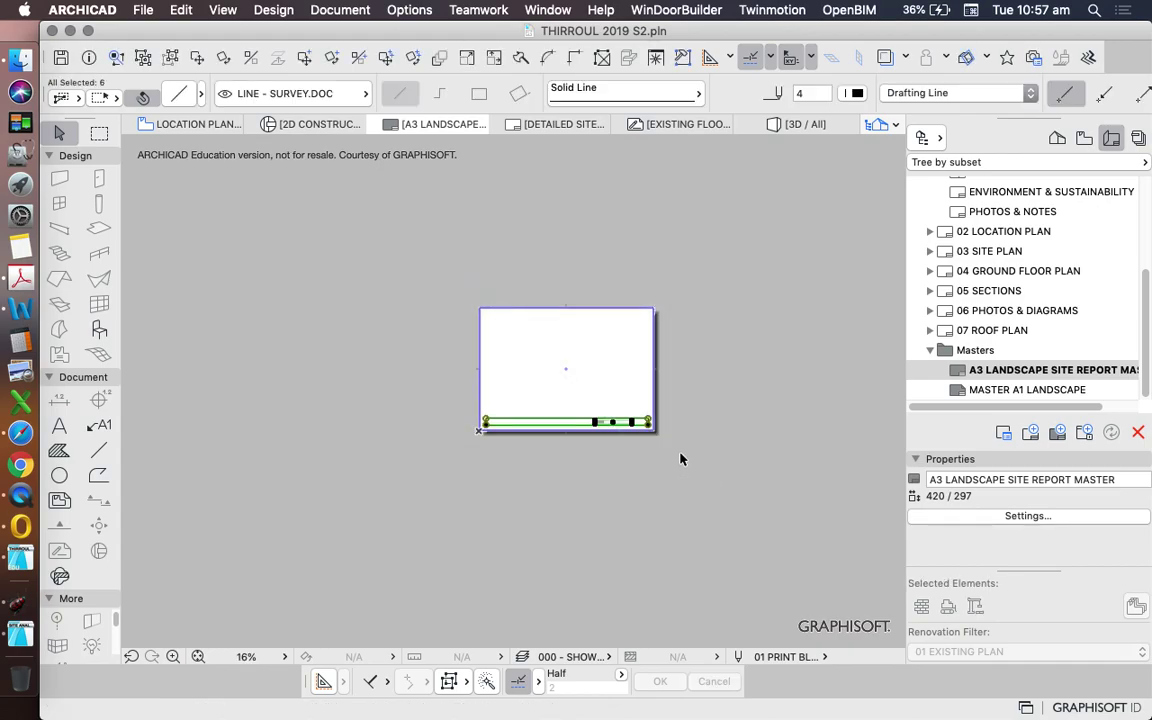
{"action": "scroll", "coordinate": [568, 411], "scroll_direction": "up", "scroll_amount": 4}
{"action": "scroll", "coordinate": [515, 385], "scroll_direction": "down", "scroll_amount": 3}
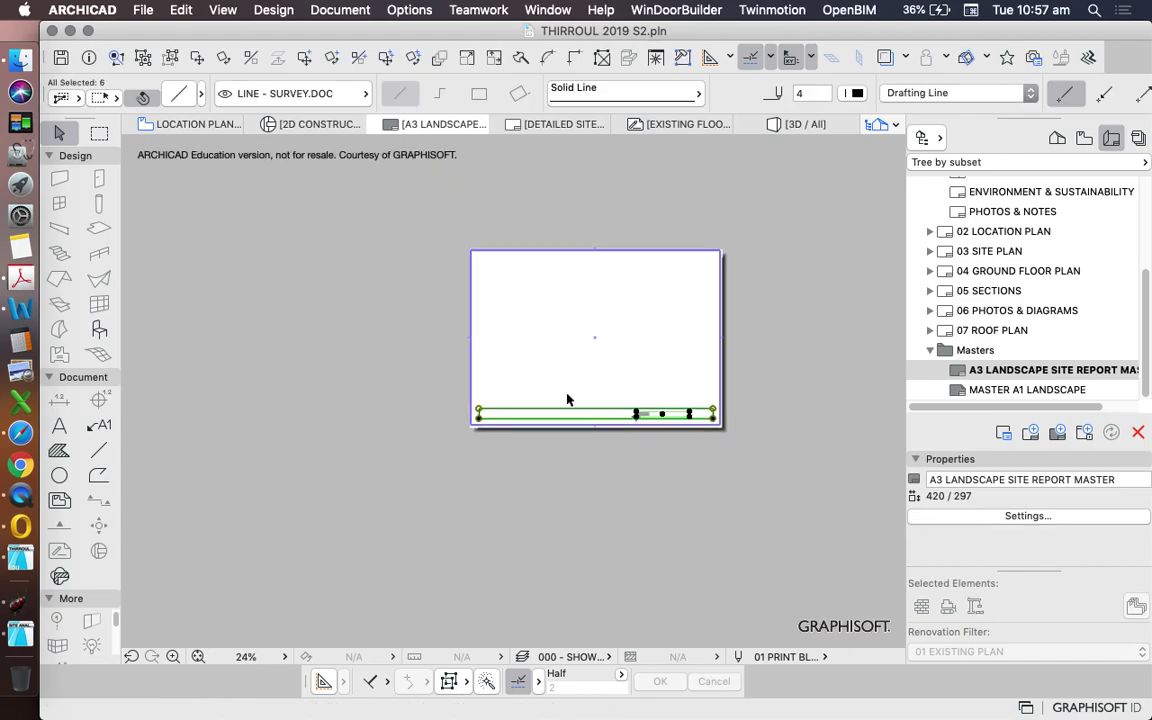
{"action": "left_click", "coordinate": [656, 478]}
- Select the four-line title-block rectangle on the master
{"action": "scroll", "coordinate": [651, 432], "scroll_direction": "up", "scroll_amount": 3}
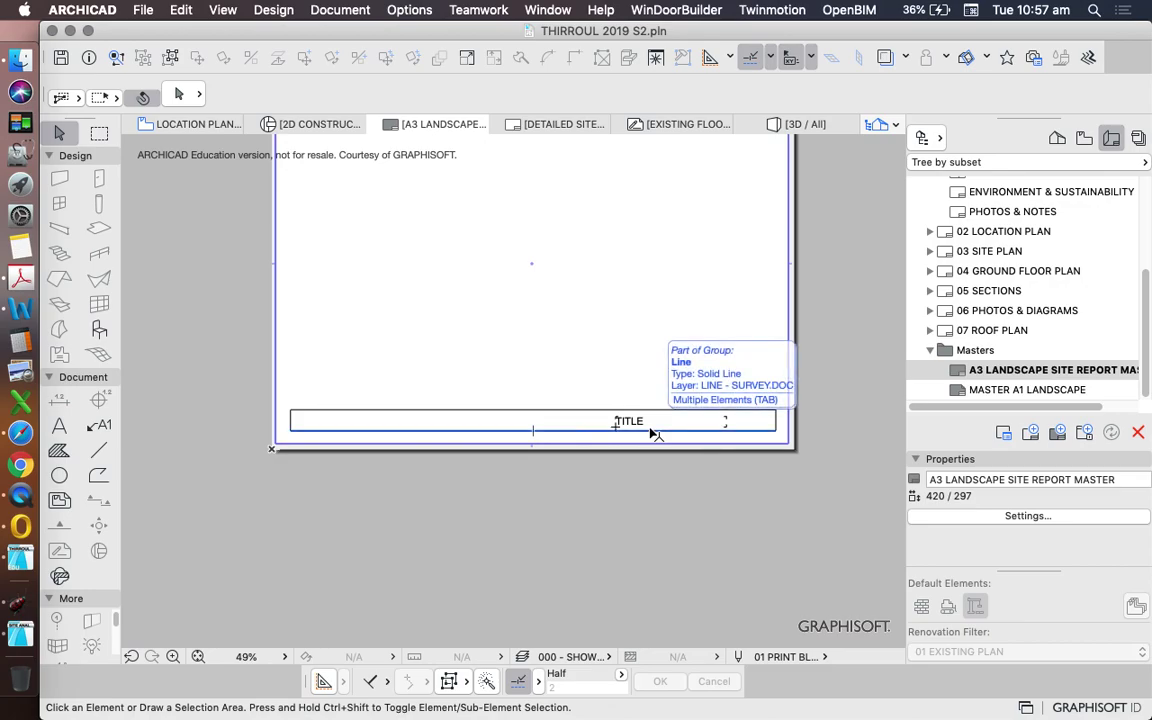
{"action": "scroll", "coordinate": [635, 481], "scroll_direction": "down", "scroll_amount": 3}
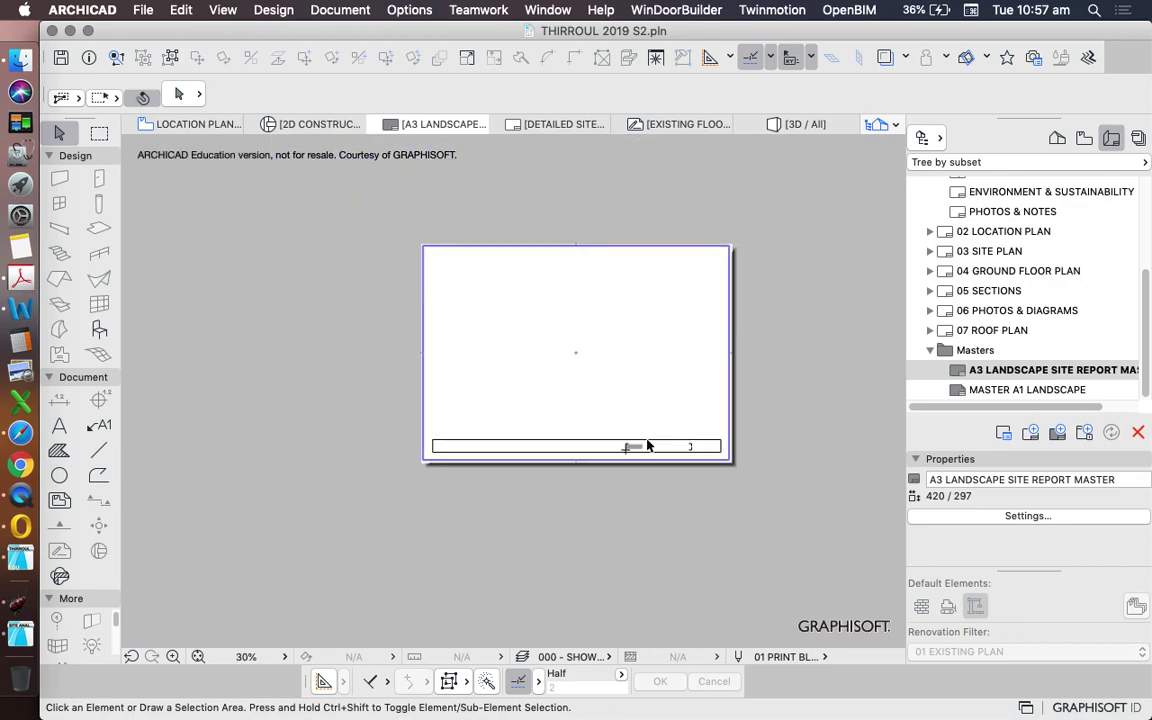
{"action": "scroll", "coordinate": [620, 450], "scroll_direction": "up", "scroll_amount": 3}
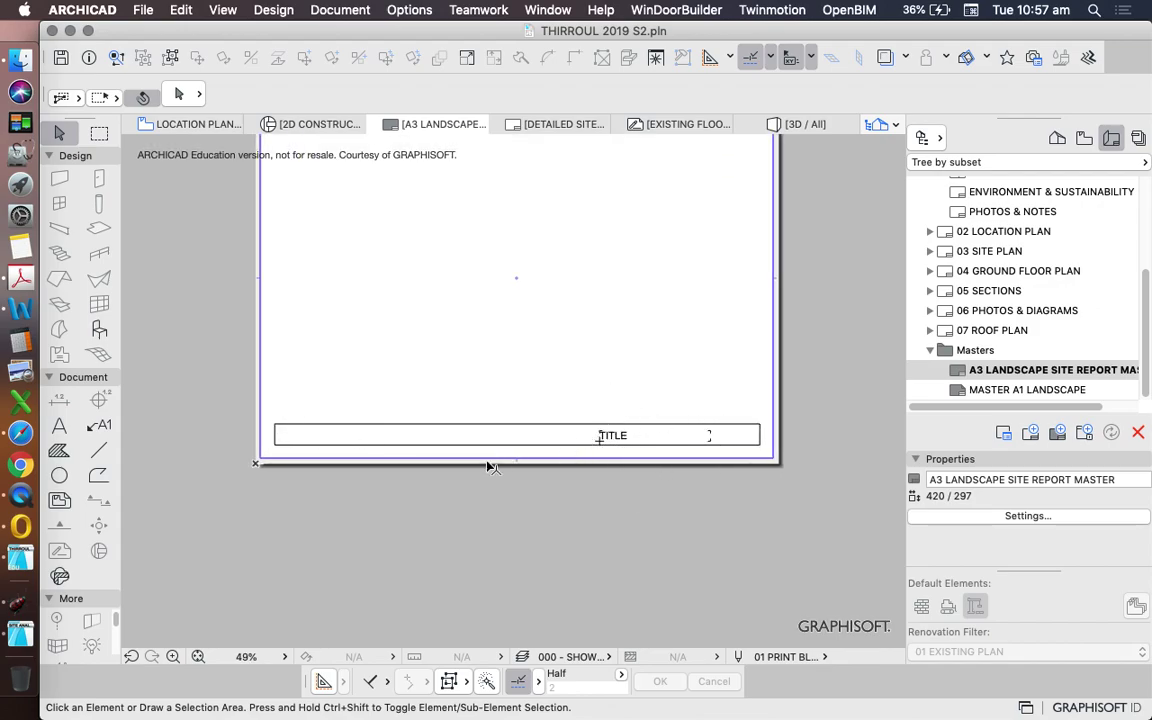
{"action": "scroll", "coordinate": [490, 467], "scroll_direction": "down", "scroll_amount": 2}
{"action": "left_click", "coordinate": [674, 452]}
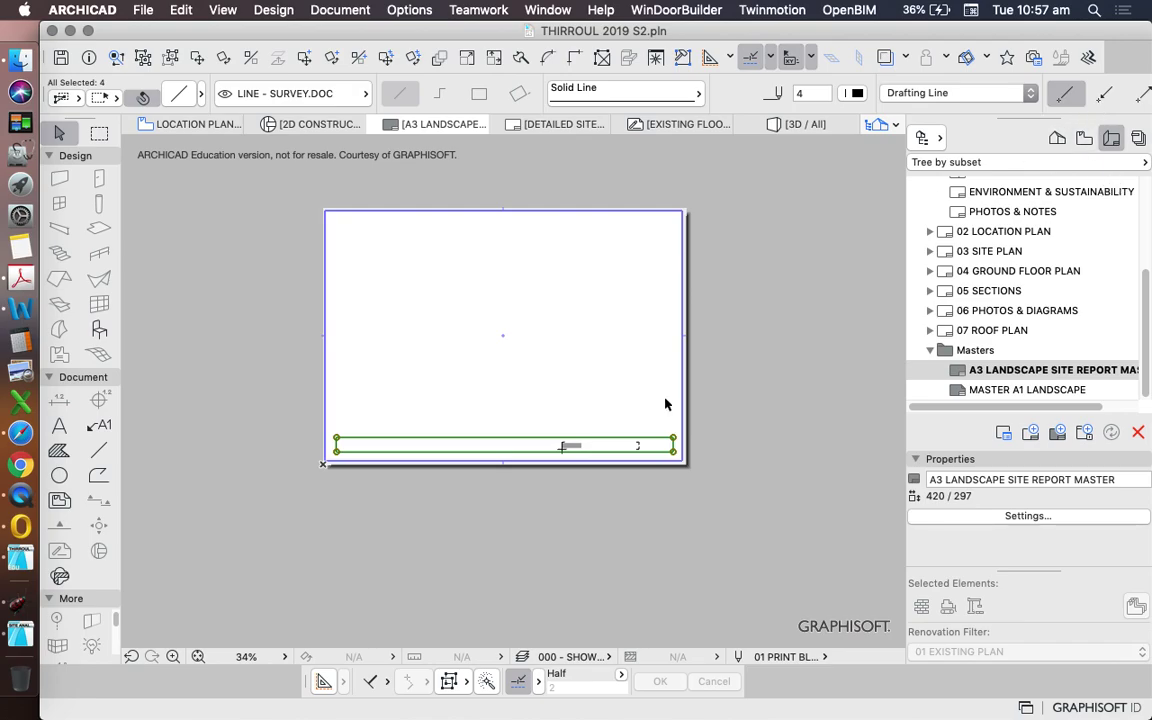
{"action": "left_click", "coordinate": [733, 470]}
{"action": "scroll", "coordinate": [676, 455], "scroll_direction": "up", "scroll_amount": 3}
{"action": "scroll", "coordinate": [745, 445], "scroll_direction": "down", "scroll_amount": 3}
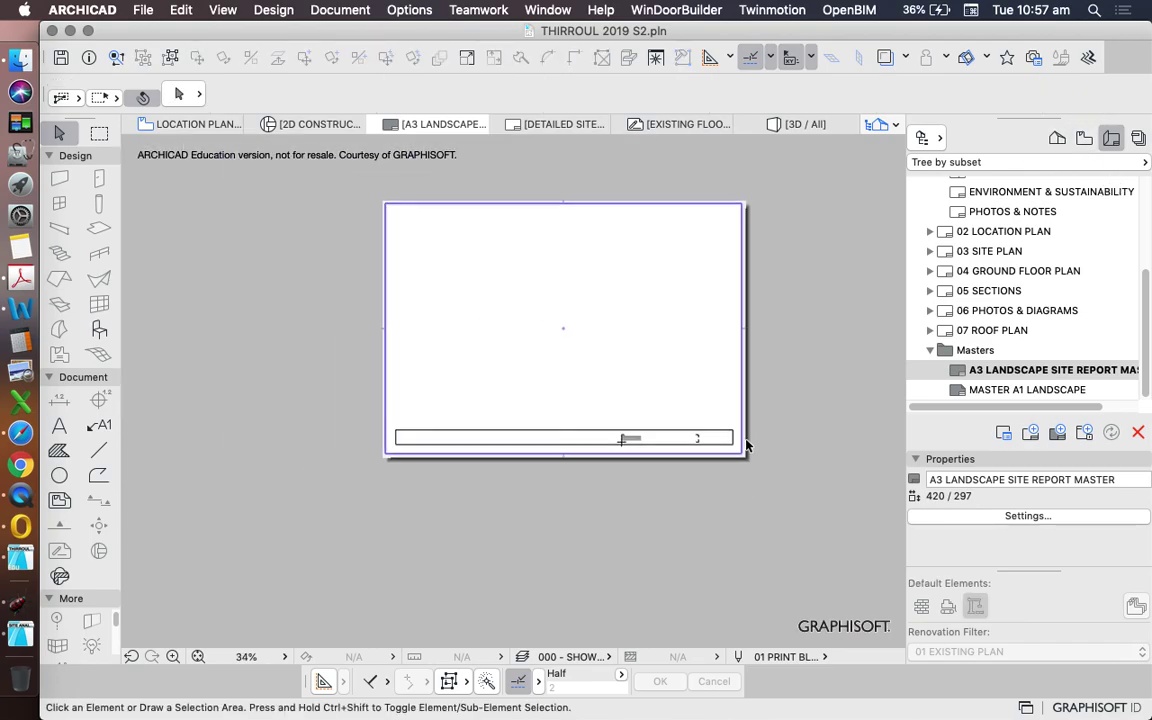
{"action": "left_click", "coordinate": [733, 447]}
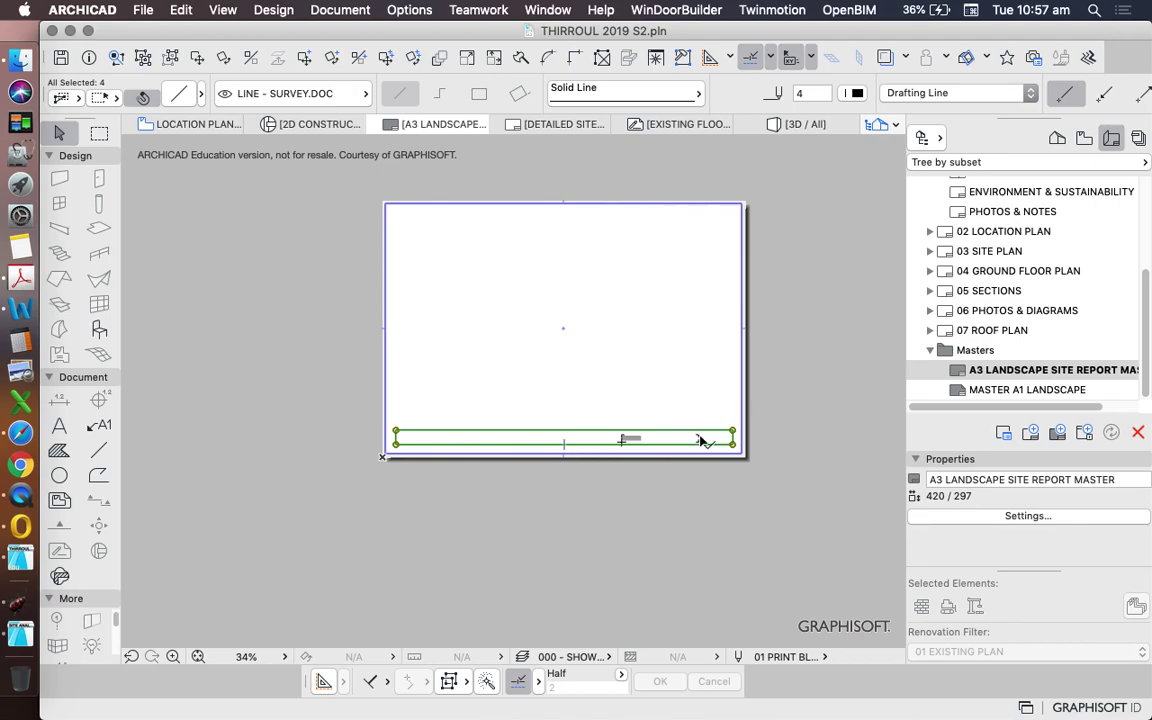
- Delete the title block's bottom line
{"action": "key", "text": "l"}
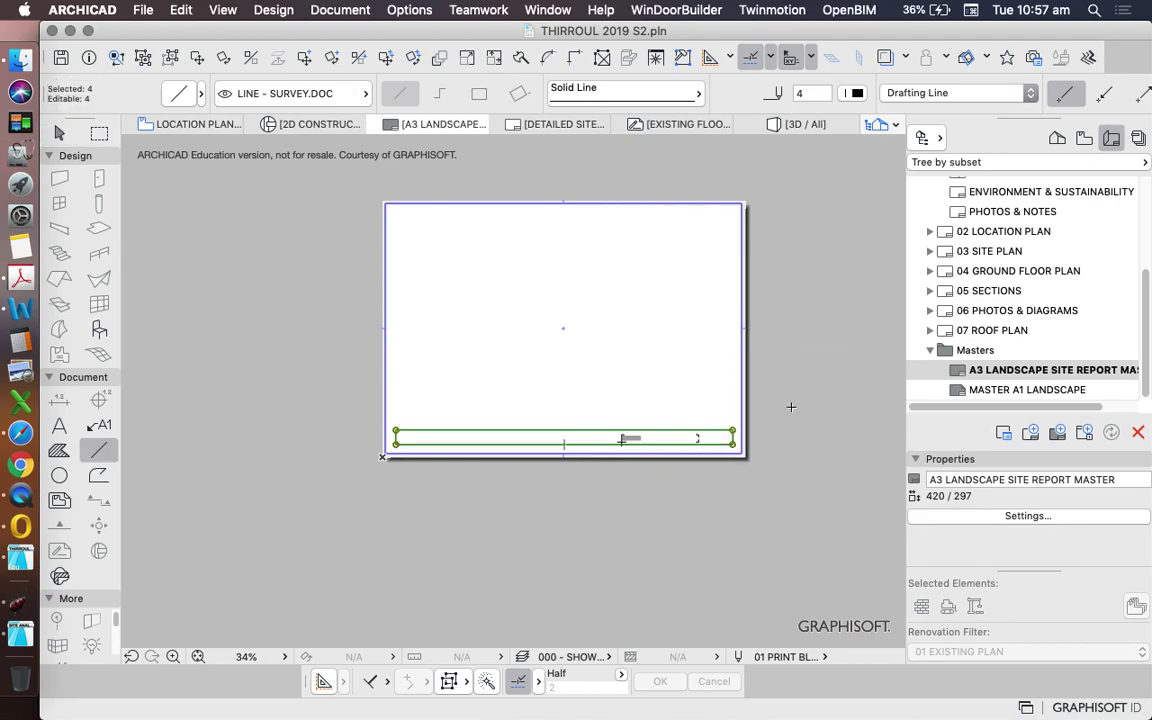
{"action": "key", "text": "Escape"}
{"action": "key", "text": "Escape"}
{"action": "left_click", "coordinate": [514, 444]}
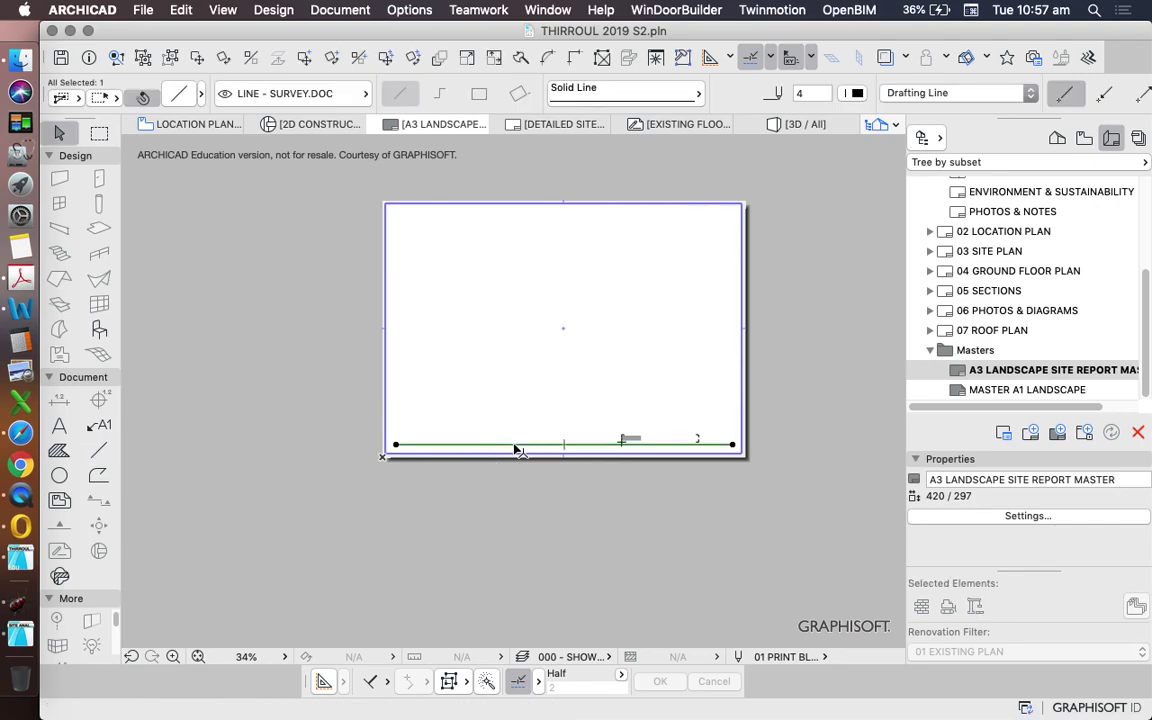
{"action": "key", "text": "Delete"}
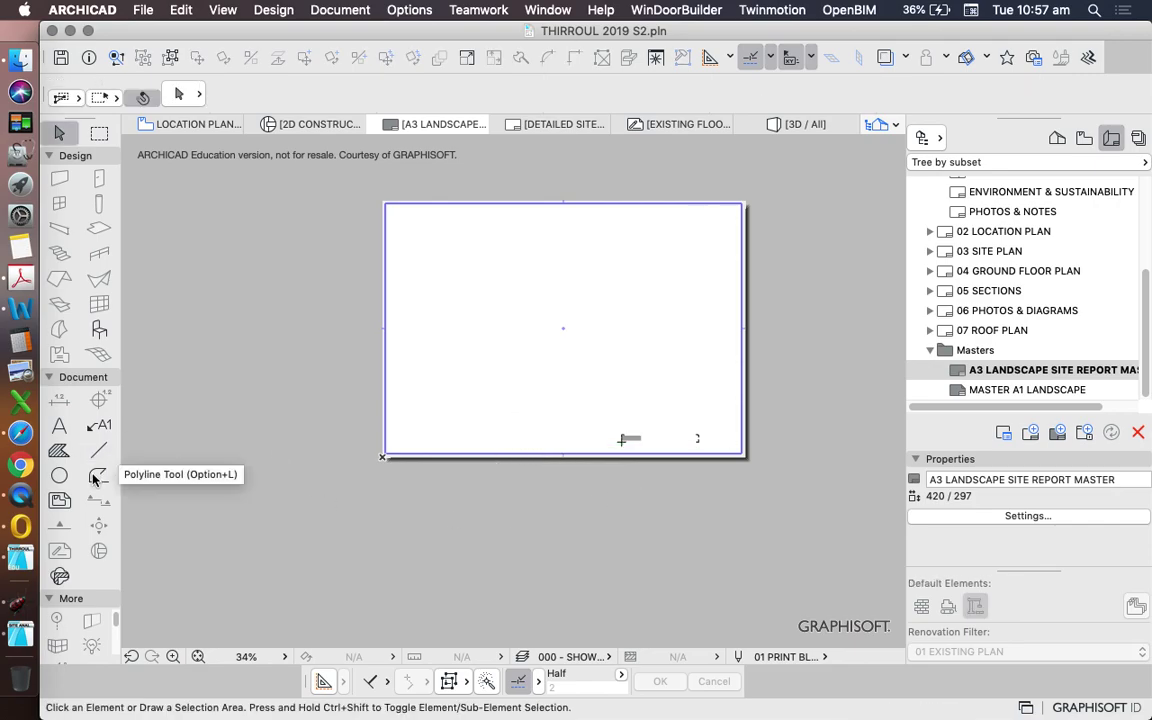
- Switch the drawing method to plain rectangles and dismiss the software update alert
{"action": "left_click", "coordinate": [98, 475]}
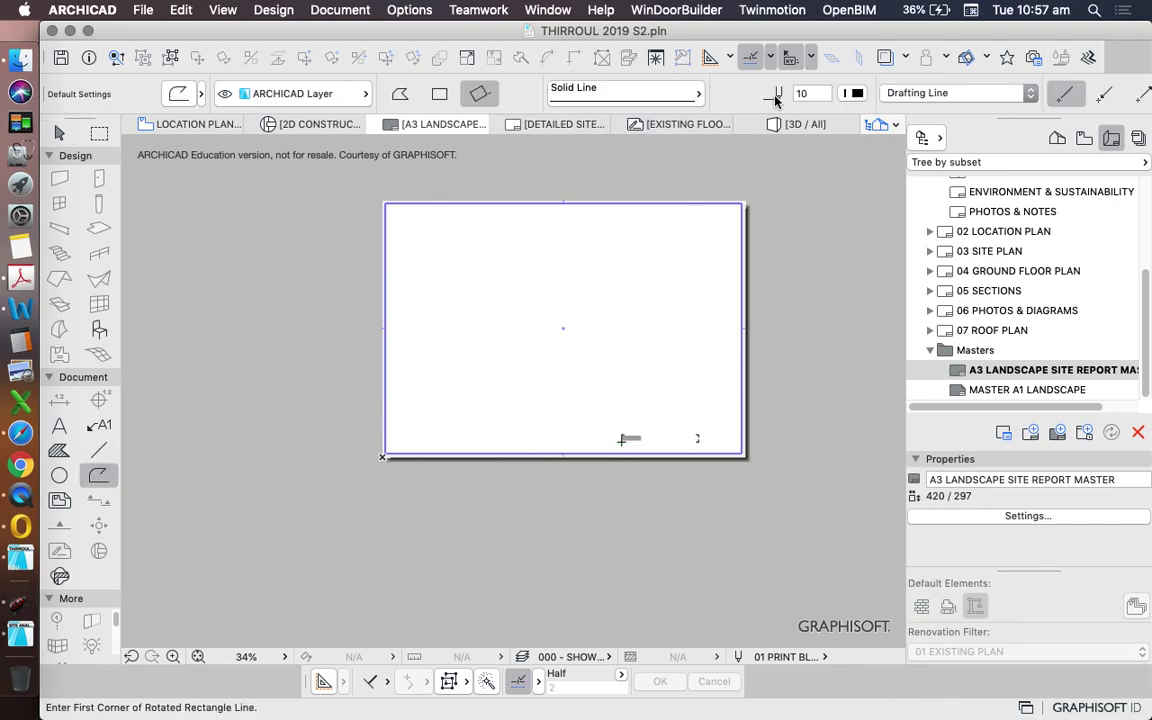
{"action": "scroll", "coordinate": [395, 452], "scroll_direction": "up", "scroll_amount": 8}
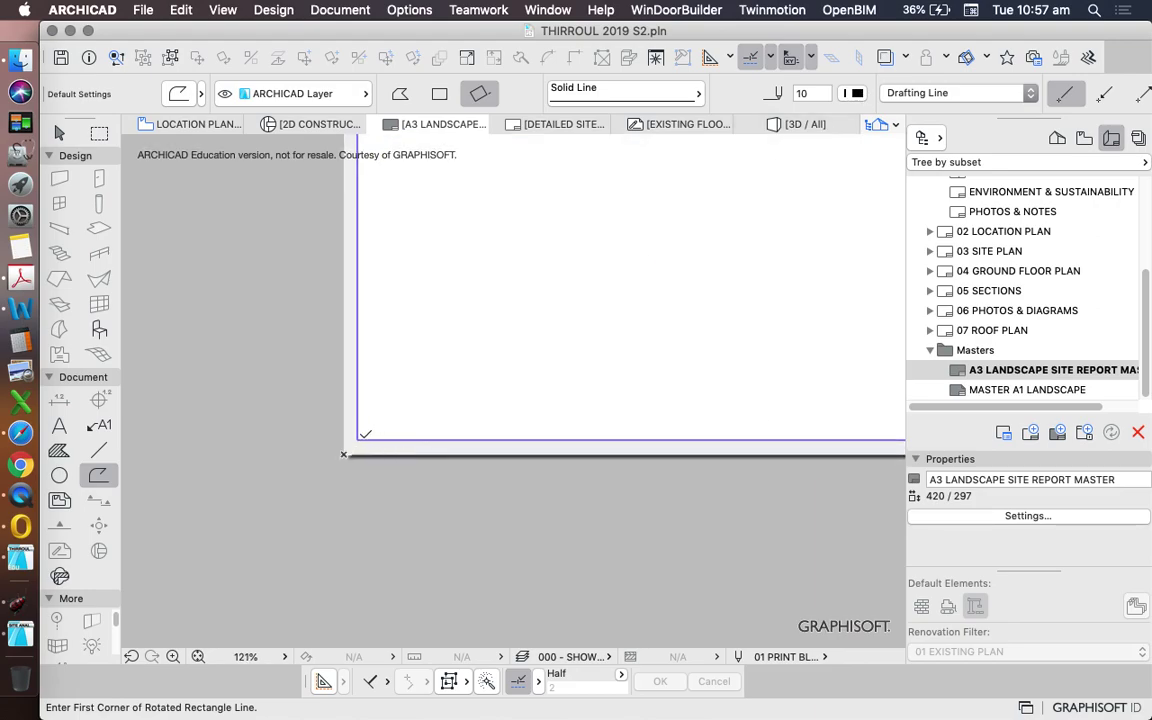
{"action": "left_click", "coordinate": [360, 438]}
{"action": "scroll", "coordinate": [453, 375], "scroll_direction": "down", "scroll_amount": 6}
{"action": "scroll", "coordinate": [504, 391], "scroll_direction": "up", "scroll_amount": 5}
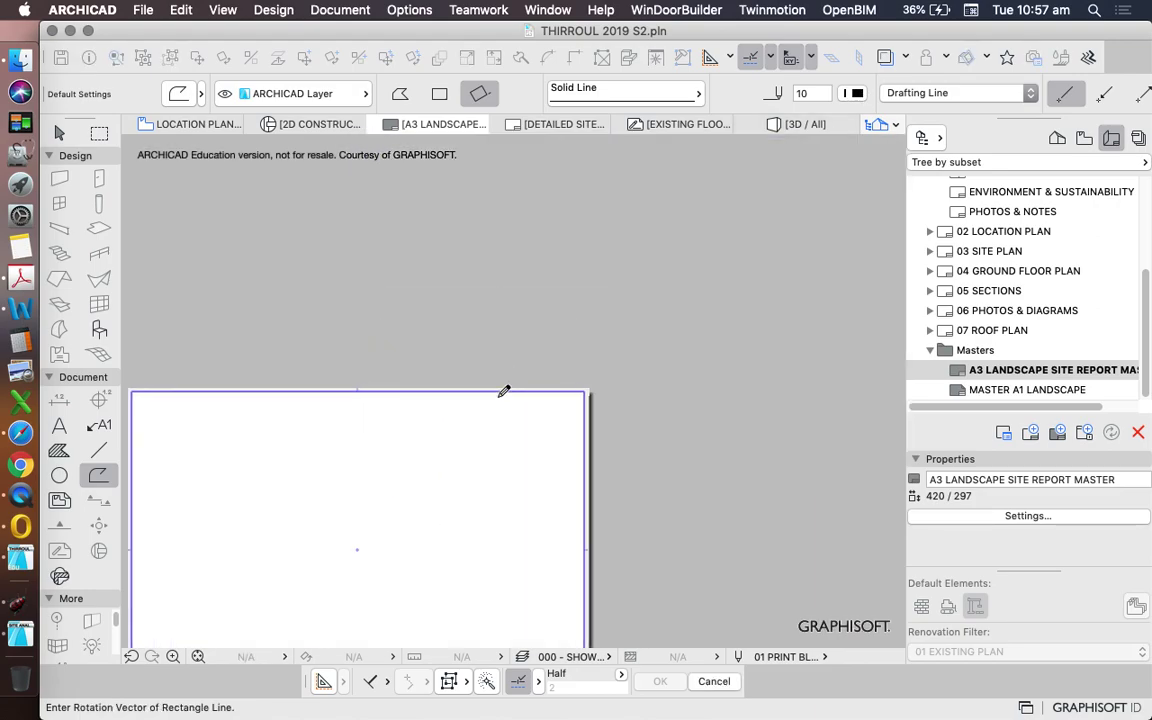
{"action": "left_click", "coordinate": [440, 93]}
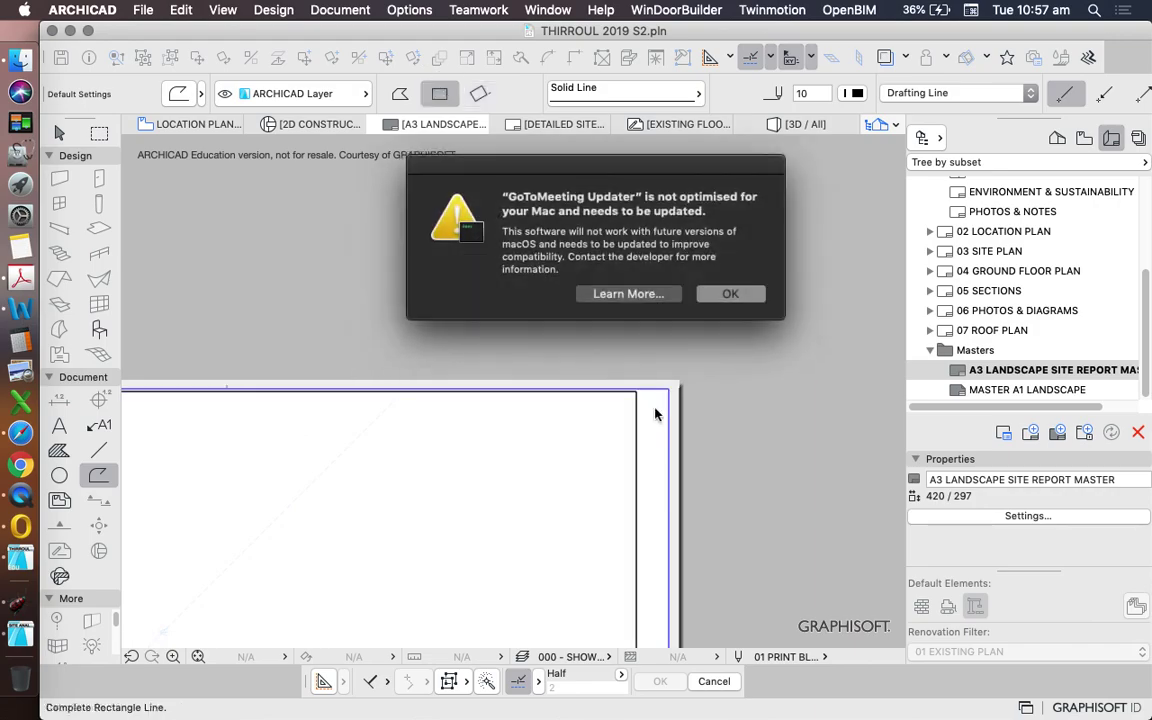
{"action": "left_click", "coordinate": [728, 294]}
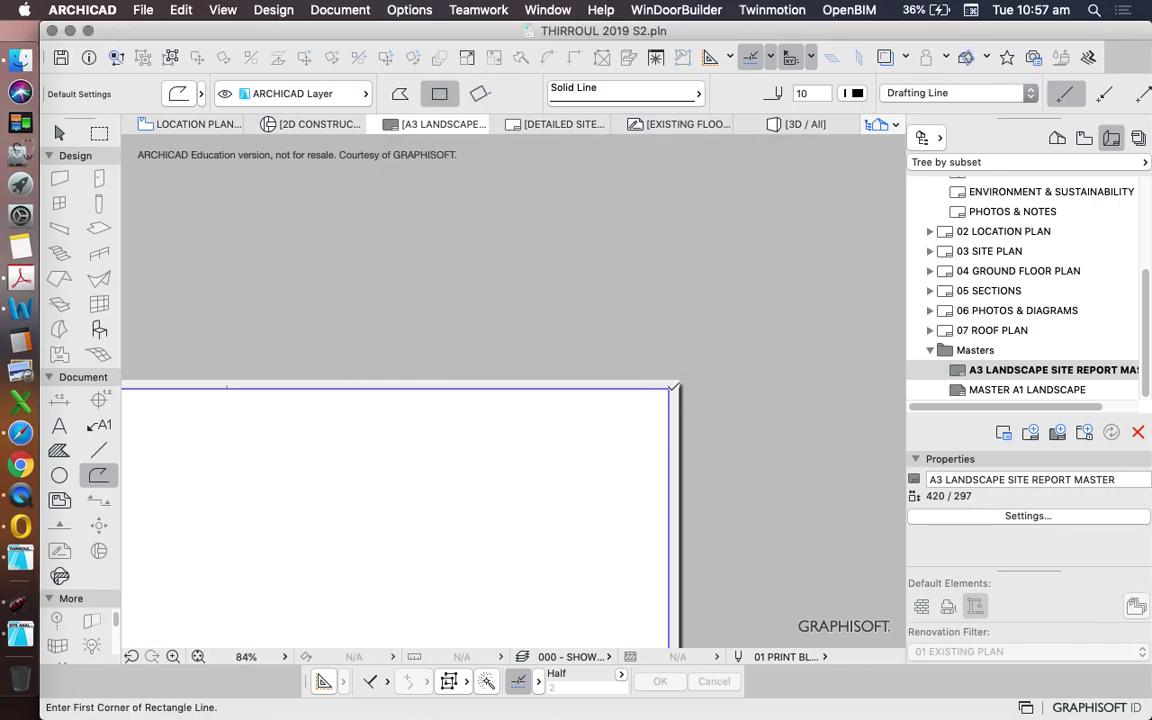
- Draw the 413 × 289 border rectangle from the sheet's lower-left to top-right corner
{"action": "scroll", "coordinate": [674, 386], "scroll_direction": "down", "scroll_amount": 5}
{"action": "scroll", "coordinate": [455, 492], "scroll_direction": "up", "scroll_amount": 5}
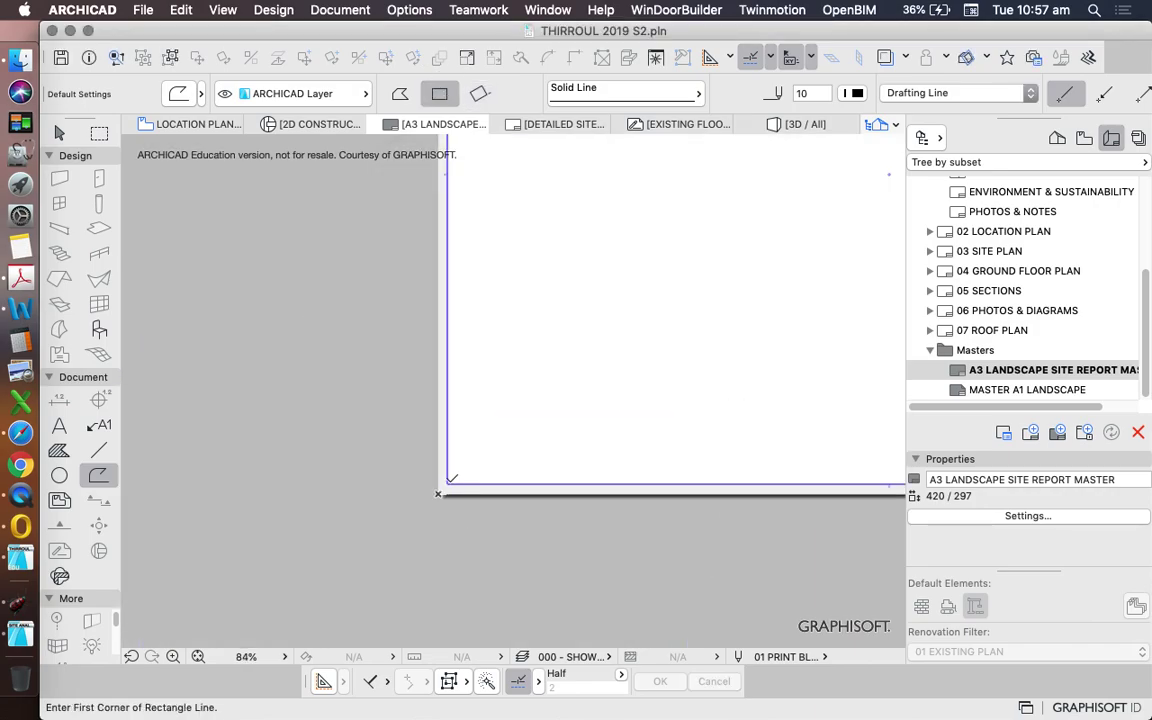
{"action": "left_click", "coordinate": [452, 478]}
{"action": "scroll", "coordinate": [620, 365], "scroll_direction": "down", "scroll_amount": 5}
{"action": "scroll", "coordinate": [530, 265], "scroll_direction": "up", "scroll_amount": 5}
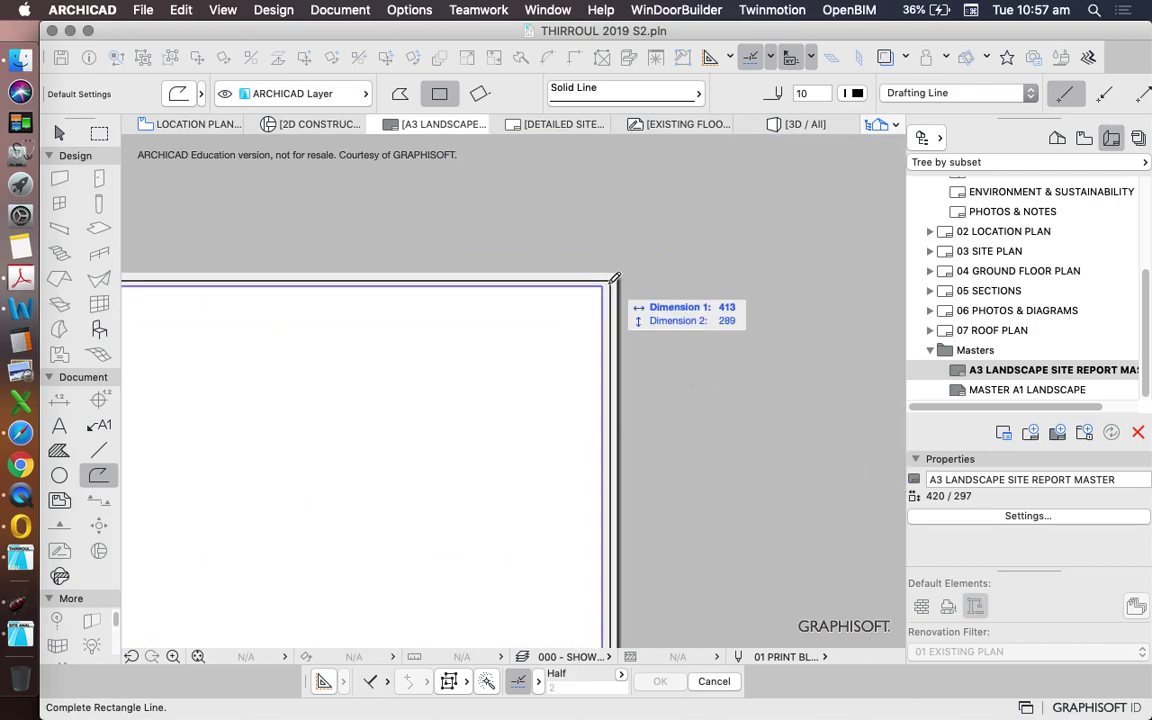
{"action": "left_click", "coordinate": [615, 278]}
{"action": "scroll", "coordinate": [648, 193], "scroll_direction": "down", "scroll_amount": 5}
{"action": "scroll", "coordinate": [550, 360], "scroll_direction": "up", "scroll_amount": 5}
{"action": "key", "text": "Escape"}
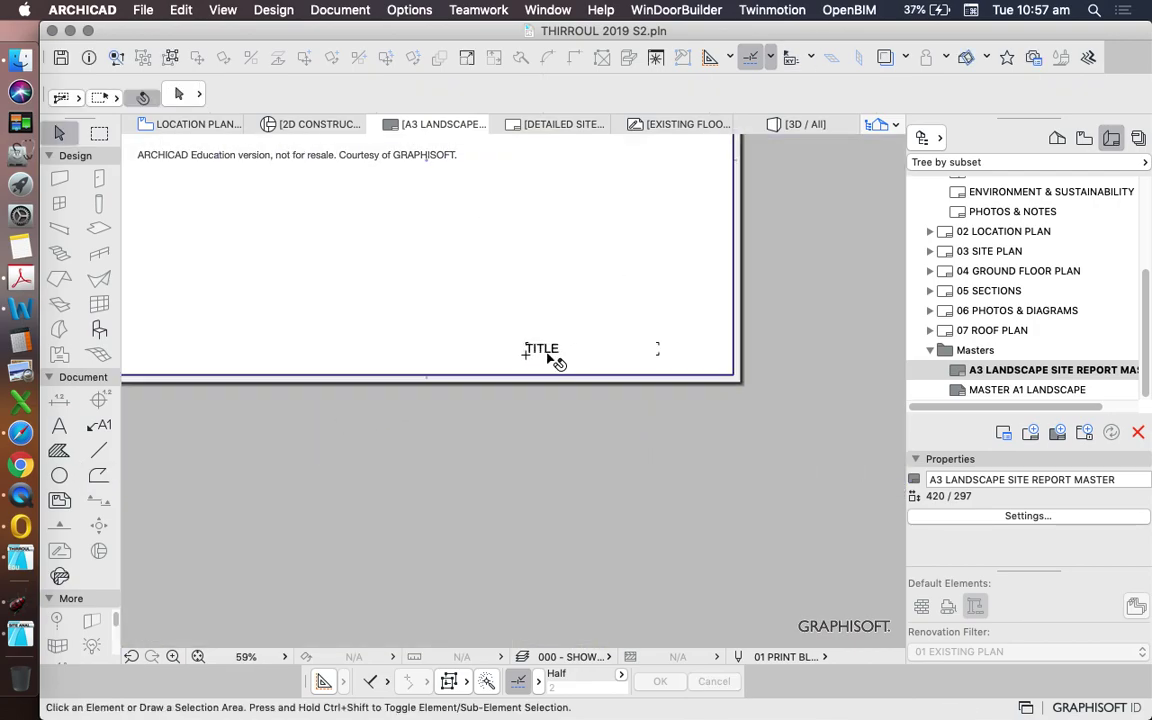
- Delete the placeholder TITLE text
{"action": "left_click", "coordinate": [549, 356]}
{"action": "scroll", "coordinate": [640, 365], "scroll_direction": "down", "scroll_amount": 5}
{"action": "key", "text": "Delete"}
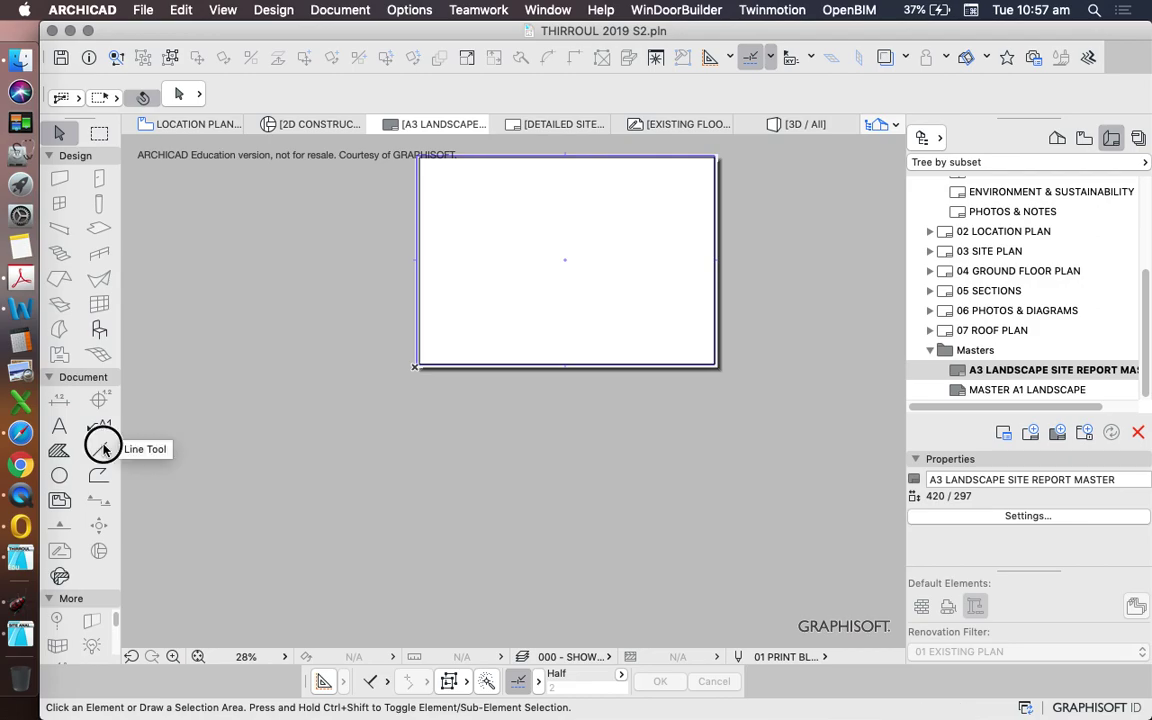
{"action": "left_click", "coordinate": [103, 450]}
- Set the Line tool's construction method and put new lines on the ARCHICAD Layer
{"action": "left_click", "coordinate": [378, 681]}
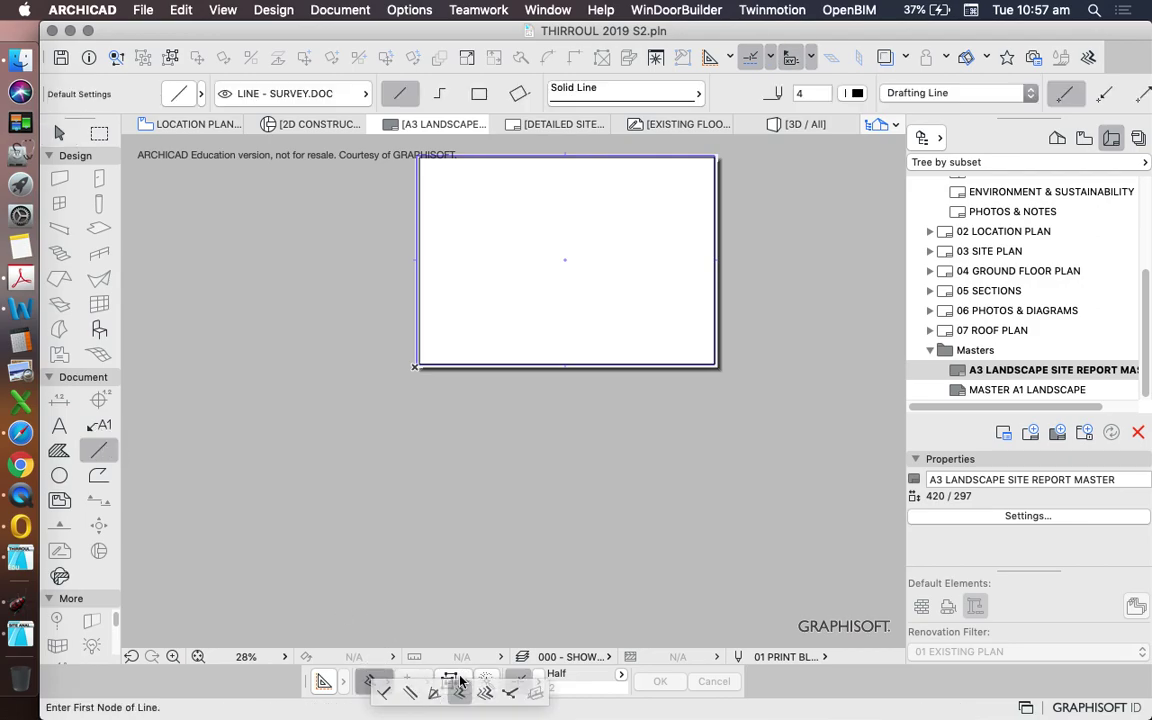
{"action": "scroll", "coordinate": [380, 489], "scroll_direction": "up", "scroll_amount": 5}
{"action": "left_click", "coordinate": [300, 93]}
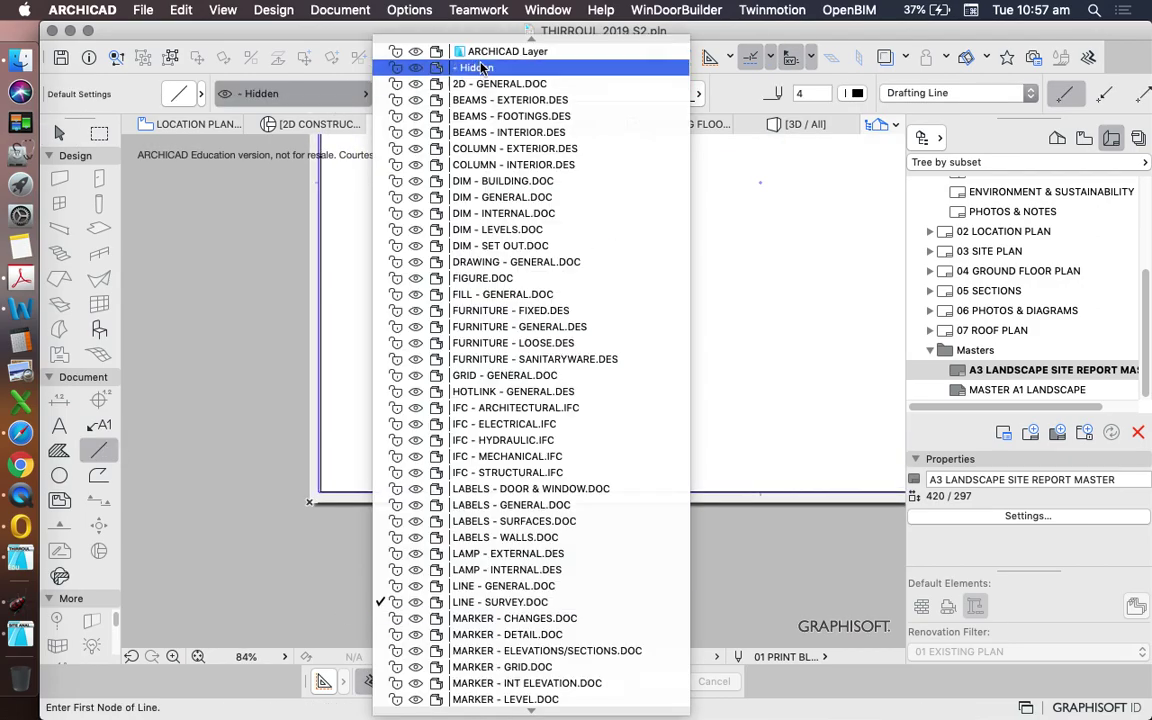
{"action": "left_click", "coordinate": [480, 51]}
- Draw a horizontal line across the border, offset 30 above the bottom edge, and select it
{"action": "left_click", "coordinate": [321, 480]}
{"action": "scroll", "coordinate": [323, 478], "scroll_direction": "down", "scroll_amount": 2}
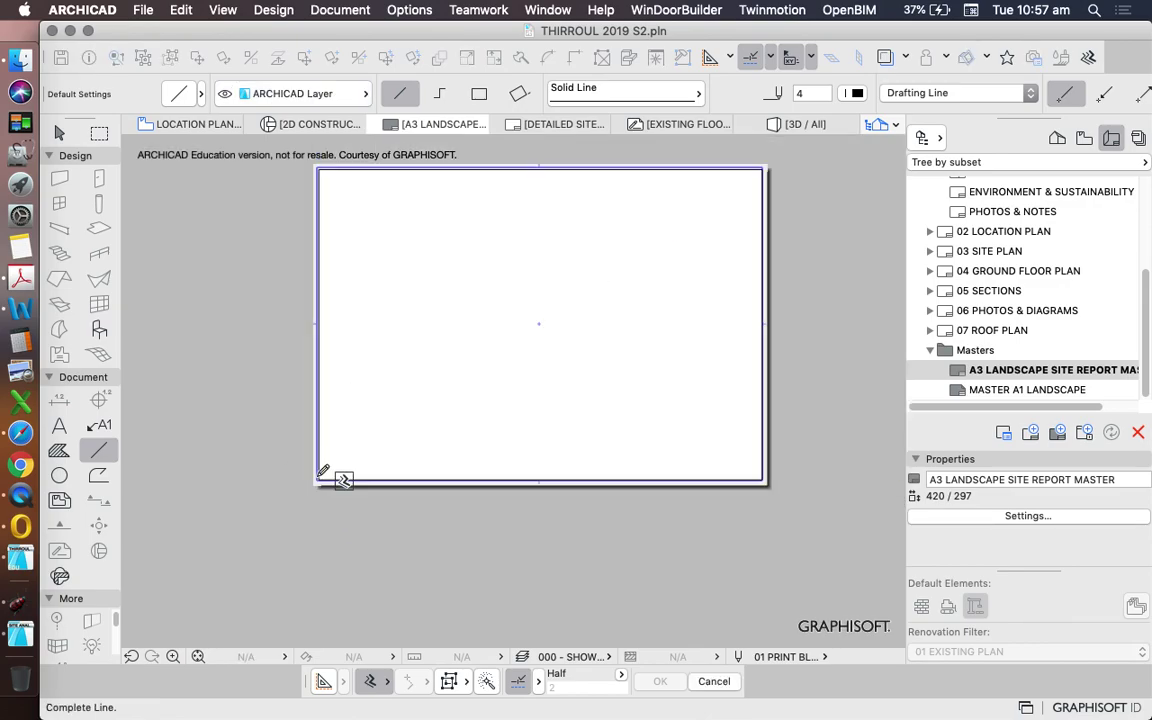
{"action": "scroll", "coordinate": [740, 480], "scroll_direction": "up", "scroll_amount": 2}
{"action": "left_click", "coordinate": [721, 481]}
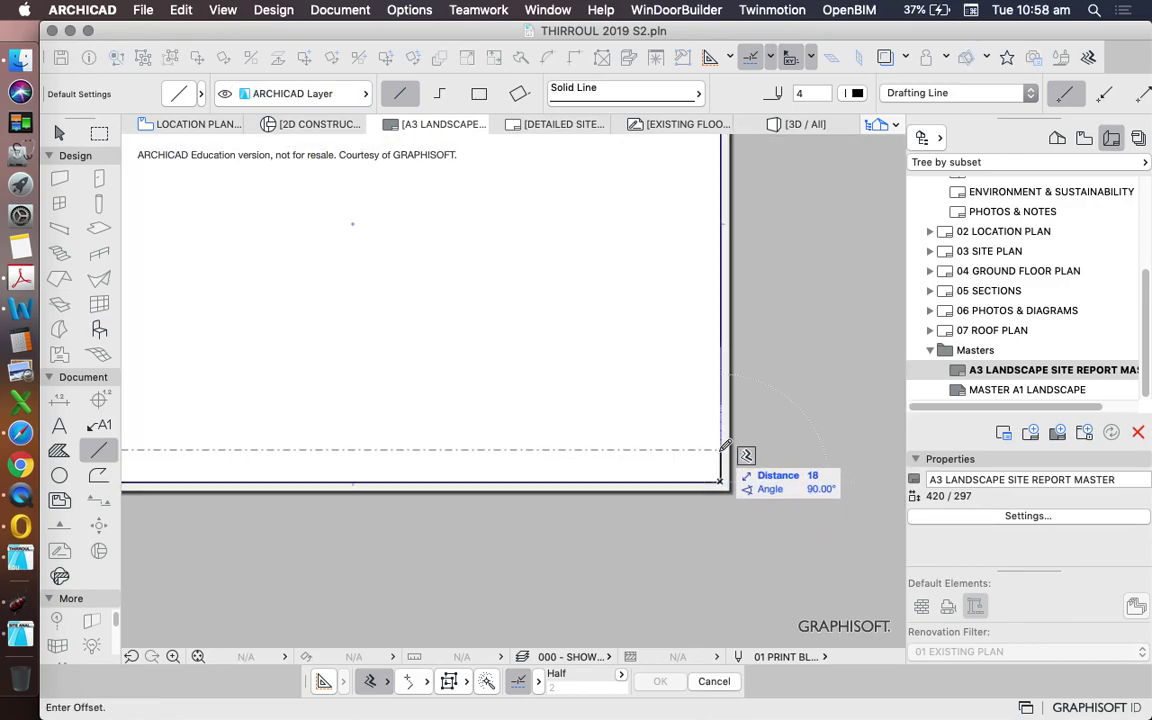
{"action": "scroll", "coordinate": [733, 443], "scroll_direction": "down", "scroll_amount": 1}
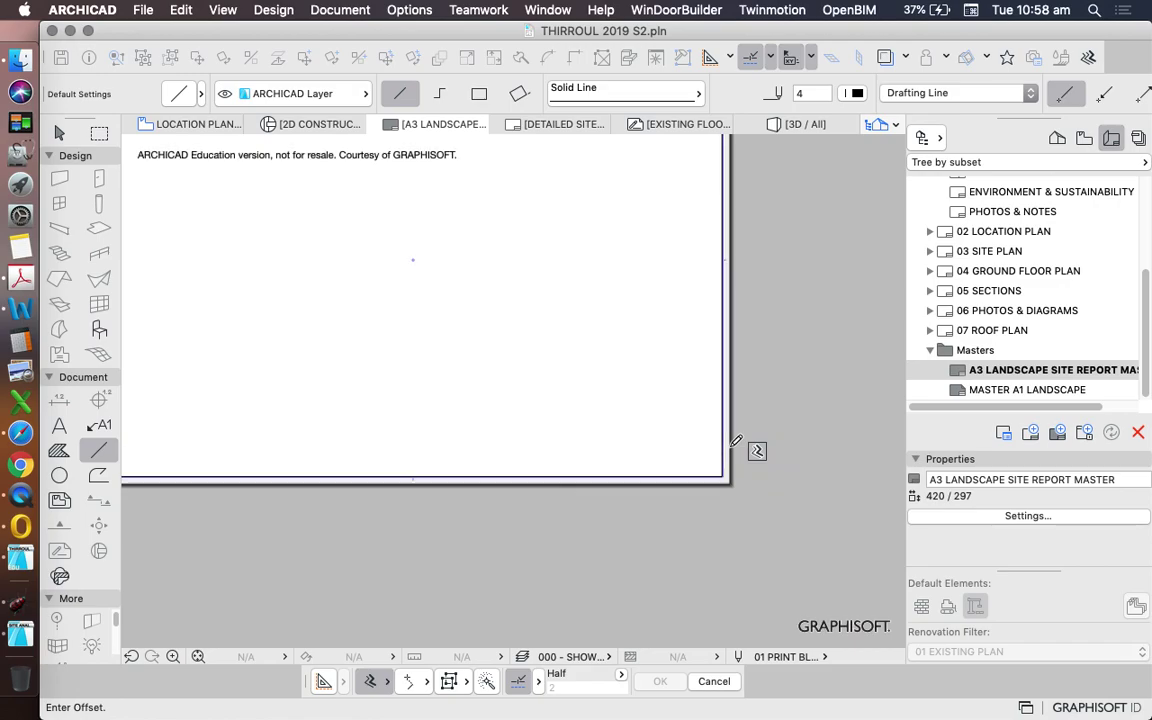
{"action": "scroll", "coordinate": [735, 441], "scroll_direction": "down", "scroll_amount": 2}
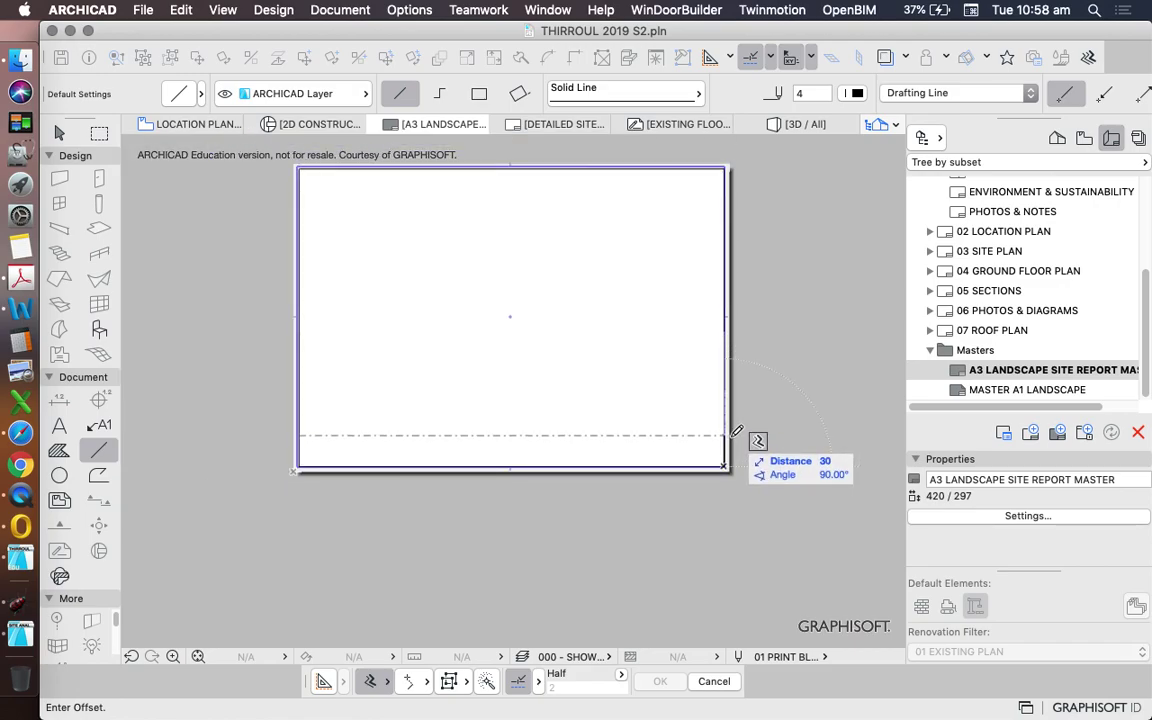
{"action": "type", "text": "30"}
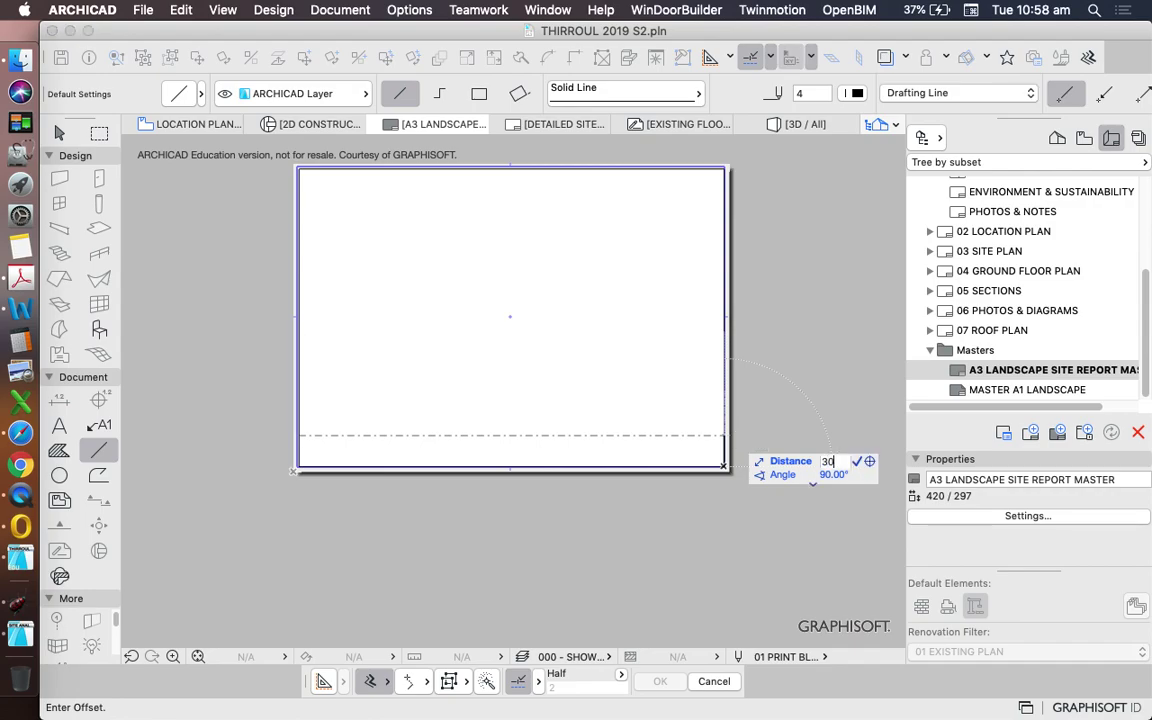
{"action": "key", "text": "Return"}
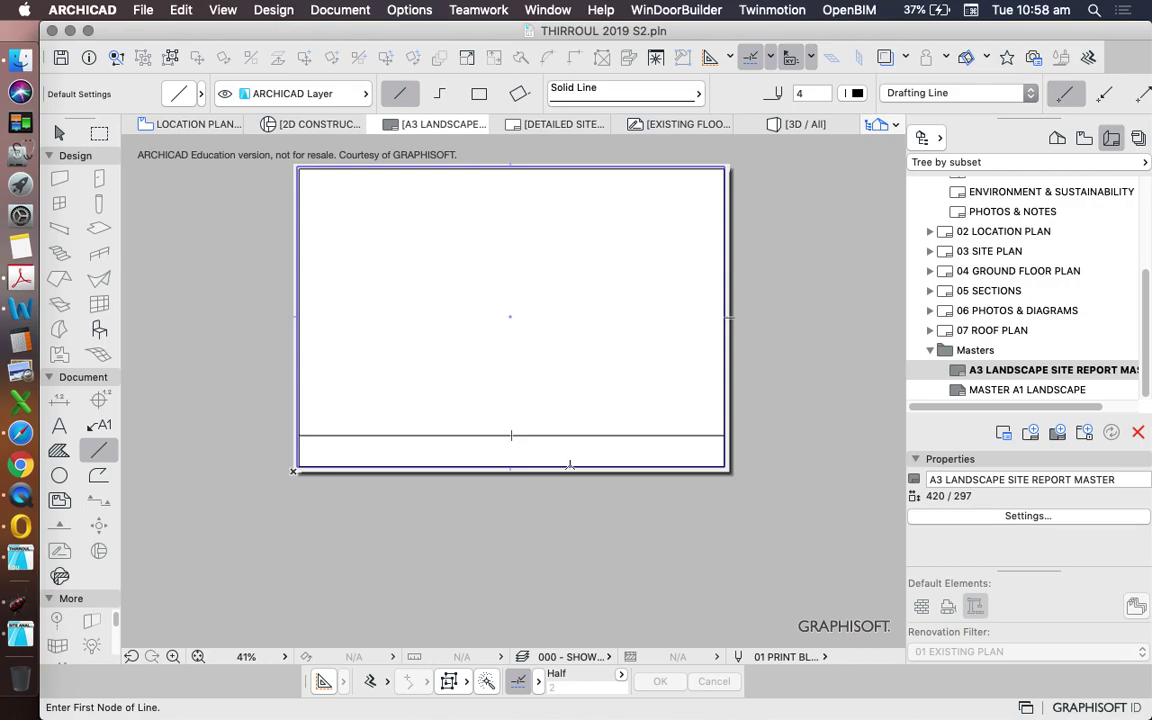
{"action": "scroll", "coordinate": [569, 465], "scroll_direction": "up", "scroll_amount": 2}
{"action": "left_click", "coordinate": [556, 437], "text": "shift"}
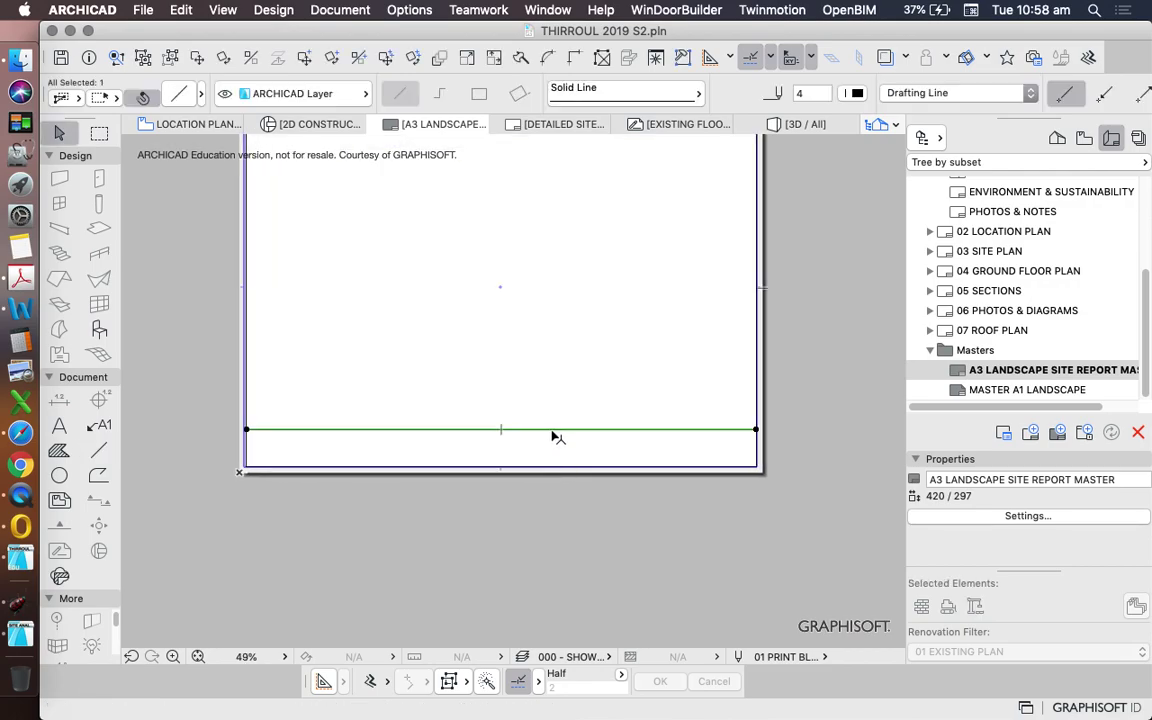
- Drag two copies of the title-strip line, each a distance of 10 lower
{"action": "left_click", "coordinate": [446, 53]}
{"action": "left_click", "coordinate": [510, 362]}
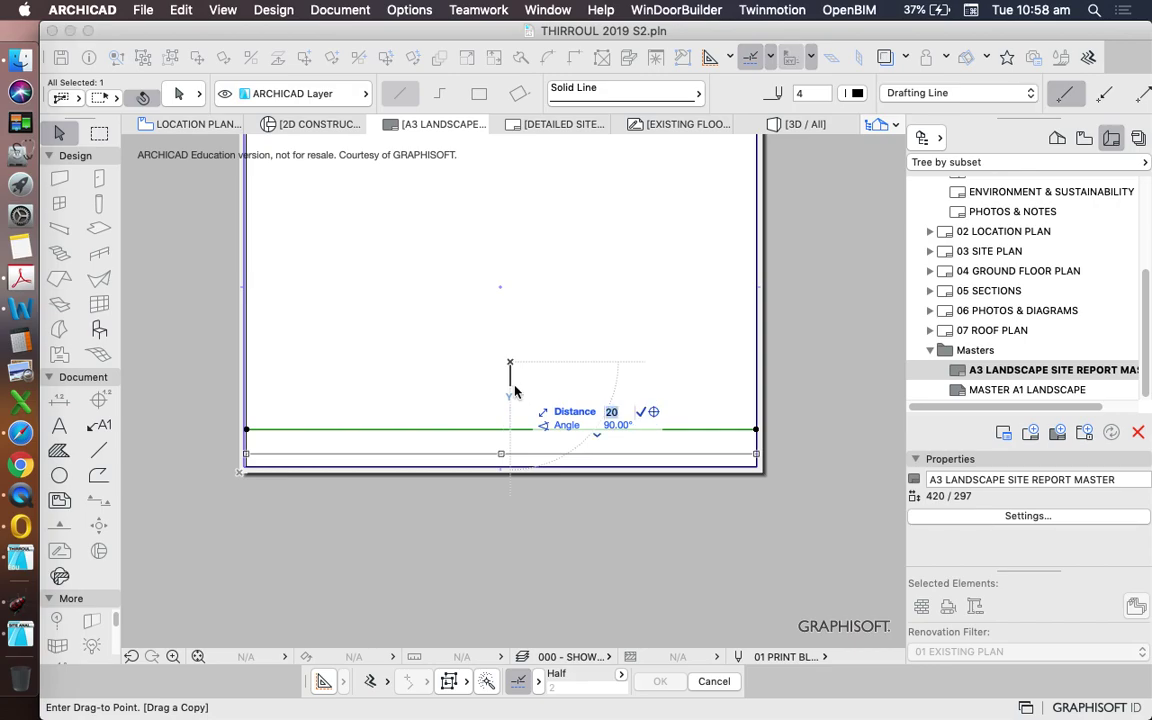
{"action": "key", "text": "Escape"}
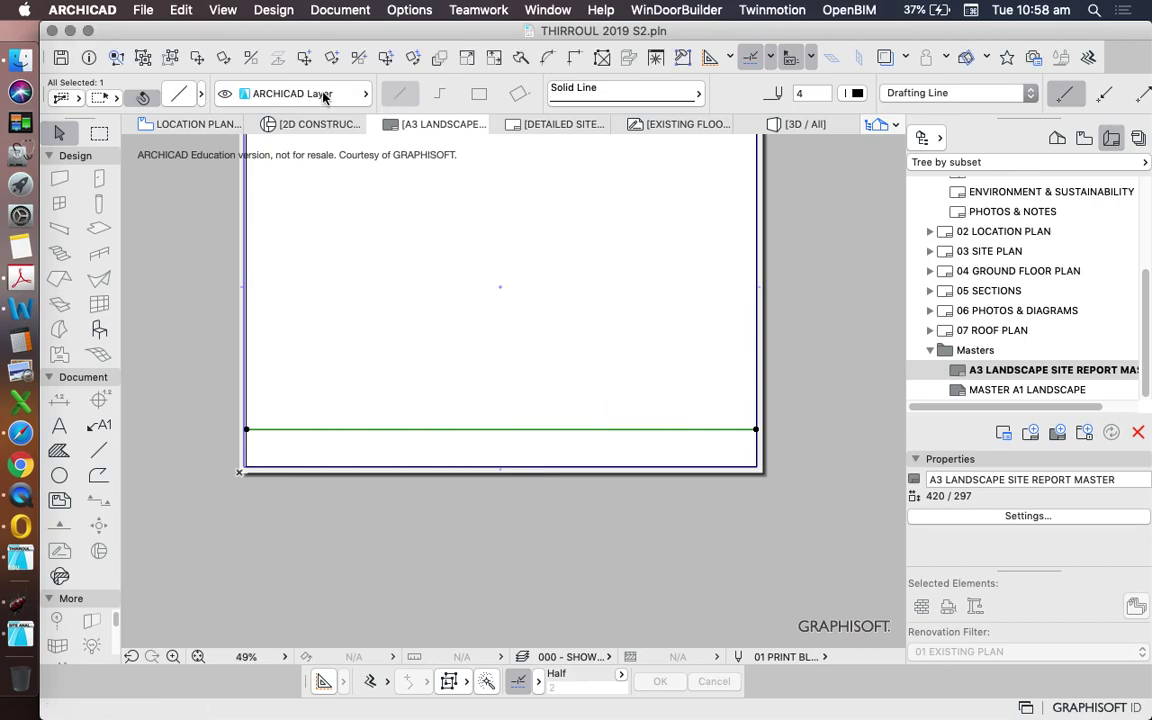
{"action": "key", "text": "alt+super+d"}
{"action": "left_click", "coordinate": [433, 282]}
{"action": "type", "text": "1"}
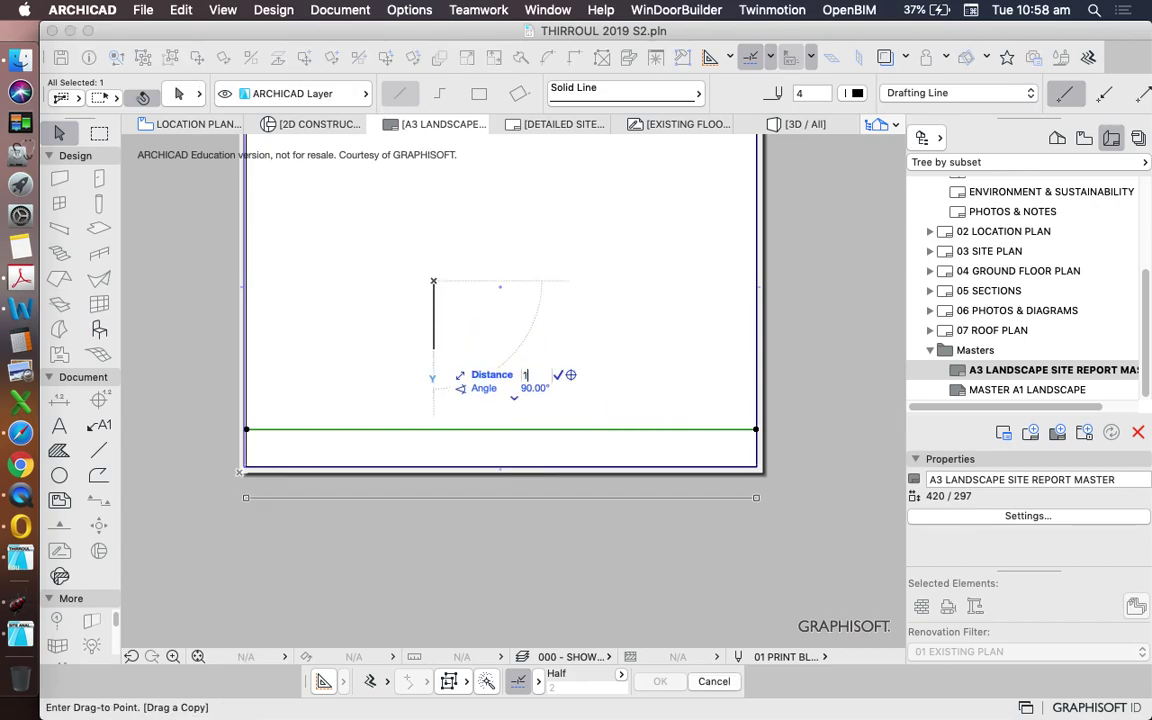
{"action": "type", "text": "0"}
{"action": "key", "text": "Return"}
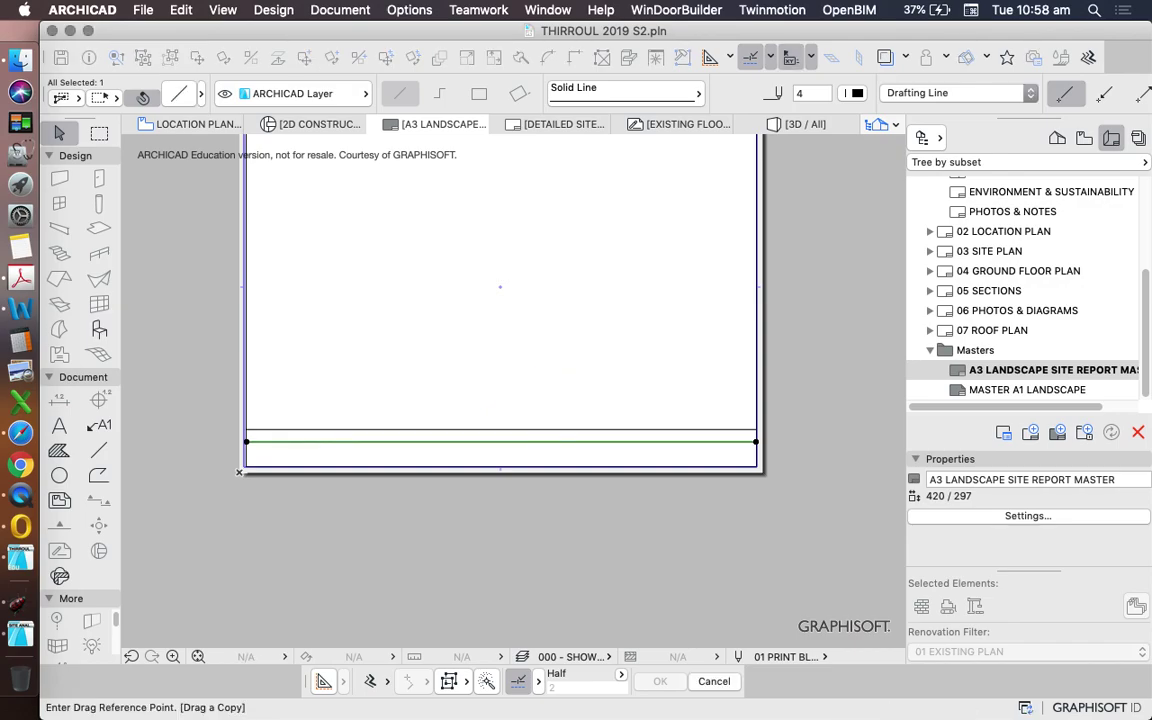
{"action": "left_click", "coordinate": [397, 258]}
{"action": "type", "text": "10"}
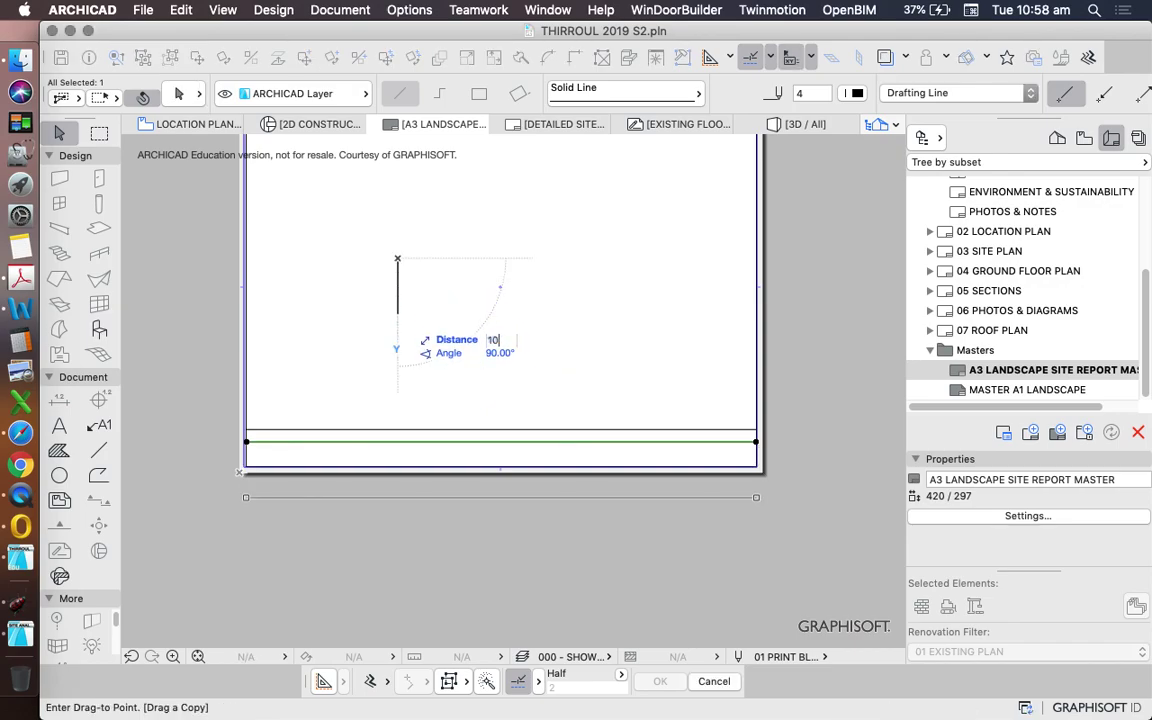
{"action": "key", "text": "Return"}
{"action": "scroll", "coordinate": [500, 300], "scroll_direction": "down", "scroll_amount": 3}
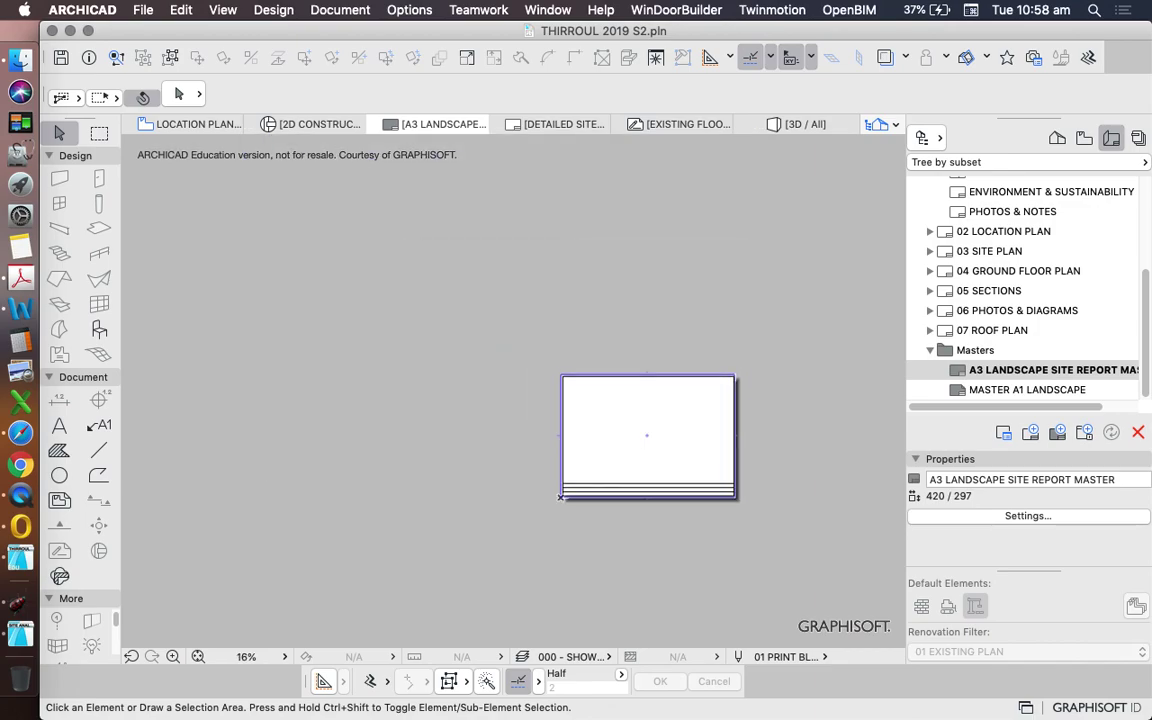
{"action": "scroll", "coordinate": [500, 300], "scroll_direction": "up", "scroll_amount": 5}
{"action": "scroll", "coordinate": [483, 341], "scroll_direction": "down", "scroll_amount": 2}
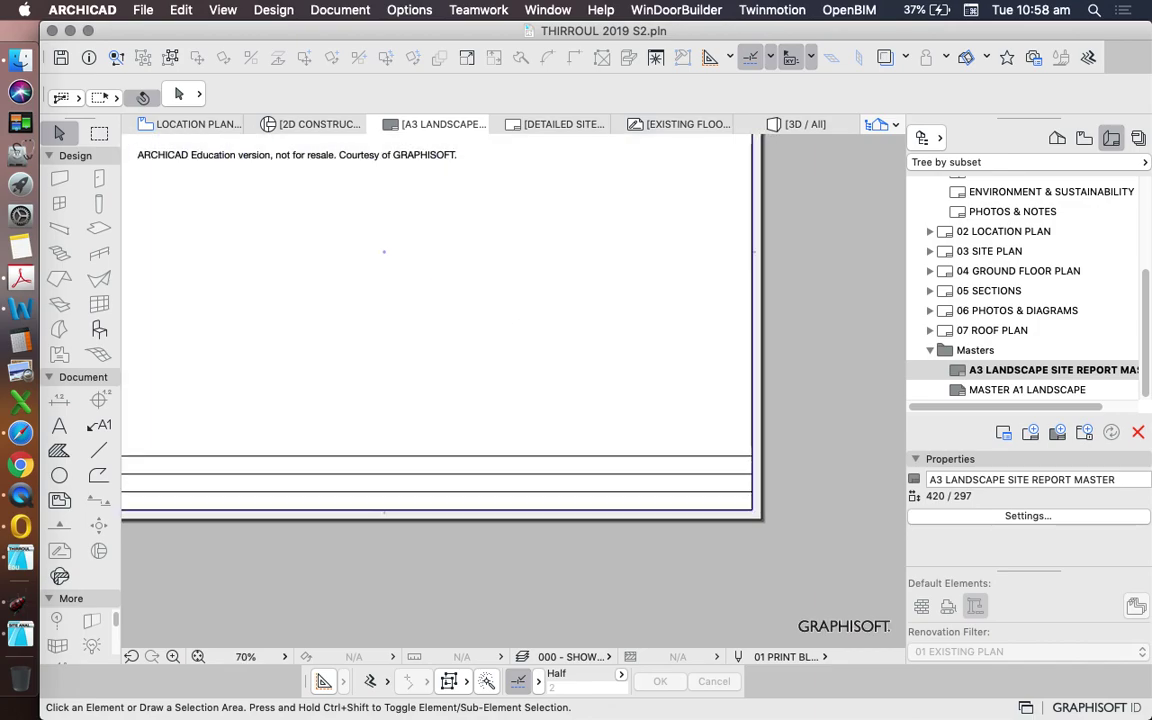
- Draw the first vertical divider line in the title block
{"action": "left_click", "coordinate": [99, 450]}
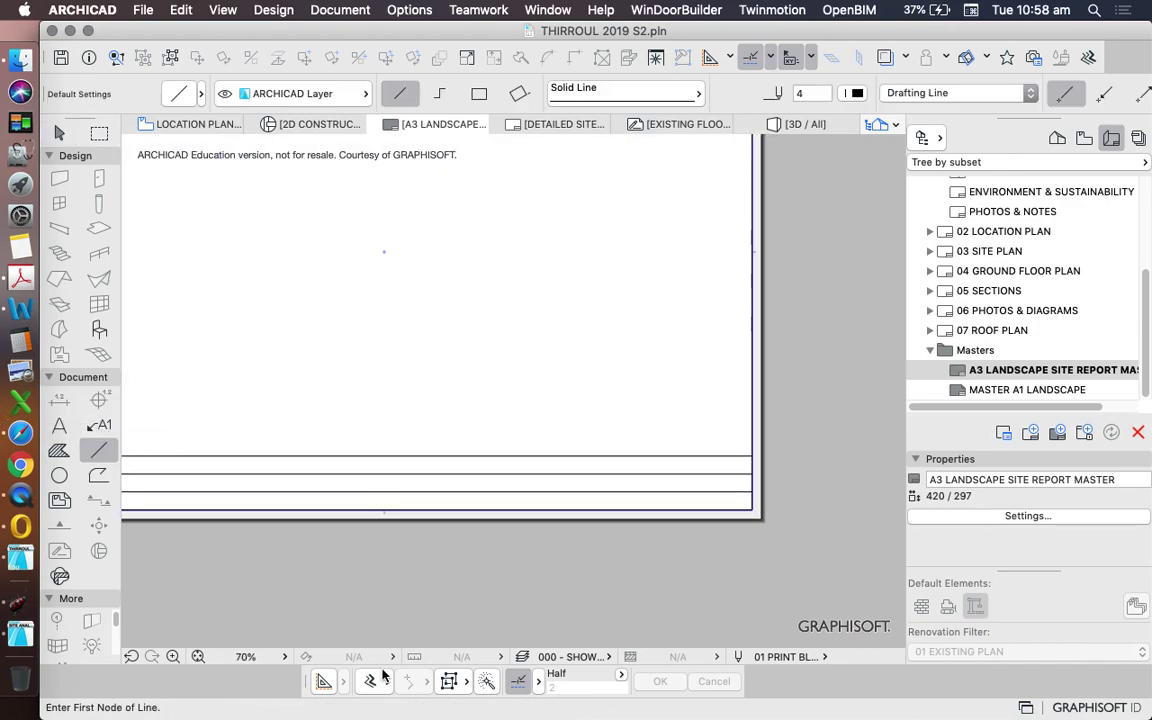
{"action": "left_click", "coordinate": [742, 460]}
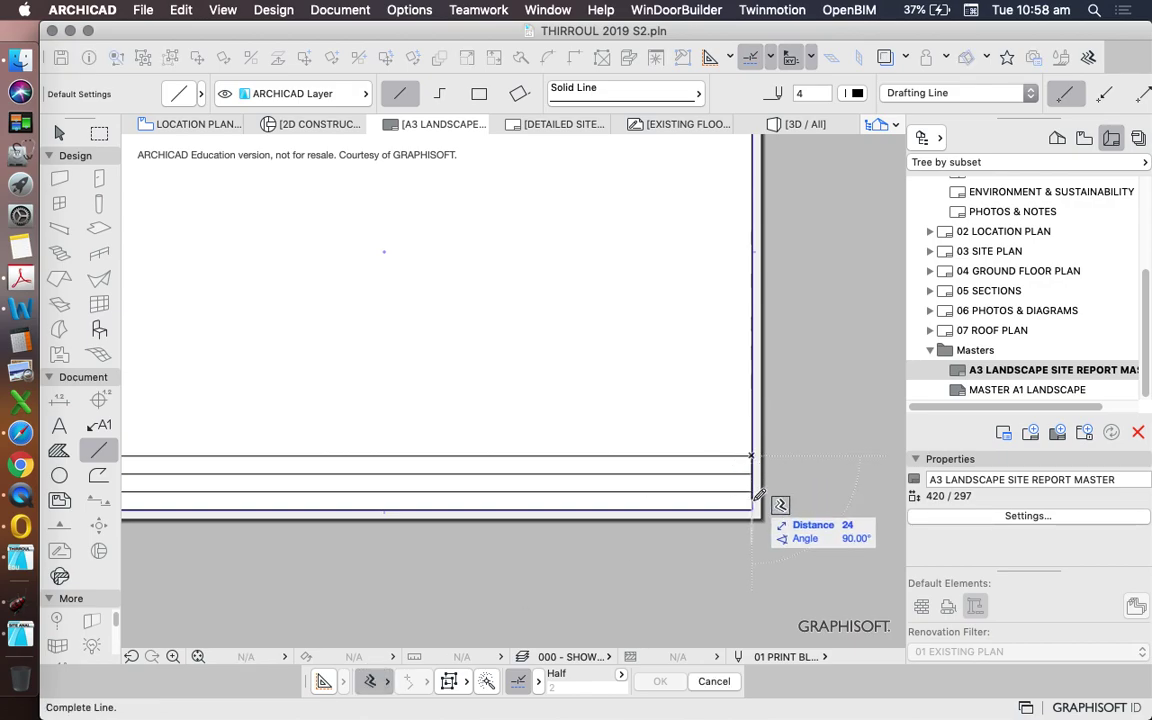
{"action": "scroll", "coordinate": [757, 499], "scroll_direction": "down", "scroll_amount": 2}
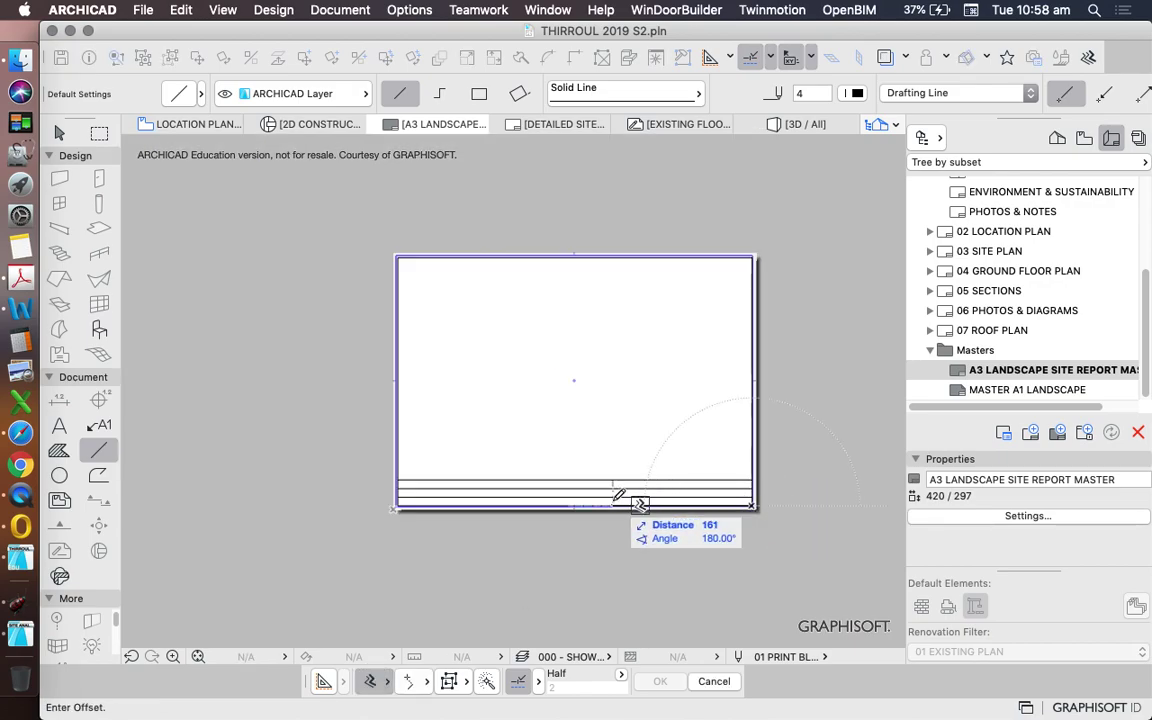
{"action": "scroll", "coordinate": [609, 504], "scroll_direction": "up", "scroll_amount": 4}
{"action": "left_click", "coordinate": [577, 494]}
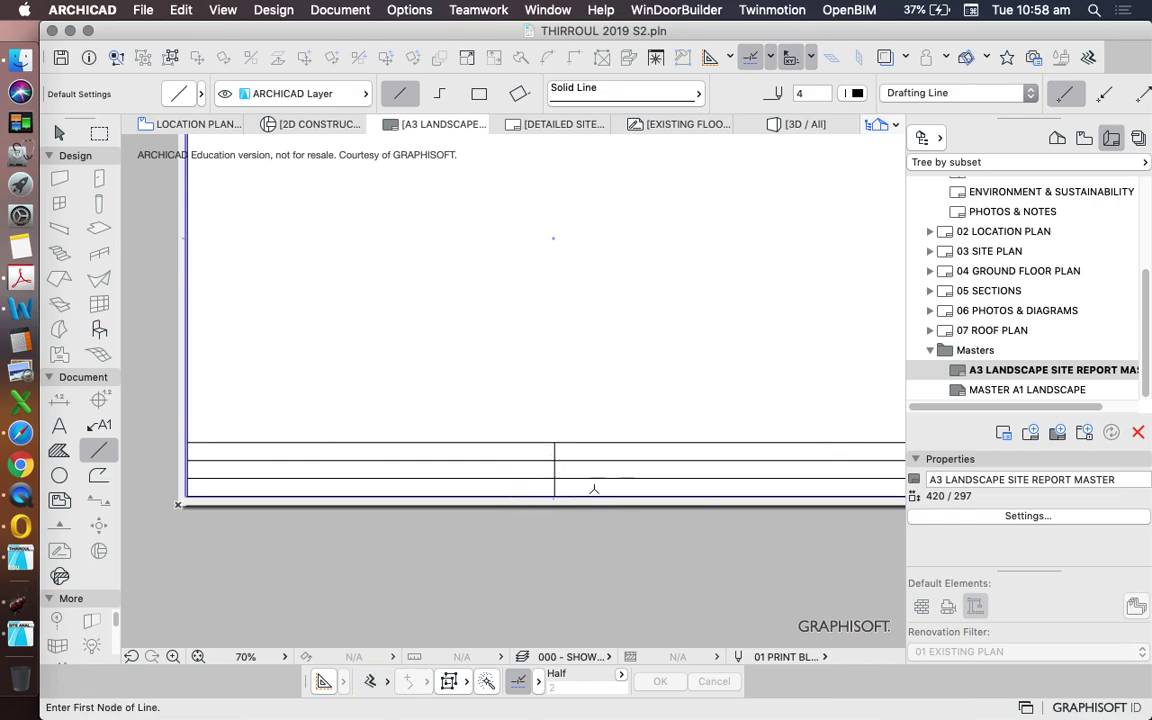
{"action": "scroll", "coordinate": [580, 490], "scroll_direction": "down", "scroll_amount": 3}
{"action": "scroll", "coordinate": [566, 476], "scroll_direction": "up", "scroll_amount": 4}
{"action": "scroll", "coordinate": [810, 430], "scroll_direction": "down", "scroll_amount": 3}
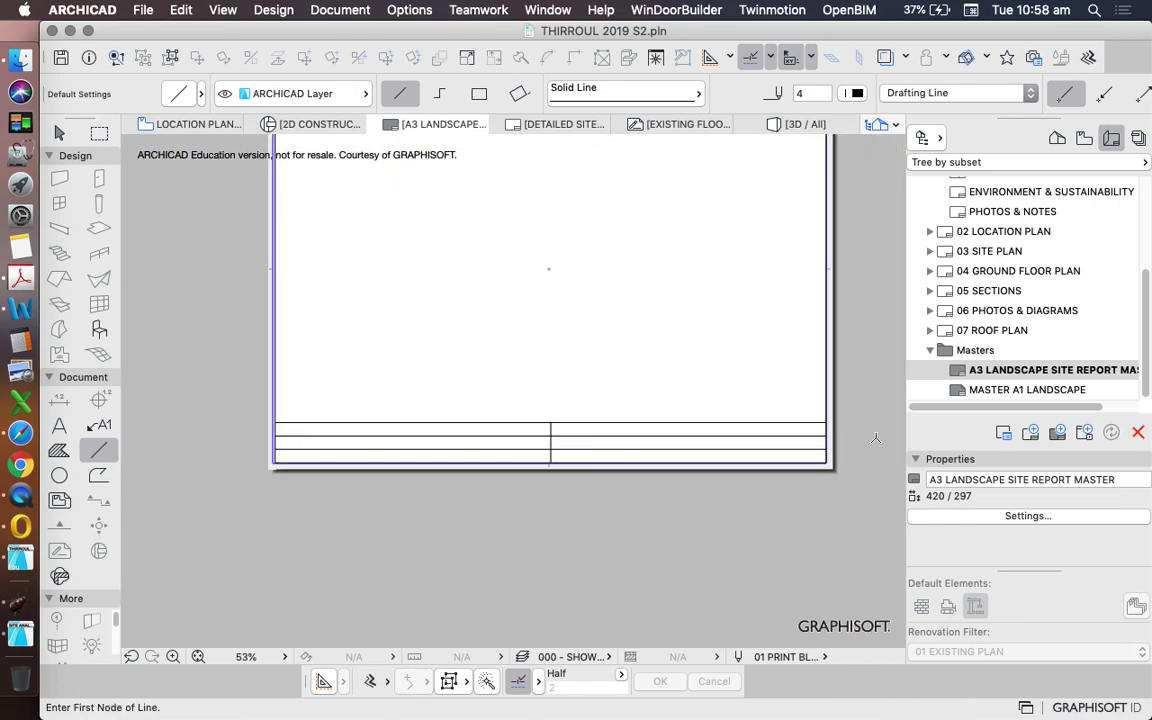
{"action": "scroll", "coordinate": [795, 415], "scroll_direction": "up", "scroll_amount": 4}
- Draw the second vertical divider at an offset of 110, then return to selection
{"action": "left_click", "coordinate": [787, 407]}
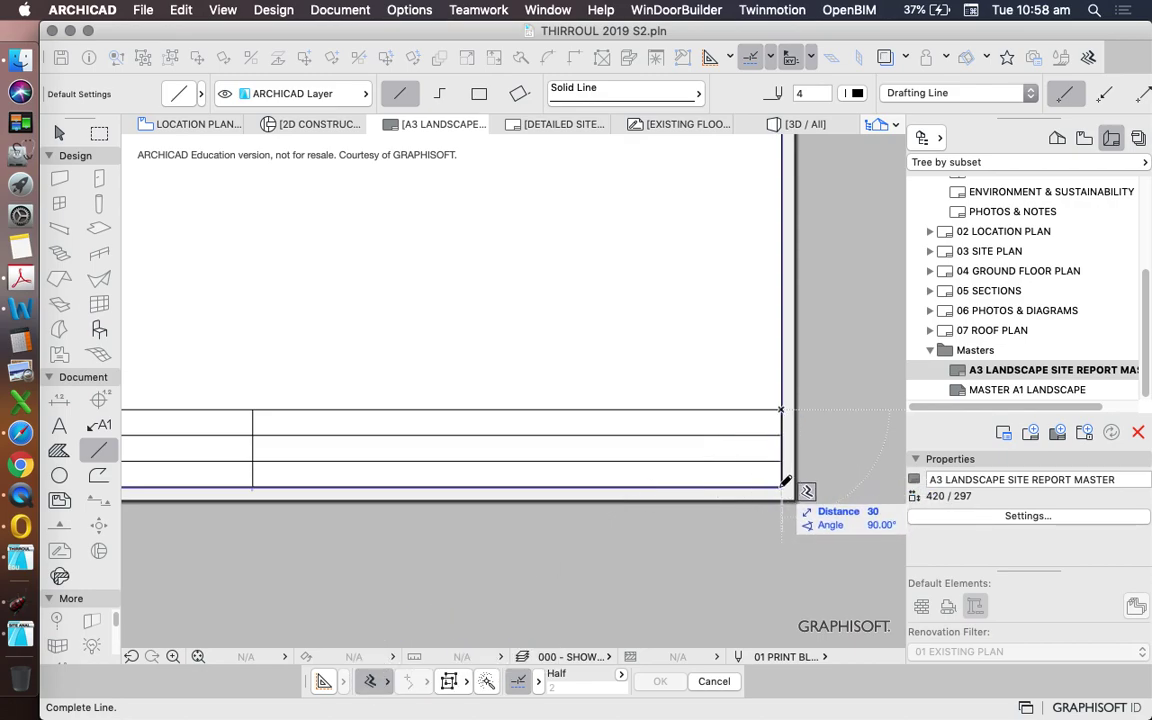
{"action": "scroll", "coordinate": [778, 467], "scroll_direction": "down", "scroll_amount": 2}
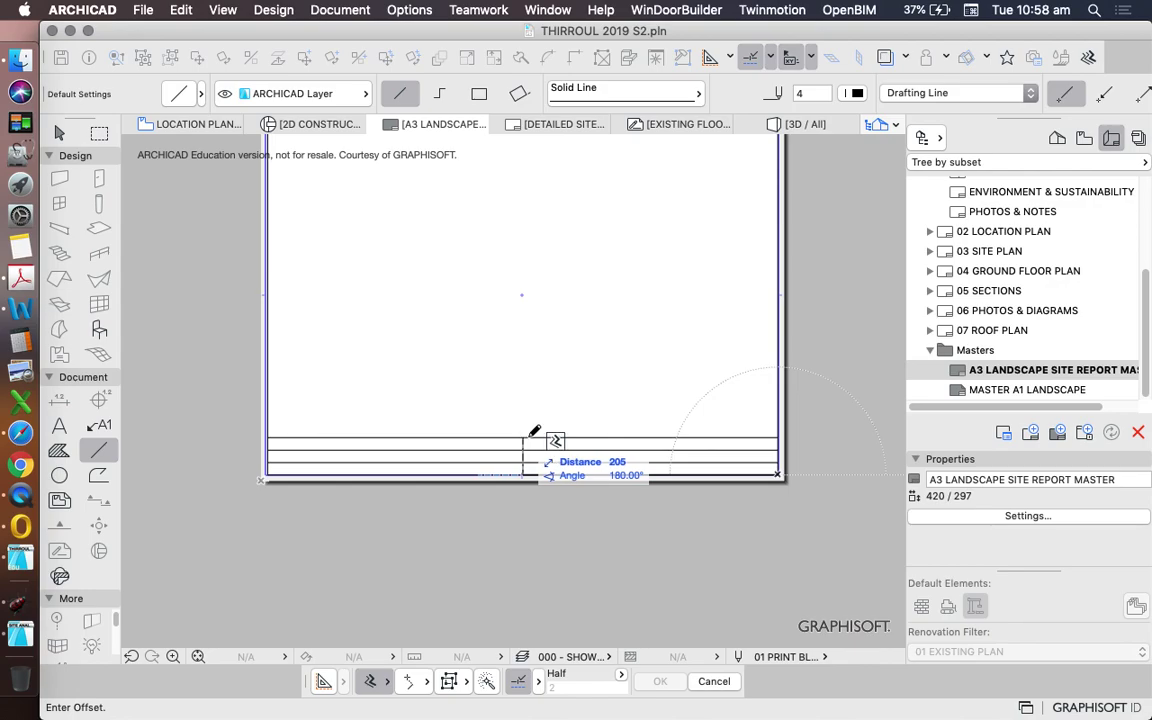
{"action": "type", "text": "110"}
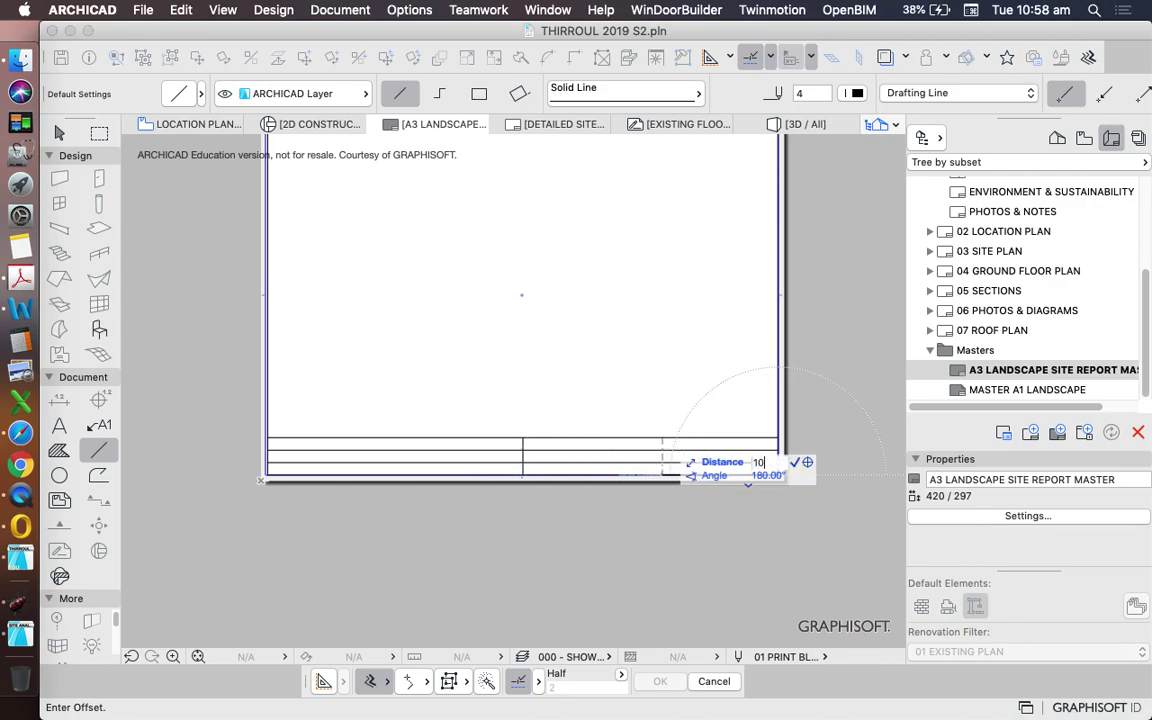
{"action": "key", "text": "Return"}
{"action": "key", "text": "Escape"}
{"action": "scroll", "coordinate": [555, 475], "scroll_direction": "down", "scroll_amount": 5}
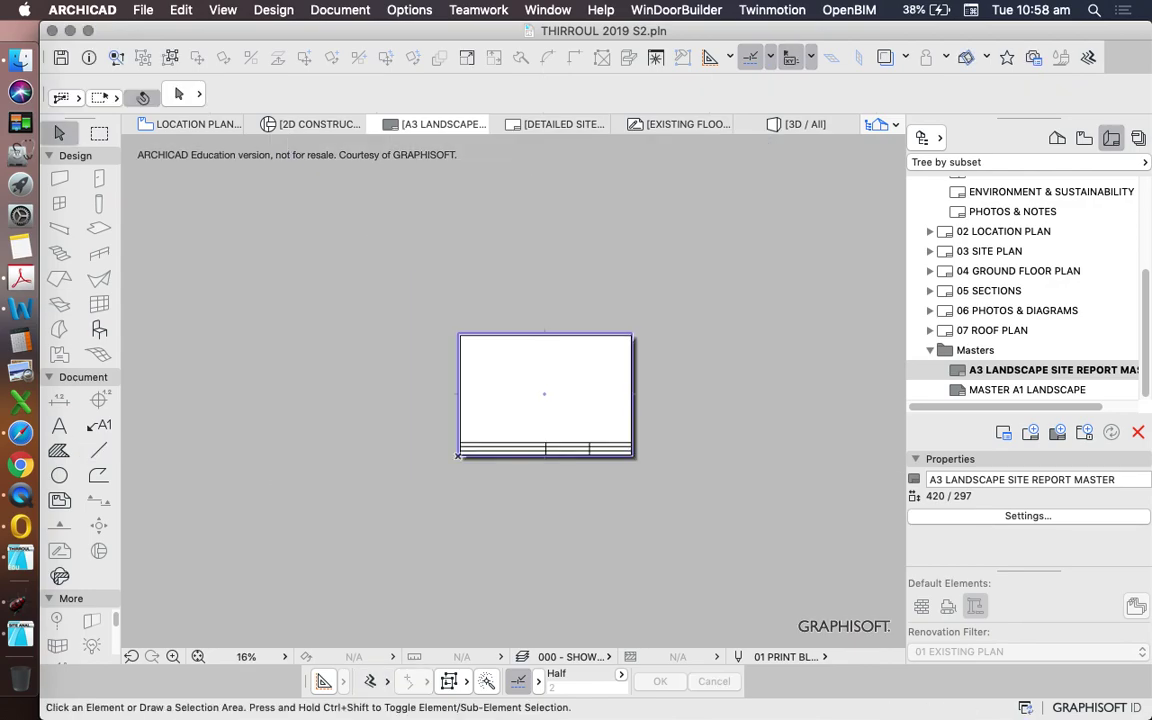
{"action": "scroll", "coordinate": [555, 475], "scroll_direction": "up", "scroll_amount": 10}
{"action": "scroll", "coordinate": [752, 456], "scroll_direction": "down", "scroll_amount": 10}
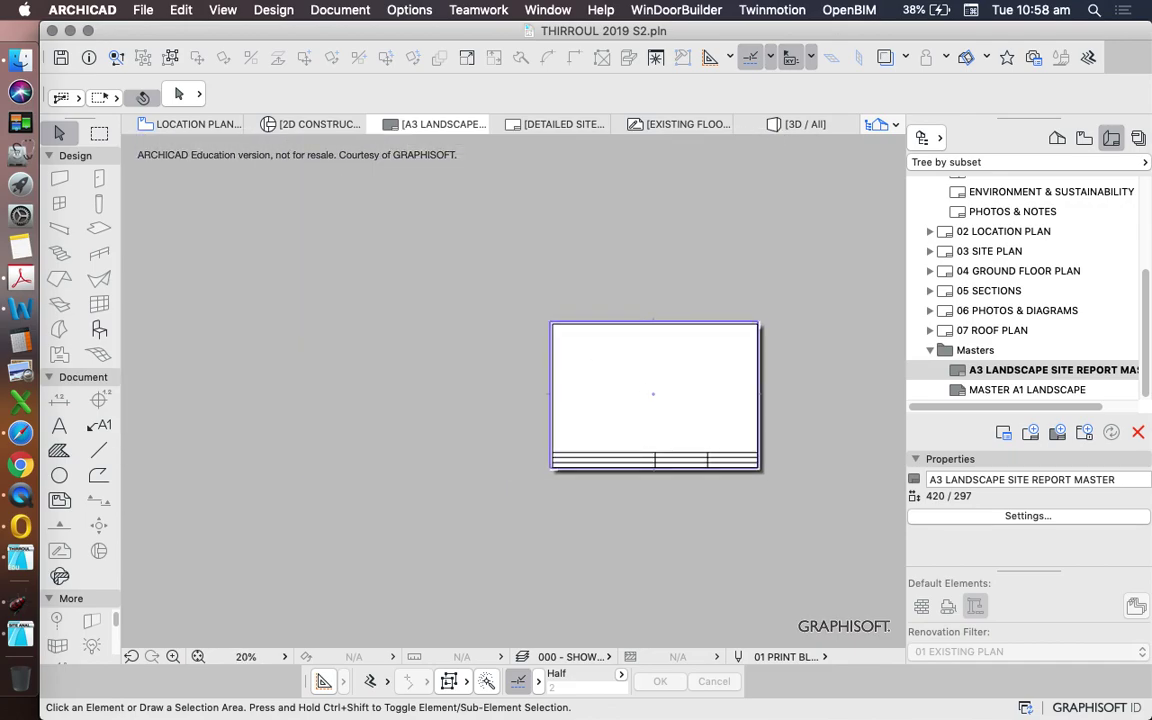
{"action": "scroll", "coordinate": [756, 462], "scroll_direction": "up", "scroll_amount": 9}
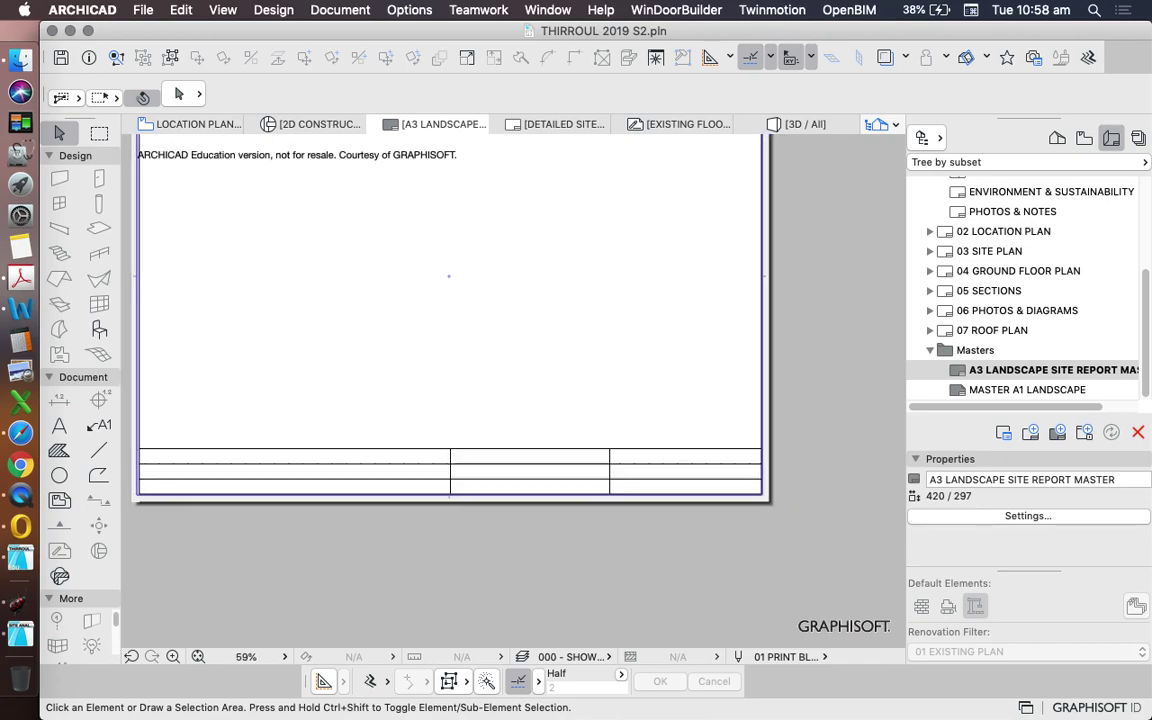
{"action": "scroll", "coordinate": [755, 518], "scroll_direction": "down", "scroll_amount": 8}
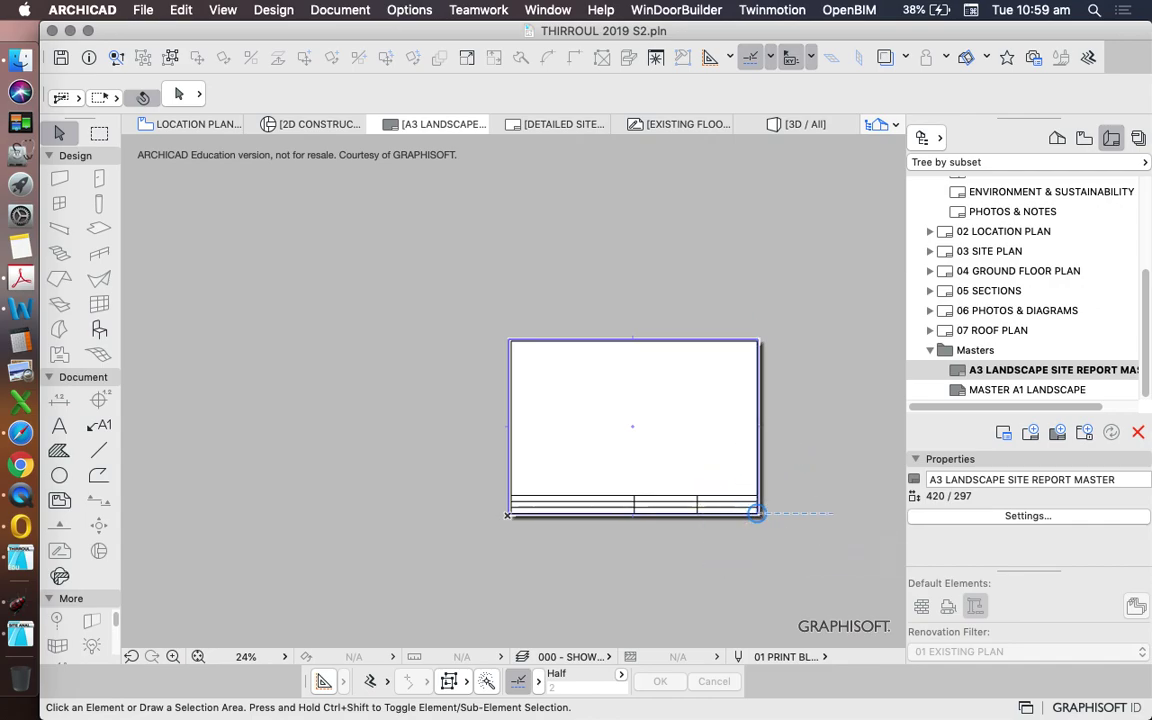
{"action": "scroll", "coordinate": [757, 513], "scroll_direction": "up", "scroll_amount": 3}
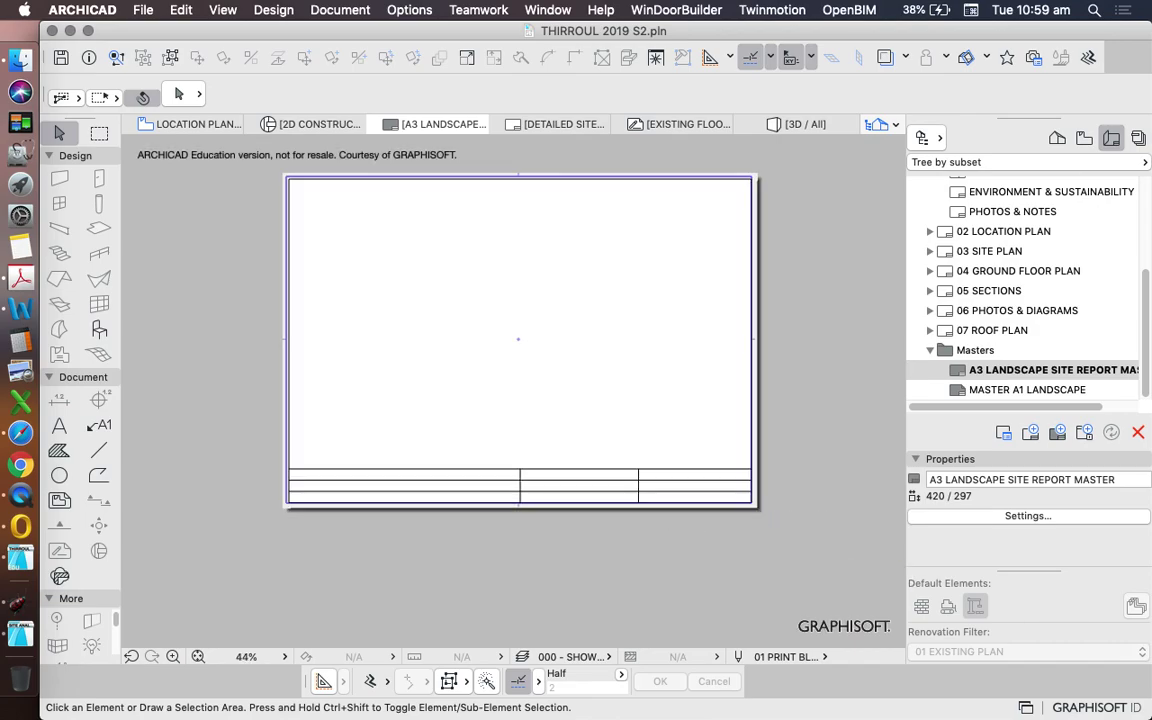
{"action": "scroll", "coordinate": [754, 508], "scroll_direction": "down", "scroll_amount": 4}
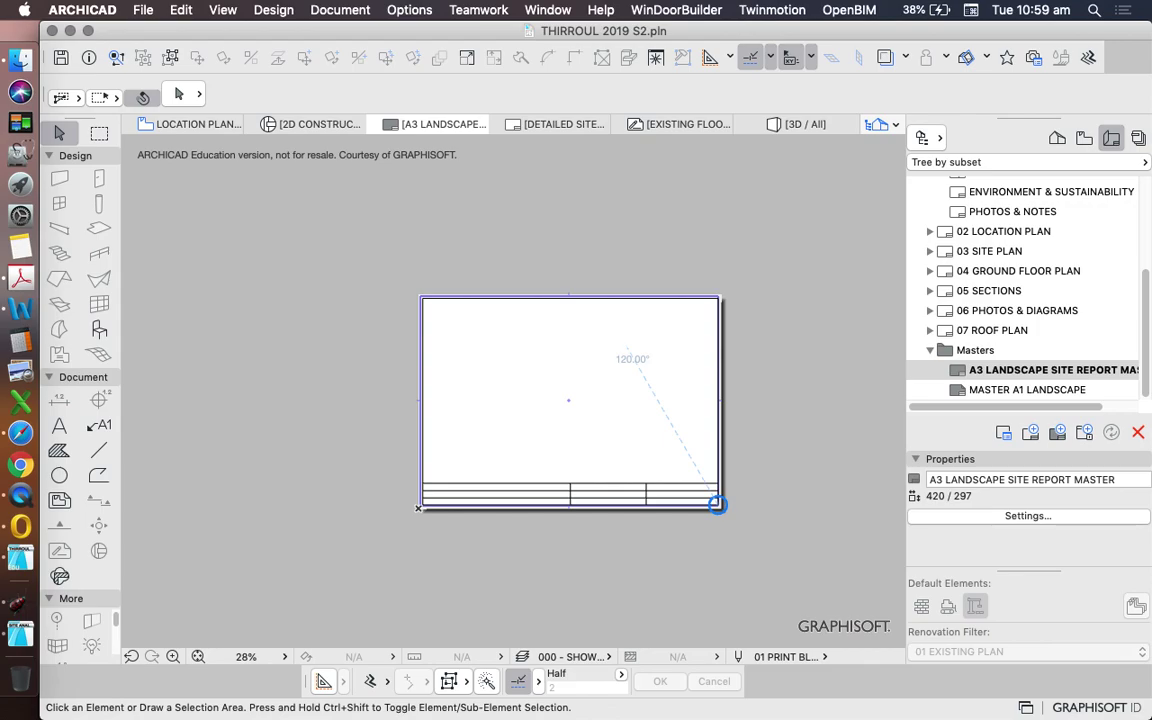
{"action": "scroll", "coordinate": [1020, 290], "scroll_direction": "up", "scroll_amount": 5}
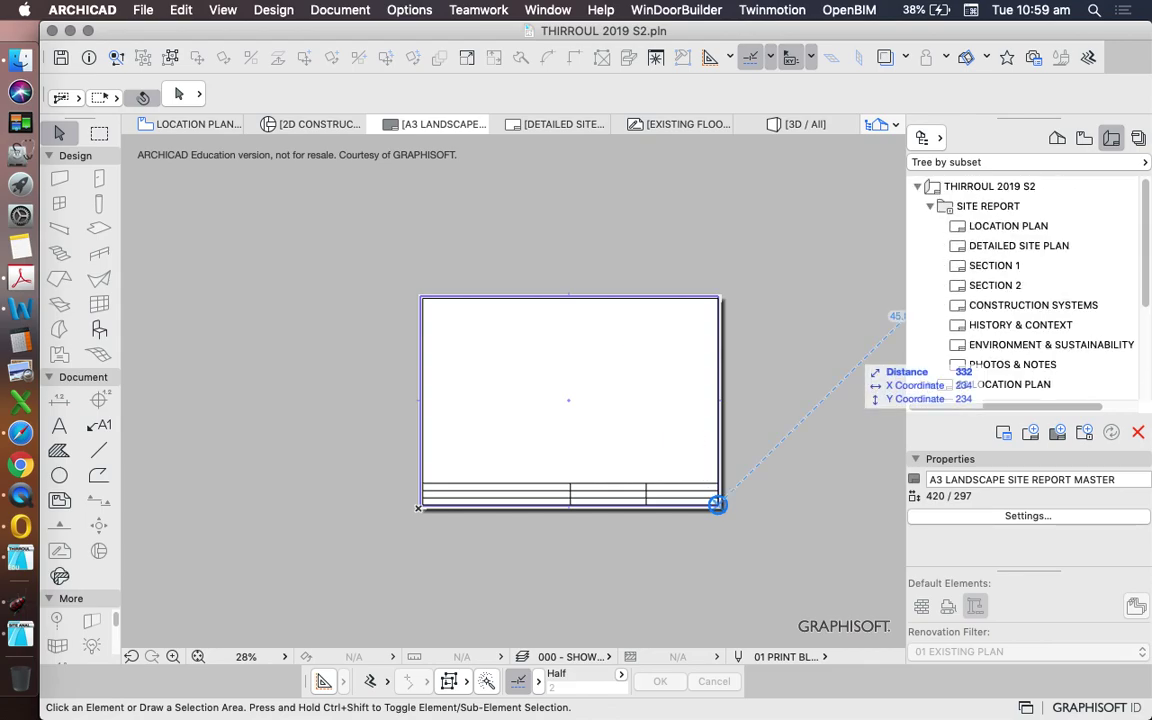
- Open the LOCATION PLAN layout and accept the LOCATION PLAN view's settings in the View Map
{"action": "double_click", "coordinate": [1010, 226]}
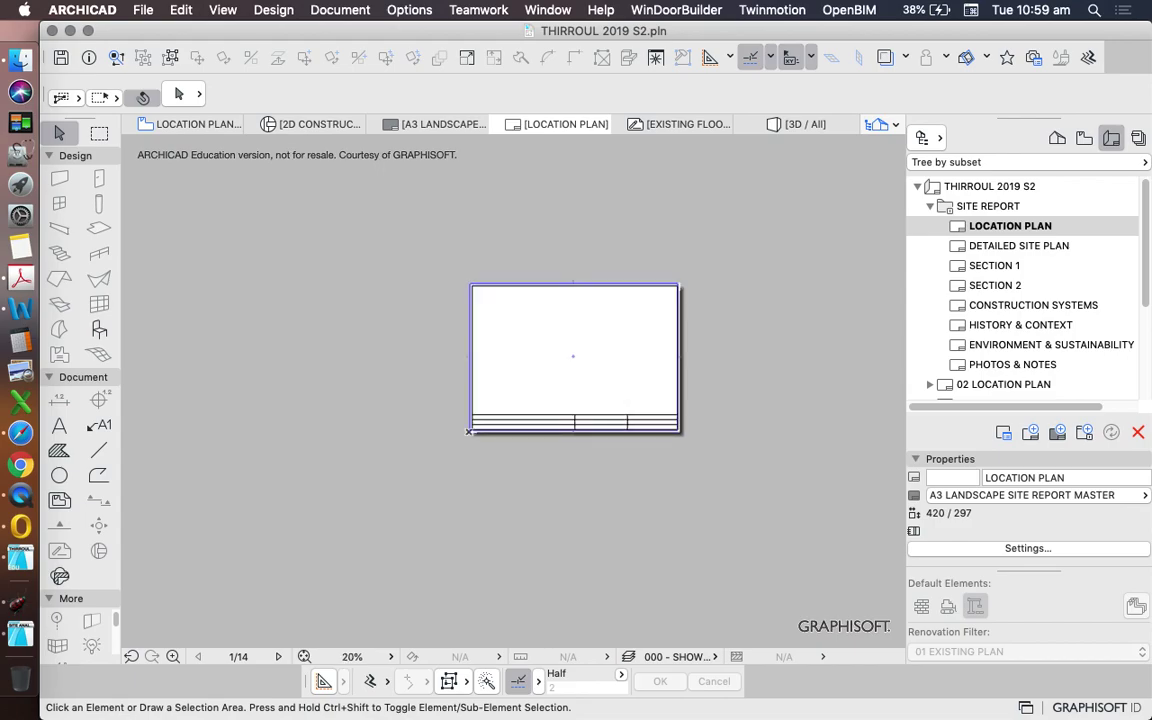
{"action": "scroll", "coordinate": [820, 290], "scroll_direction": "down", "scroll_amount": 1}
{"action": "scroll", "coordinate": [1020, 290], "scroll_direction": "down", "scroll_amount": 1}
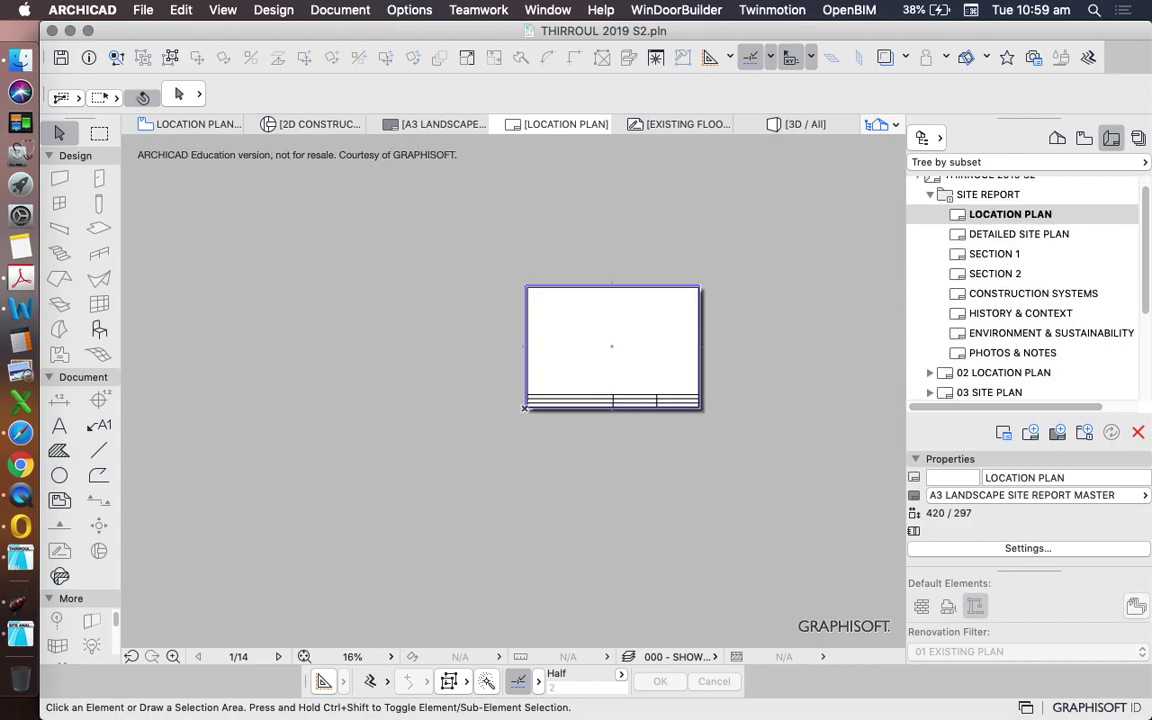
{"action": "left_click", "coordinate": [1084, 137]}
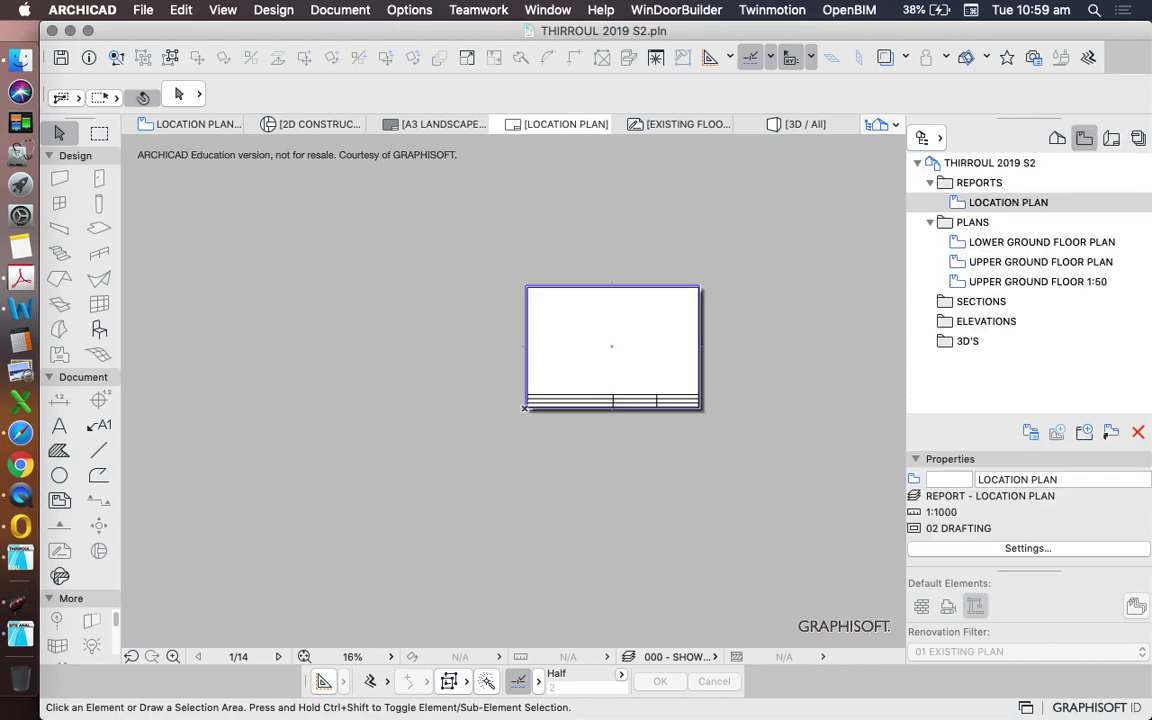
{"action": "right_click", "coordinate": [1060, 202]}
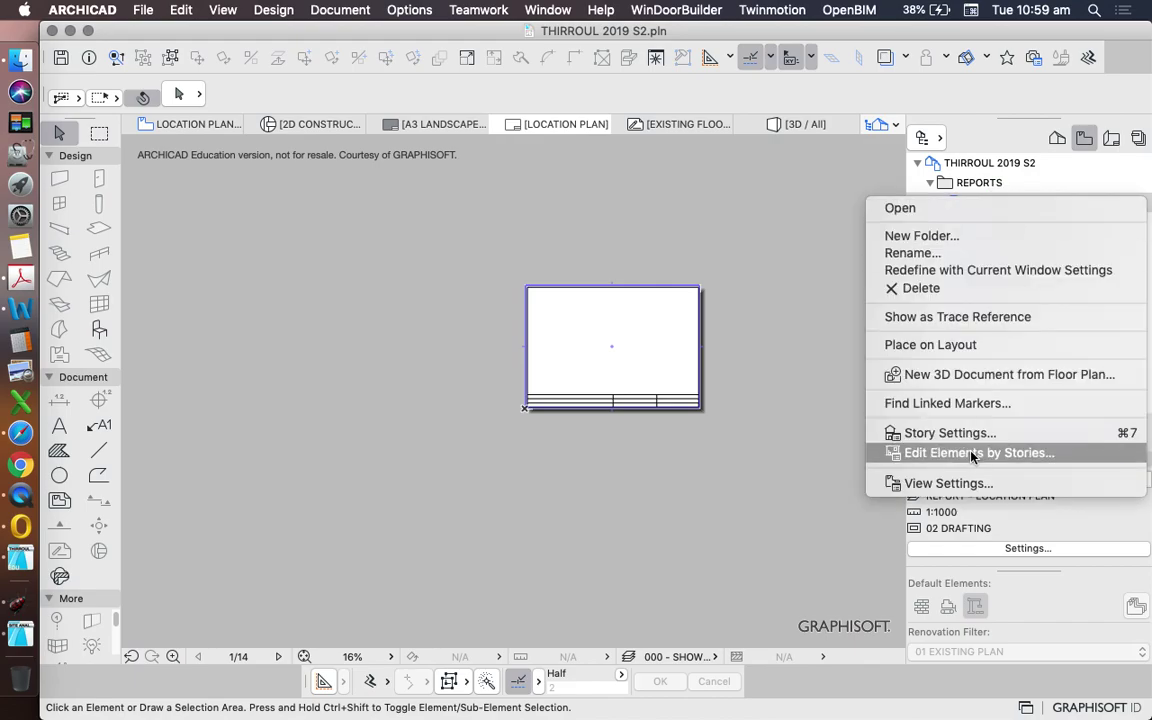
{"action": "left_click", "coordinate": [920, 481]}
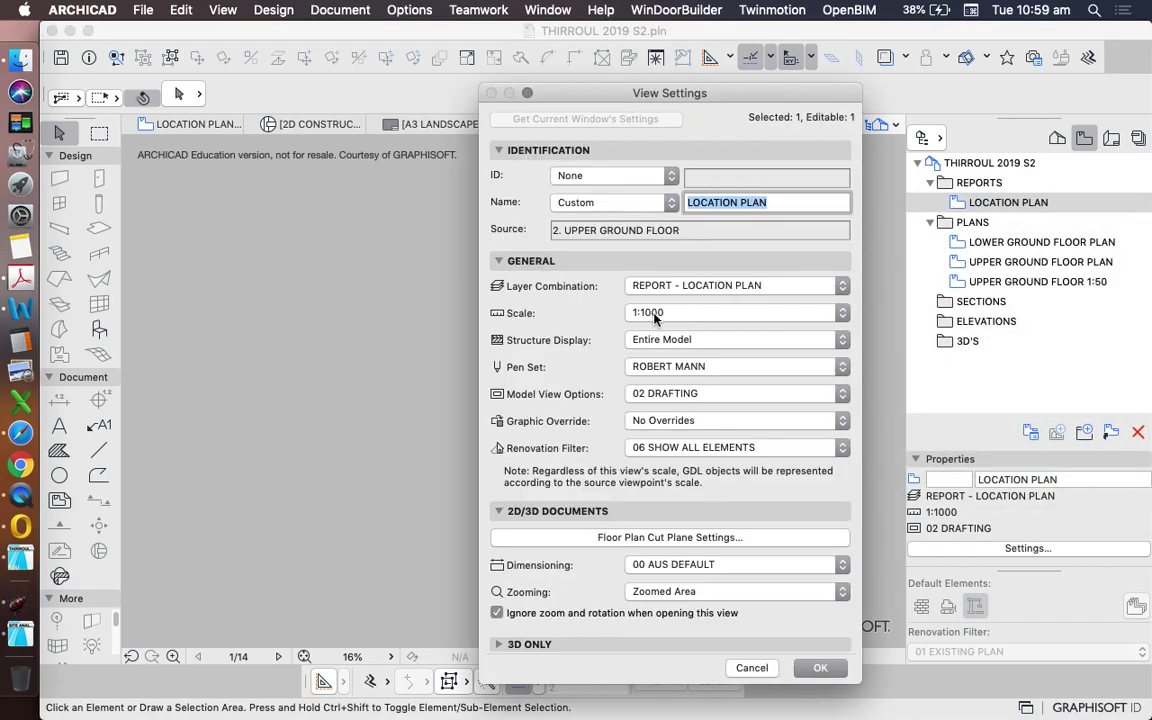
{"action": "left_click", "coordinate": [820, 667]}
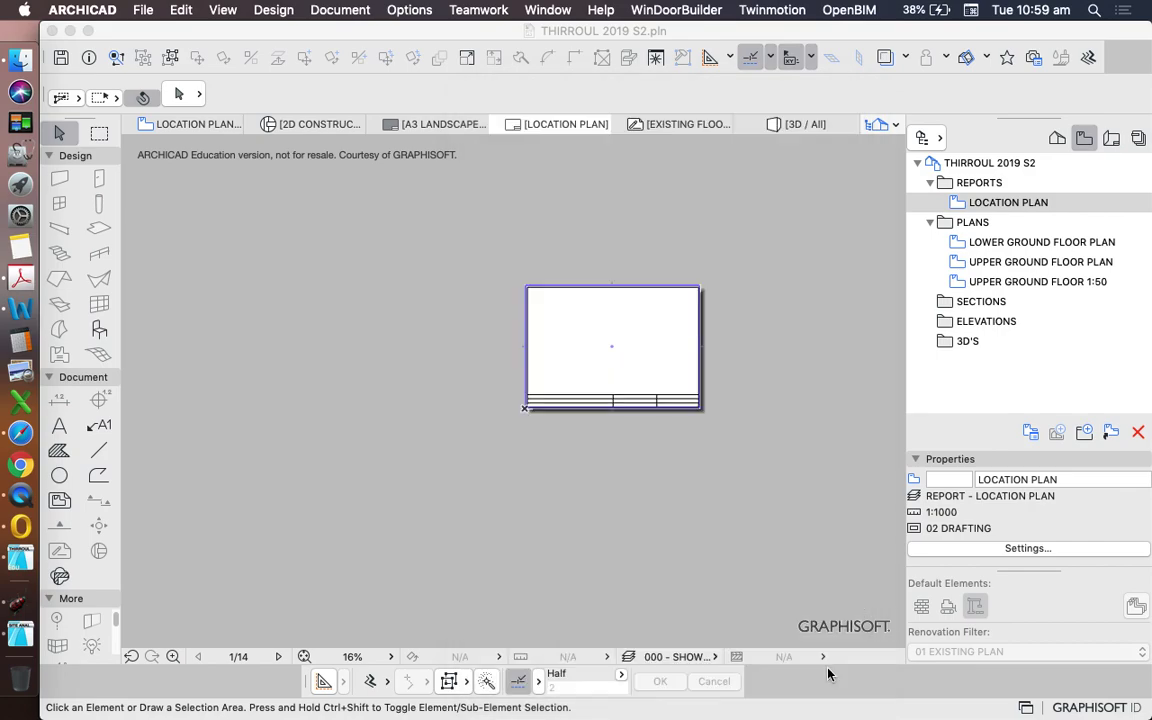
- Place the LOCATION PLAN view as a drawing near the centre of the layout sheet
{"action": "mouse_move", "coordinate": [1012, 204]}
{"action": "left_mouse_down"}
{"action": "mouse_move", "coordinate": [643, 318]}
{"action": "mouse_move", "coordinate": [568, 377]}
{"action": "left_mouse_up"}
{"action": "scroll", "coordinate": [660, 332], "scroll_direction": "up", "scroll_amount": 3}
{"action": "left_click", "coordinate": [818, 342]}
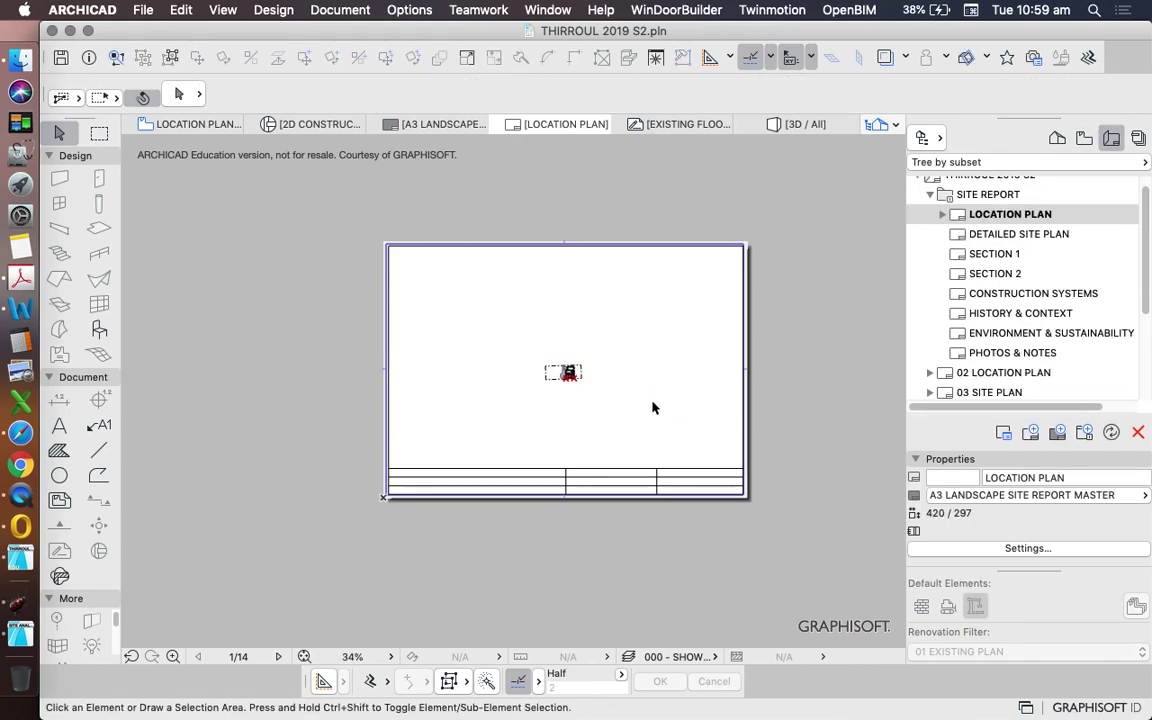
{"action": "scroll", "coordinate": [674, 365], "scroll_direction": "down", "scroll_amount": 2}
{"action": "scroll", "coordinate": [583, 375], "scroll_direction": "up", "scroll_amount": 3}
{"action": "scroll", "coordinate": [590, 373], "scroll_direction": "up", "scroll_amount": 2}
{"action": "scroll", "coordinate": [653, 334], "scroll_direction": "down", "scroll_amount": 5}
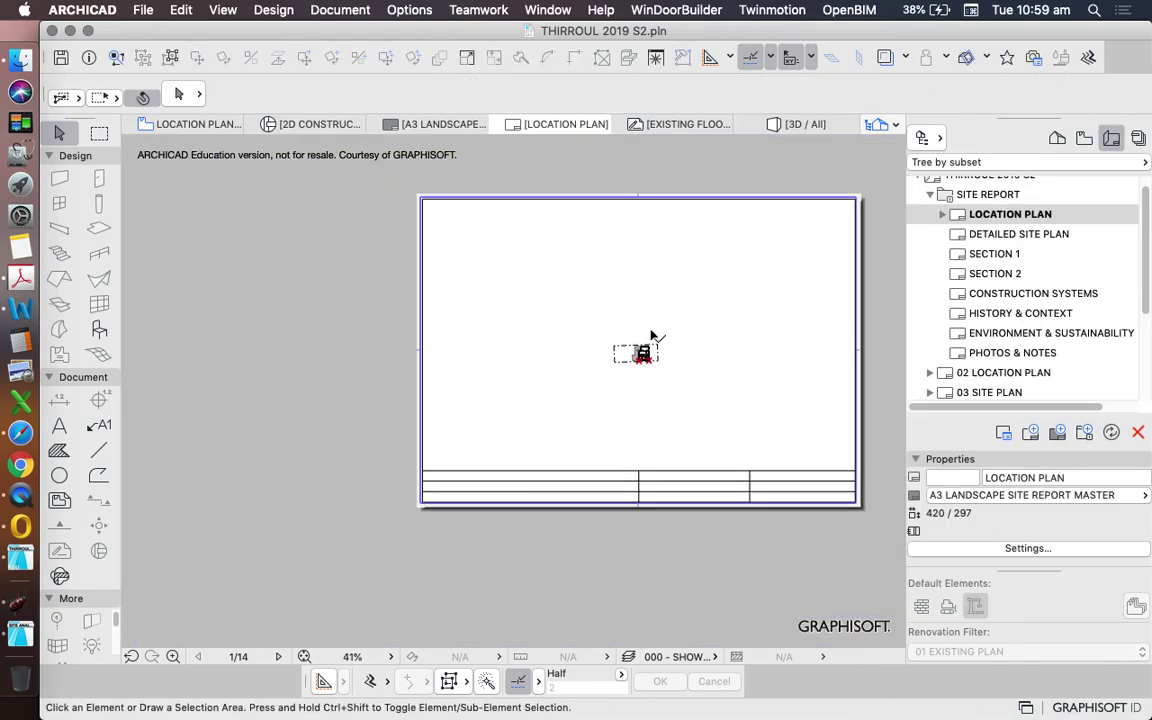
{"action": "scroll", "coordinate": [800, 344], "scroll_direction": "up", "scroll_amount": 1}
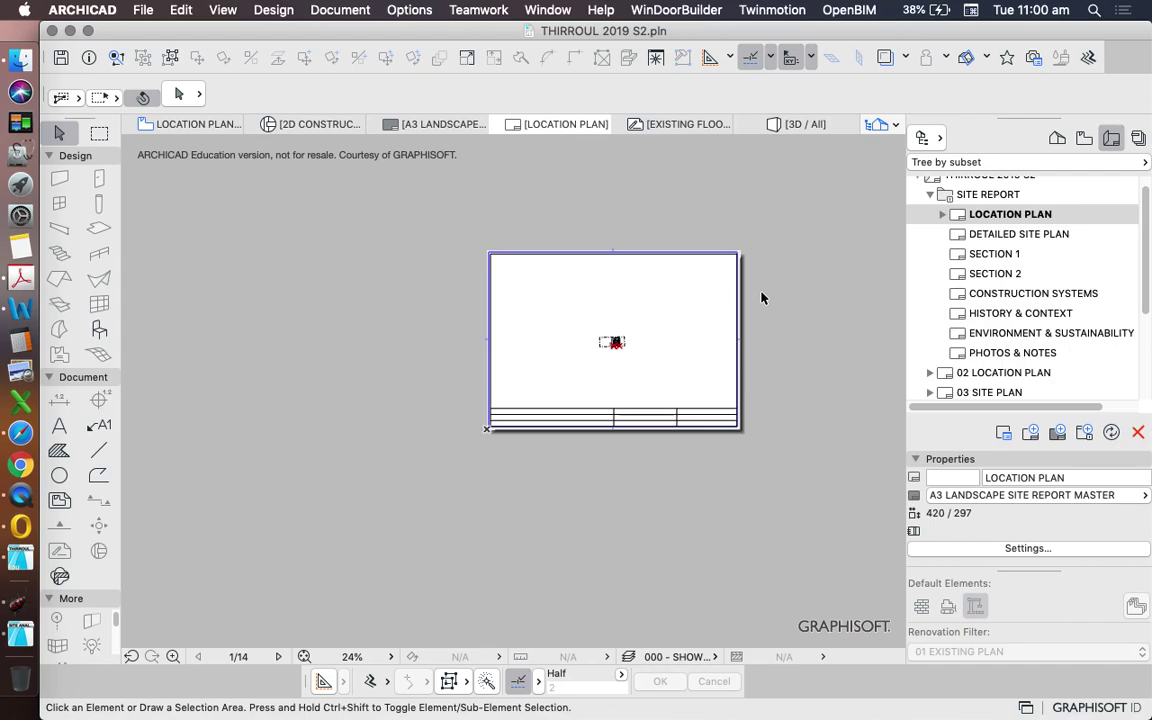
- In Safari, search Google for the site's street address and show it on the full map
{"action": "left_click", "coordinate": [22, 438]}
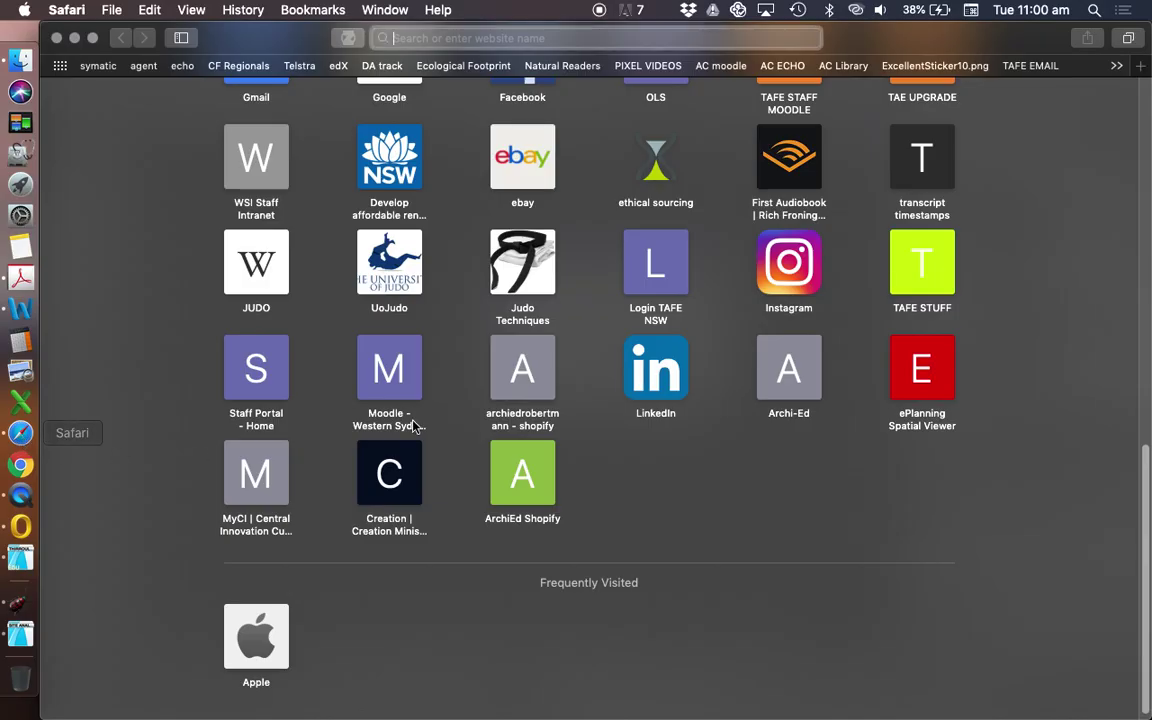
{"action": "scroll", "coordinate": [437, 352], "scroll_direction": "up", "scroll_amount": 2}
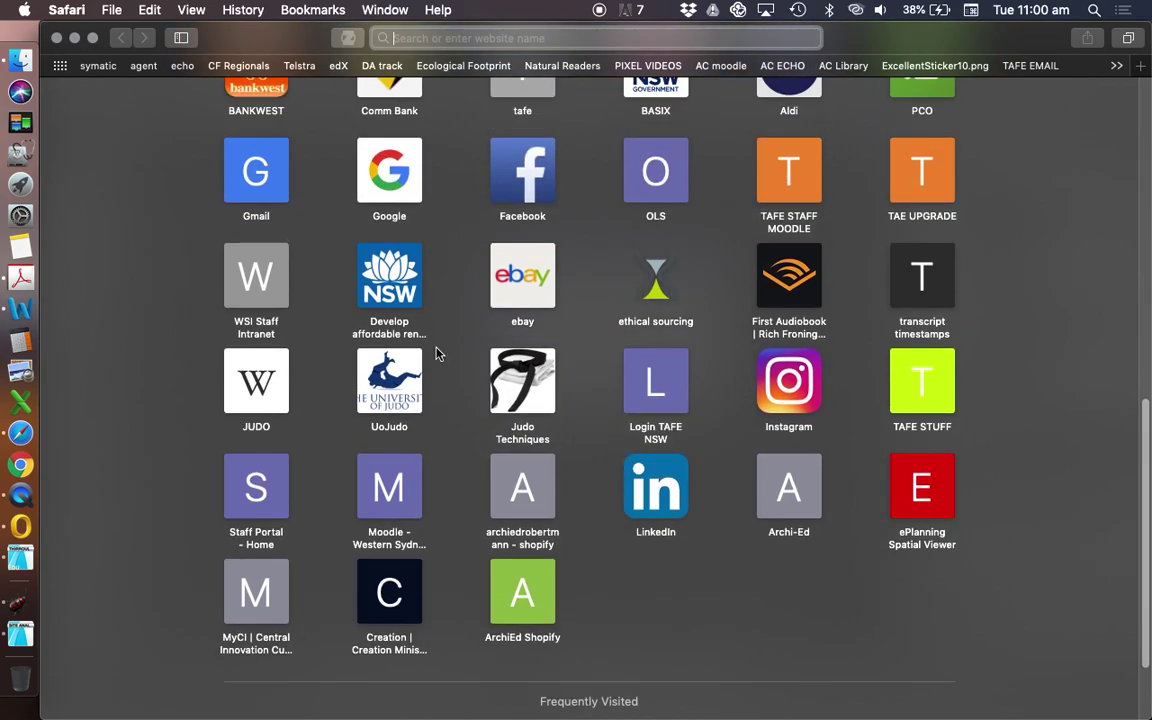
{"action": "left_click", "coordinate": [388, 172]}
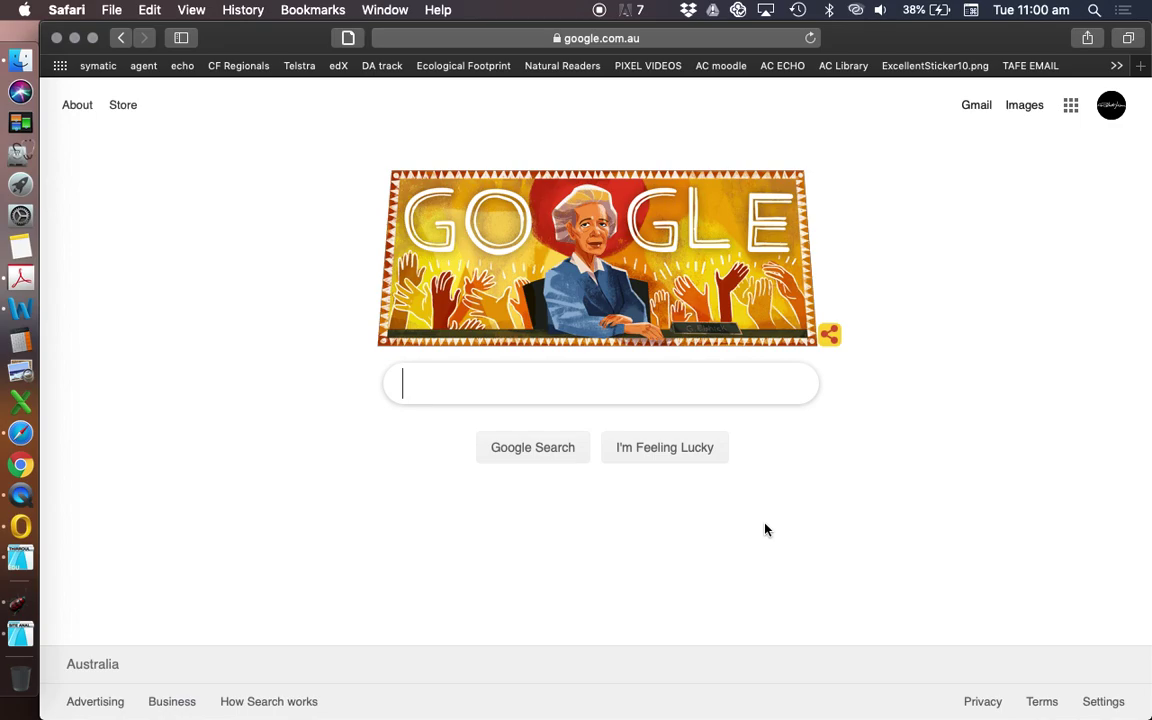
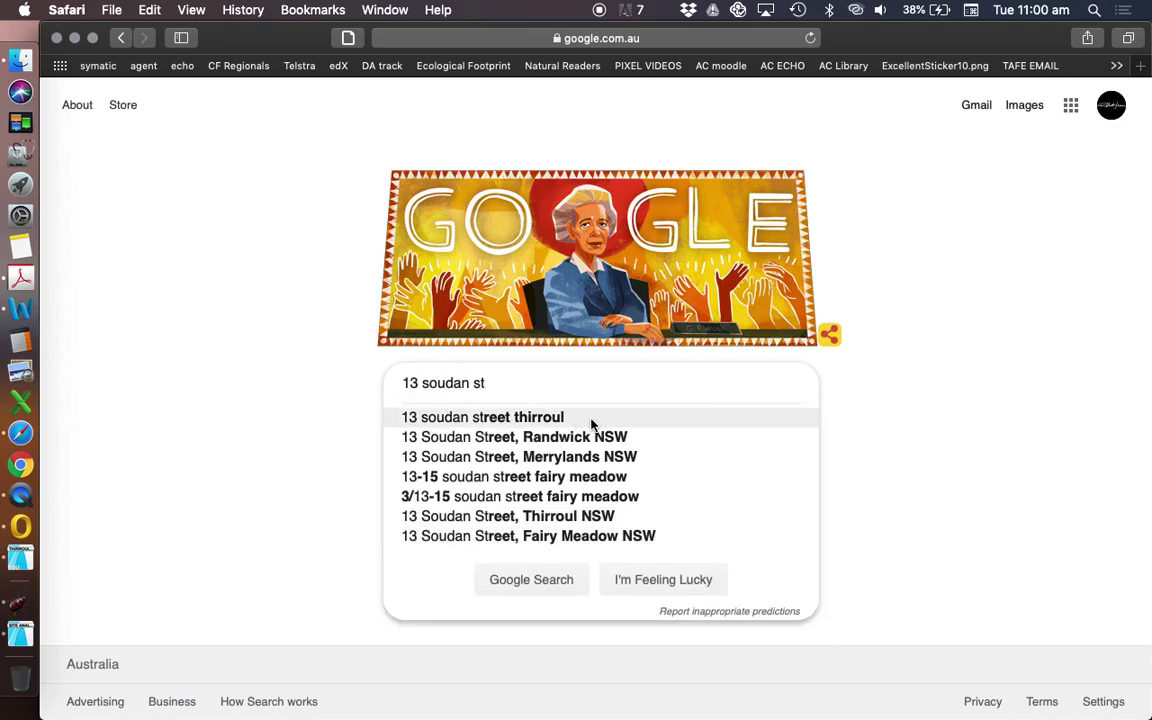
{"action": "left_click", "coordinate": [591, 424]}
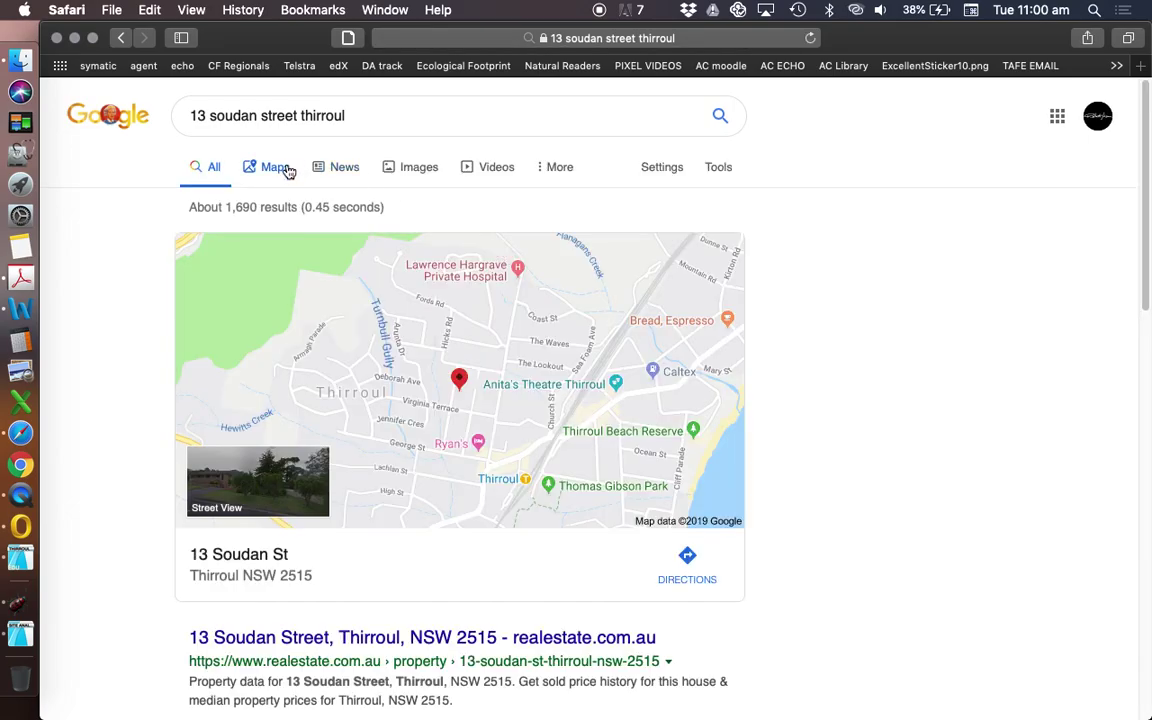
{"action": "left_click", "coordinate": [284, 170]}
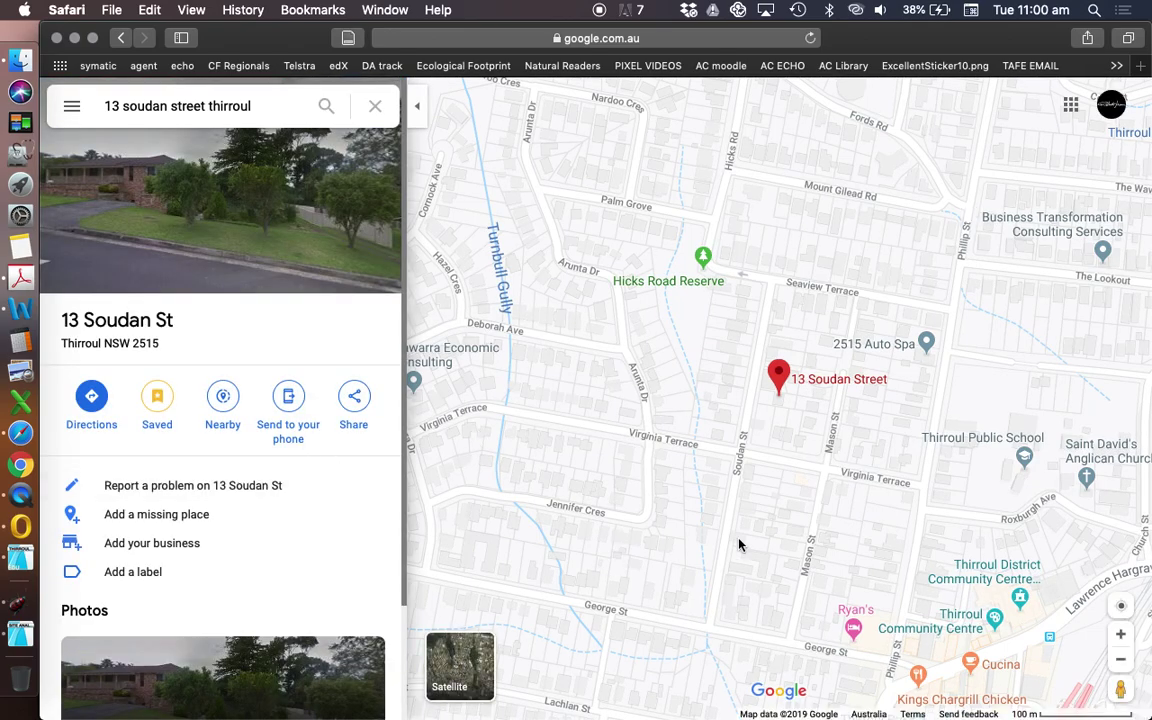
- Zoom Google Maps out around the pinned site to show Thirroul's streets and coastline, then switch back to ARCHICAD
{"action": "scroll", "coordinate": [741, 391], "scroll_direction": "down", "scroll_amount": 5}
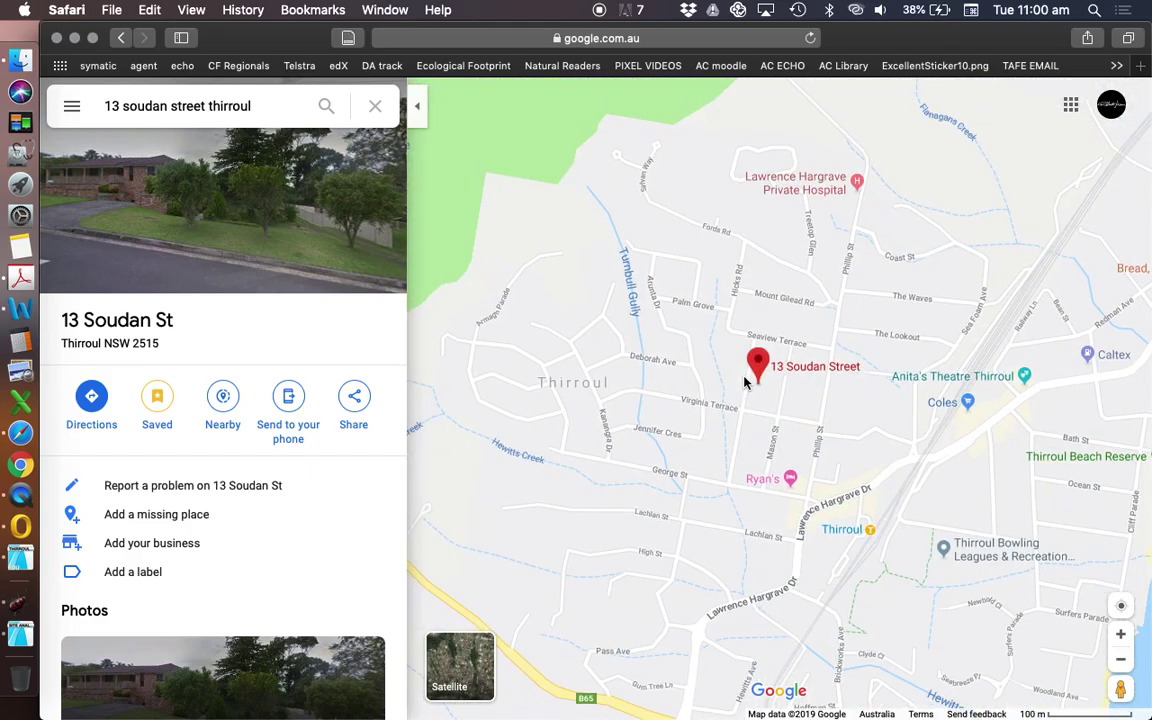
{"action": "scroll", "coordinate": [746, 381], "scroll_direction": "down", "scroll_amount": 5}
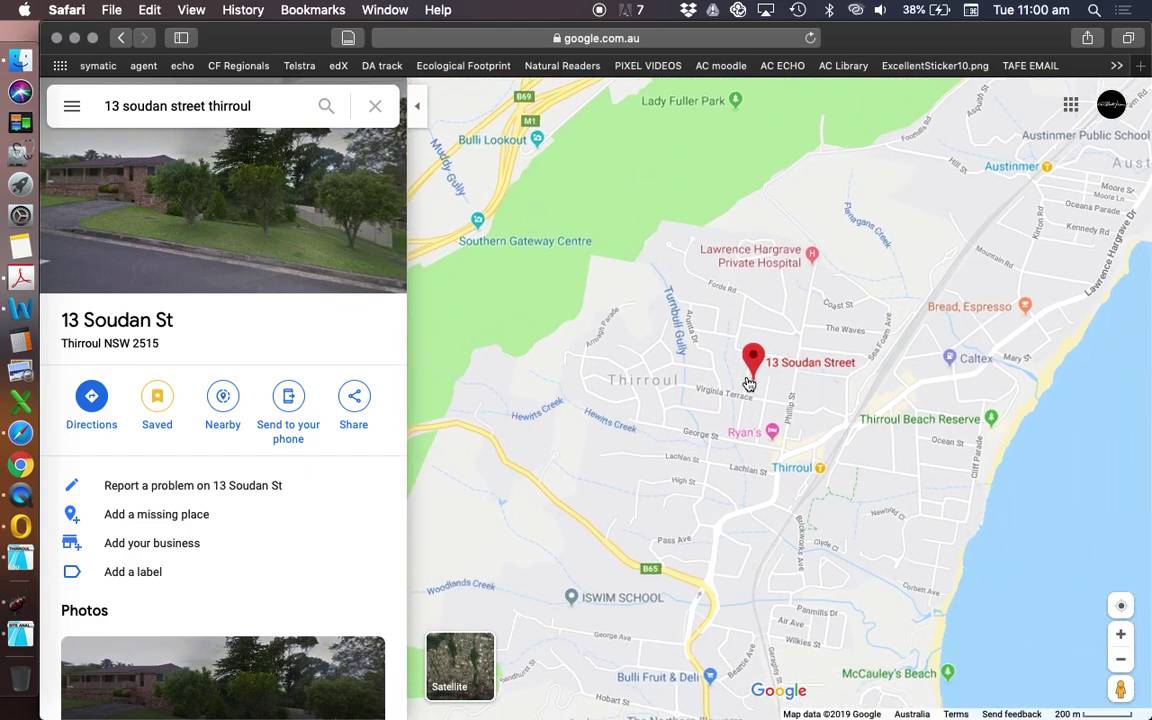
{"action": "scroll", "coordinate": [748, 384], "scroll_direction": "down", "scroll_amount": 3}
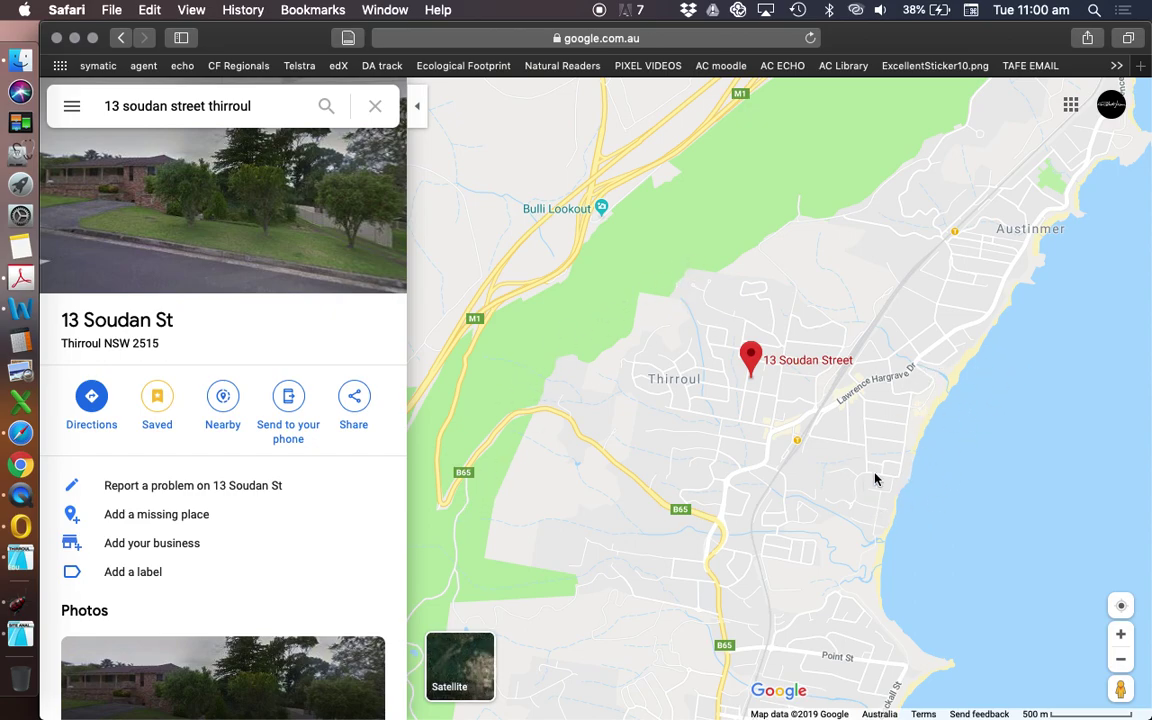
{"action": "scroll", "coordinate": [729, 353], "scroll_direction": "up", "scroll_amount": 1}
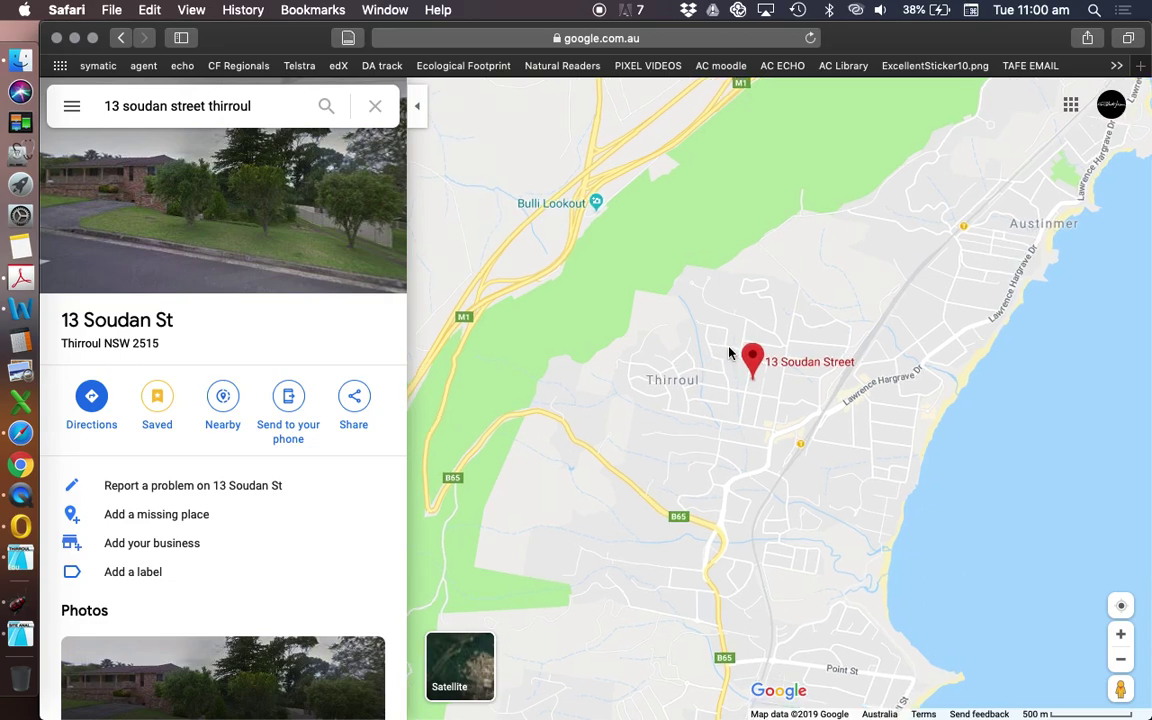
{"action": "scroll", "coordinate": [729, 353], "scroll_direction": "up", "scroll_amount": 2}
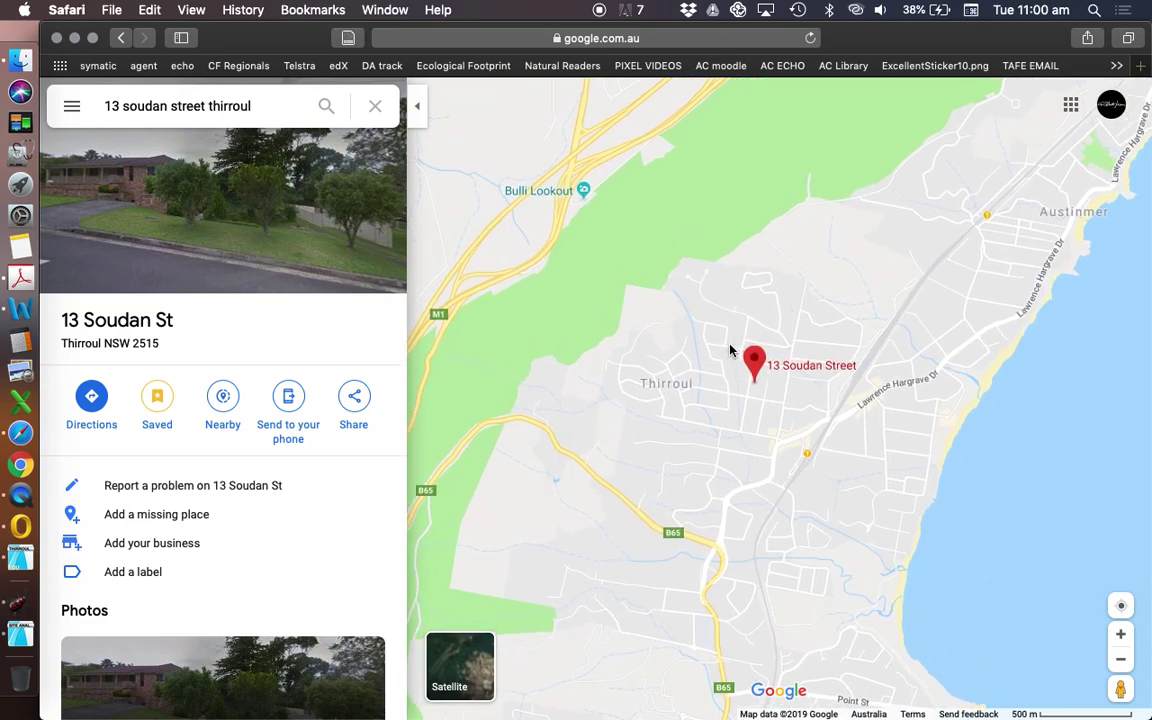
{"action": "scroll", "coordinate": [729, 350], "scroll_direction": "up", "scroll_amount": 3}
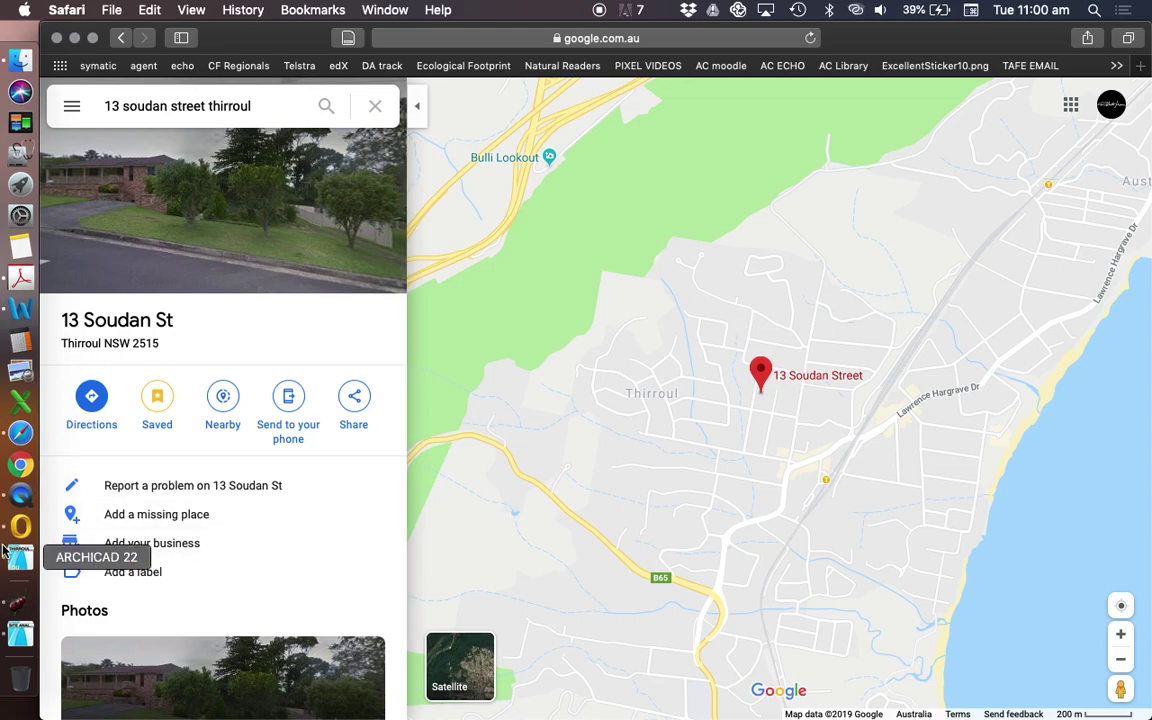
{"action": "left_click", "coordinate": [19, 635]}
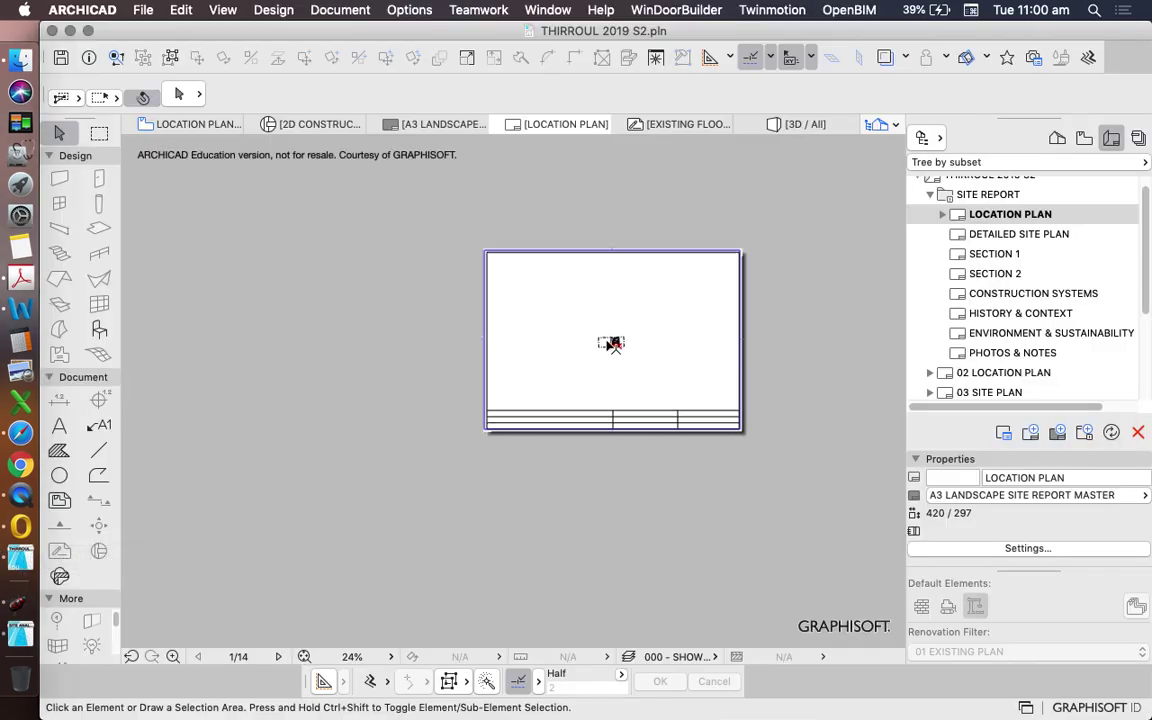
- Zoom around the LOCATION PLAN layout in ARCHICAD, then bring the Google Maps Safari window back
{"action": "scroll", "coordinate": [617, 342], "scroll_direction": "up", "scroll_amount": 10}
{"action": "scroll", "coordinate": [653, 298], "scroll_direction": "down", "scroll_amount": 4}
{"action": "scroll", "coordinate": [650, 310], "scroll_direction": "up", "scroll_amount": 2}
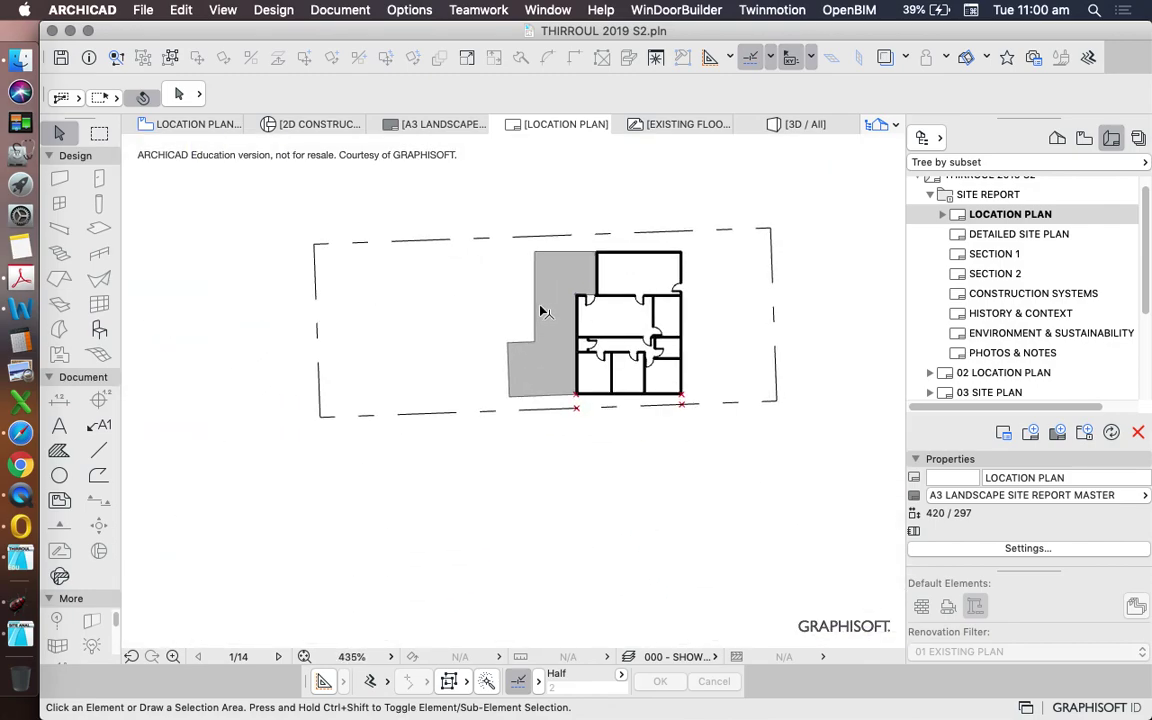
{"action": "scroll", "coordinate": [648, 330], "scroll_direction": "down", "scroll_amount": 8}
{"action": "scroll", "coordinate": [630, 330], "scroll_direction": "up", "scroll_amount": 8}
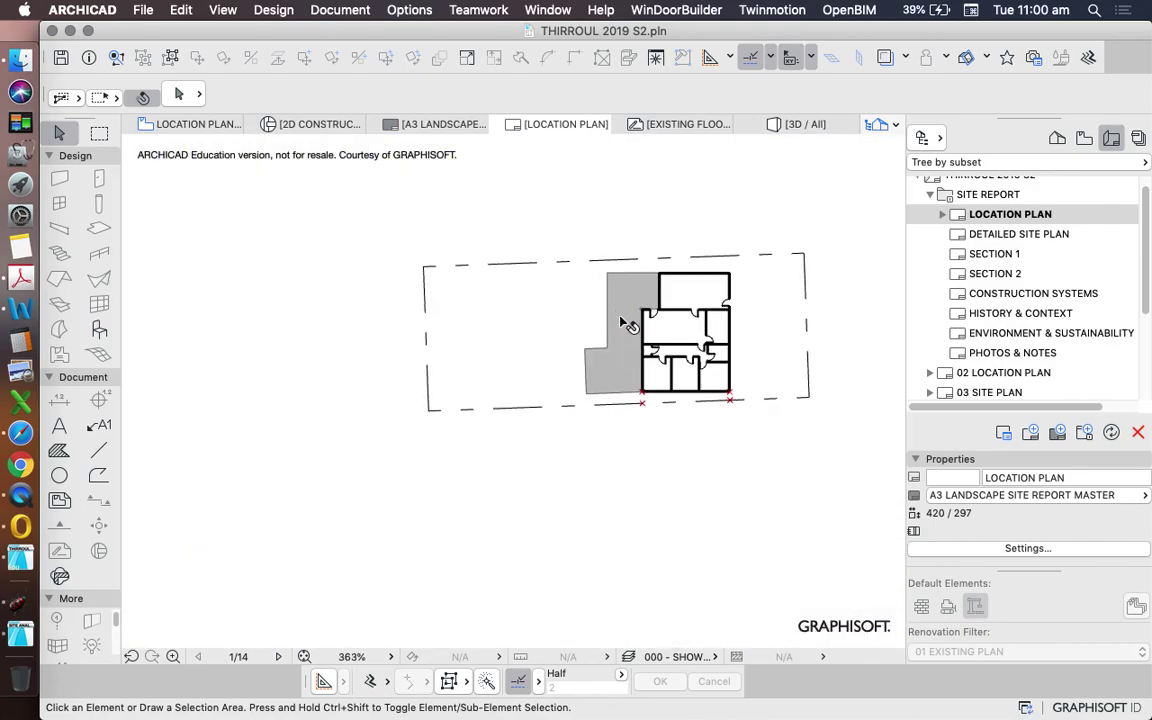
{"action": "scroll", "coordinate": [600, 345], "scroll_direction": "down", "scroll_amount": 7}
{"action": "scroll", "coordinate": [600, 345], "scroll_direction": "down", "scroll_amount": 3}
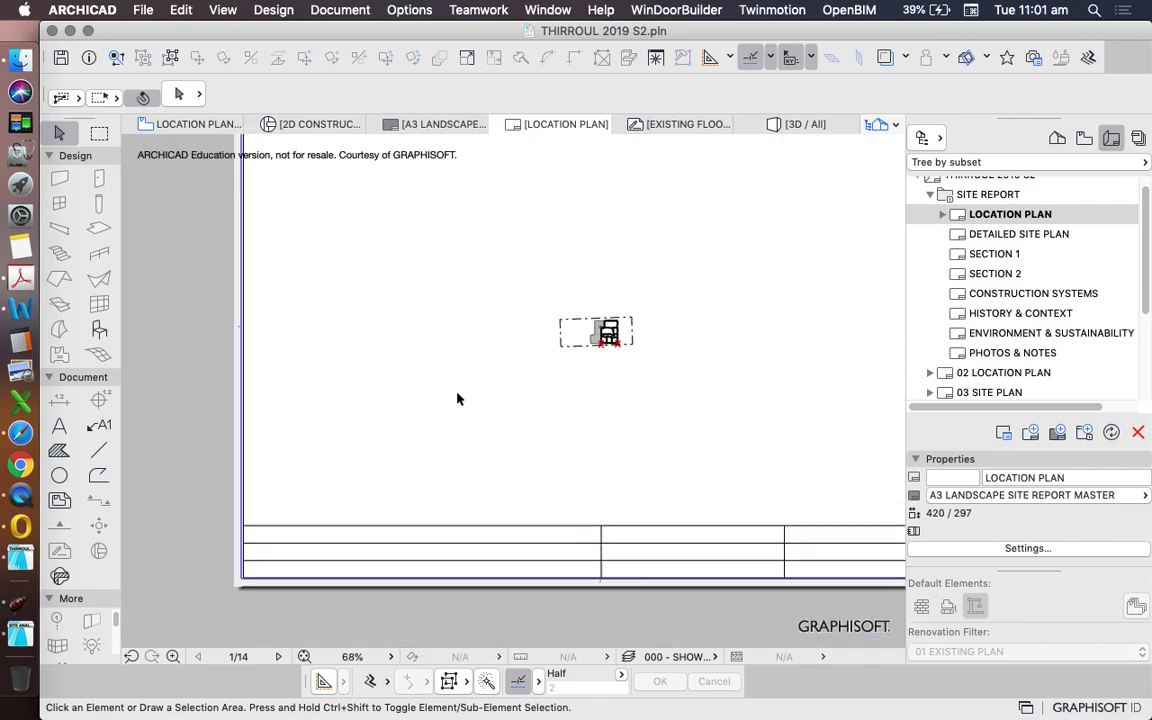
{"action": "scroll", "coordinate": [485, 402], "scroll_direction": "down", "scroll_amount": 4}
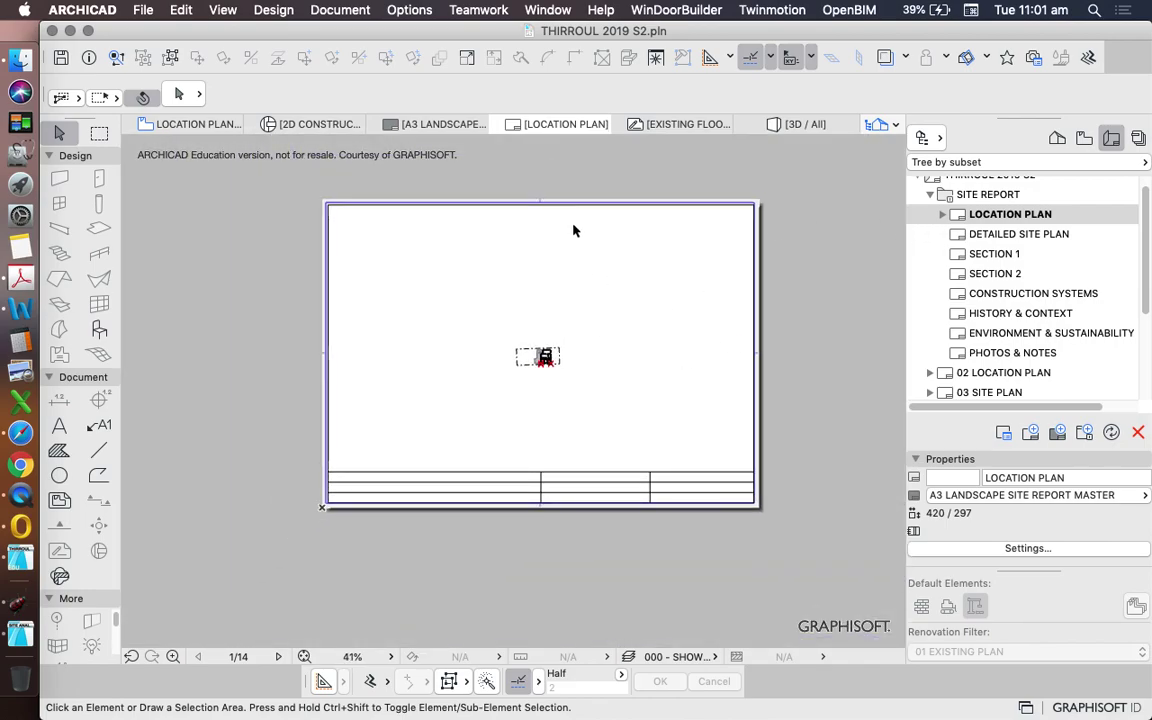
{"action": "scroll", "coordinate": [545, 334], "scroll_direction": "up", "scroll_amount": 5}
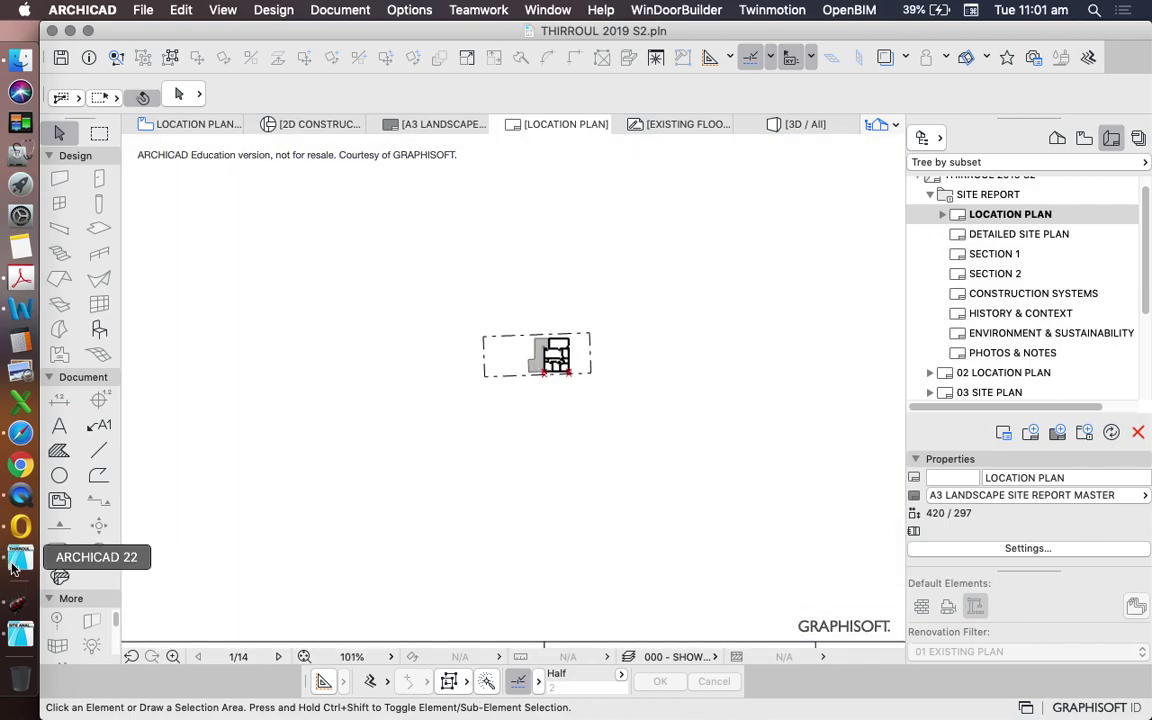
{"action": "left_click", "coordinate": [20, 432]}
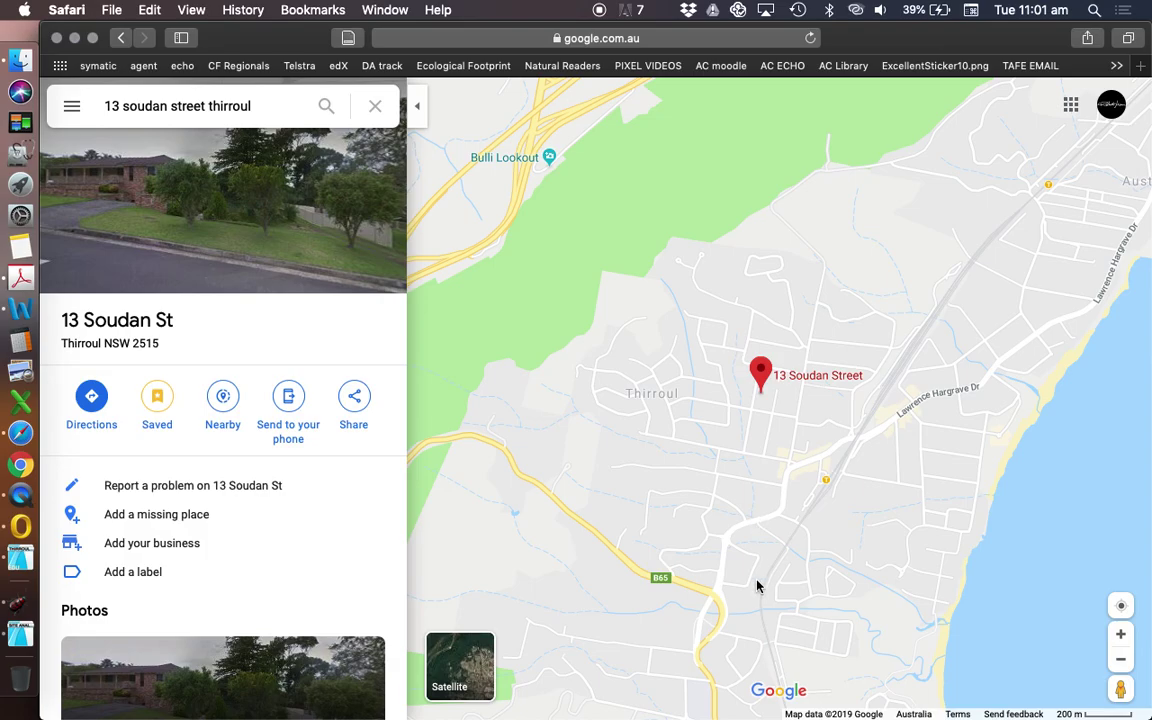
- Switch Google Maps to satellite imagery, re-zoom and recentre on the pin, and hide the place details
{"action": "left_click", "coordinate": [472, 665]}
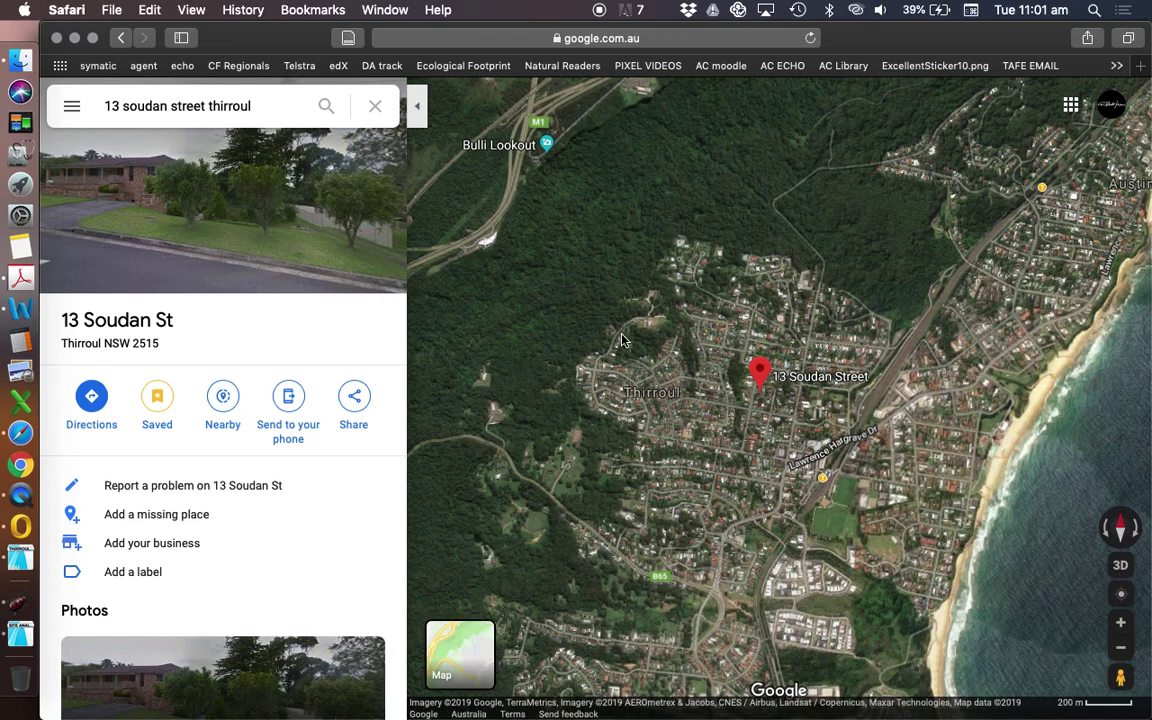
{"action": "scroll", "coordinate": [616, 412], "scroll_direction": "down", "scroll_amount": 5}
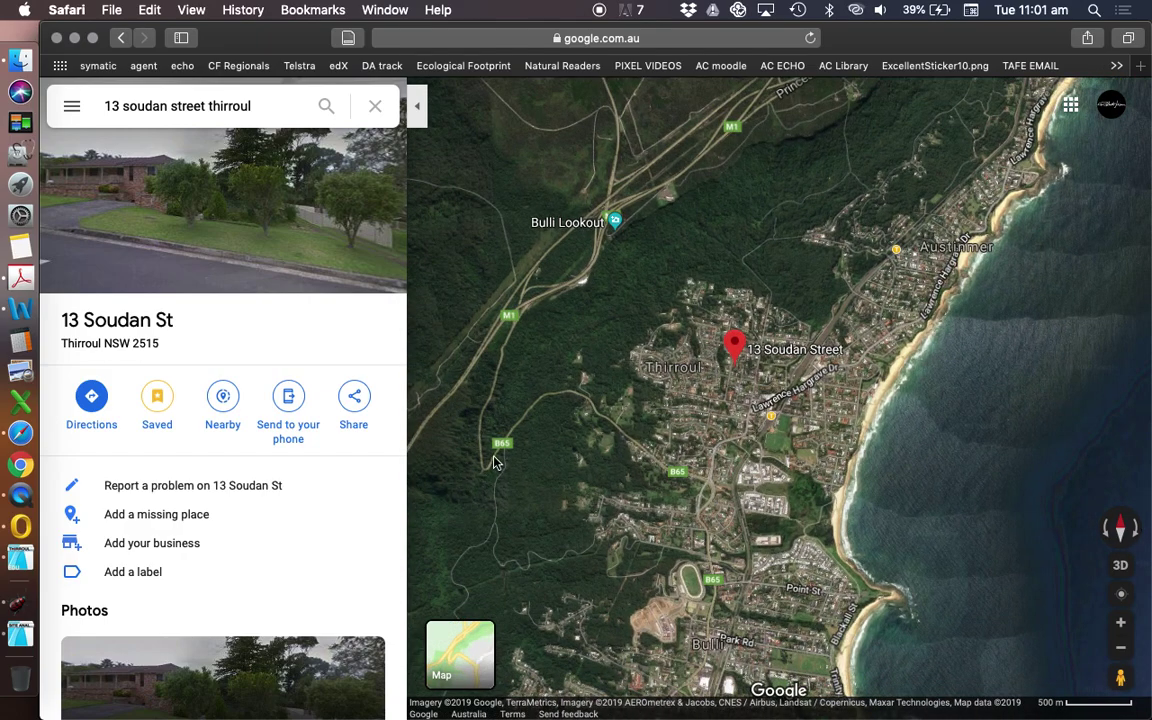
{"action": "scroll", "coordinate": [754, 362], "scroll_direction": "up", "scroll_amount": 3}
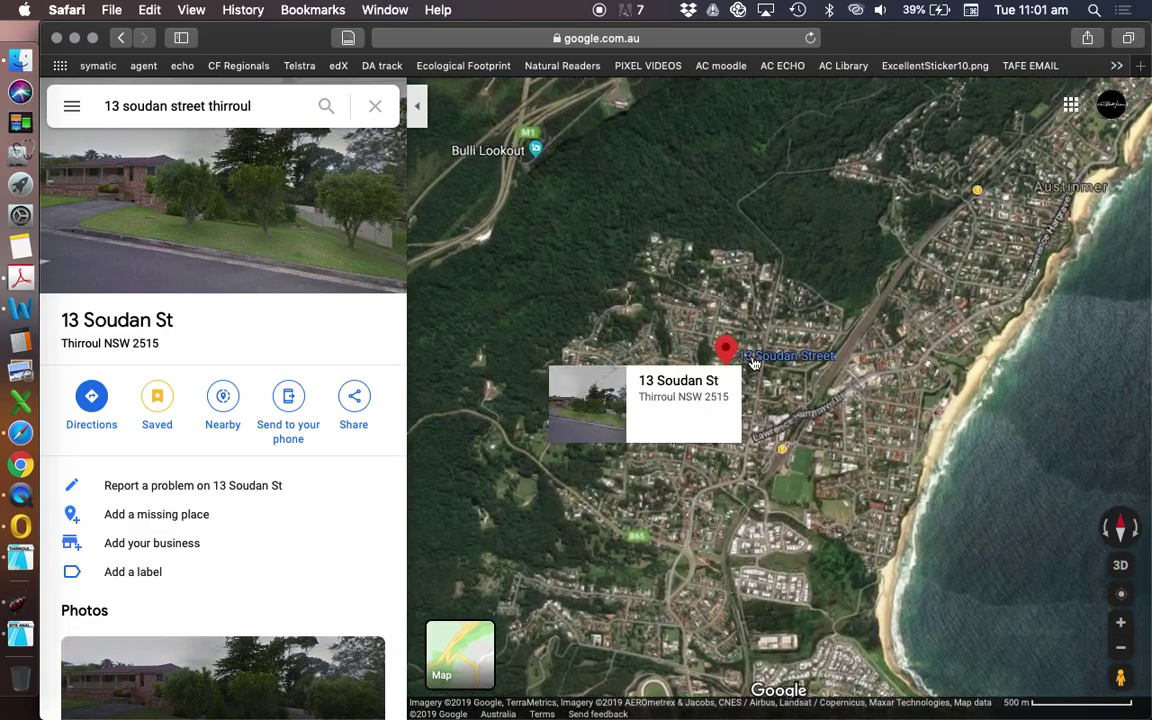
{"action": "scroll", "coordinate": [717, 394], "scroll_direction": "up", "scroll_amount": 2}
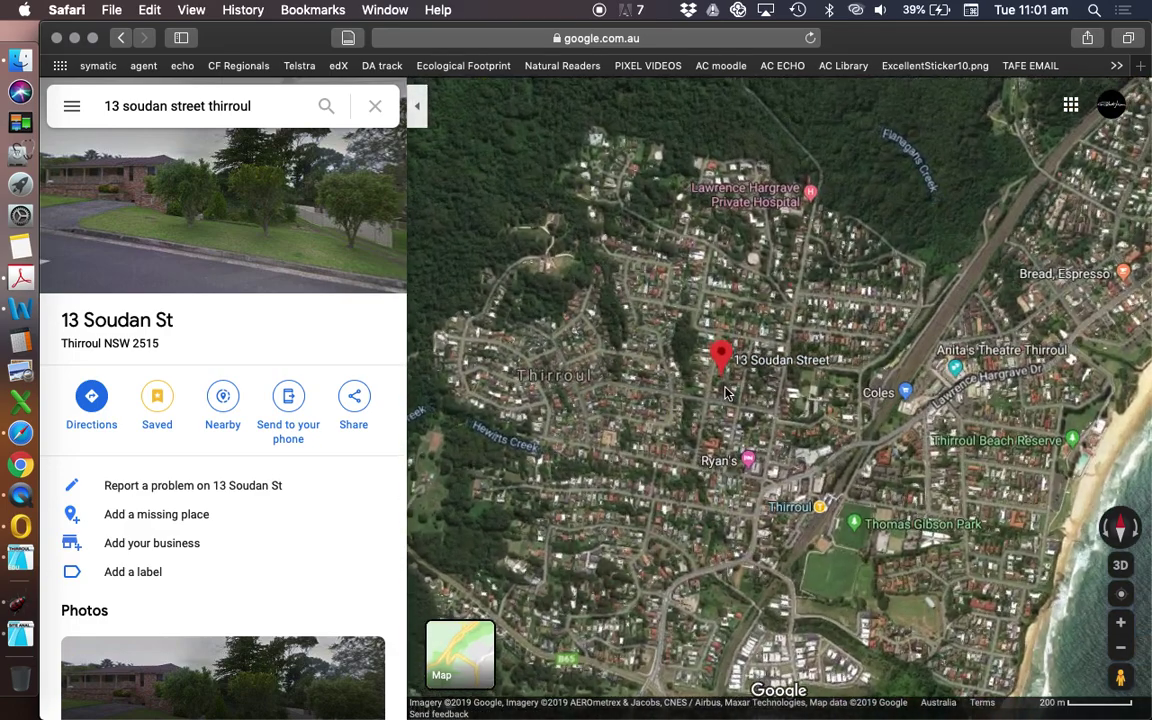
{"action": "left_click_drag", "start_coordinate": [840, 415], "coordinate": [833, 417]}
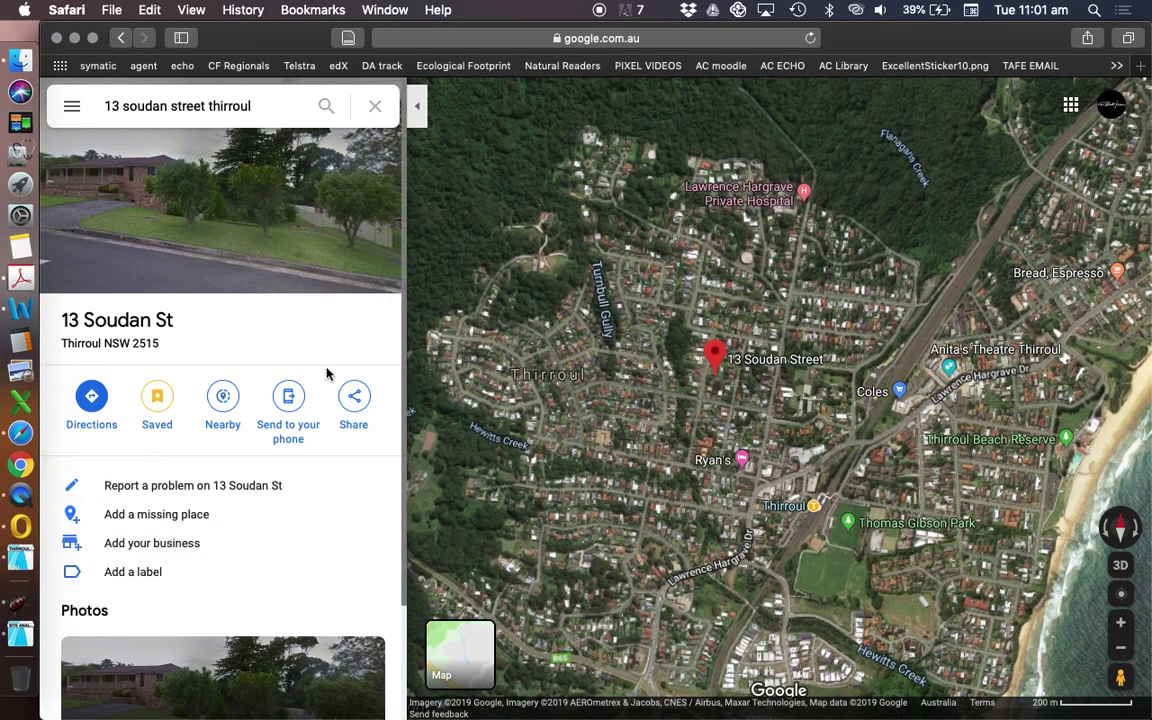
{"action": "left_click", "coordinate": [417, 106]}
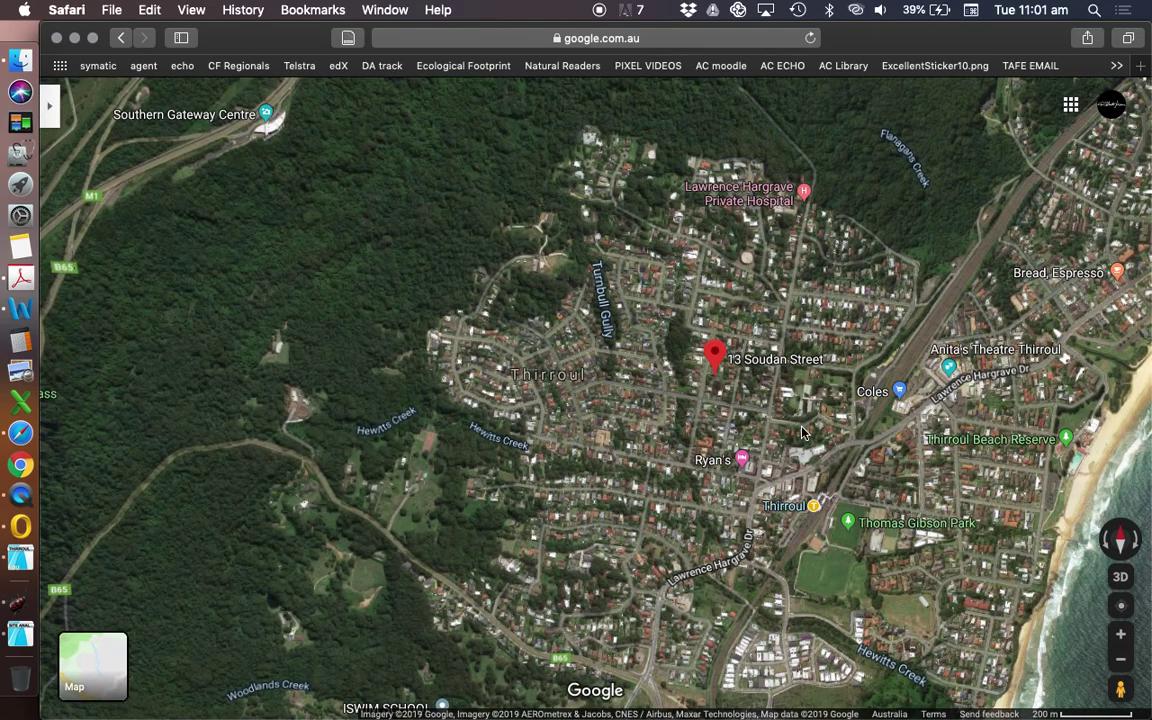
- Pan the full-width satellite map left and zoom in on the pinned site
{"action": "mouse_move", "coordinate": [802, 432]}
{"action": "left_mouse_down"}
{"action": "mouse_move", "coordinate": [713, 414]}
{"action": "mouse_move", "coordinate": [651, 422]}
{"action": "mouse_move", "coordinate": [643, 434]}
{"action": "left_mouse_up"}
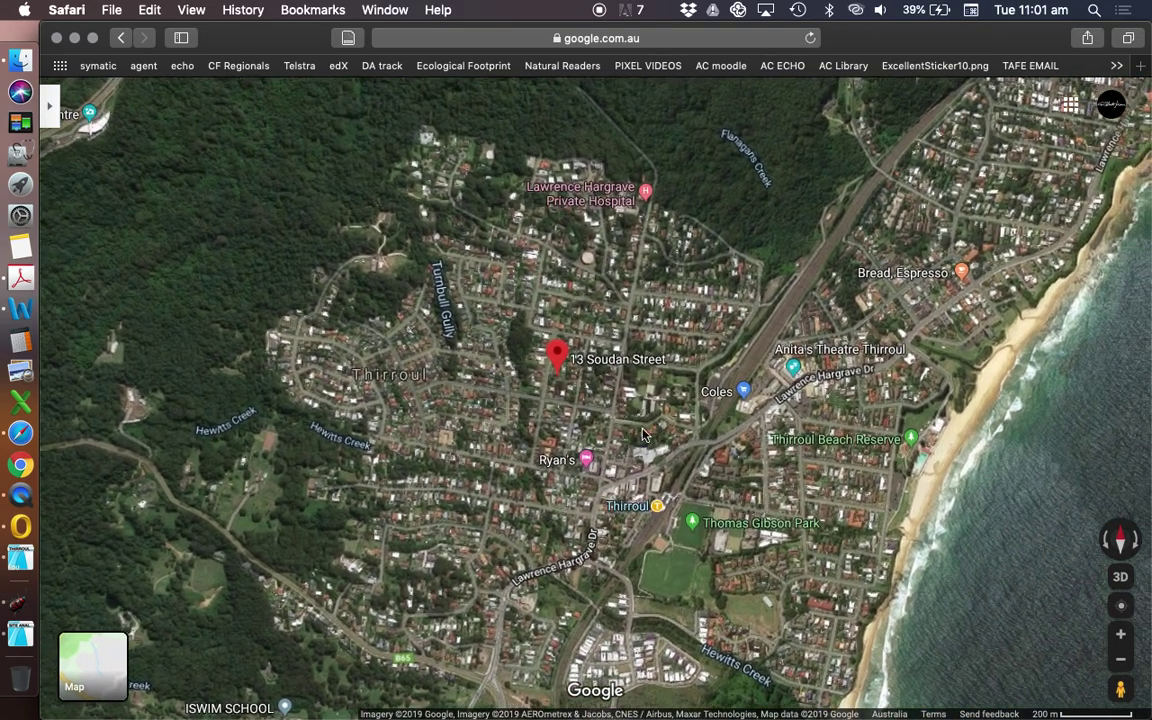
{"action": "scroll", "coordinate": [508, 392], "scroll_direction": "up", "scroll_amount": 3}
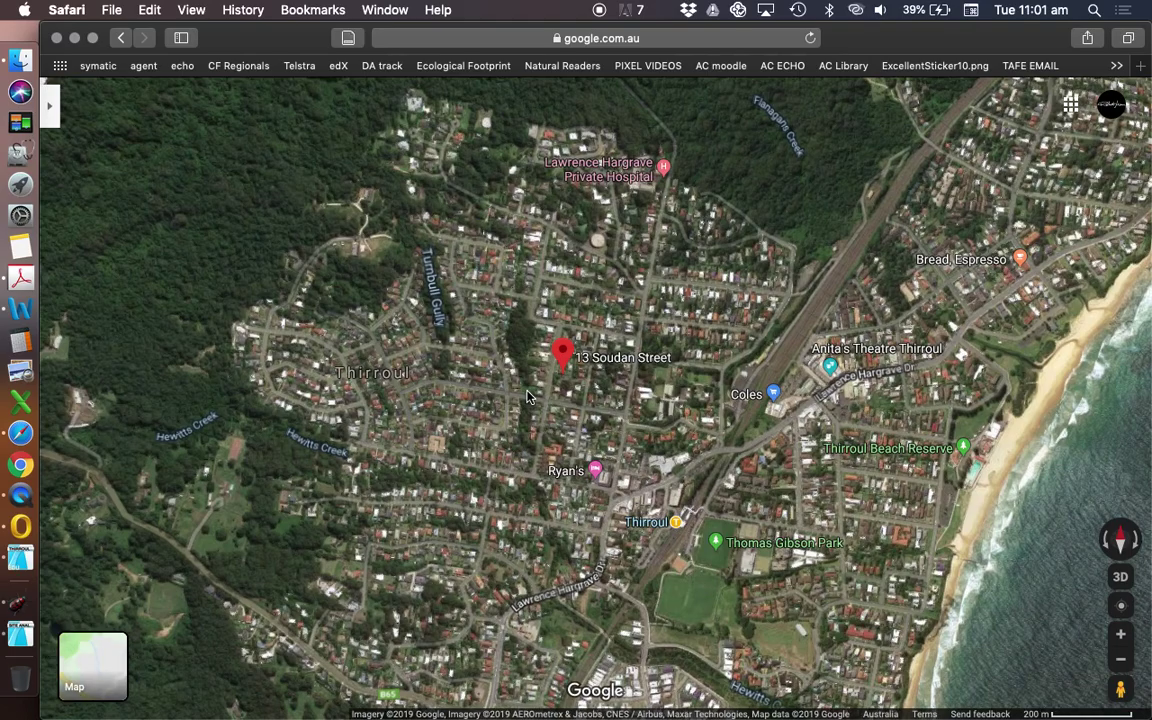
{"action": "scroll", "coordinate": [531, 399], "scroll_direction": "up", "scroll_amount": 5}
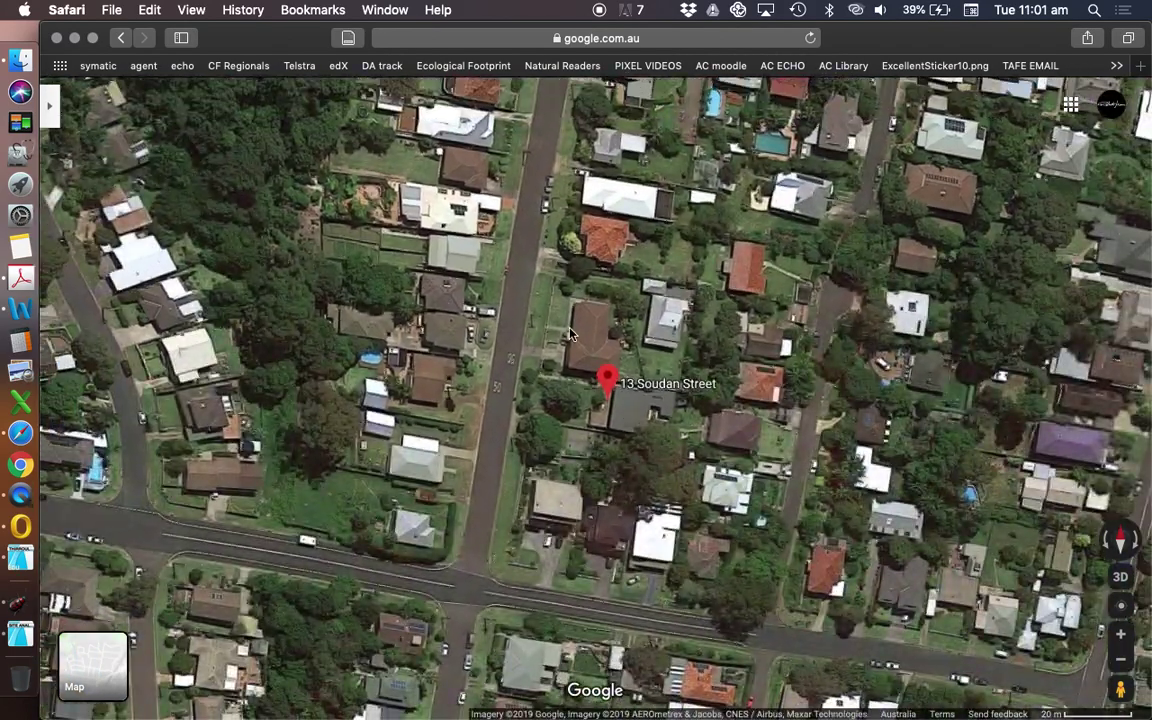
{"action": "scroll", "coordinate": [584, 427], "scroll_direction": "up", "scroll_amount": 5}
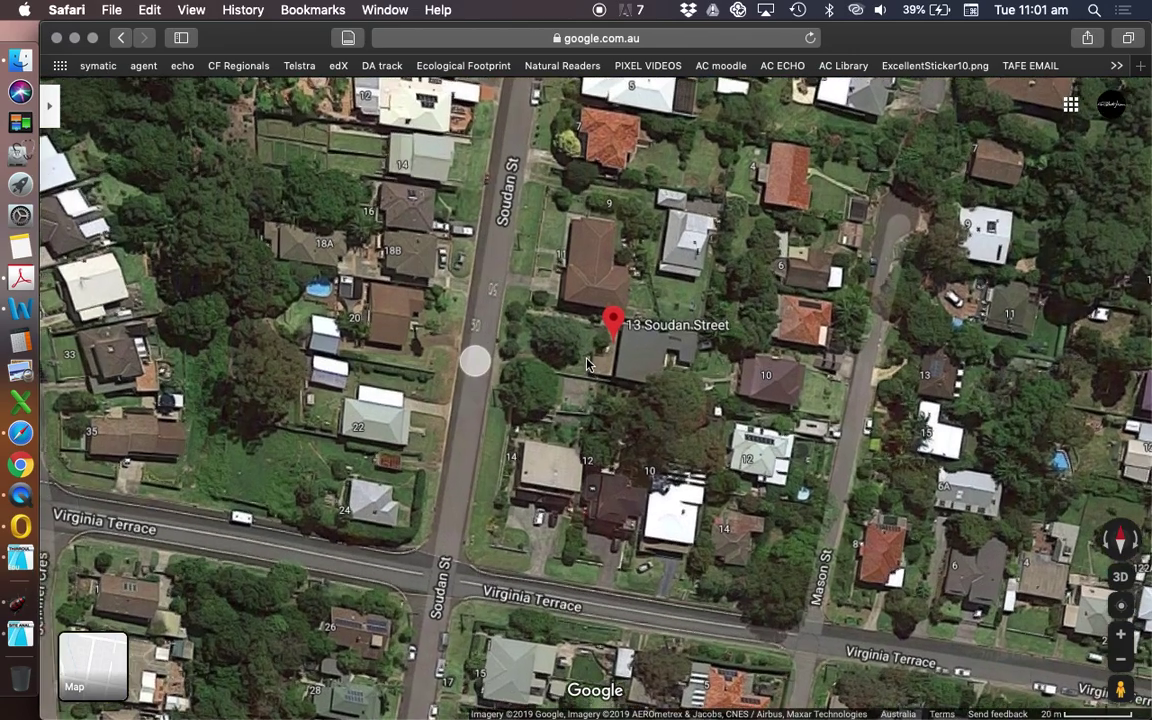
{"action": "scroll", "coordinate": [630, 381], "scroll_direction": "up", "scroll_amount": 3}
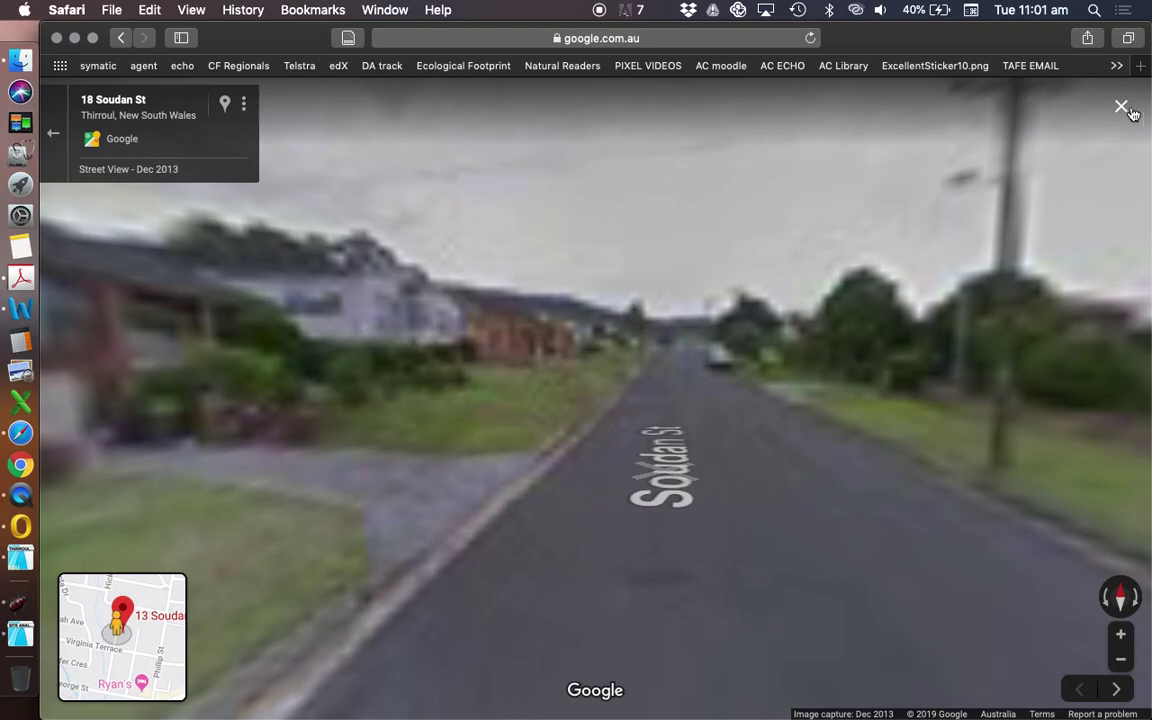
- Briefly look down the street in Street View, then zoom back out to the 200 m scale
{"action": "left_click_drag", "start_coordinate": [869, 478], "coordinate": [690, 486]}
{"action": "scroll", "coordinate": [690, 486], "scroll_direction": "down", "scroll_amount": 3}
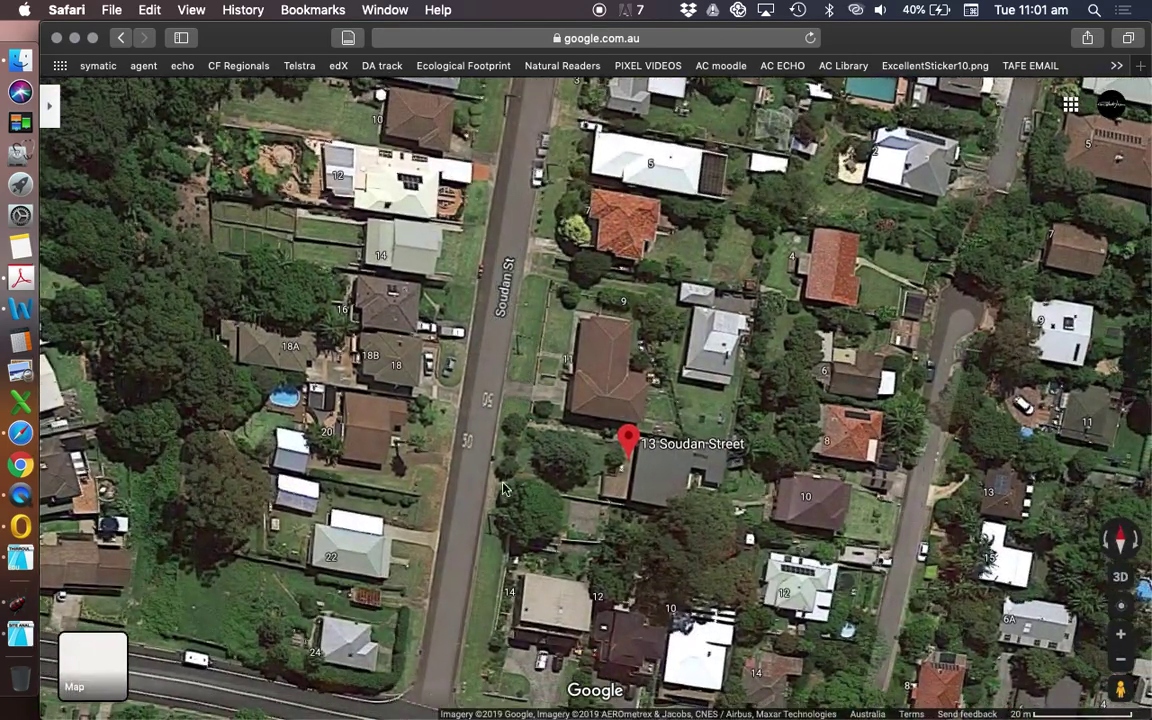
{"action": "scroll", "coordinate": [584, 457], "scroll_direction": "down", "scroll_amount": 5}
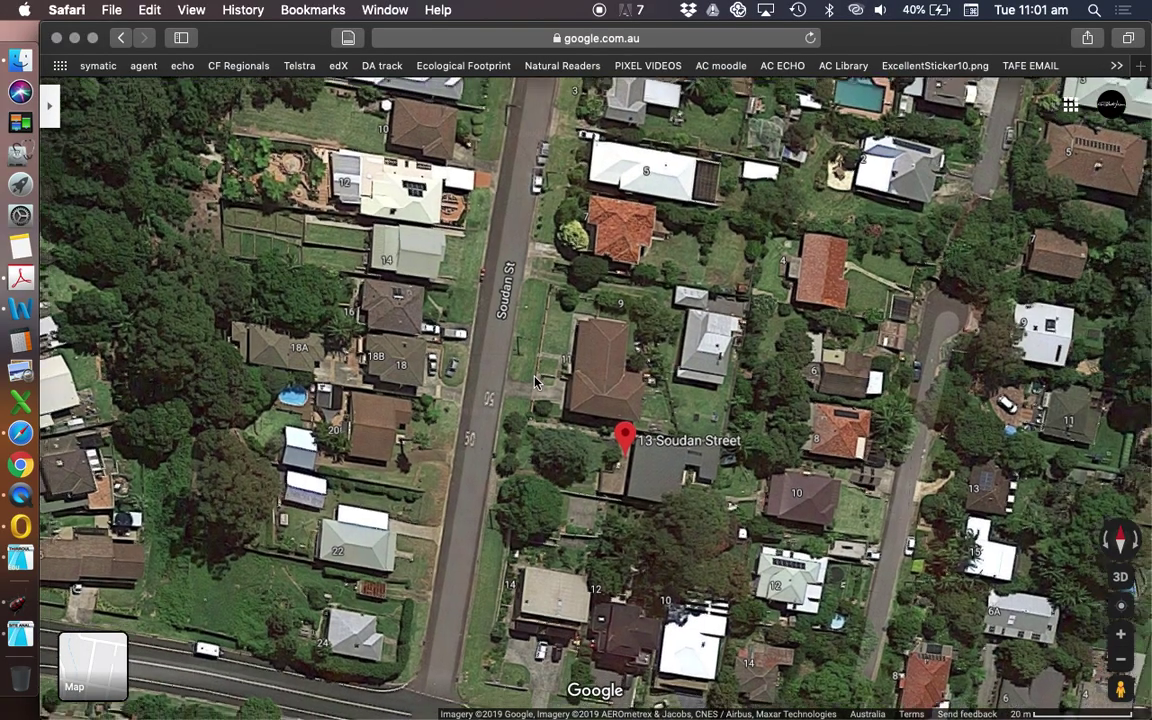
{"action": "scroll", "coordinate": [557, 355], "scroll_direction": "down", "scroll_amount": 5}
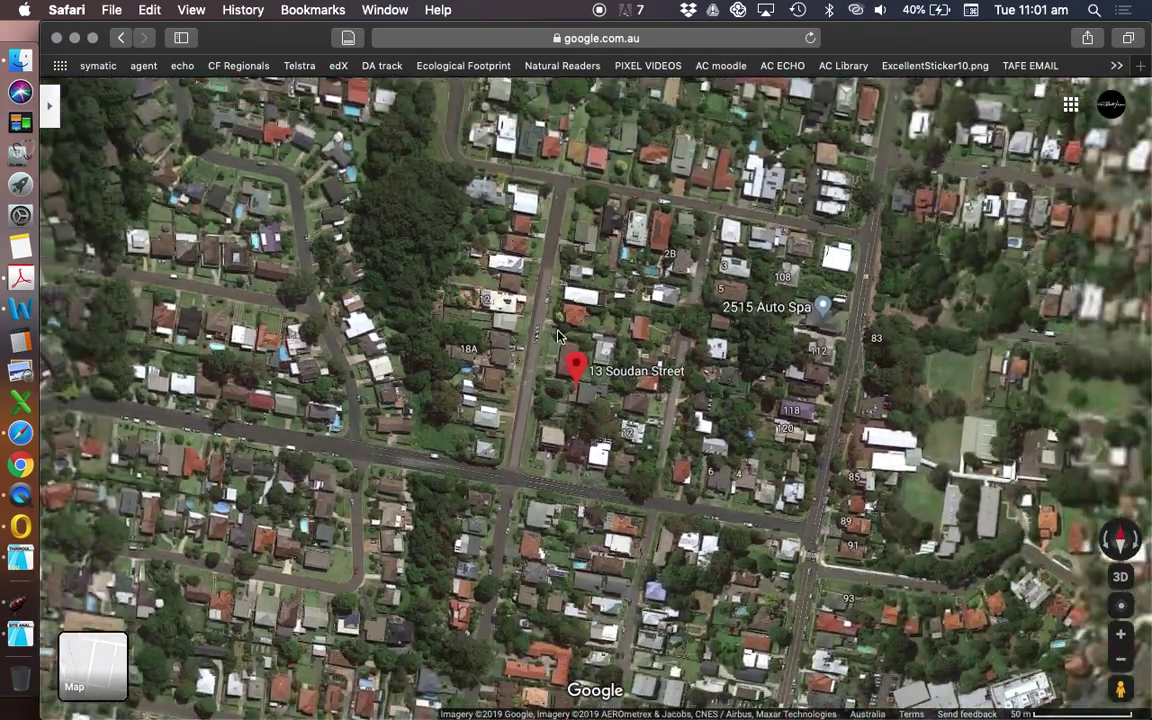
{"action": "scroll", "coordinate": [561, 338], "scroll_direction": "down", "scroll_amount": 4}
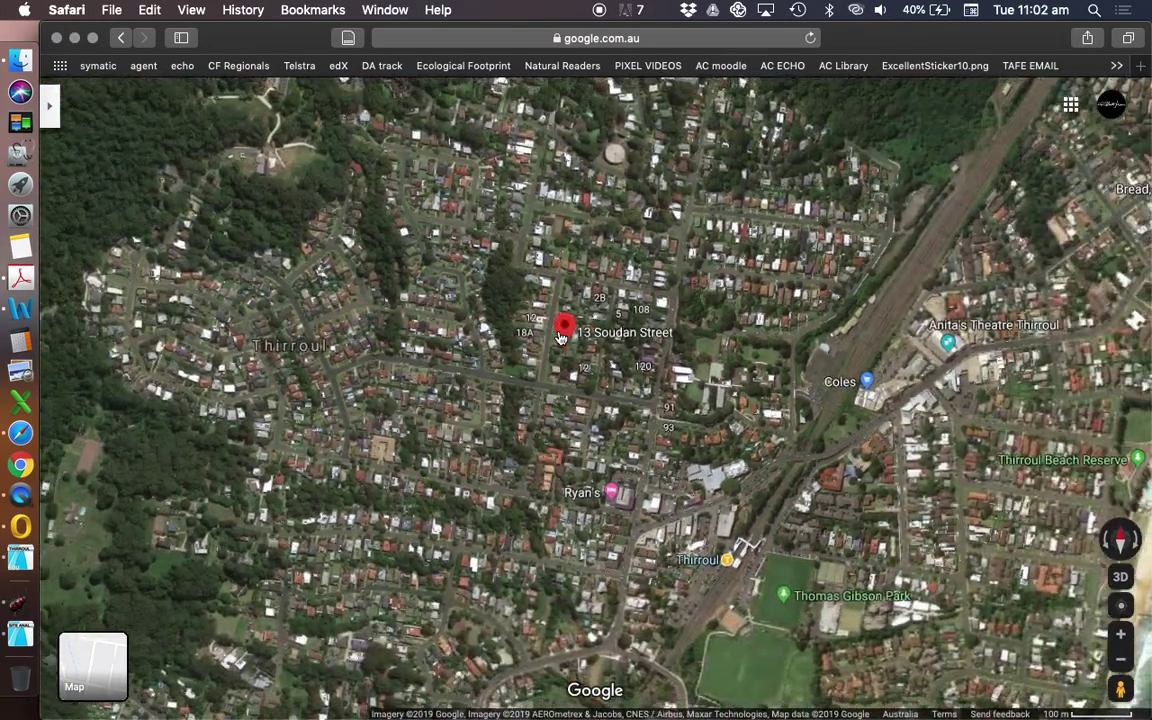
{"action": "left_click_drag", "start_coordinate": [735, 520], "coordinate": [733, 529]}
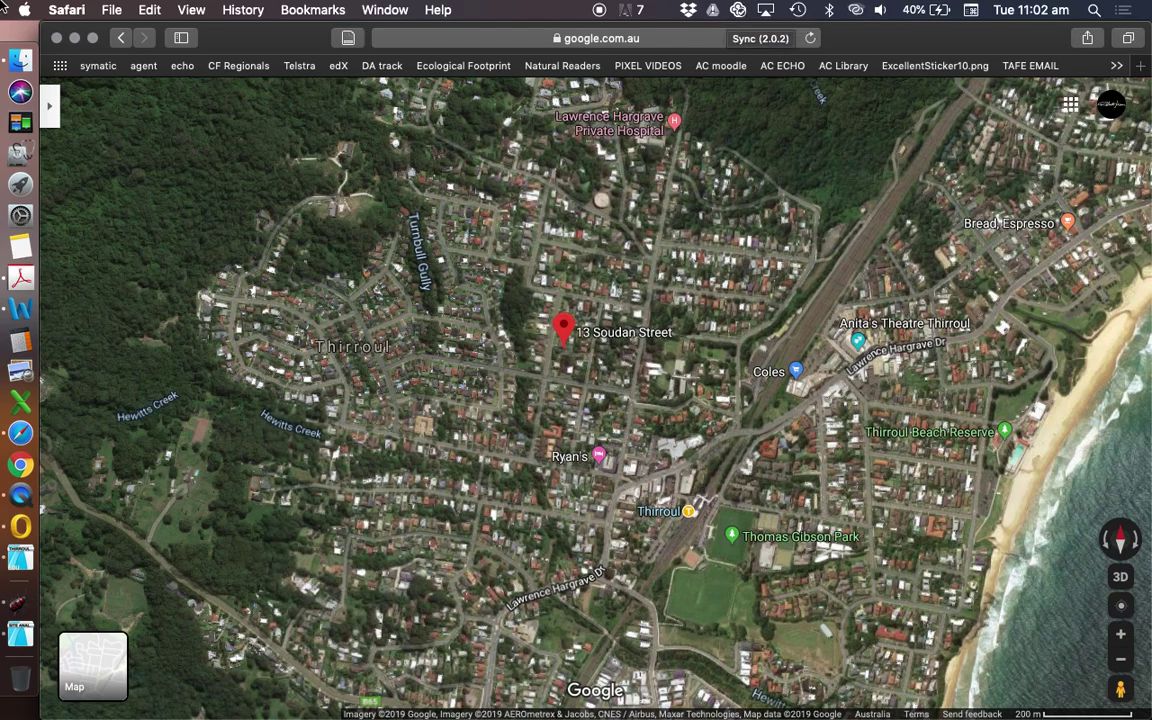
- Show the Desktop in a Finder window, with 'Screen Shot 2019-08-27 at 11.02.14 am' beside IMG_1784.jpg
{"action": "left_click", "coordinate": [20, 60]}
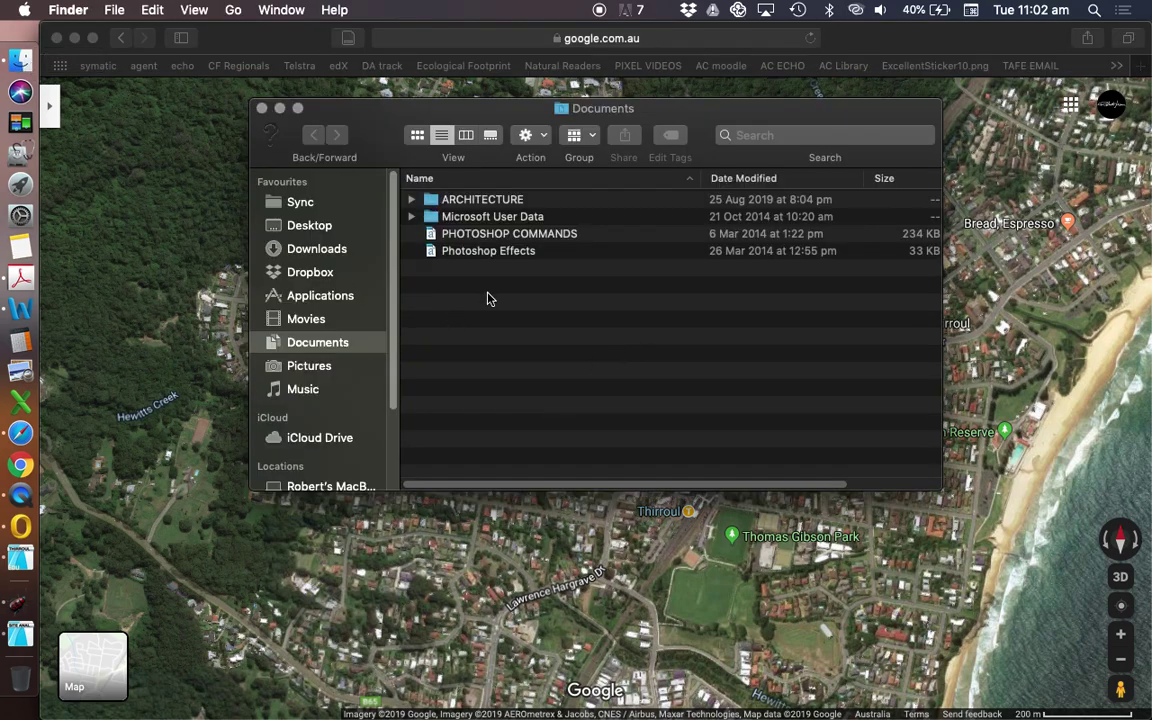
{"action": "left_click", "coordinate": [292, 226]}
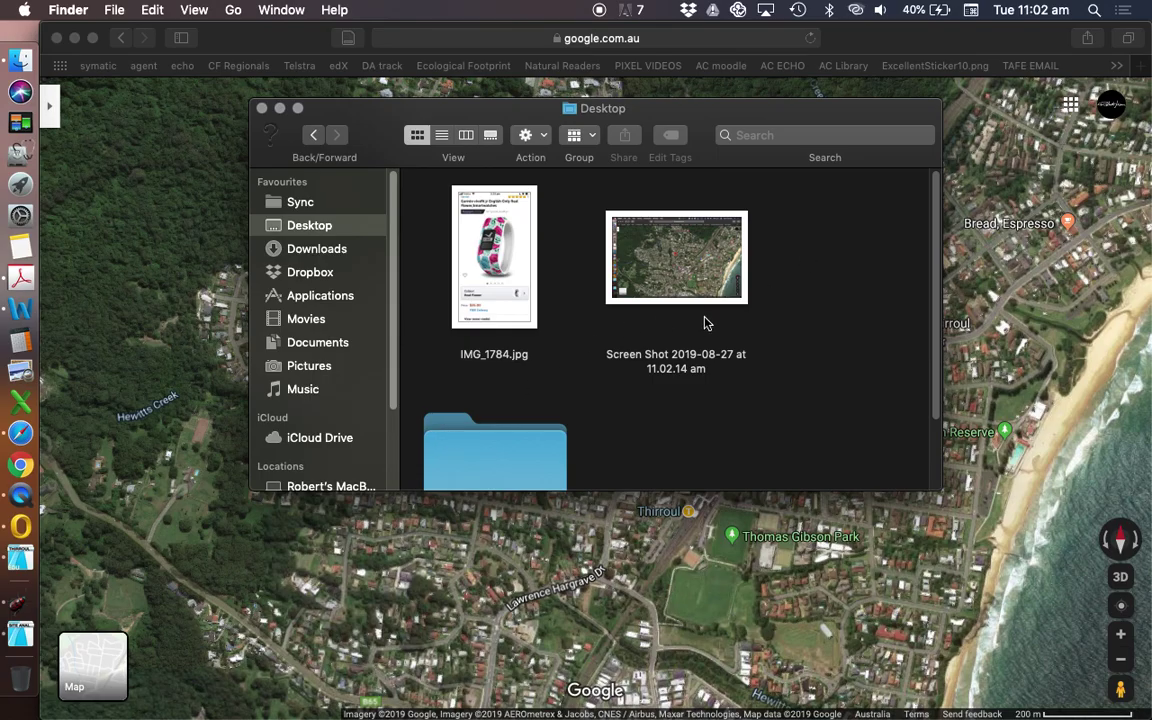
- Launch Adobe Photoshop CS6, denying accessibility access, quitting the Adobe helper and continuing the trial
{"action": "key", "text": "F4"}
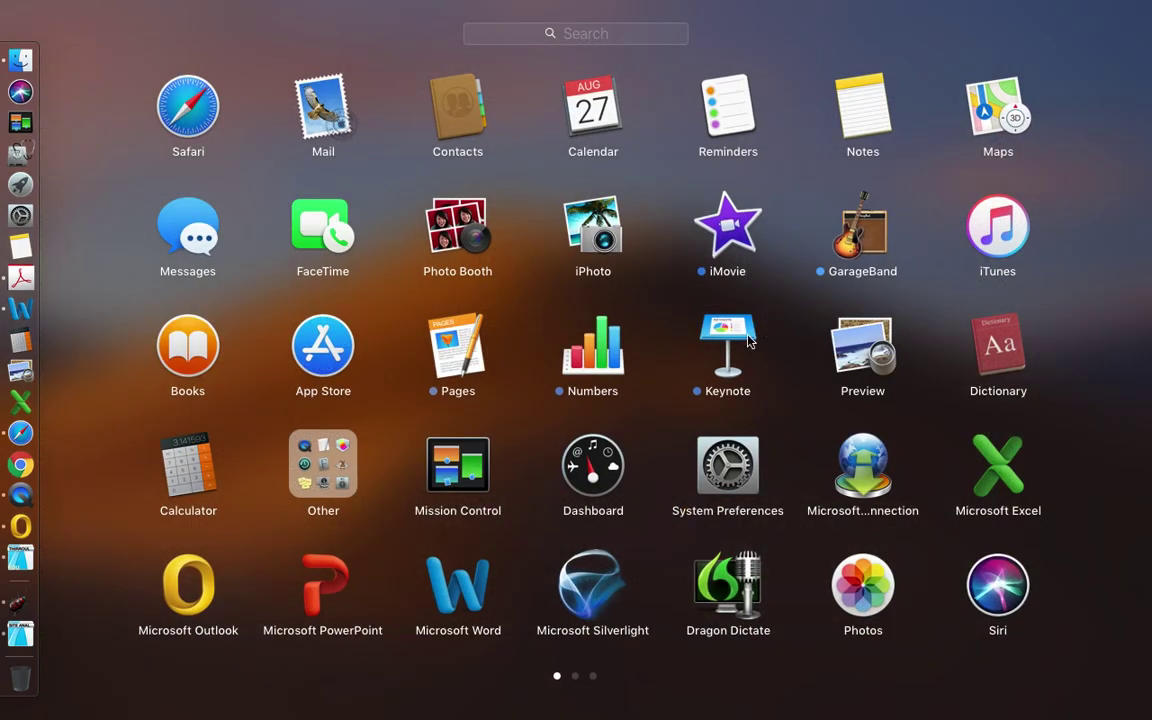
{"action": "scroll", "coordinate": [537, 396], "scroll_direction": "right", "scroll_amount": 3}
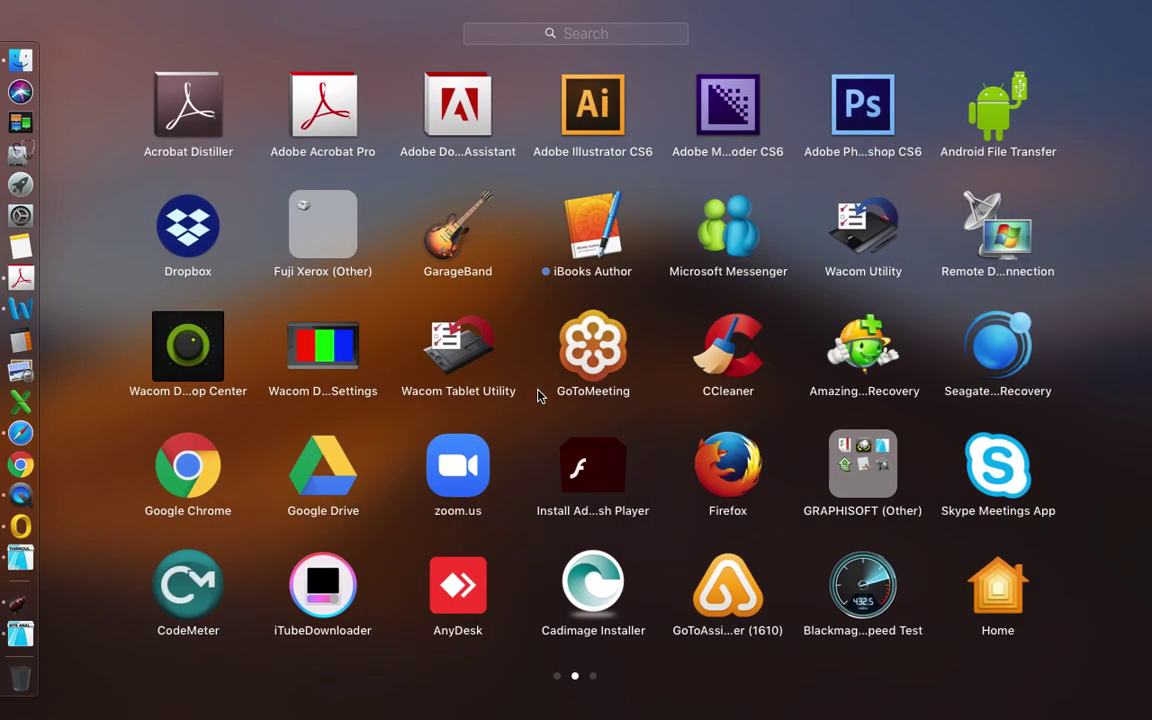
{"action": "left_click", "coordinate": [870, 131]}
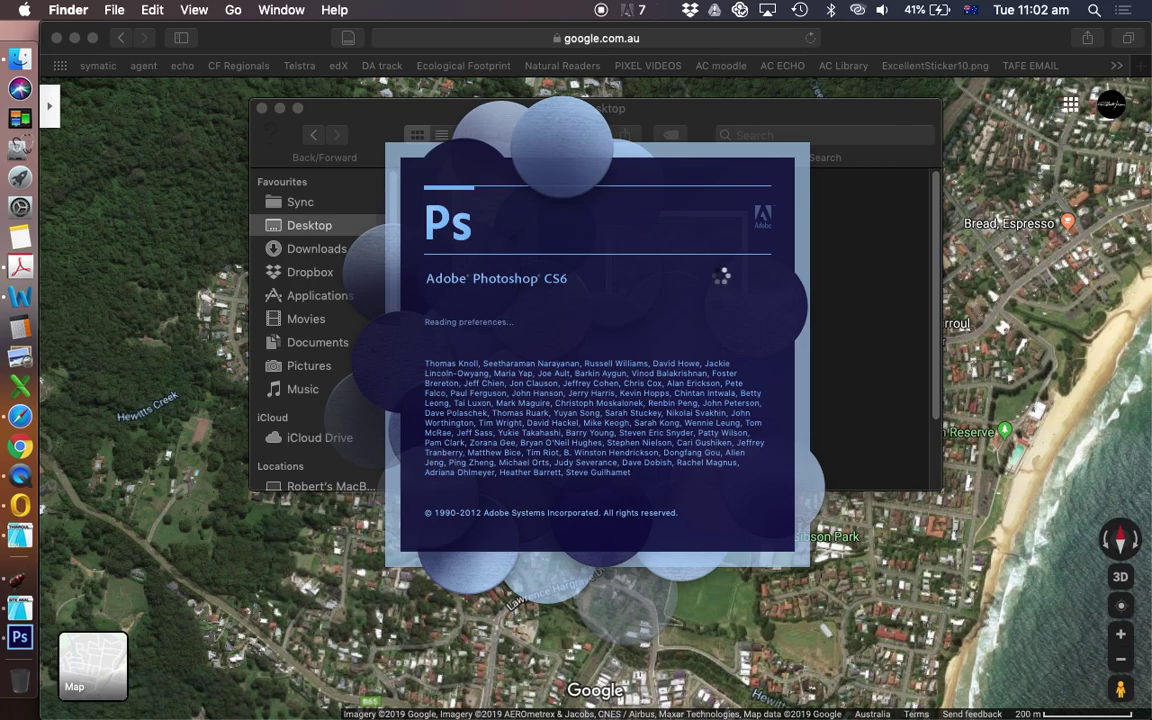
{"action": "left_click", "coordinate": [746, 285]}
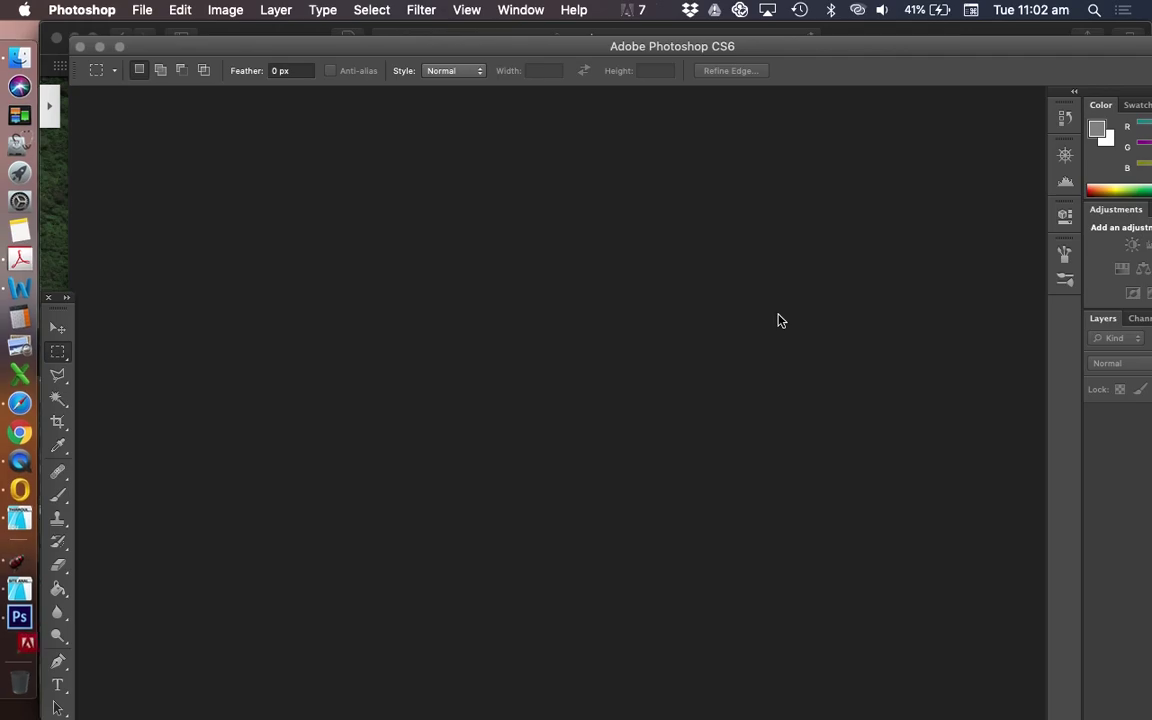
{"action": "right_click", "coordinate": [18, 645]}
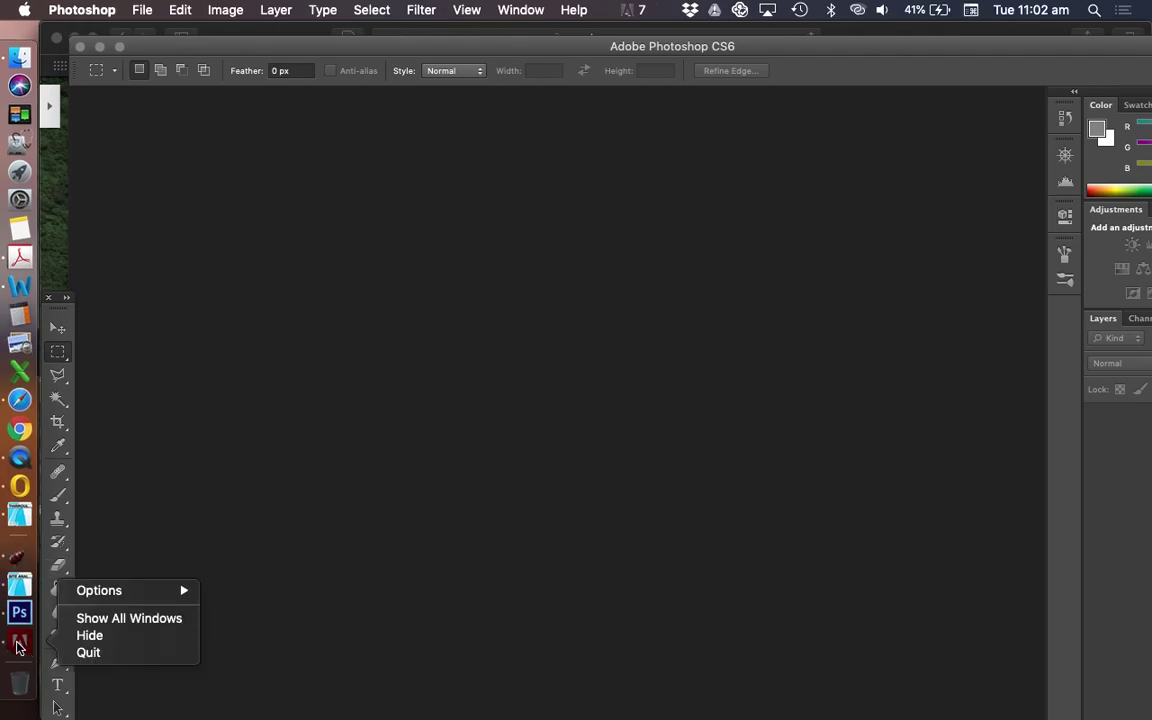
{"action": "left_click", "coordinate": [88, 652]}
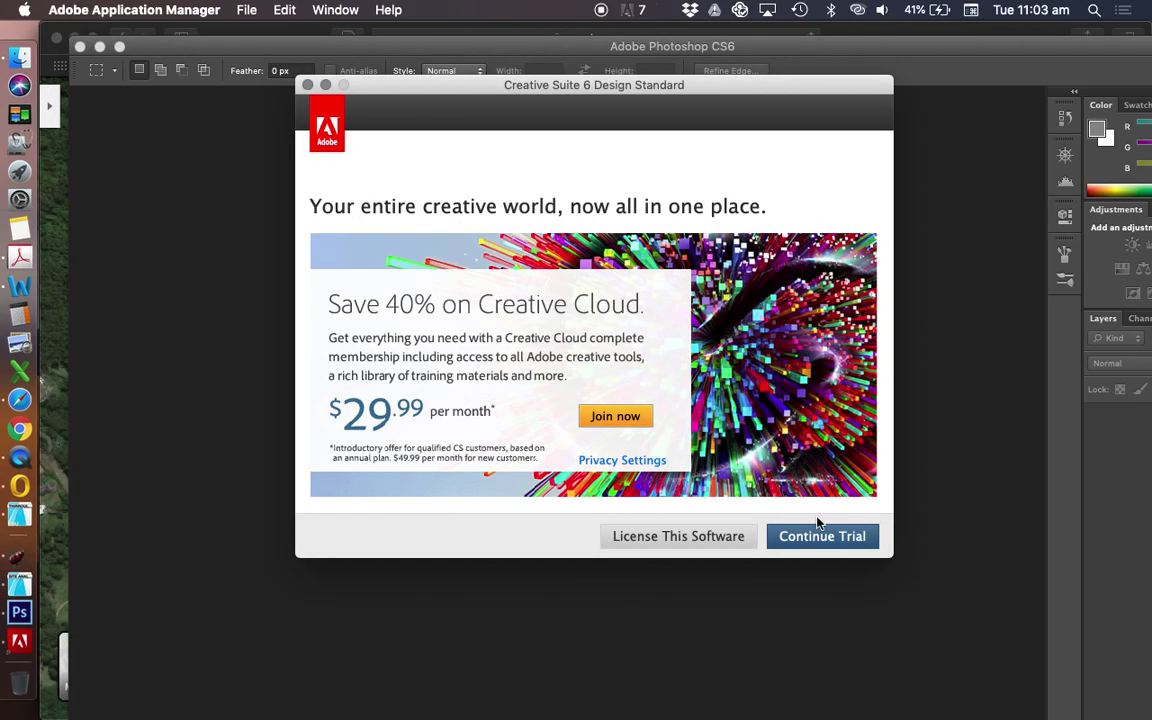
{"action": "left_click", "coordinate": [824, 537]}
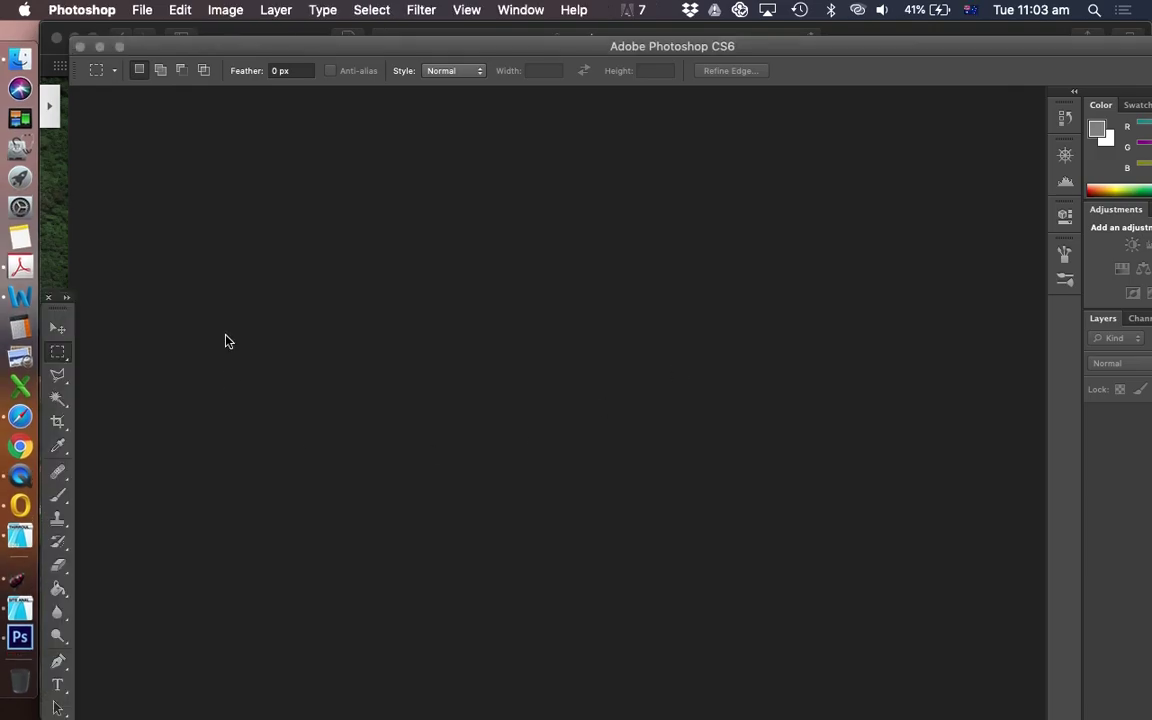
- Open 'Screen Shot 2019-08-27 at 11.02.14 am.png' in Photoshop and marquee-select the satellite map area
{"action": "left_click", "coordinate": [20, 60]}
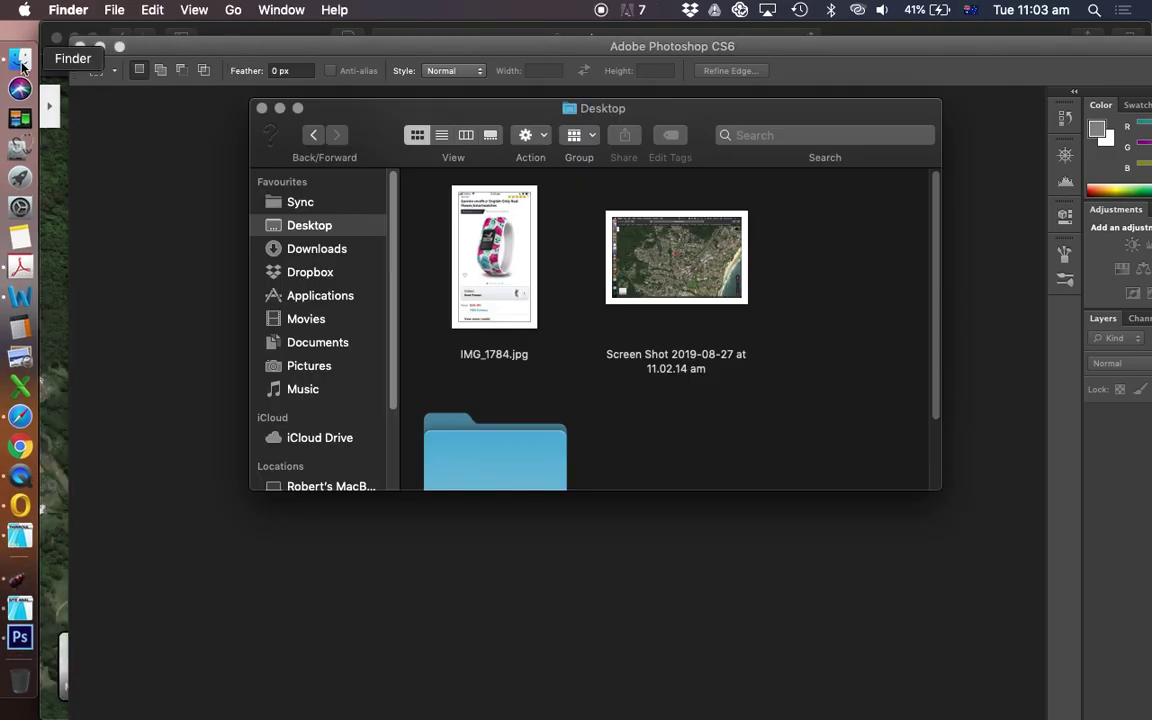
{"action": "left_click_drag", "start_coordinate": [506, 100], "coordinate": [568, 290]}
{"action": "left_click", "coordinate": [763, 285]}
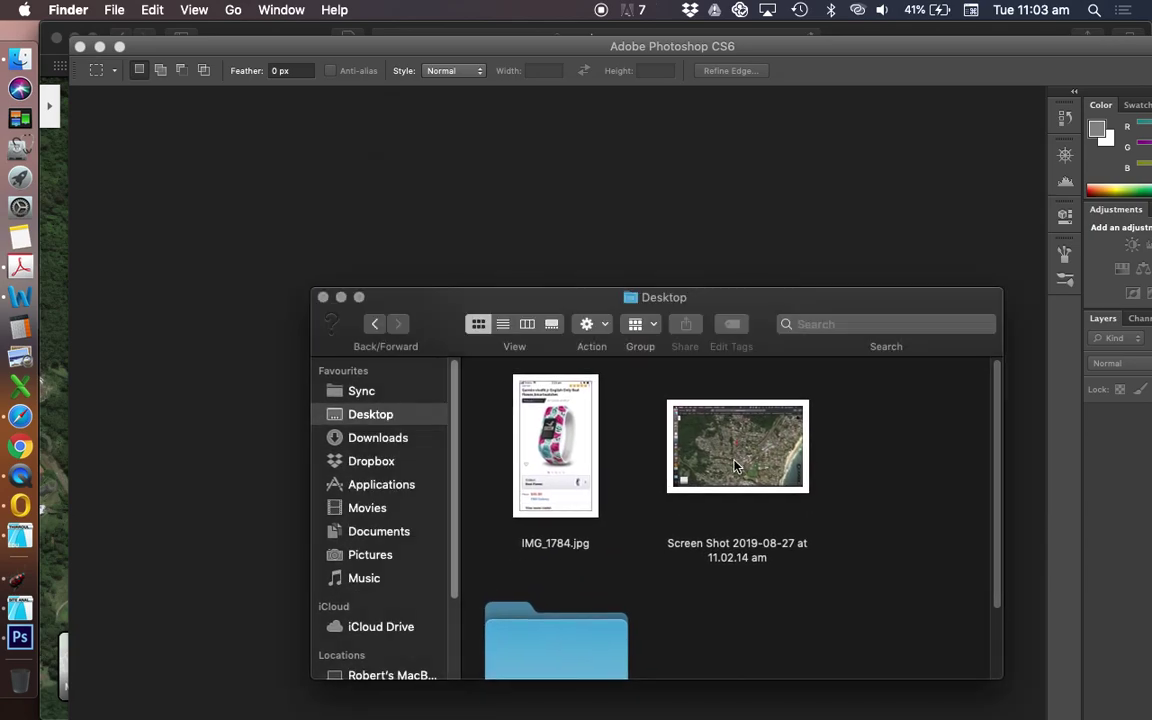
{"action": "left_click_drag", "start_coordinate": [743, 300], "coordinate": [249, 355]}
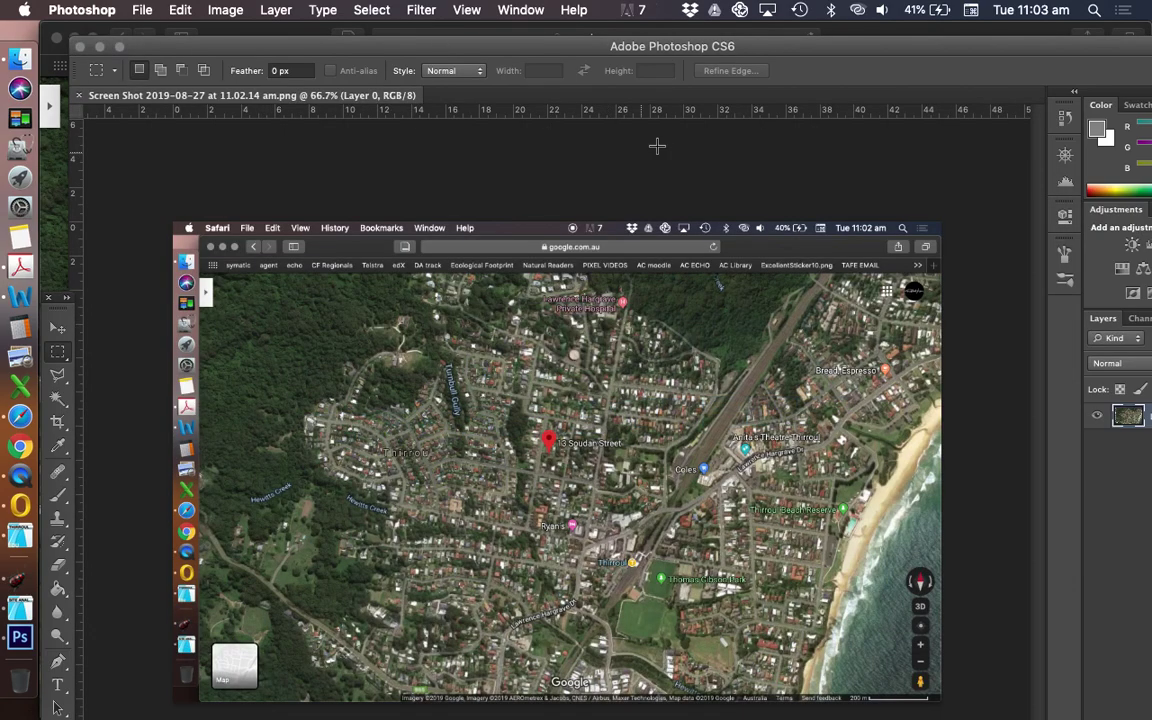
{"action": "left_click_drag", "start_coordinate": [493, 52], "coordinate": [479, 38]}
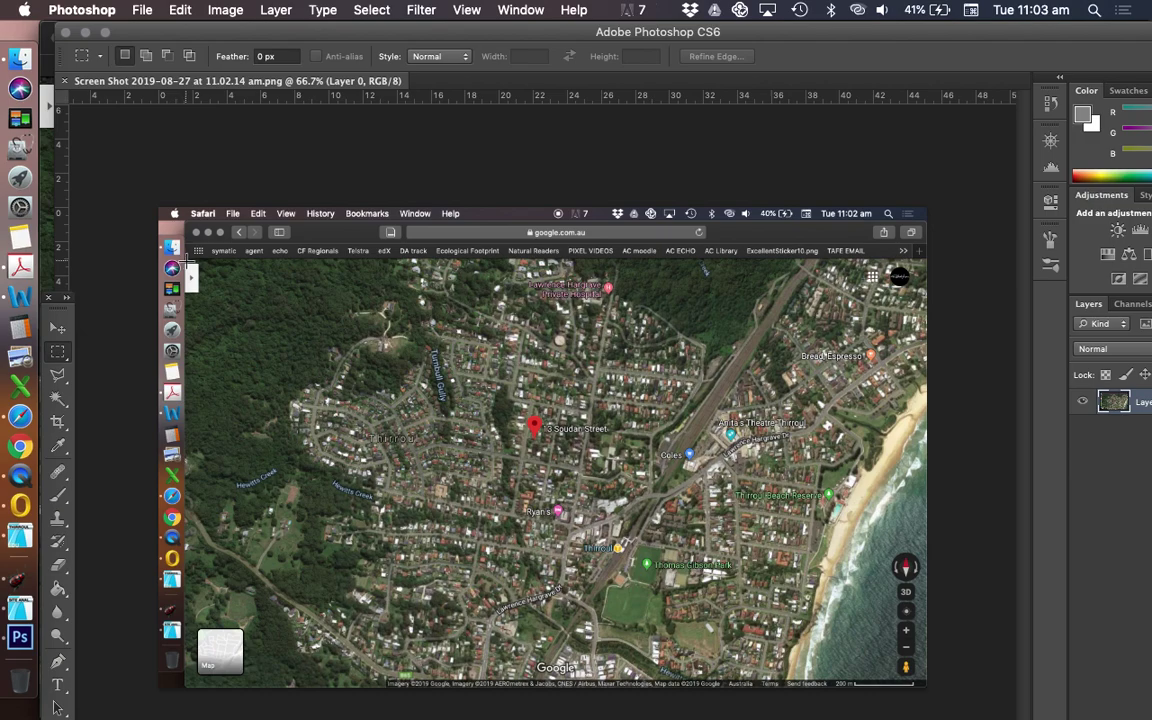
{"action": "left_click_drag", "start_coordinate": [223, 266], "coordinate": [886, 670]}
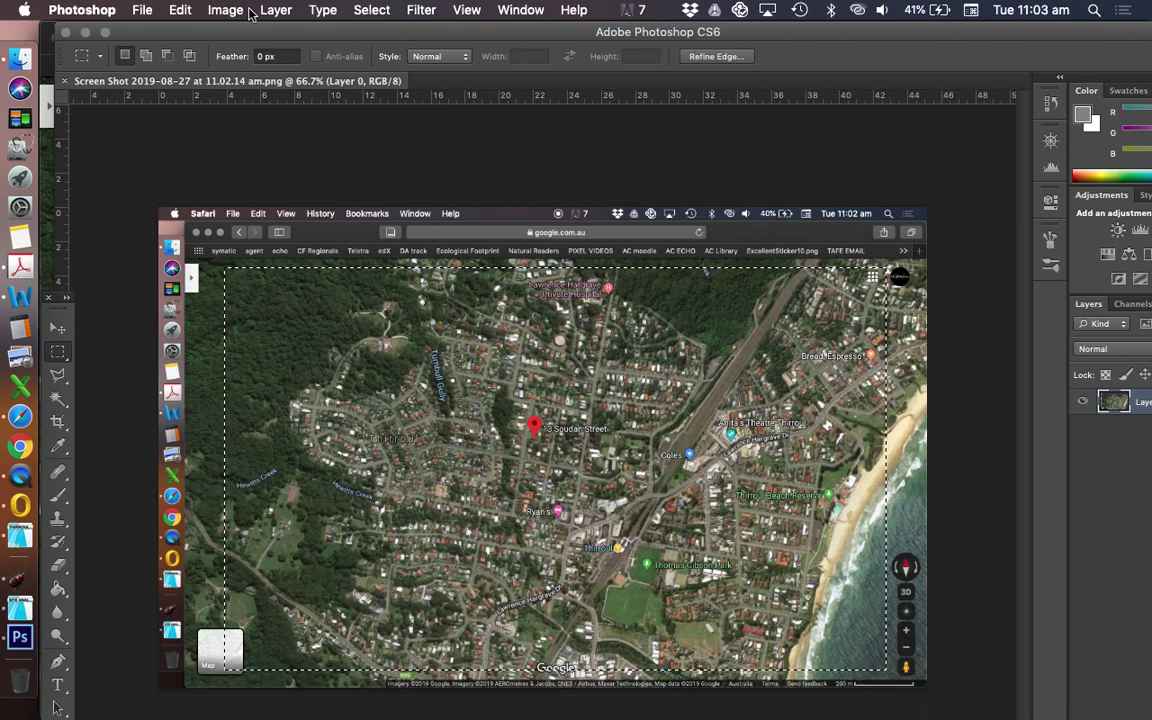
- Reselect just the map area, crop the screenshot to it, deselect and save
{"action": "left_click", "coordinate": [222, 10]}
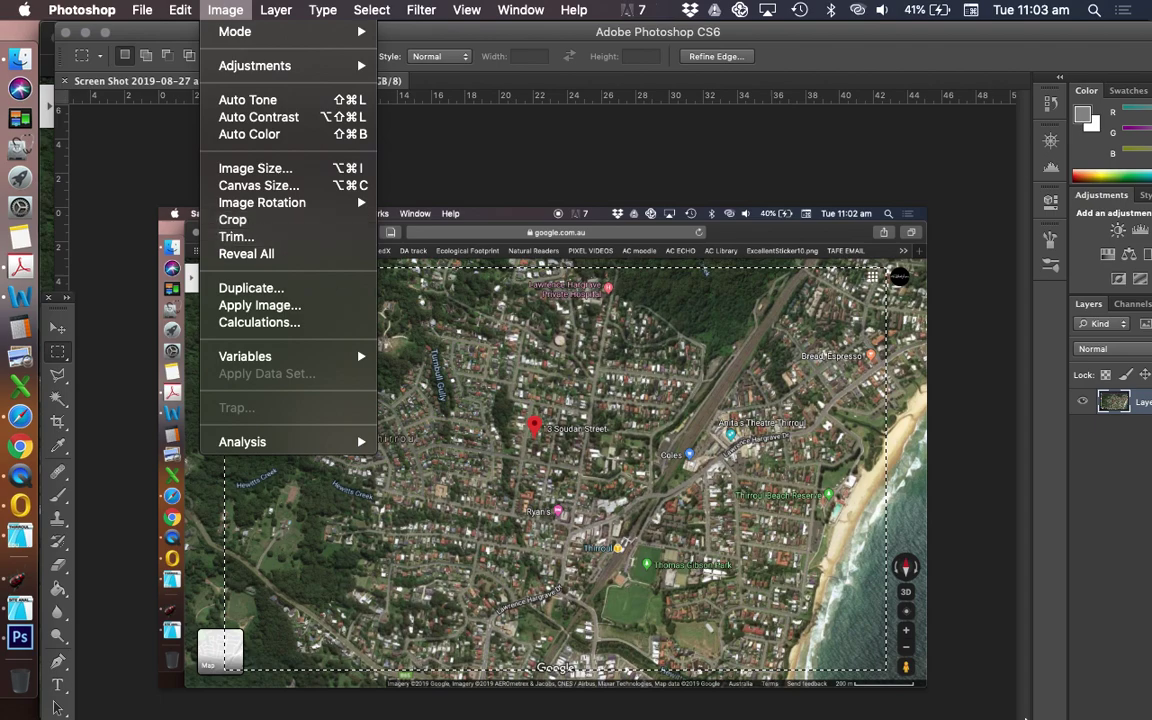
{"action": "left_click", "coordinate": [884, 703]}
{"action": "left_click_drag", "start_coordinate": [914, 685], "coordinate": [186, 261]}
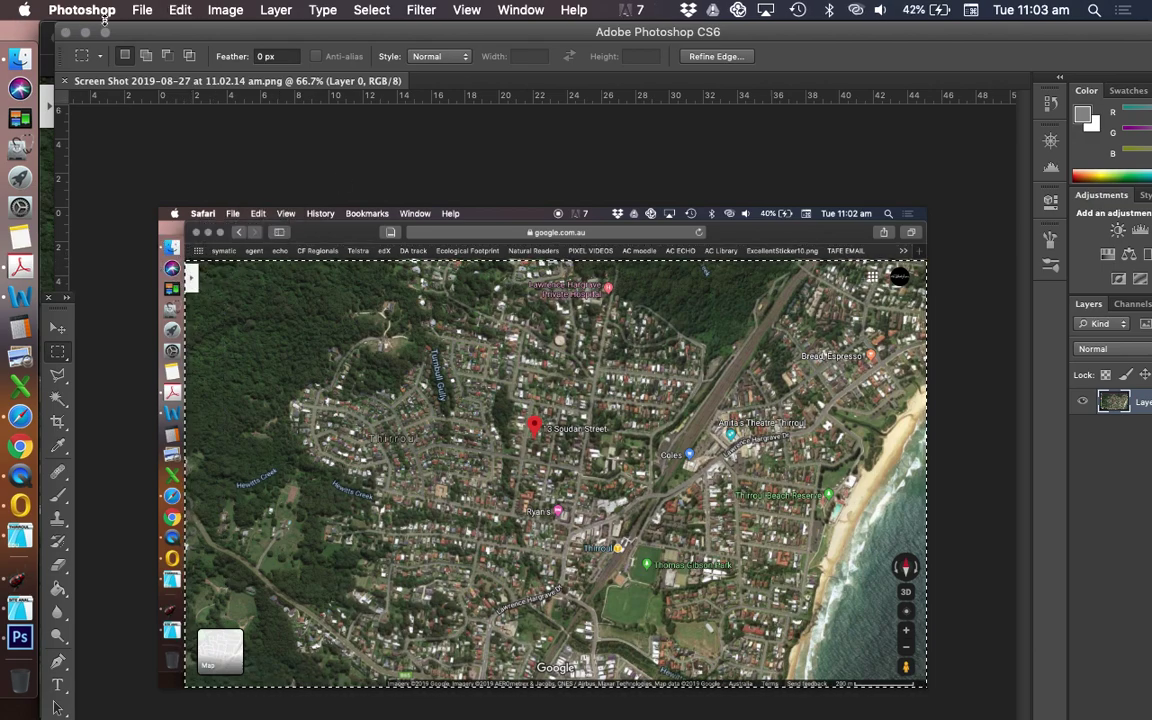
{"action": "left_click", "coordinate": [226, 10]}
{"action": "left_click", "coordinate": [290, 223]}
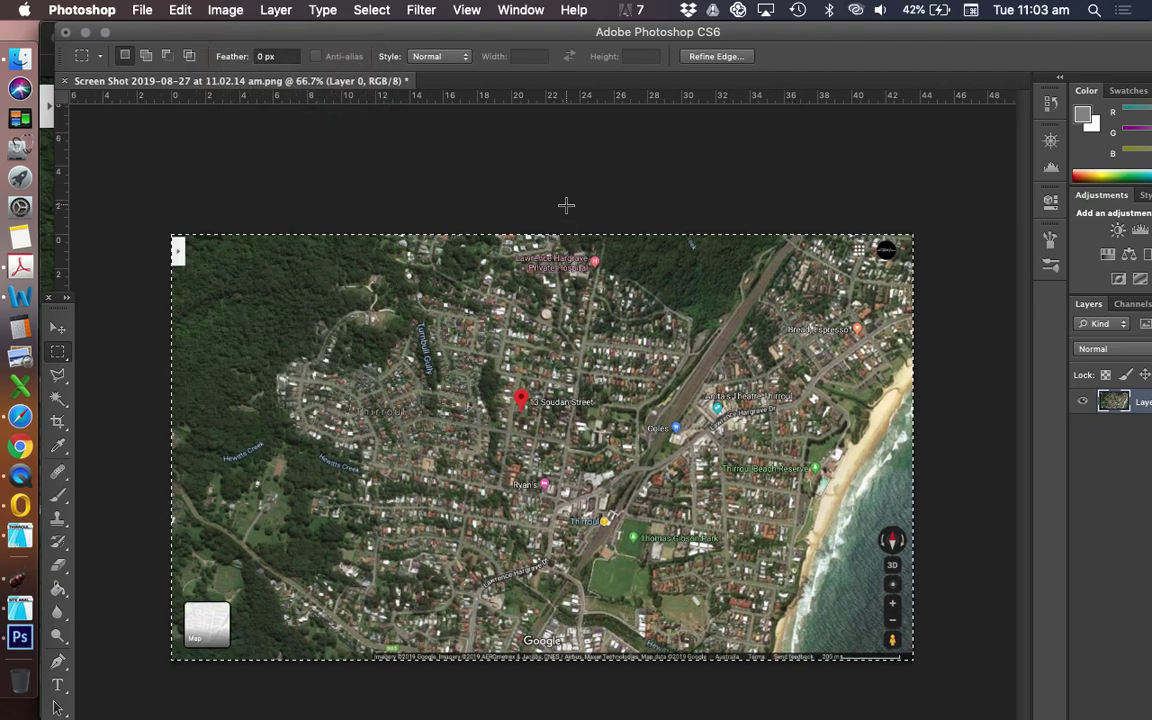
{"action": "key", "text": "super+d"}
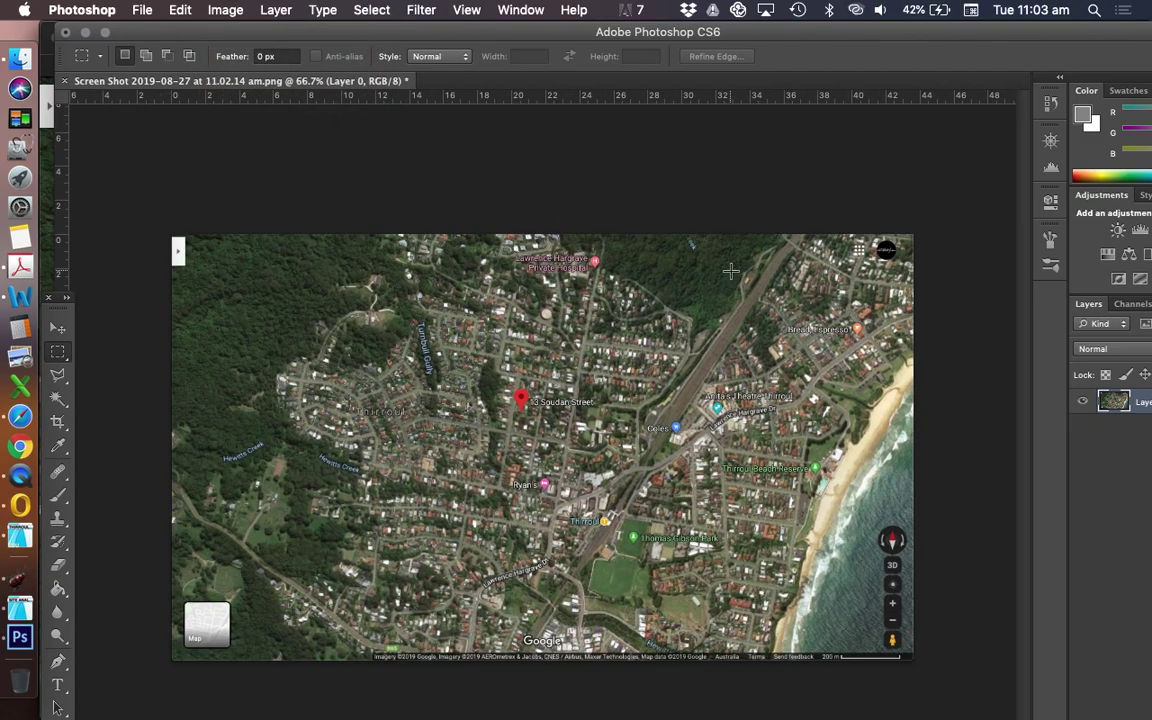
{"action": "key", "text": "super+s"}
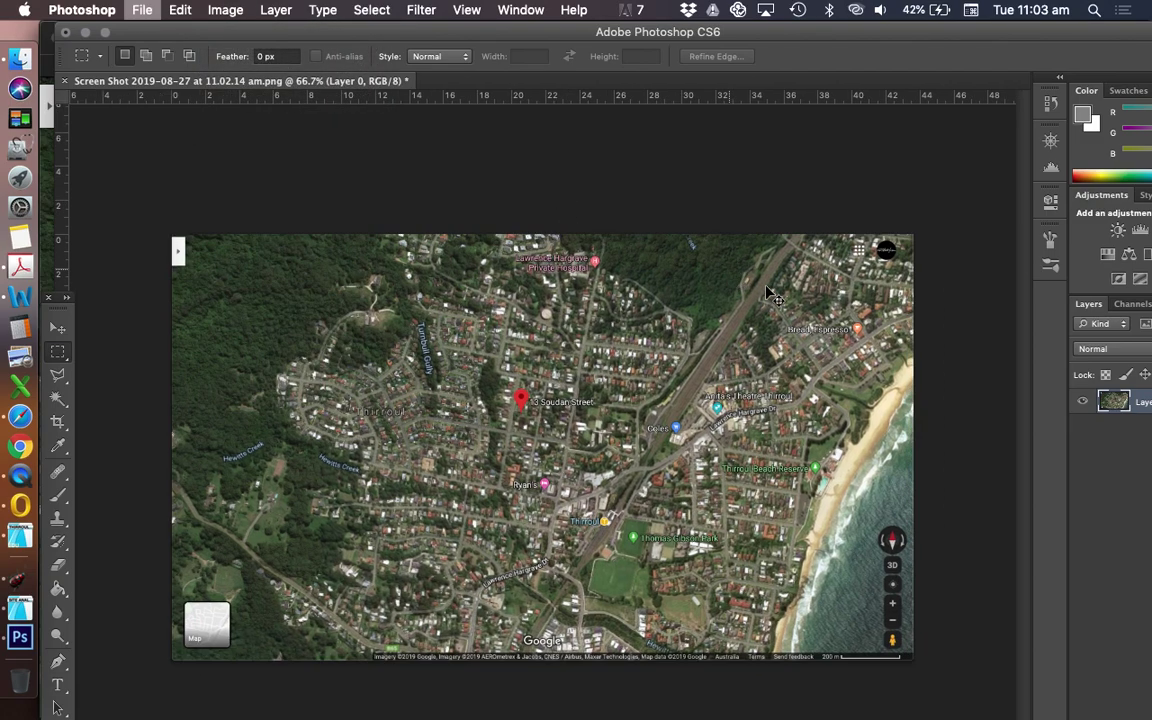
- Close the cropped document and step back in Safari to the Google results for the address
{"action": "left_click", "coordinate": [65, 82]}
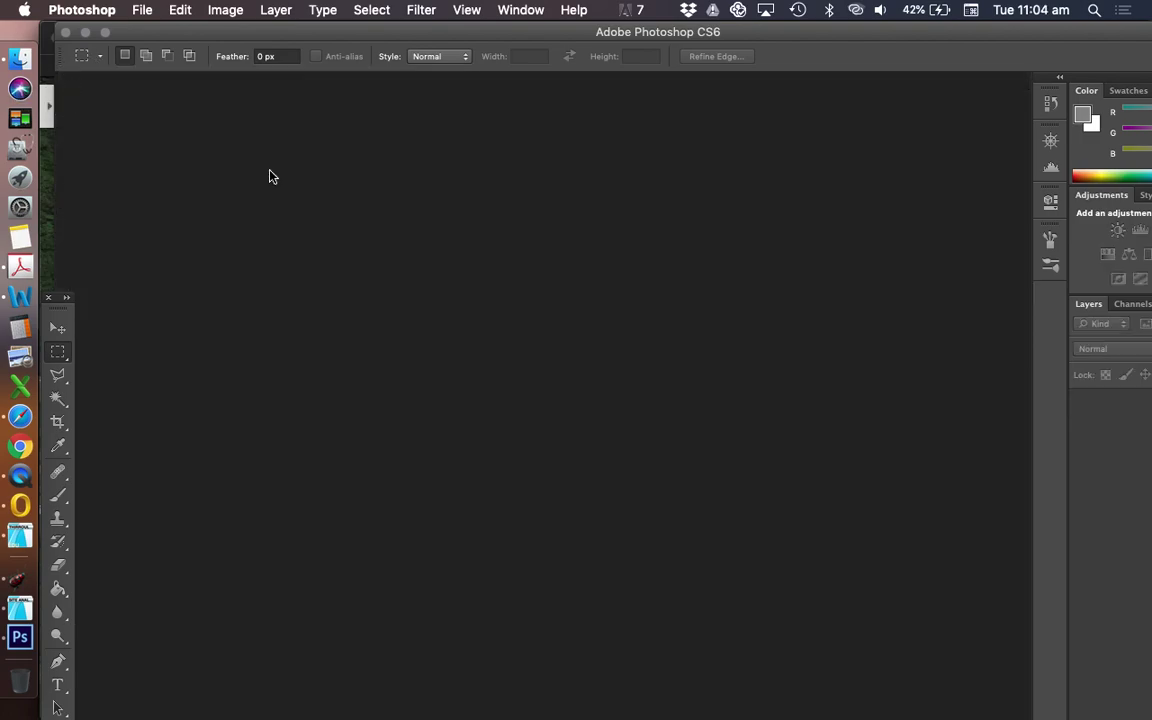
{"action": "left_click", "coordinate": [20, 416]}
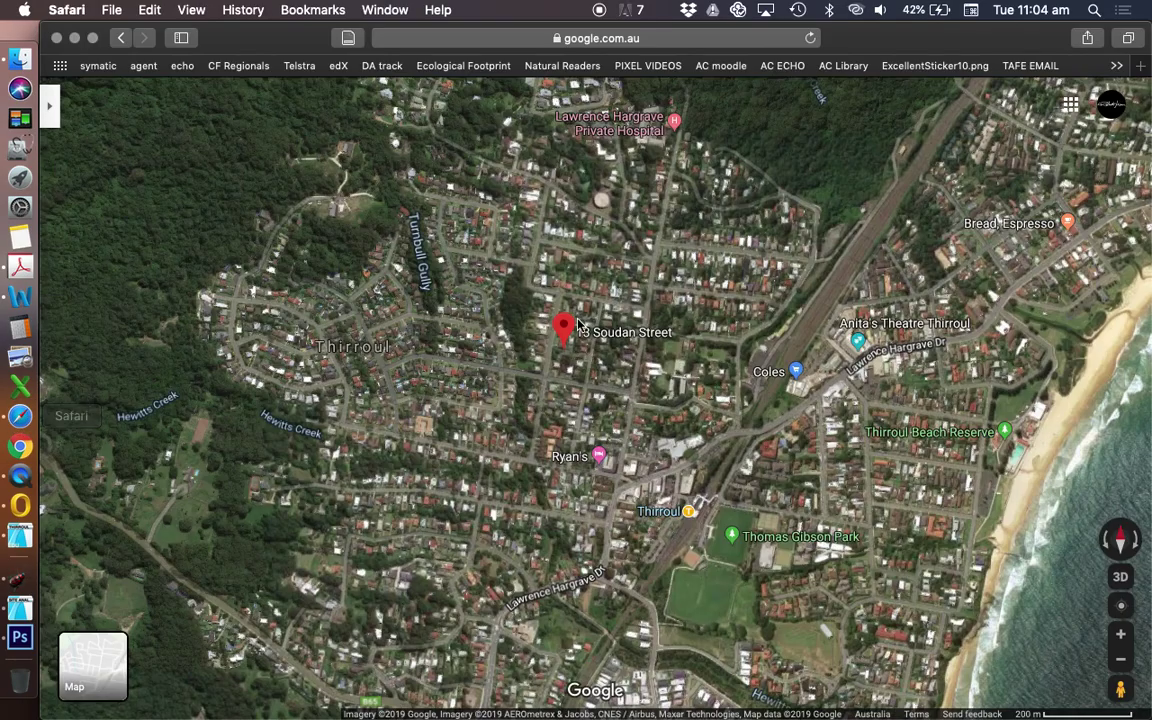
{"action": "left_click", "coordinate": [117, 39]}
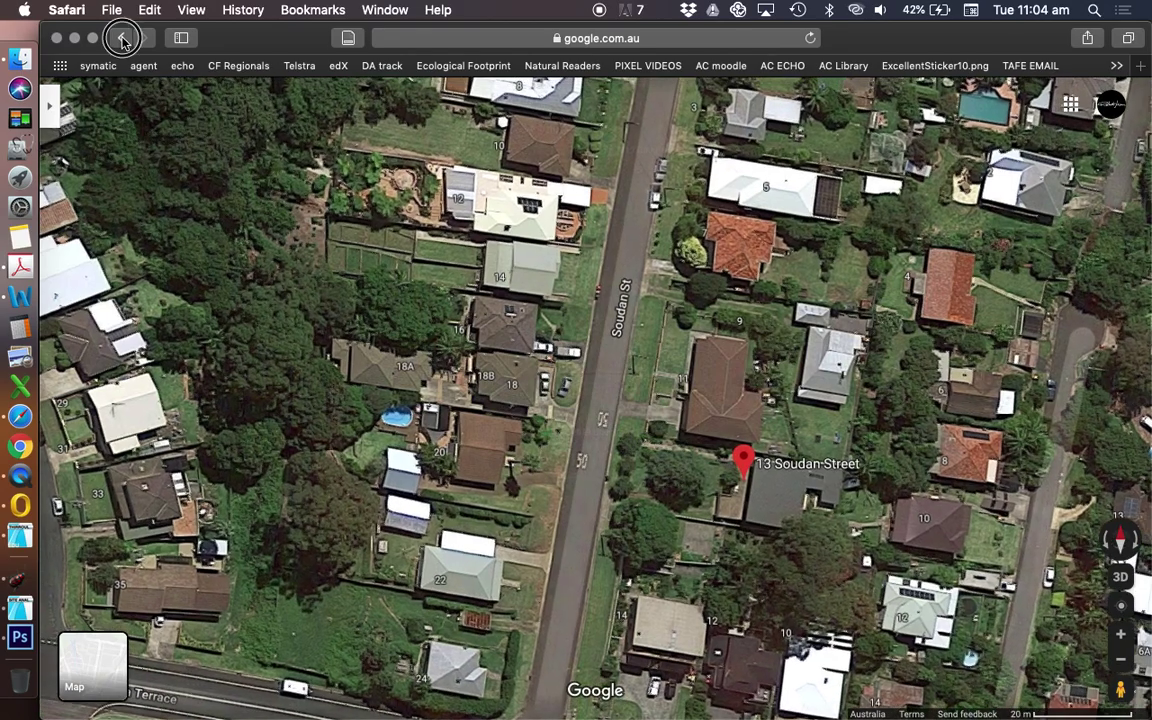
{"action": "left_click", "coordinate": [120, 39]}
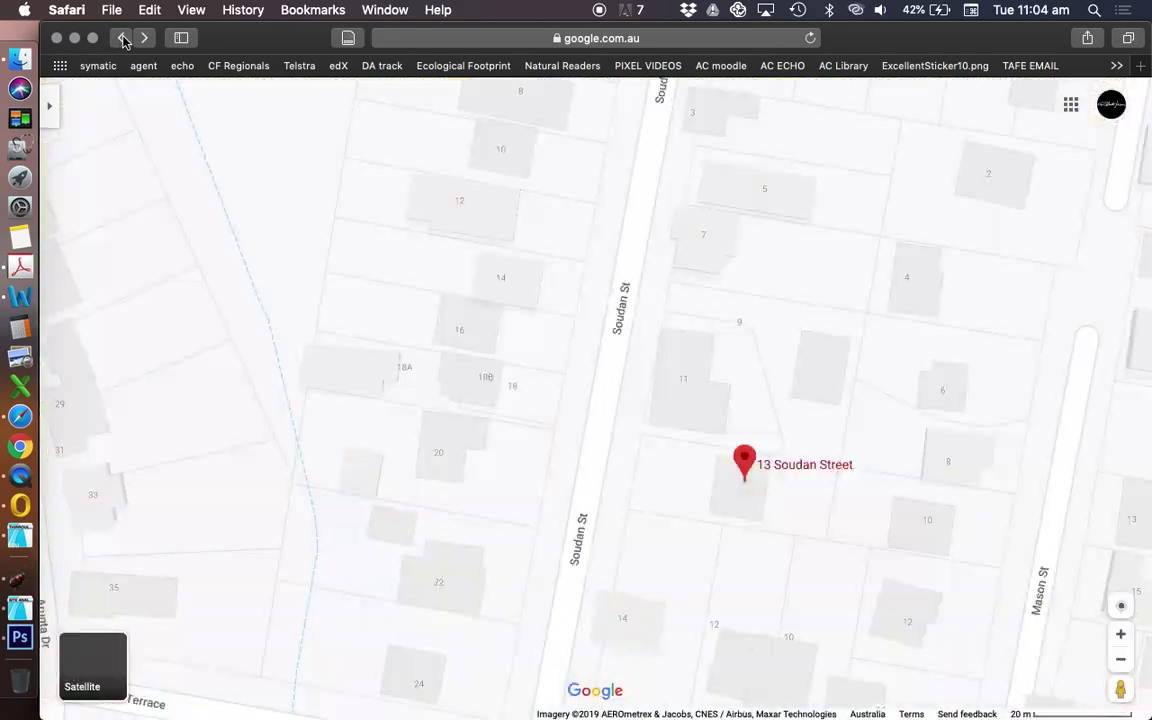
{"action": "left_click", "coordinate": [123, 39]}
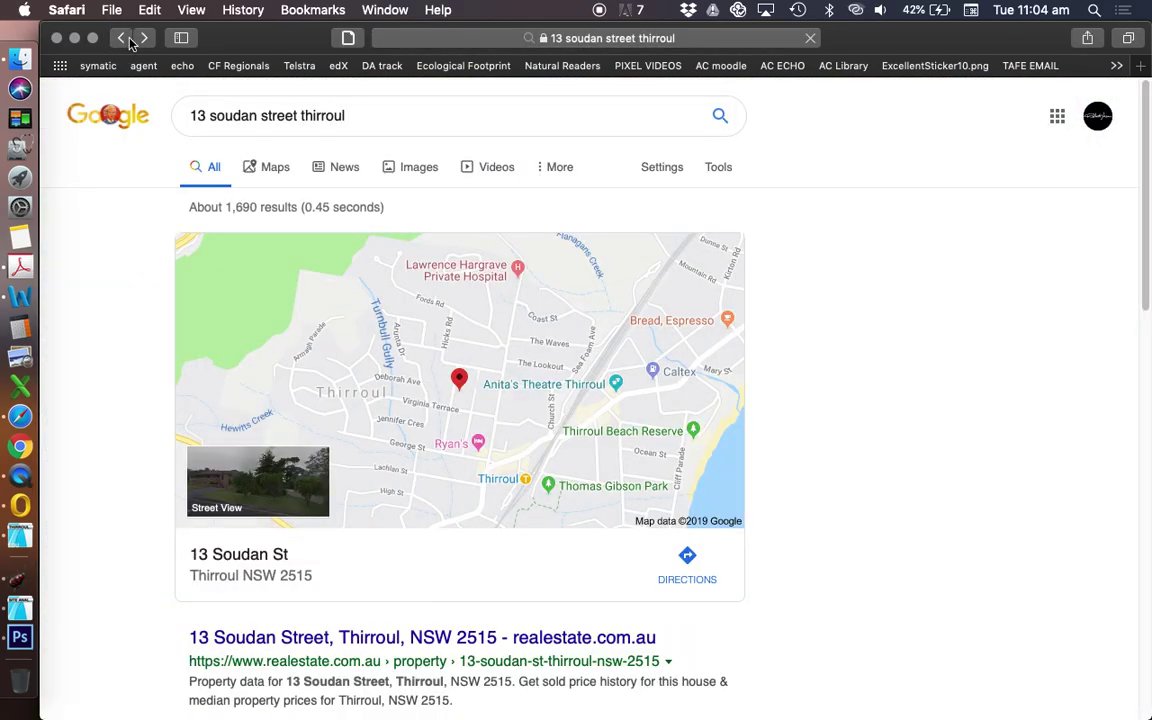
- Search Google for '6maps' to reach the SIX Maps site
{"action": "left_click_drag", "start_coordinate": [383, 121], "coordinate": [18, 118]}
{"action": "key", "text": "super+c"}
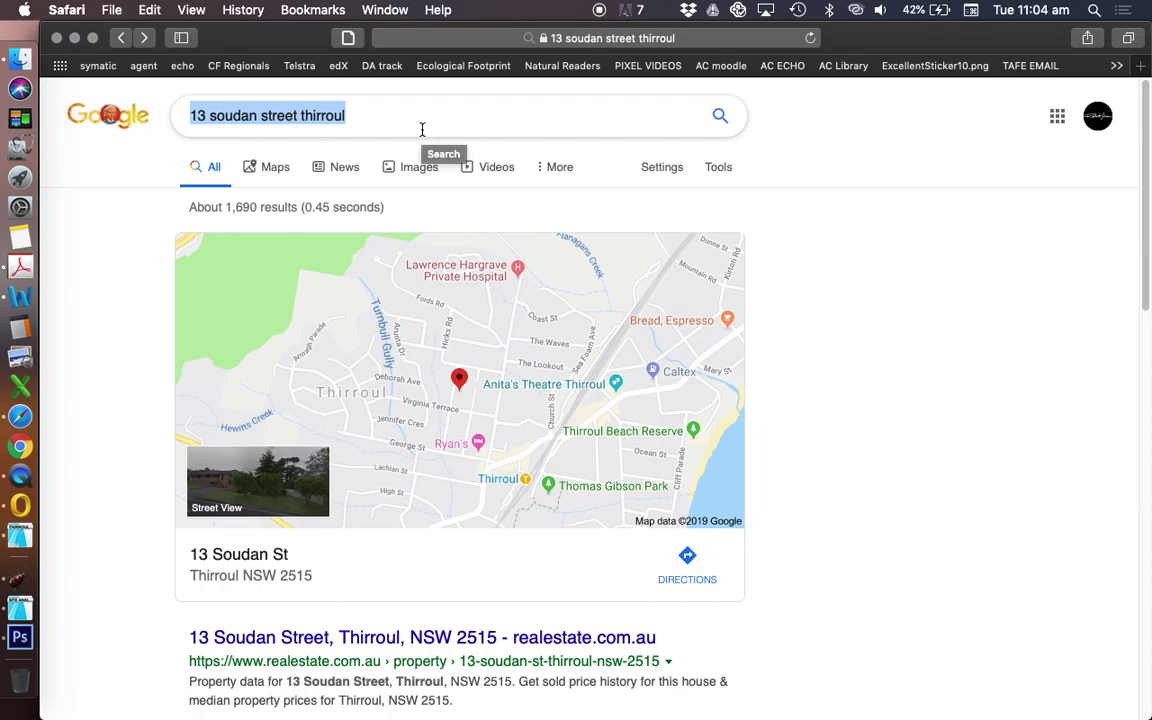
{"action": "type", "text": "6ma"}
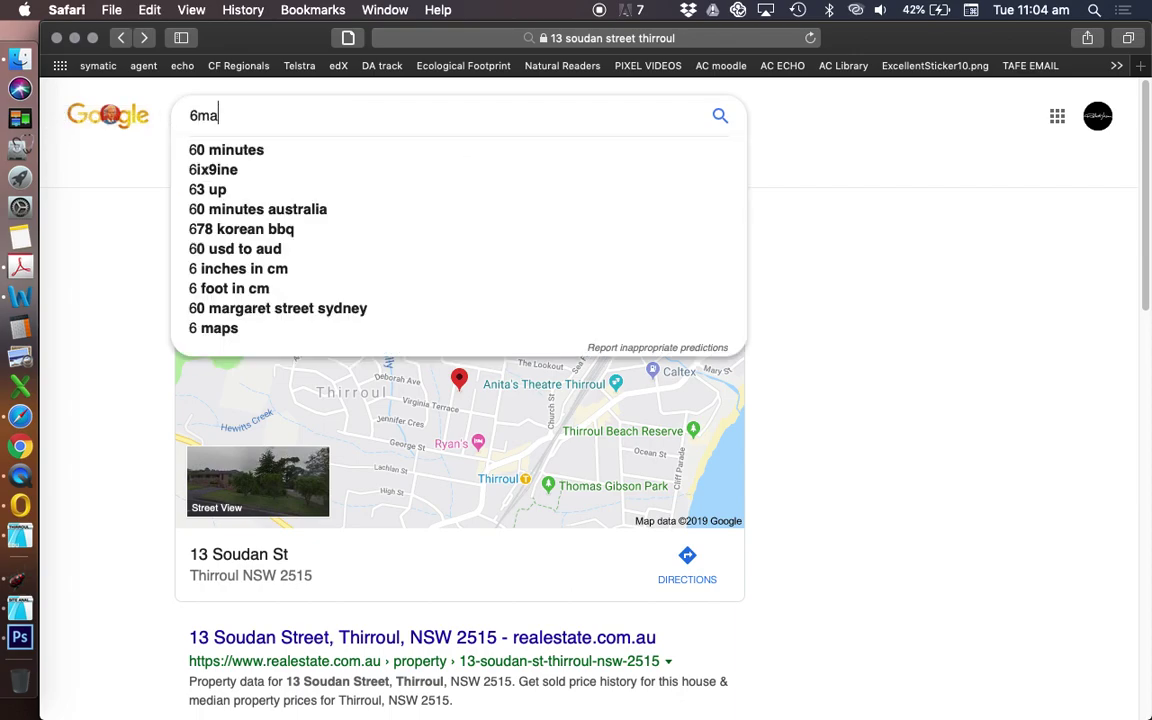
{"action": "type", "text": "ps"}
{"action": "key", "text": "Return"}
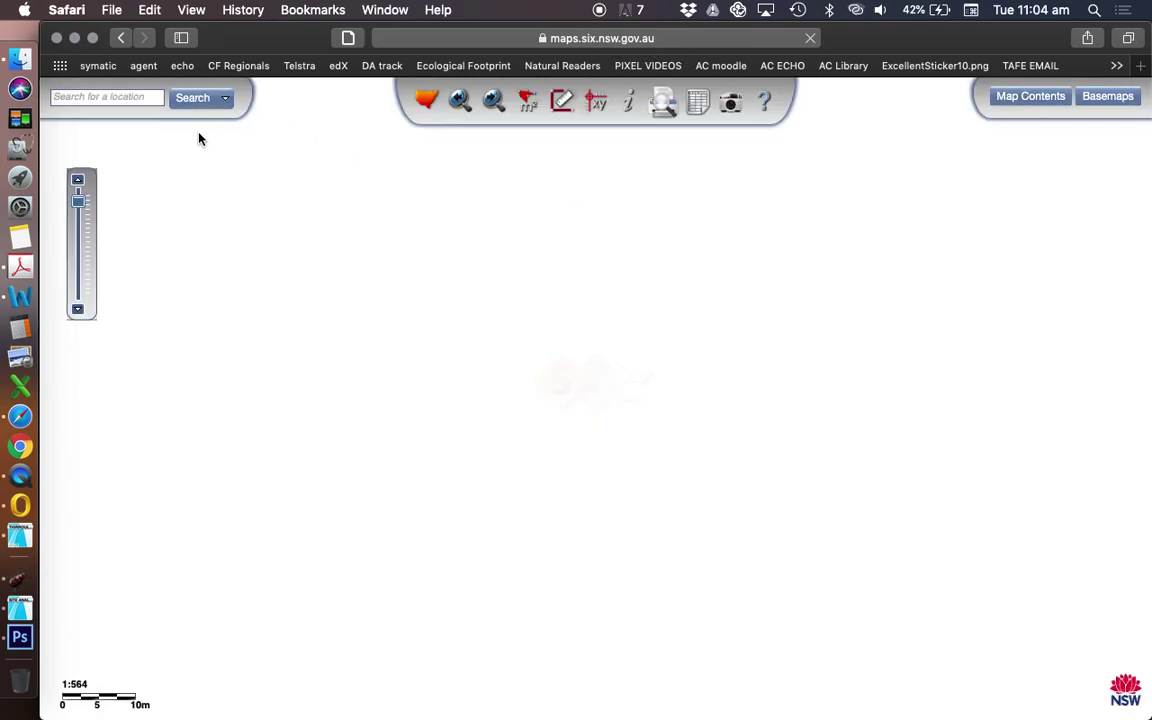
- Search SIX Maps for the pasted property address, zoom to the matching parcel, and close the results
{"action": "left_click", "coordinate": [135, 99]}
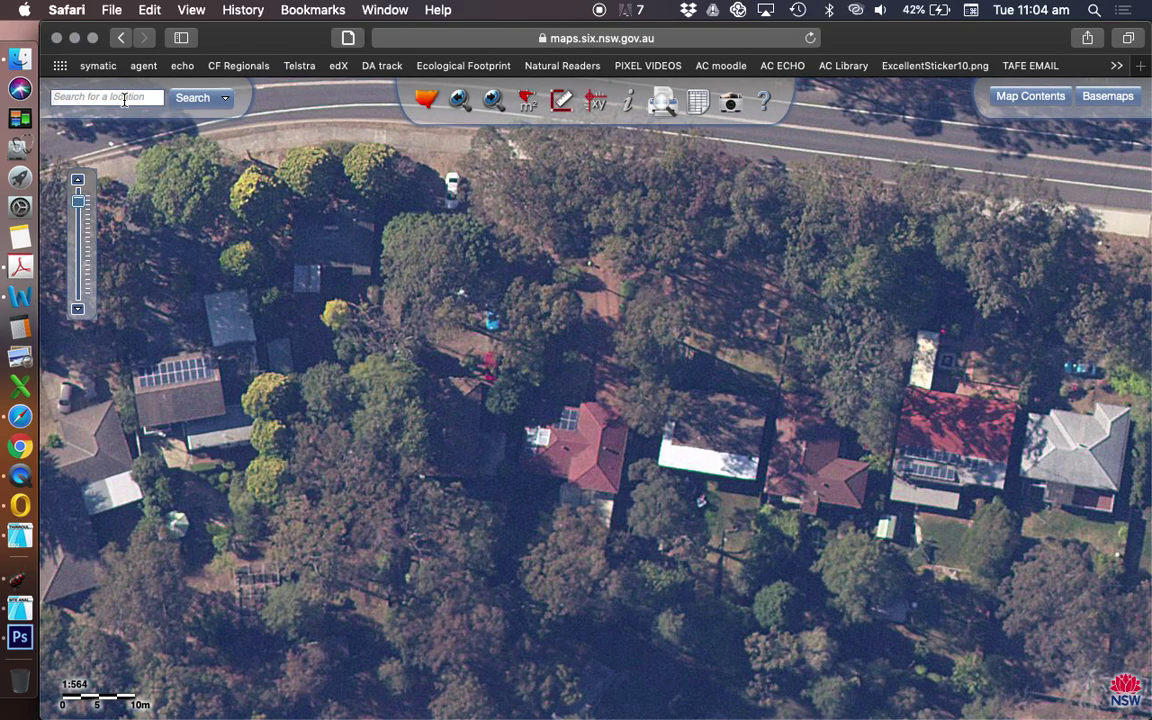
{"action": "key", "text": "super+v"}
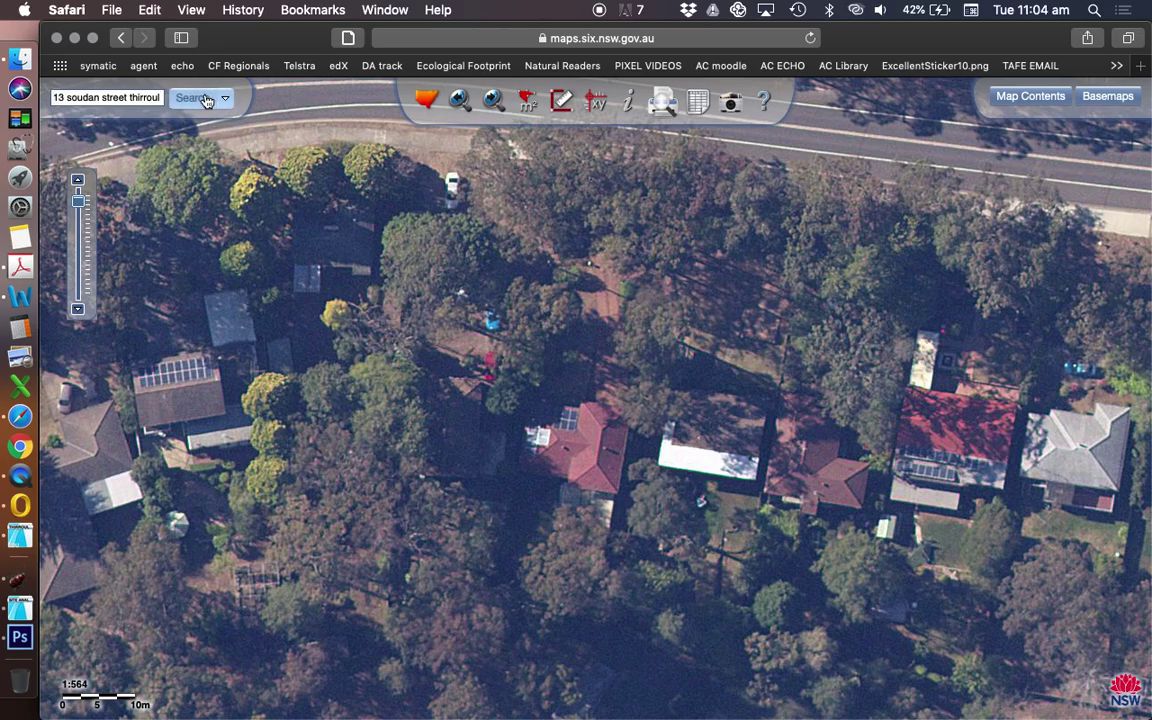
{"action": "left_click", "coordinate": [198, 99]}
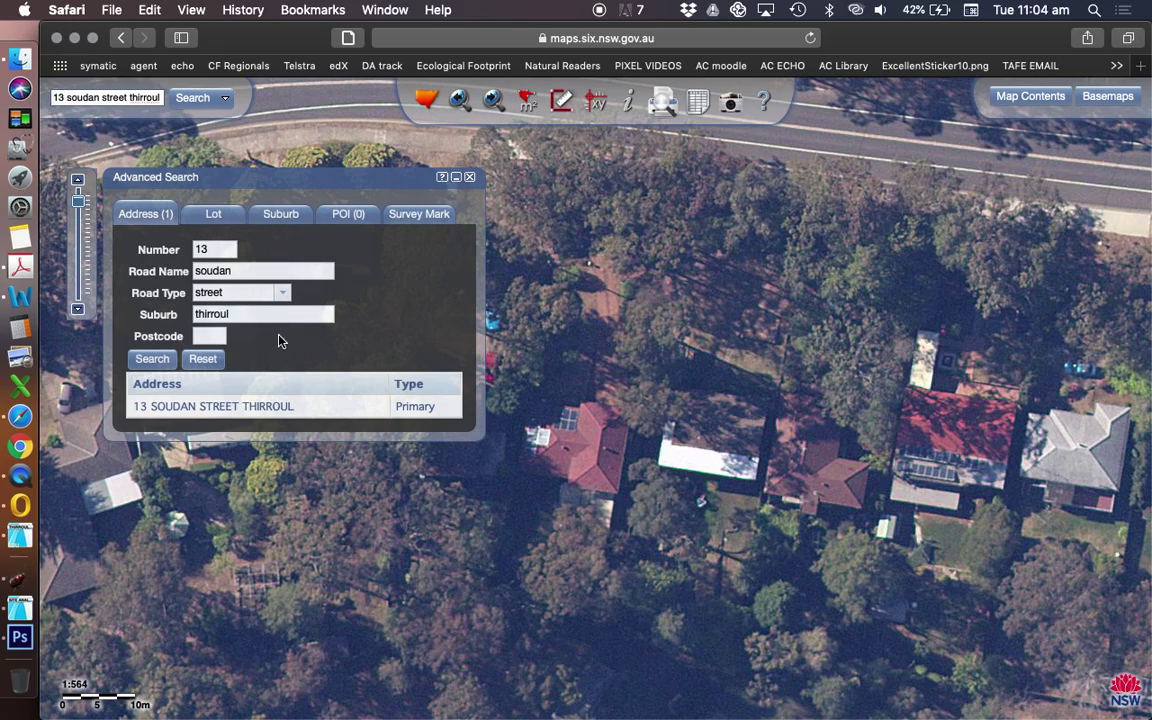
{"action": "left_click", "coordinate": [225, 412]}
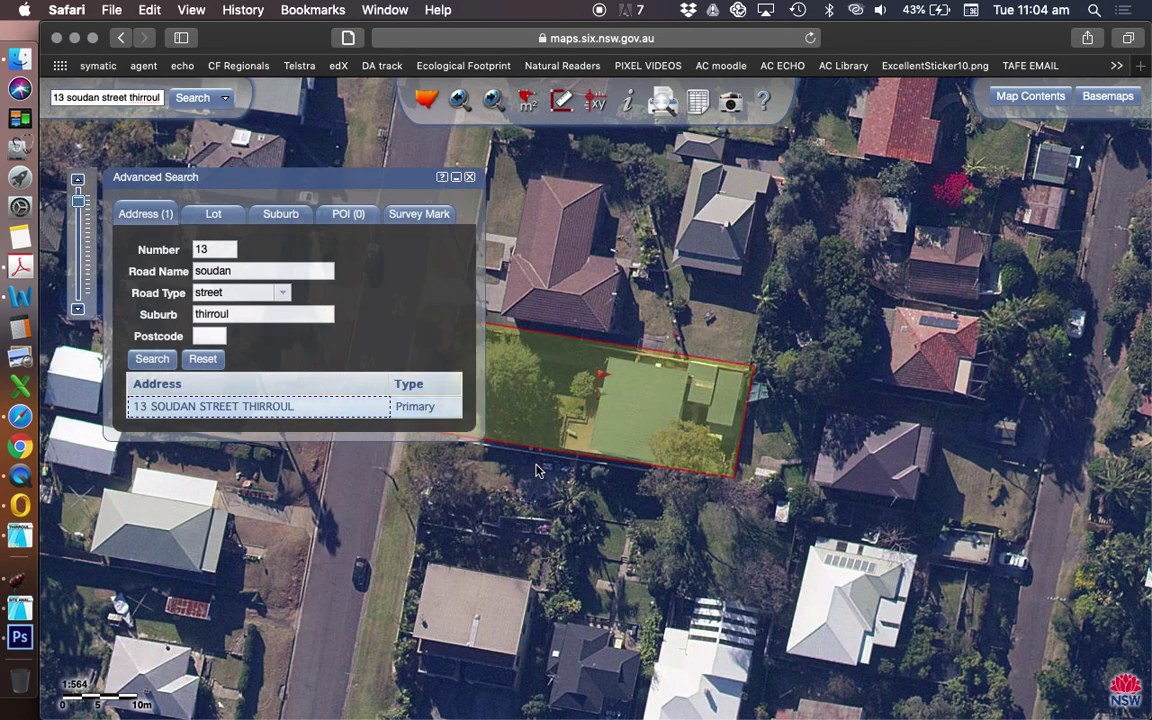
{"action": "left_click", "coordinate": [470, 178]}
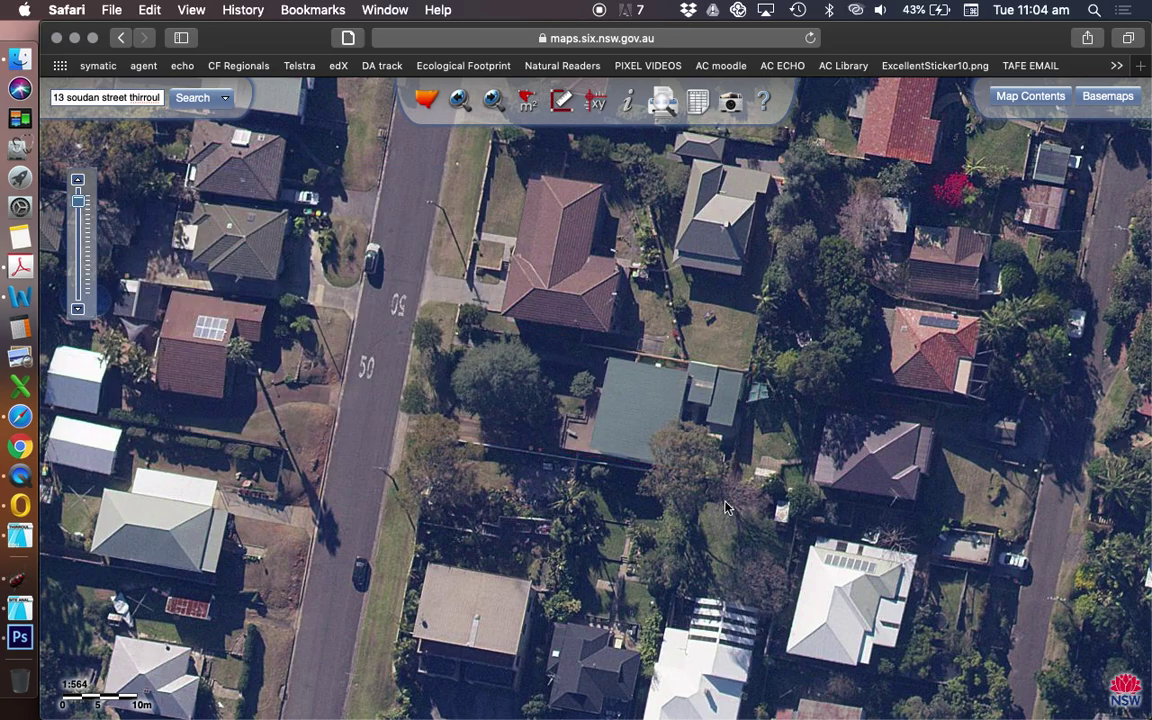
{"action": "scroll", "coordinate": [697, 447], "scroll_direction": "down", "scroll_amount": 3}
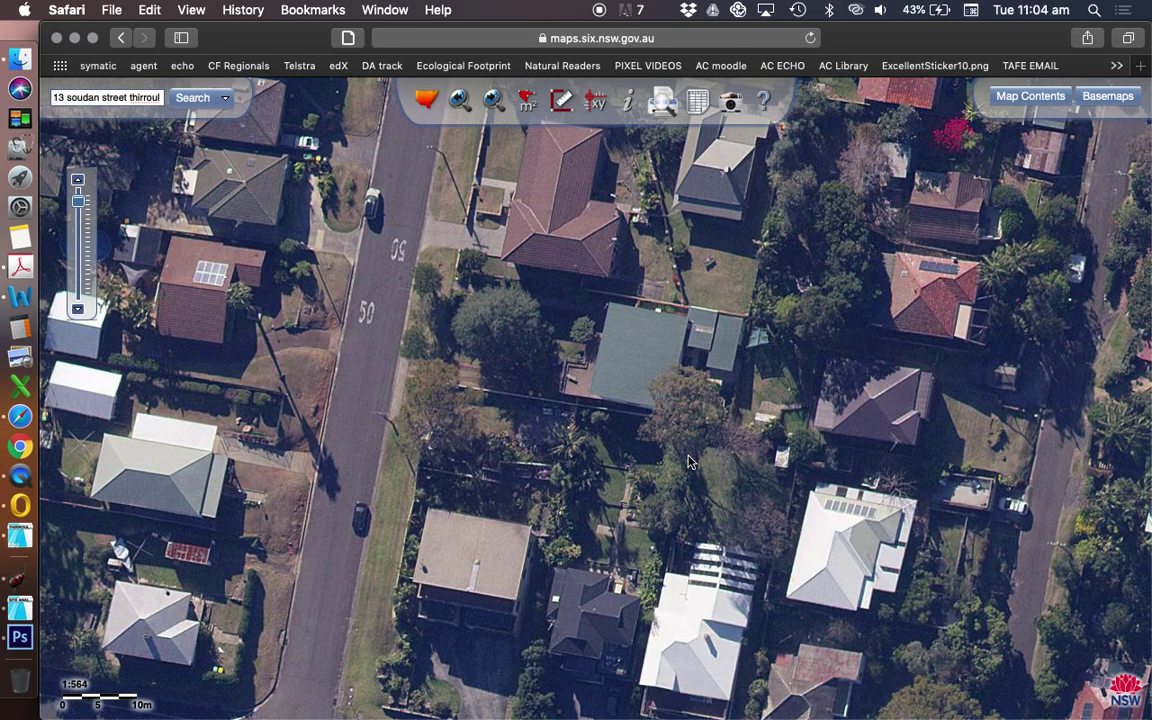
{"action": "scroll", "coordinate": [657, 403], "scroll_direction": "up", "scroll_amount": 5}
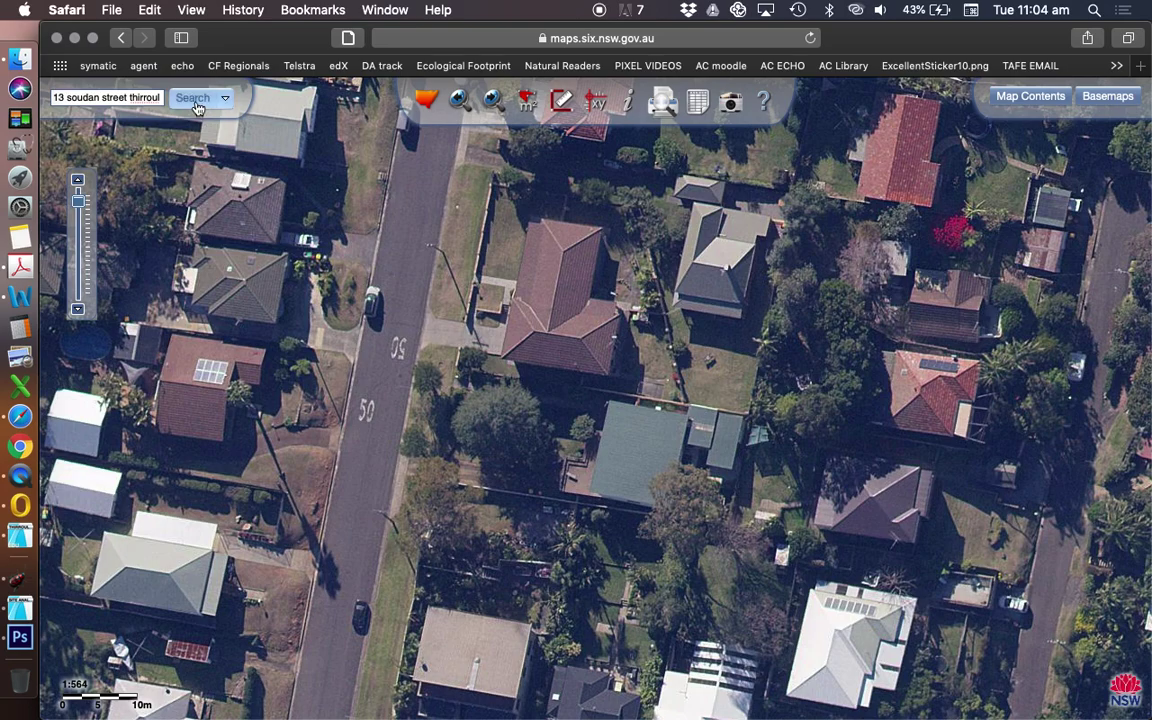
{"action": "left_click", "coordinate": [140, 97]}
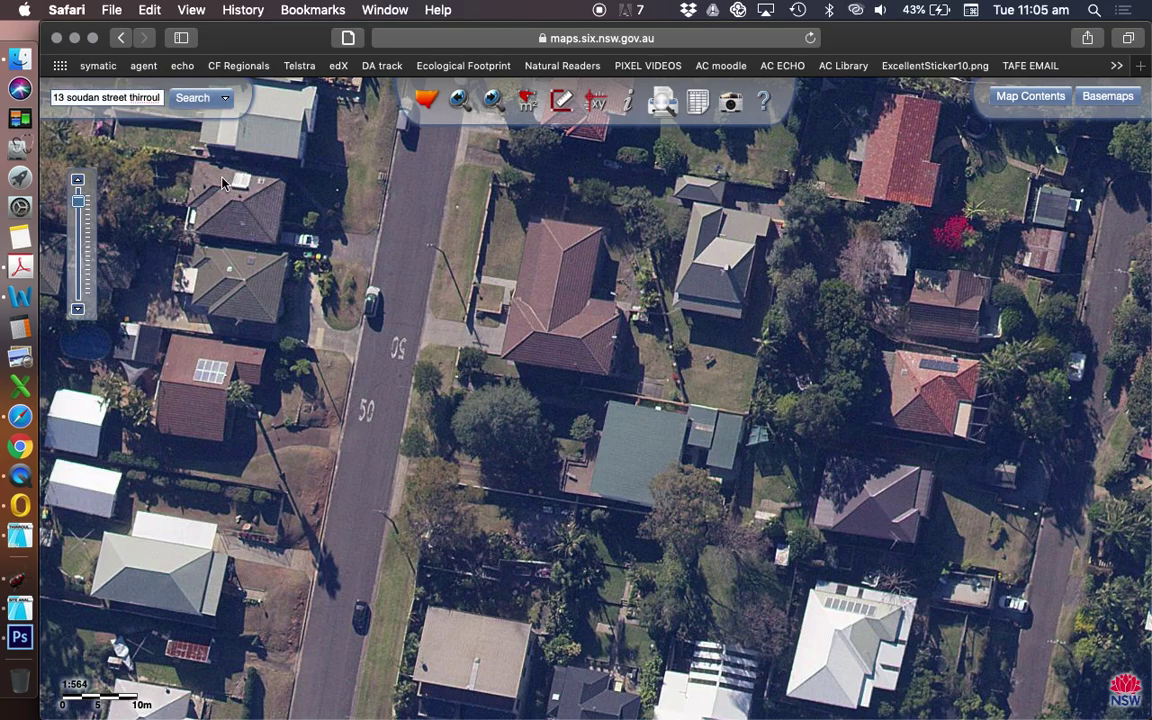
{"action": "key", "text": "Return"}
{"action": "left_click", "coordinate": [239, 406]}
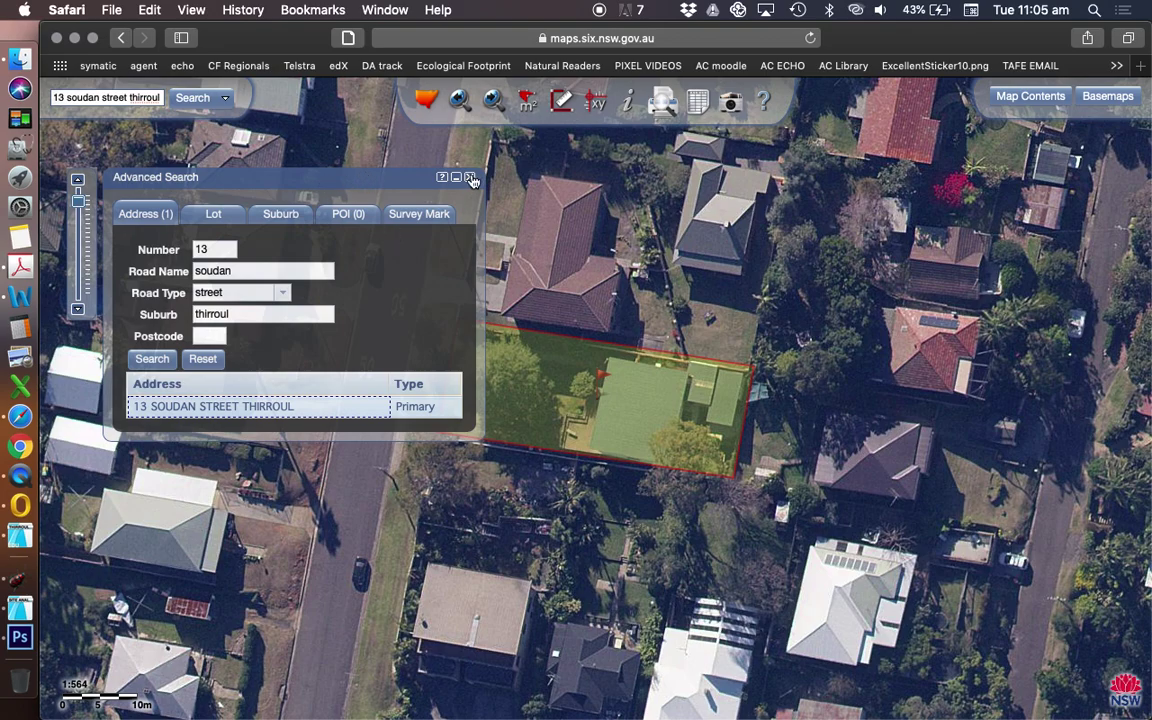
- Move the search results panel aside and zoom the aerial map out to 1:9,028
{"action": "left_click_drag", "start_coordinate": [365, 178], "coordinate": [302, 456]}
{"action": "left_click_drag", "start_coordinate": [110, 455], "coordinate": [60, 300]}
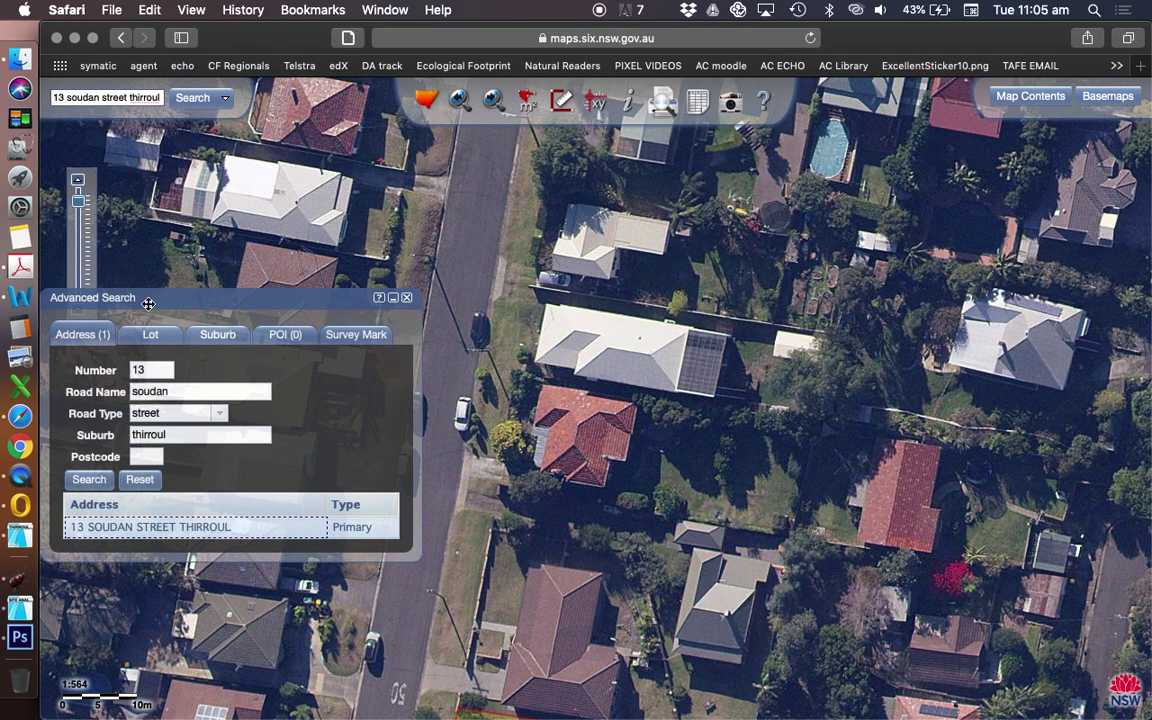
{"action": "left_click_drag", "start_coordinate": [148, 303], "coordinate": [148, 397]}
{"action": "left_click", "coordinate": [81, 216]}
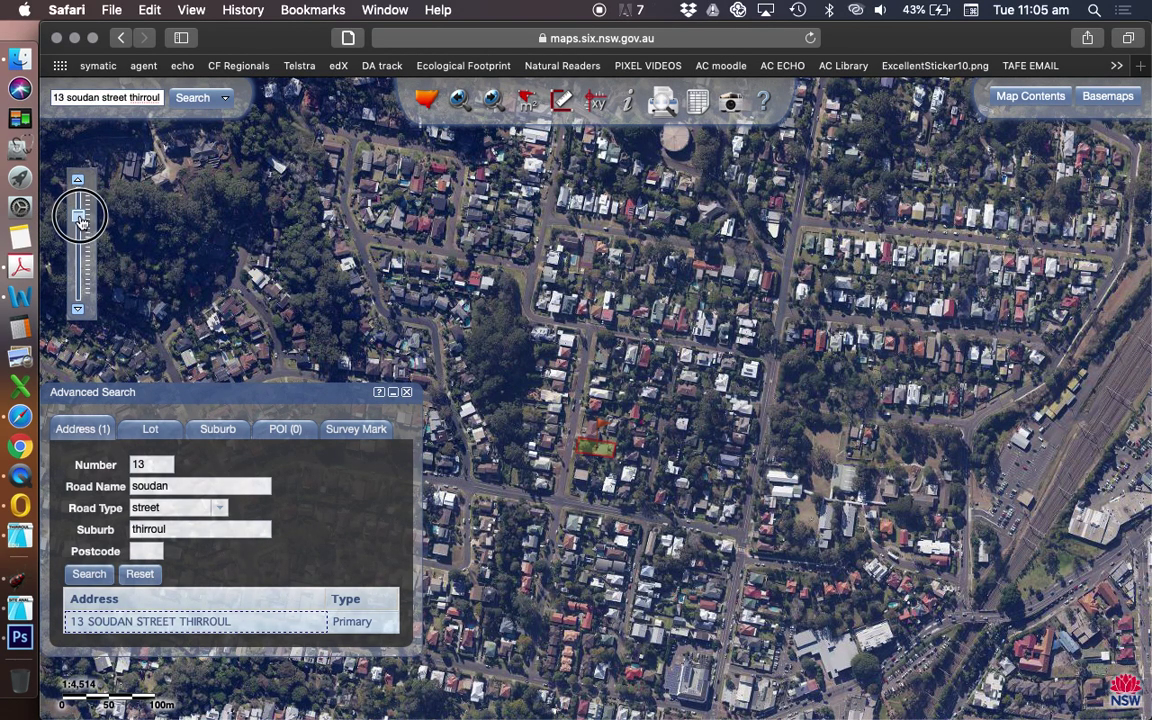
{"action": "left_click", "coordinate": [80, 224]}
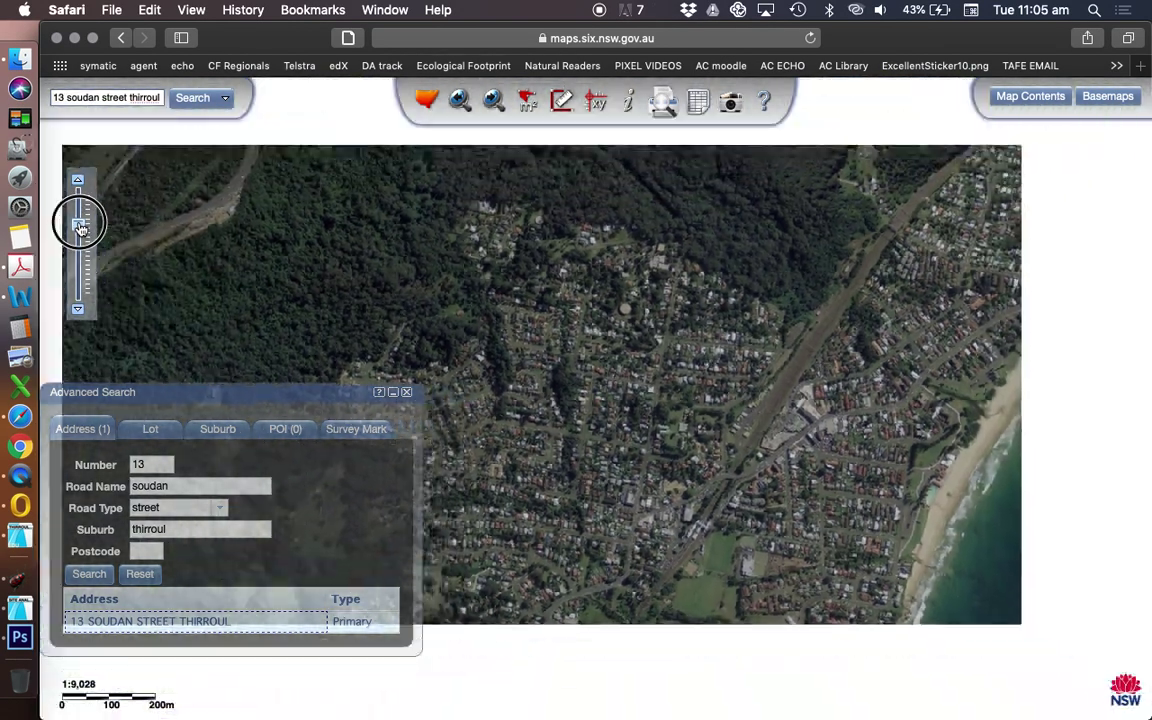
{"action": "left_click", "coordinate": [80, 226]}
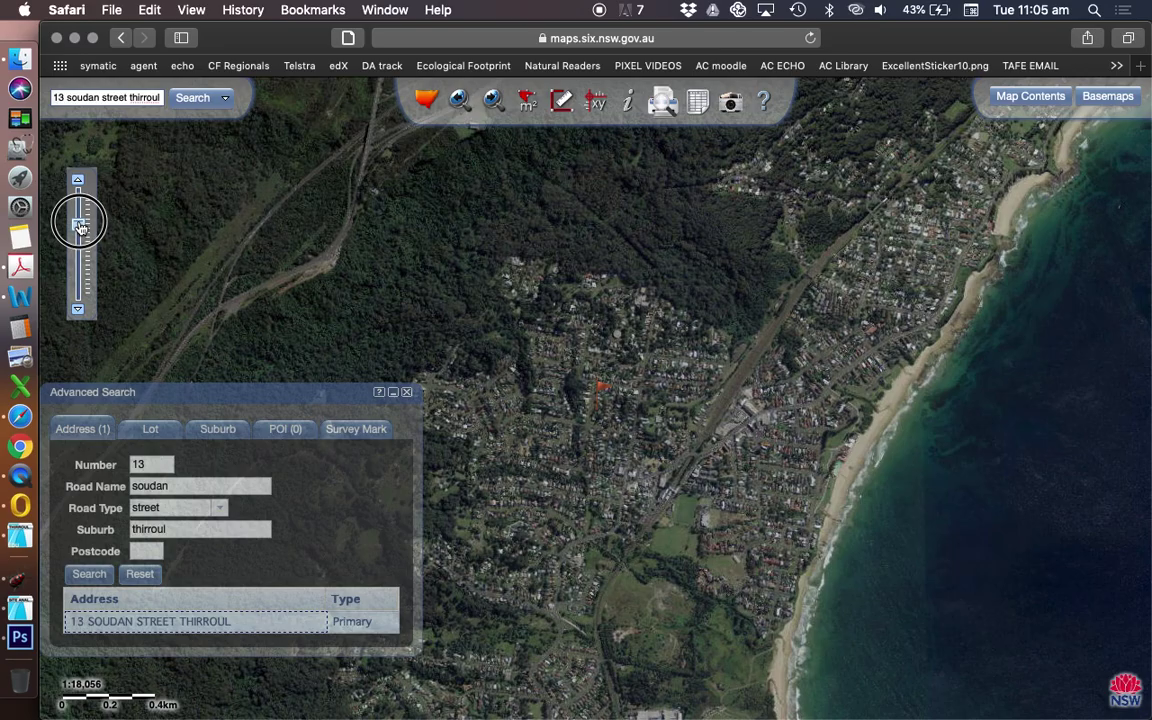
{"action": "left_click", "coordinate": [80, 218]}
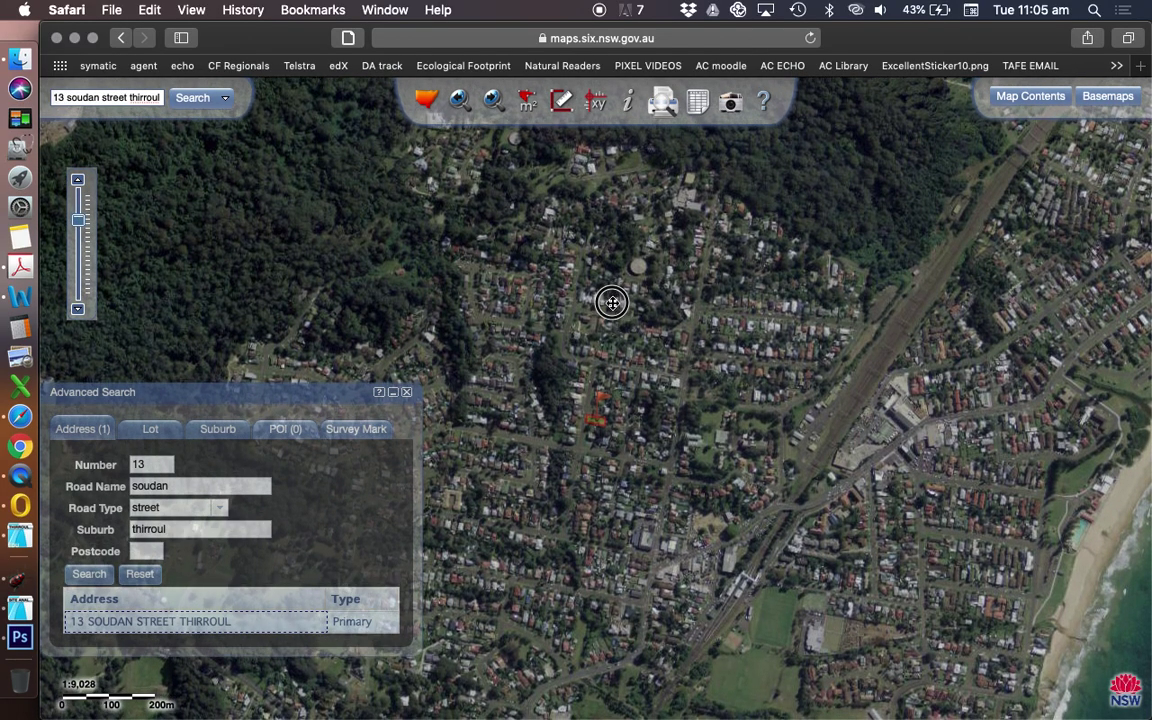
- Pan the 1:9,028 aerial to frame Thirroul from bushland to beach, then close the search panel
{"action": "left_click_drag", "start_coordinate": [612, 302], "coordinate": [586, 237]}
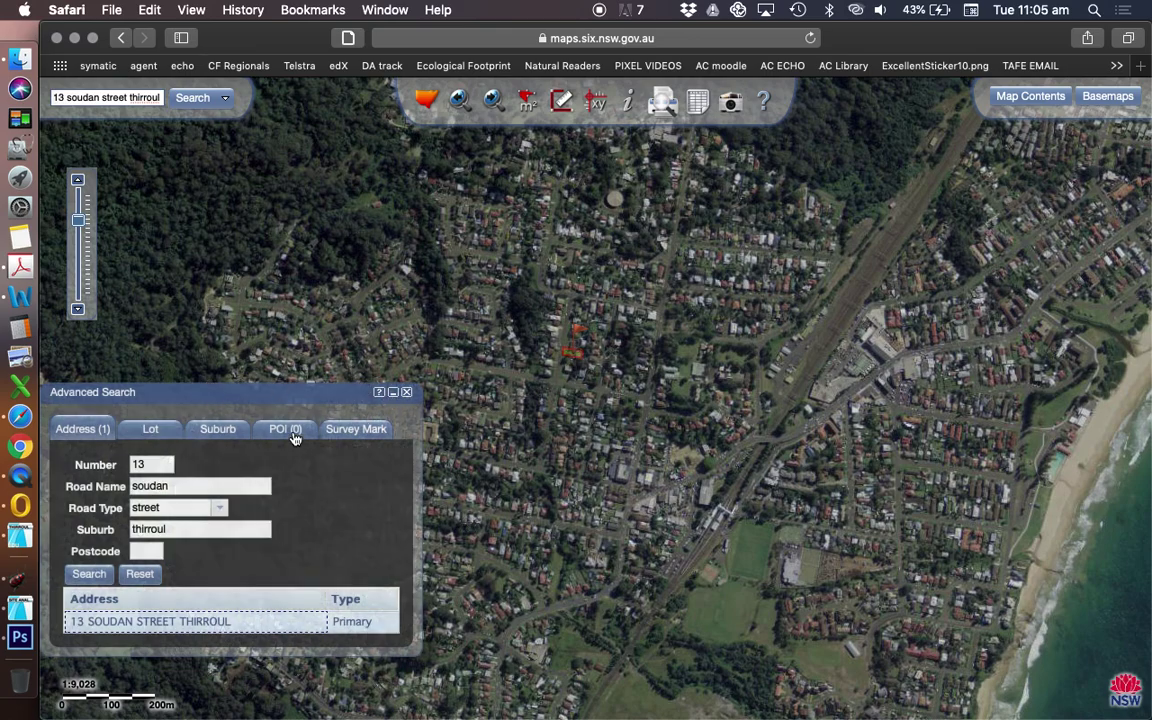
{"action": "left_click_drag", "start_coordinate": [337, 392], "coordinate": [352, 363]}
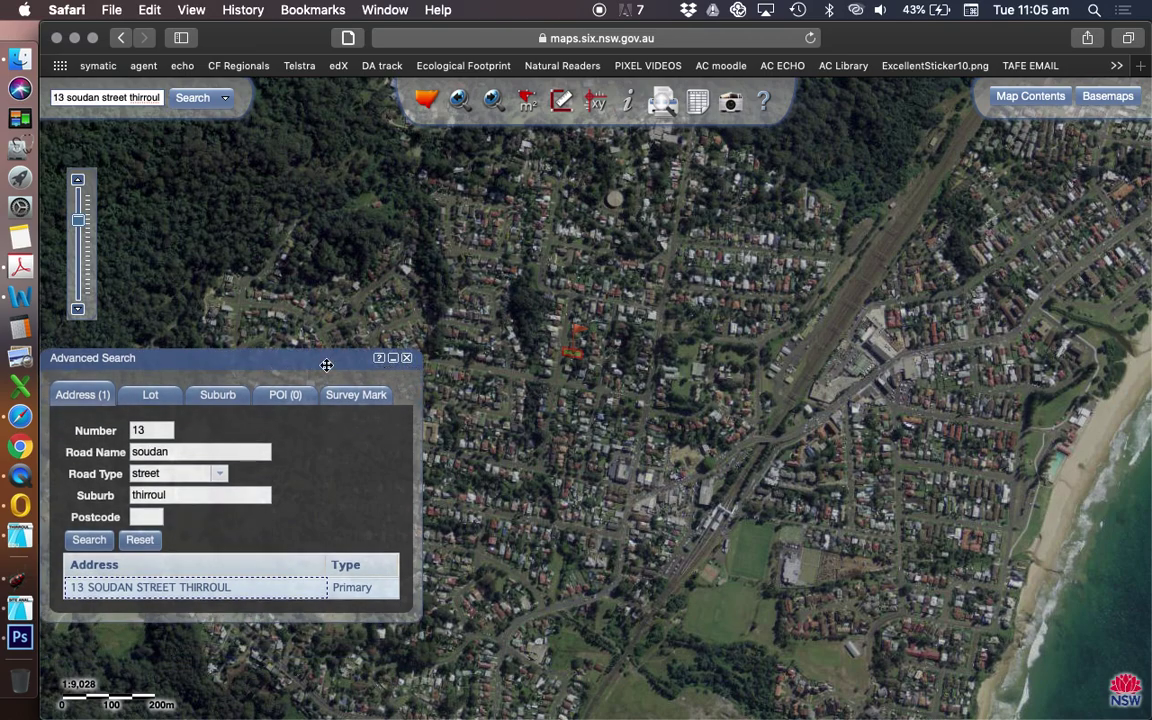
{"action": "left_click_drag", "start_coordinate": [326, 365], "coordinate": [188, 537]}
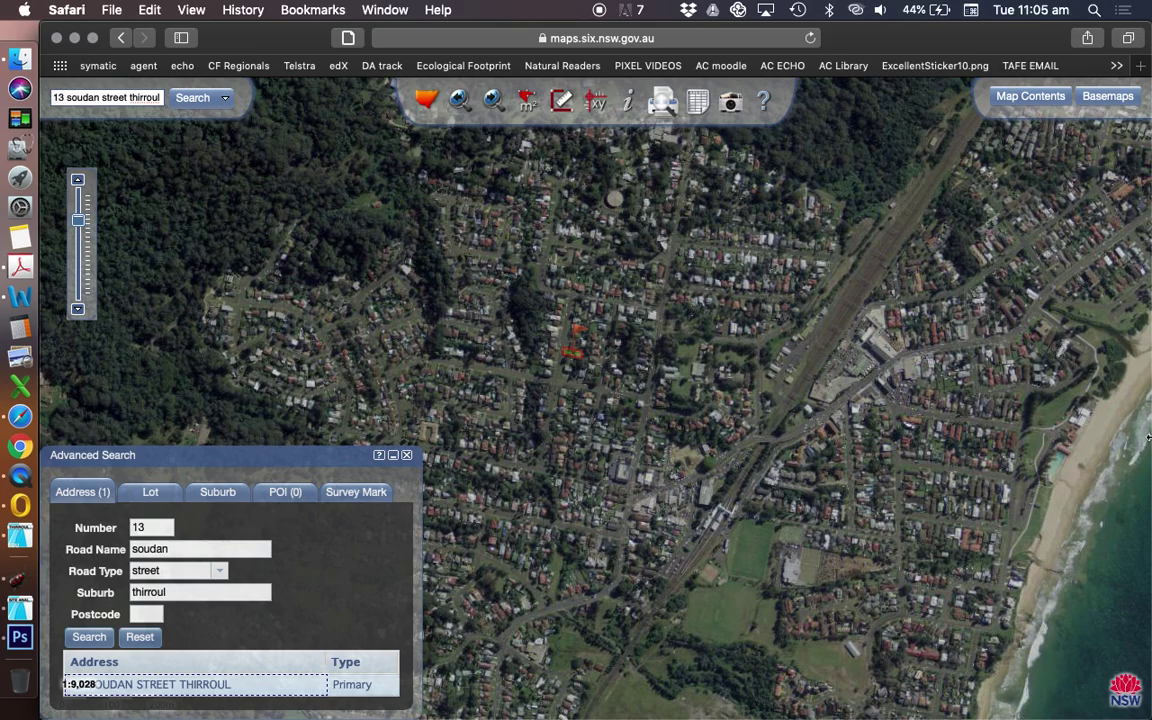
{"action": "left_click_drag", "start_coordinate": [702, 434], "coordinate": [683, 456]}
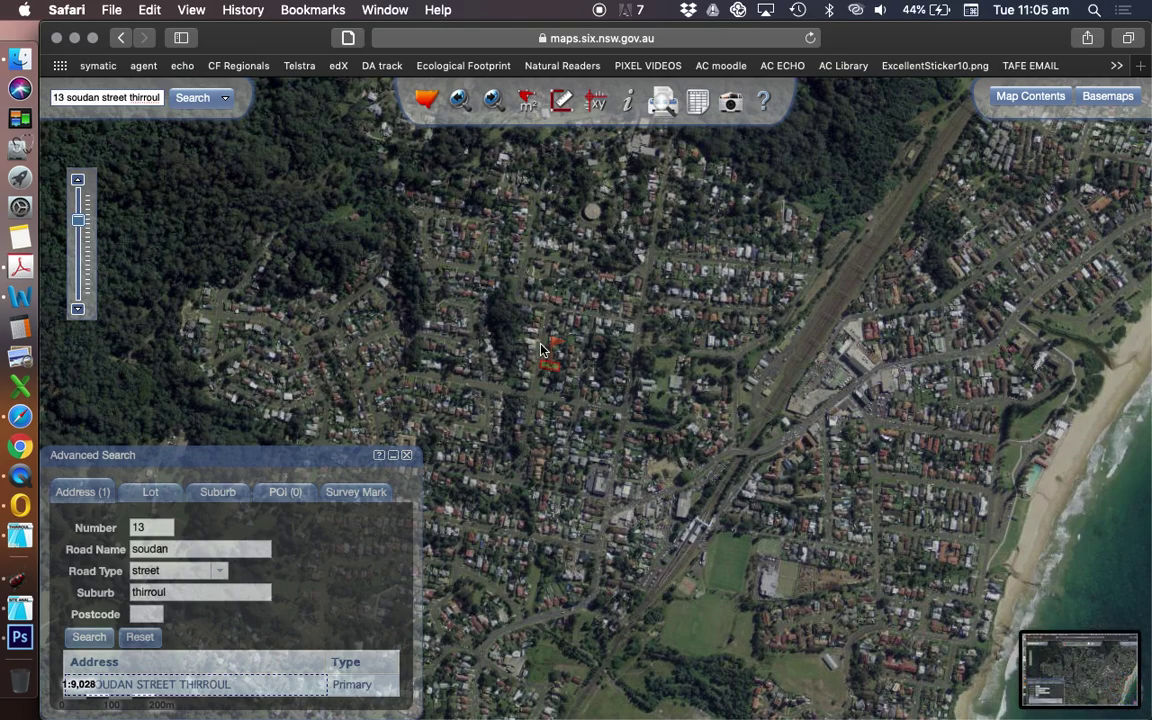
{"action": "left_click_drag", "start_coordinate": [268, 456], "coordinate": [266, 207]}
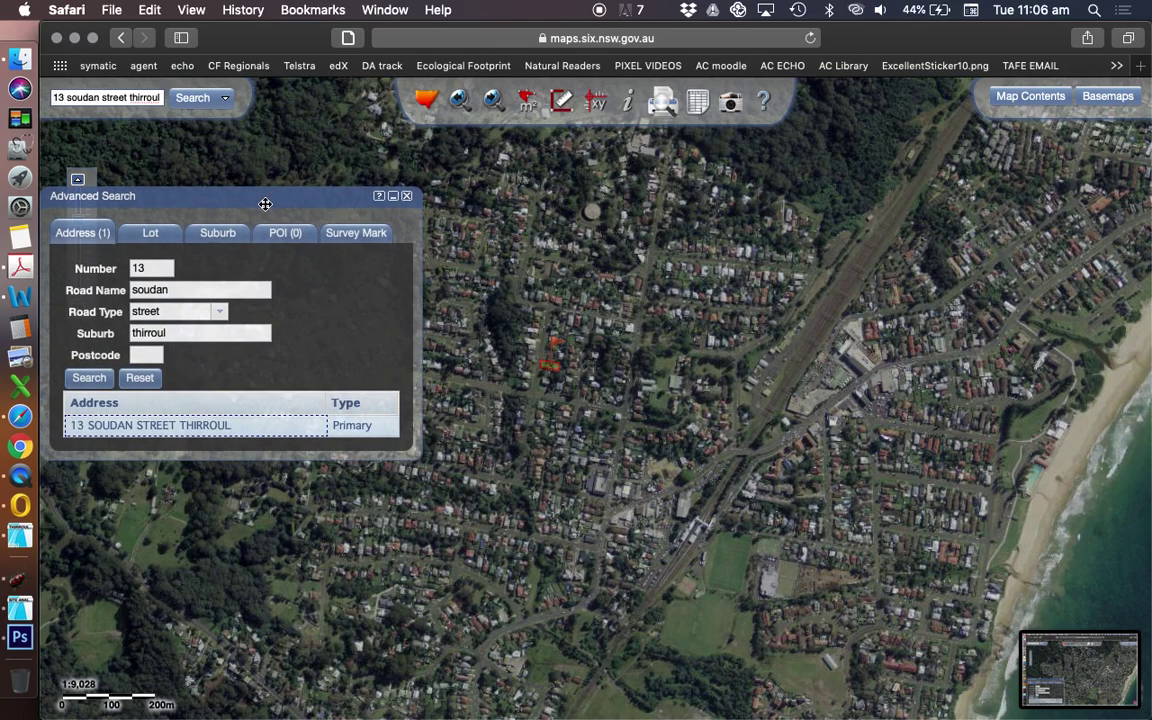
{"action": "left_click", "coordinate": [406, 198]}
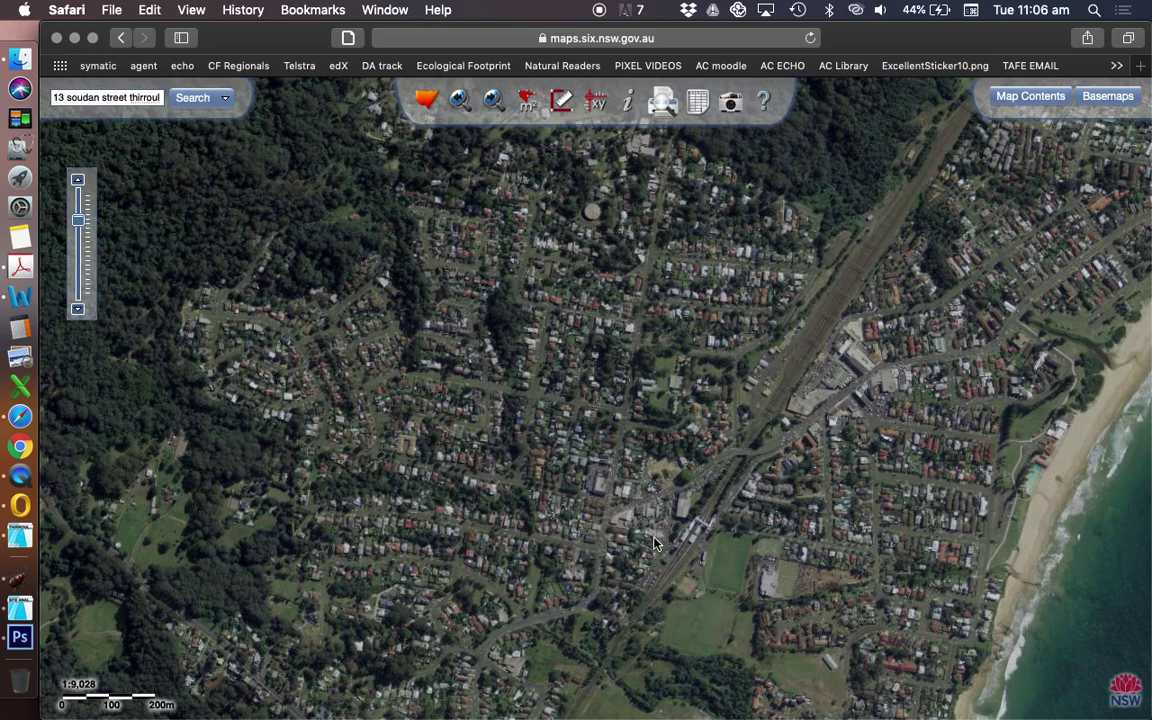
- Open the Desktop folder in Finder to locate the saved map screenshot
{"action": "left_click", "coordinate": [19, 60]}
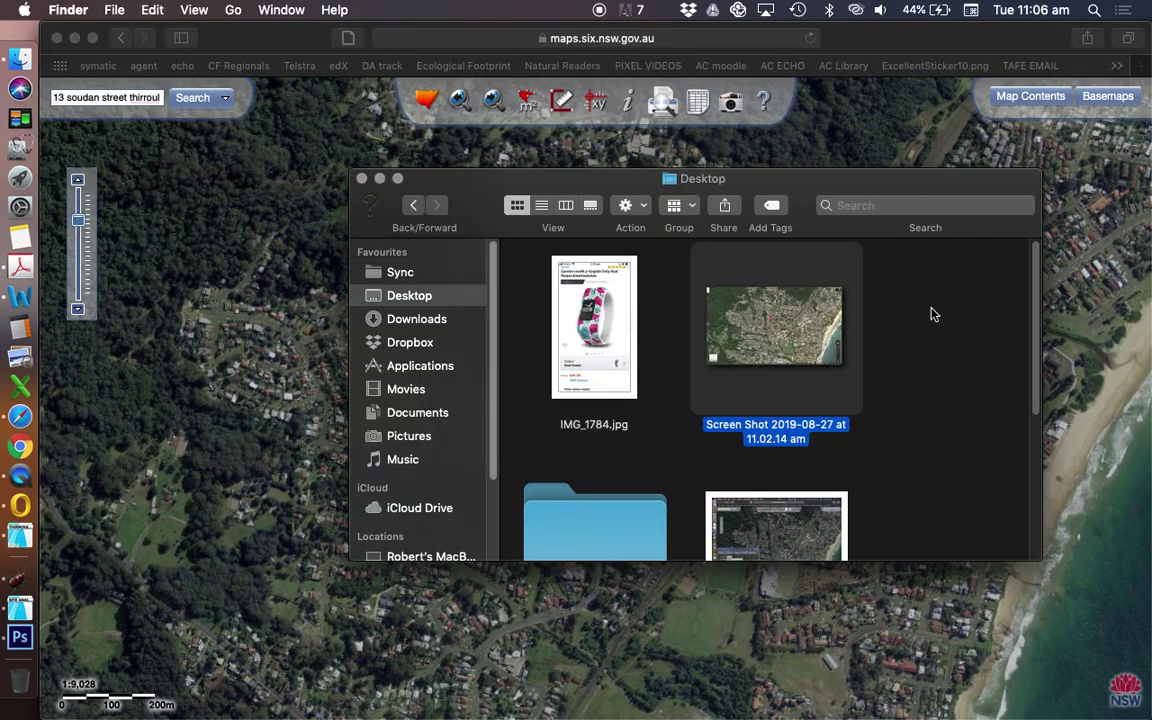
- Scroll the Desktop to the 11.06.07 am screenshot, then return to ARCHICAD
{"action": "scroll", "coordinate": [933, 313], "scroll_direction": "down", "scroll_amount": 3}
{"action": "scroll", "coordinate": [938, 311], "scroll_direction": "down", "scroll_amount": 4}
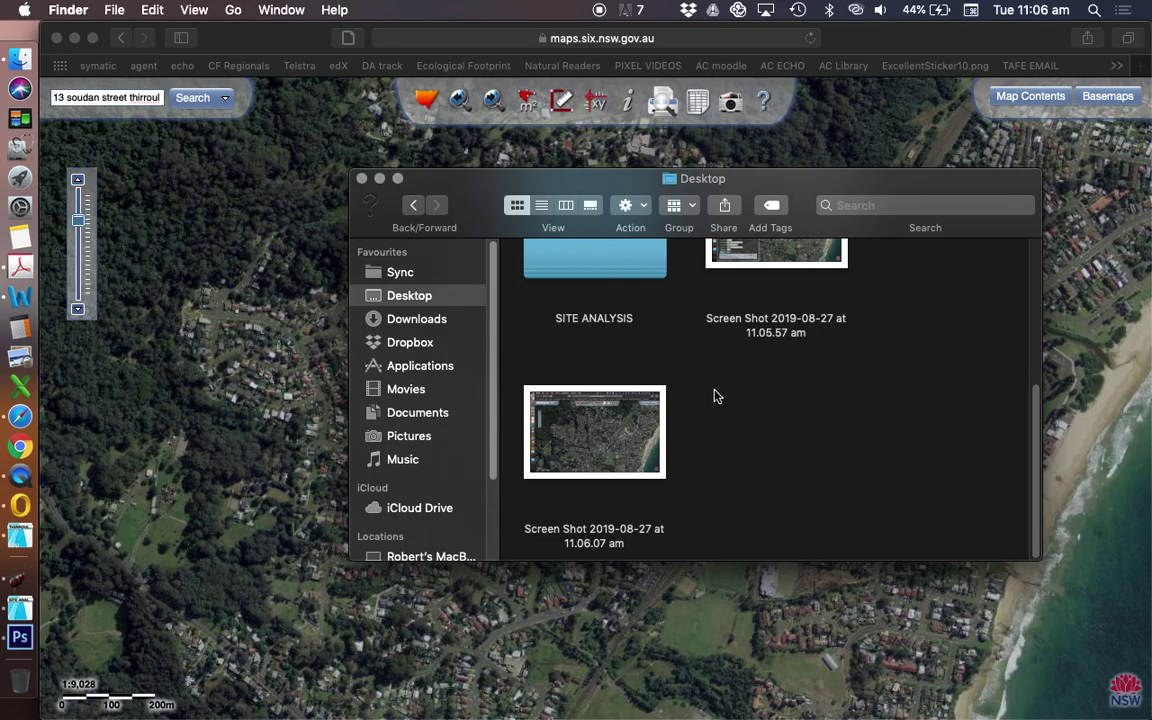
{"action": "scroll", "coordinate": [718, 410], "scroll_direction": "up", "scroll_amount": 2}
{"action": "scroll", "coordinate": [707, 355], "scroll_direction": "down", "scroll_amount": 2}
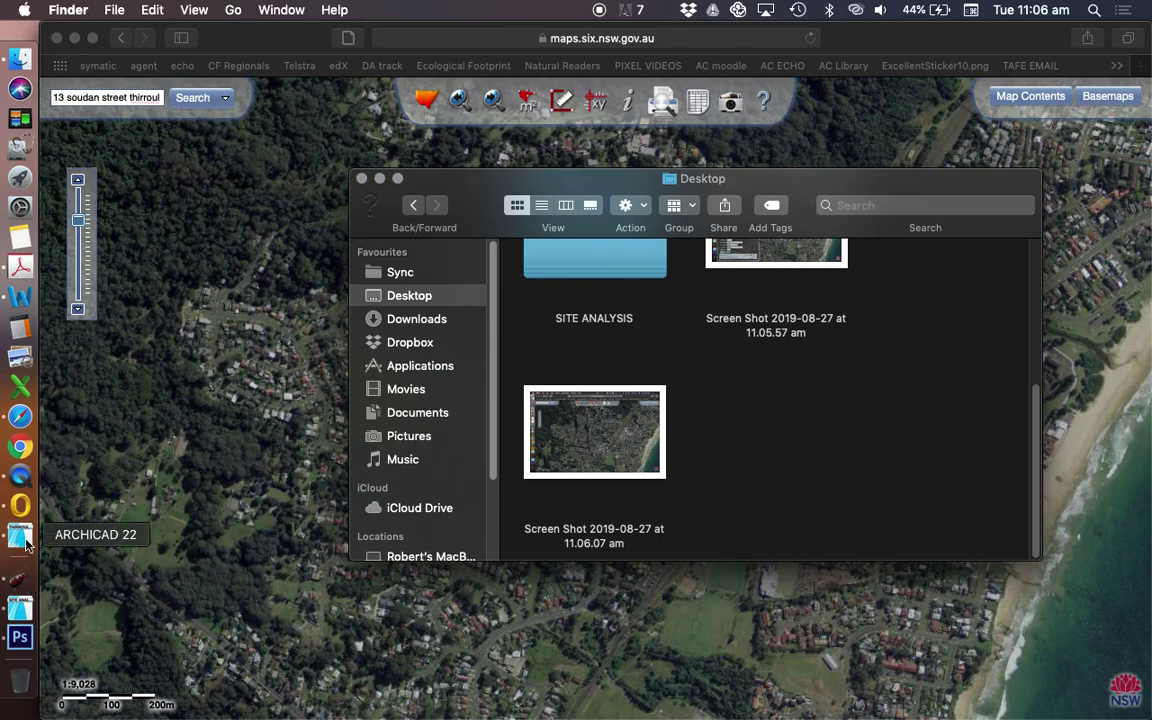
{"action": "left_click", "coordinate": [20, 477]}
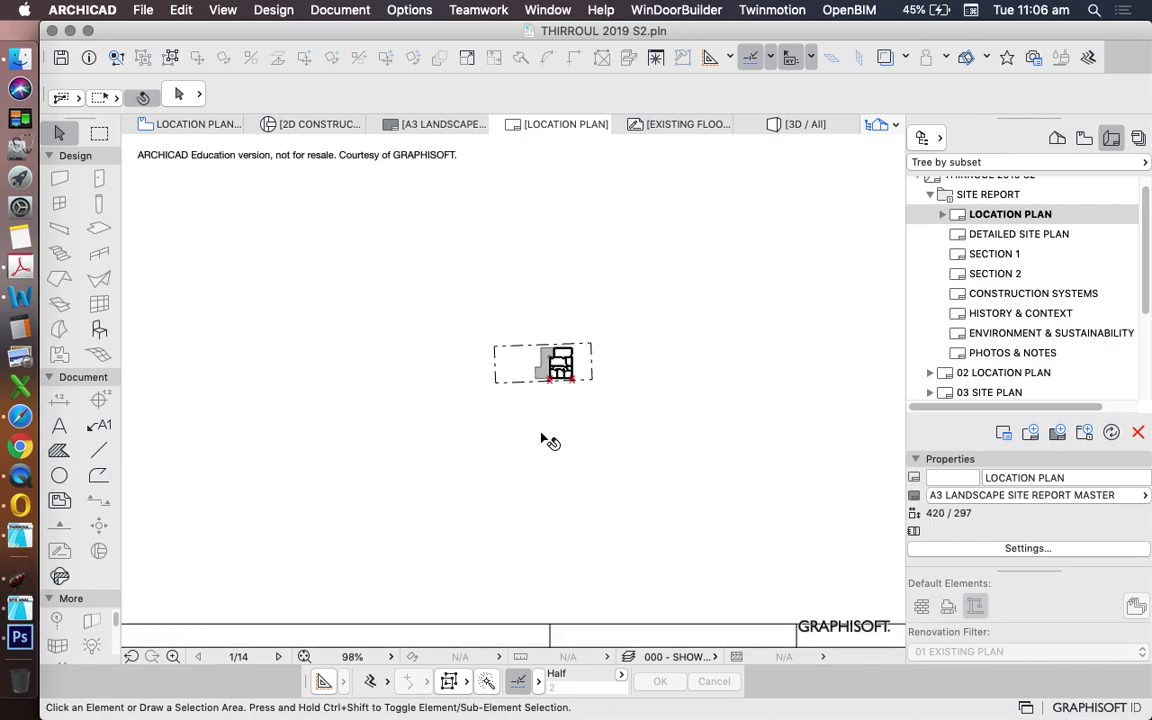
- In the Project Map, create and open a new independent worksheet named LOCATION PLAN PHOTO
{"action": "scroll", "coordinate": [545, 440], "scroll_direction": "down", "scroll_amount": 5}
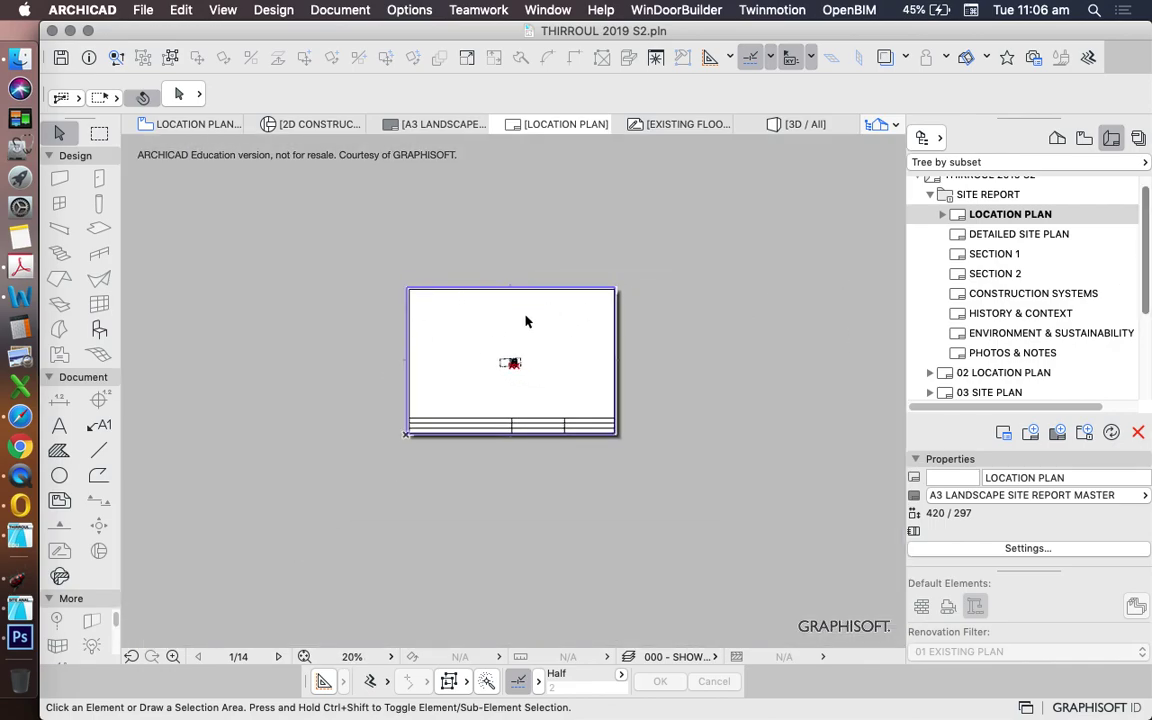
{"action": "left_click", "coordinate": [1057, 137]}
{"action": "scroll", "coordinate": [1148, 263], "scroll_direction": "down", "scroll_amount": 3}
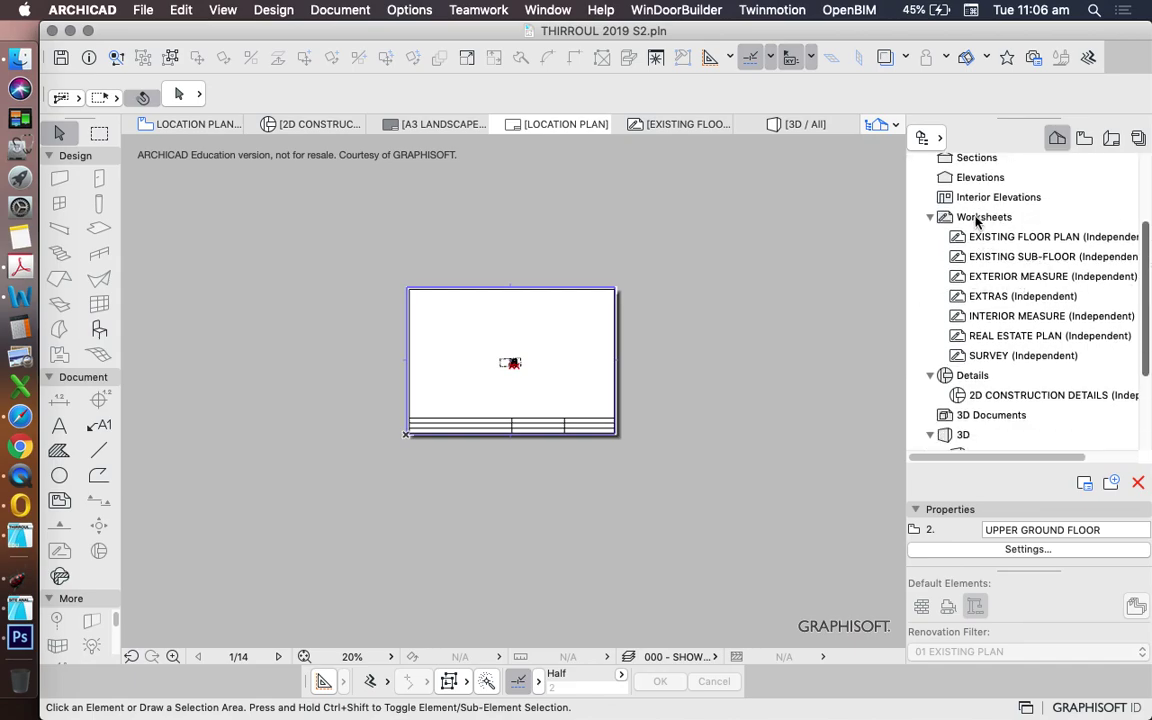
{"action": "right_click", "coordinate": [977, 221]}
{"action": "left_click", "coordinate": [987, 225]}
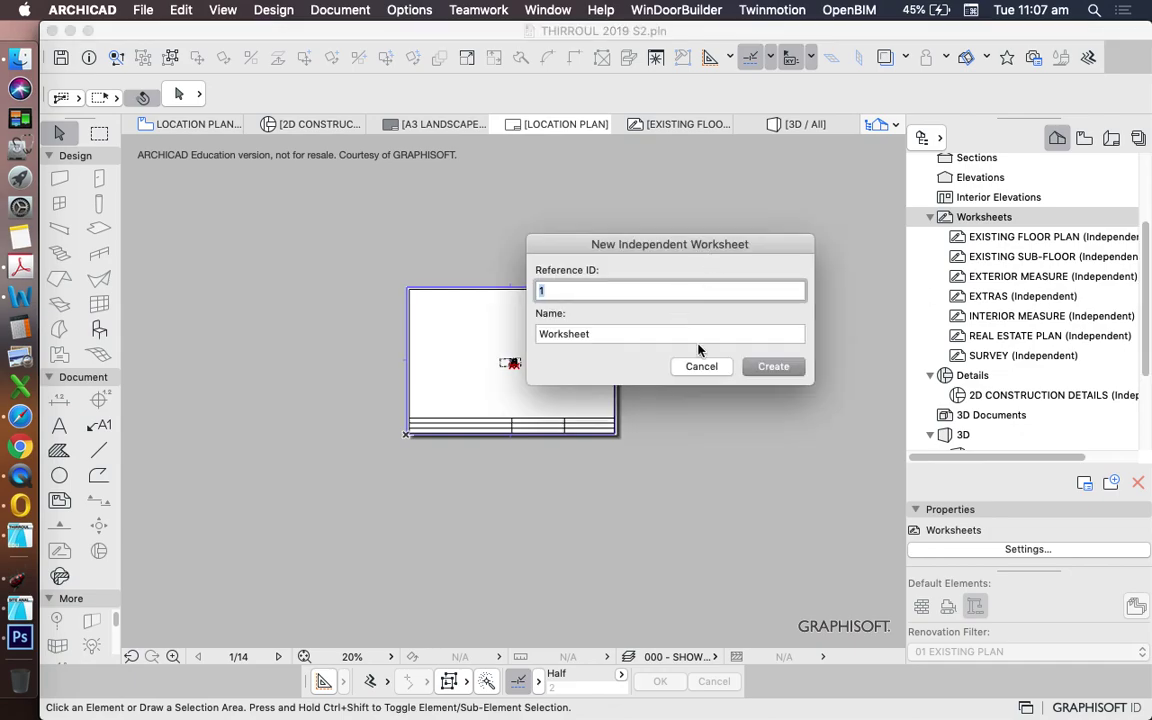
{"action": "key", "text": "Tab"}
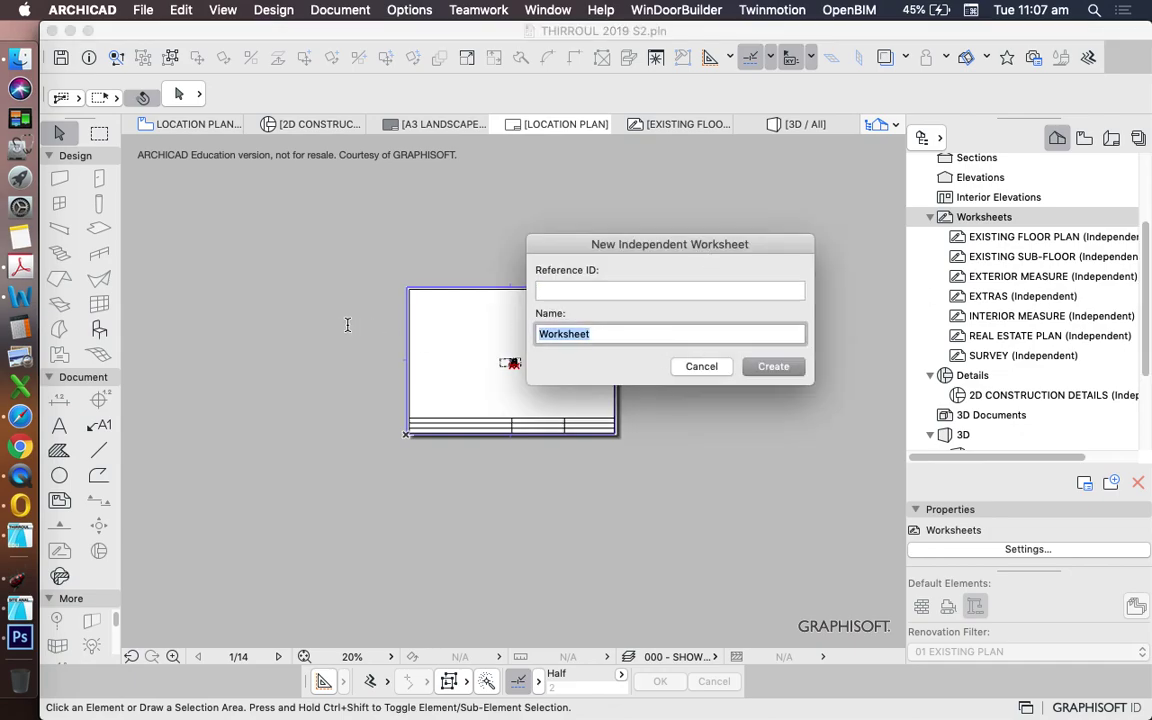
{"action": "type", "text": "LOCATION PLAN"}
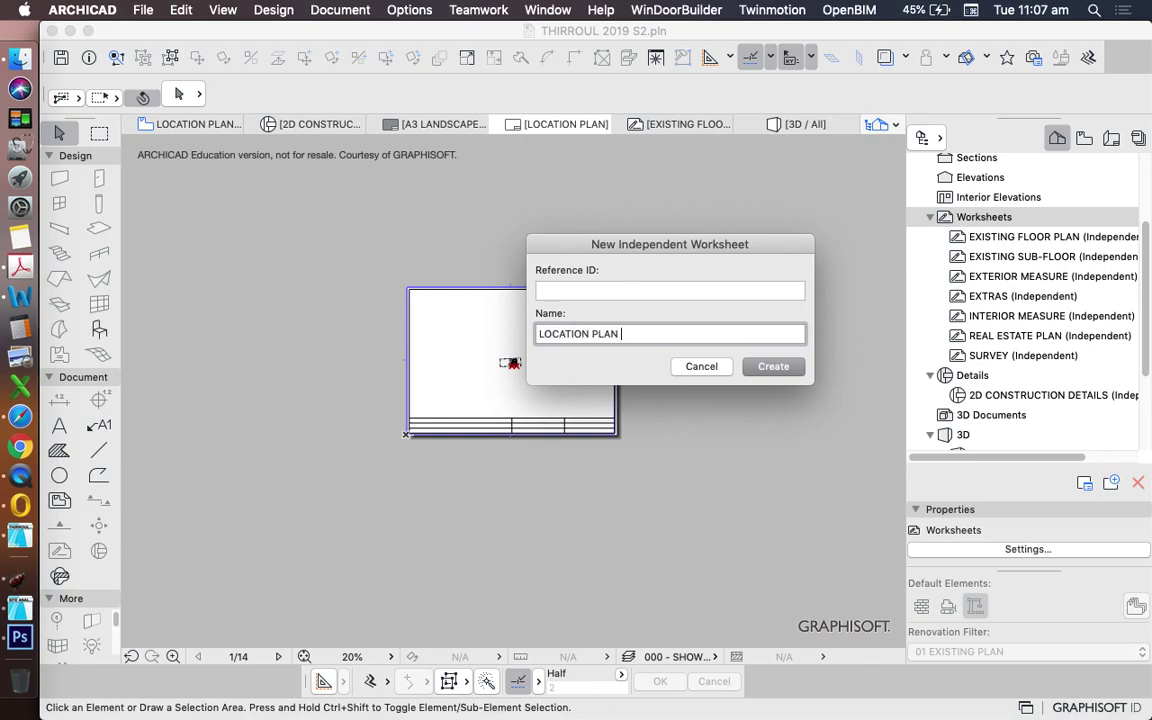
{"action": "type", "text": " PHOTO"}
{"action": "key", "text": "Return"}
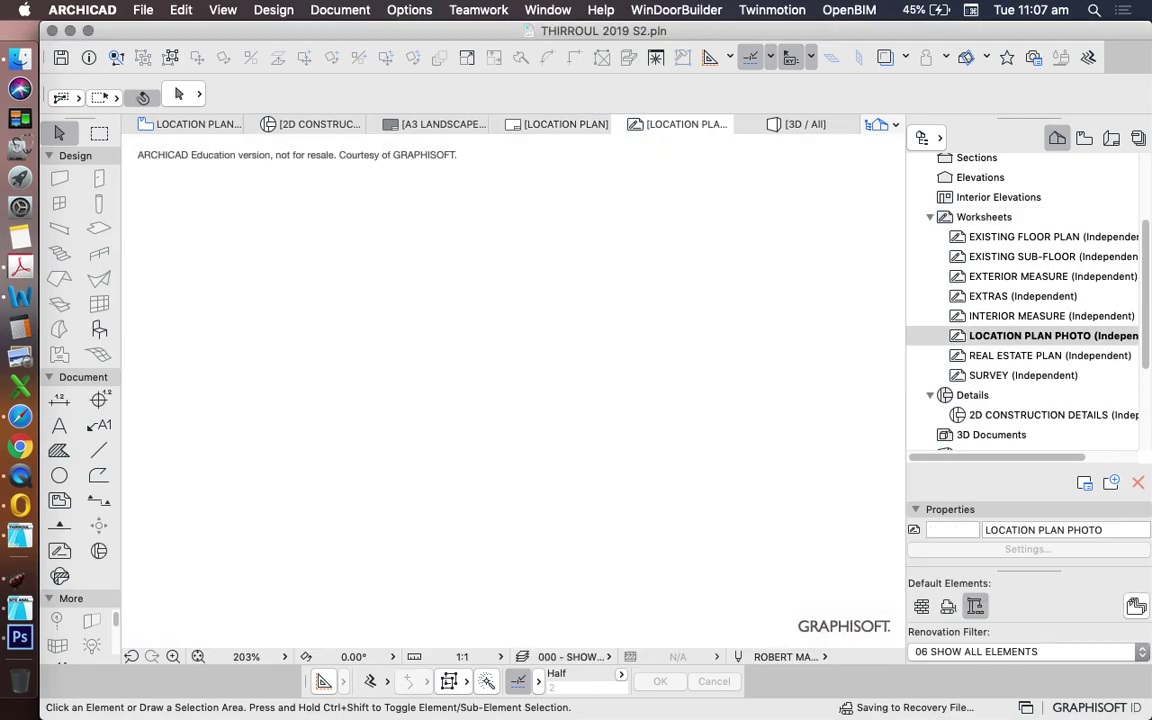
{"action": "left_click", "coordinate": [20, 56]}
- Drag the 11.05.57 am screenshot from the Desktop onto the LOCATION PLAN PHOTO worksheet
{"action": "left_click", "coordinate": [565, 418]}
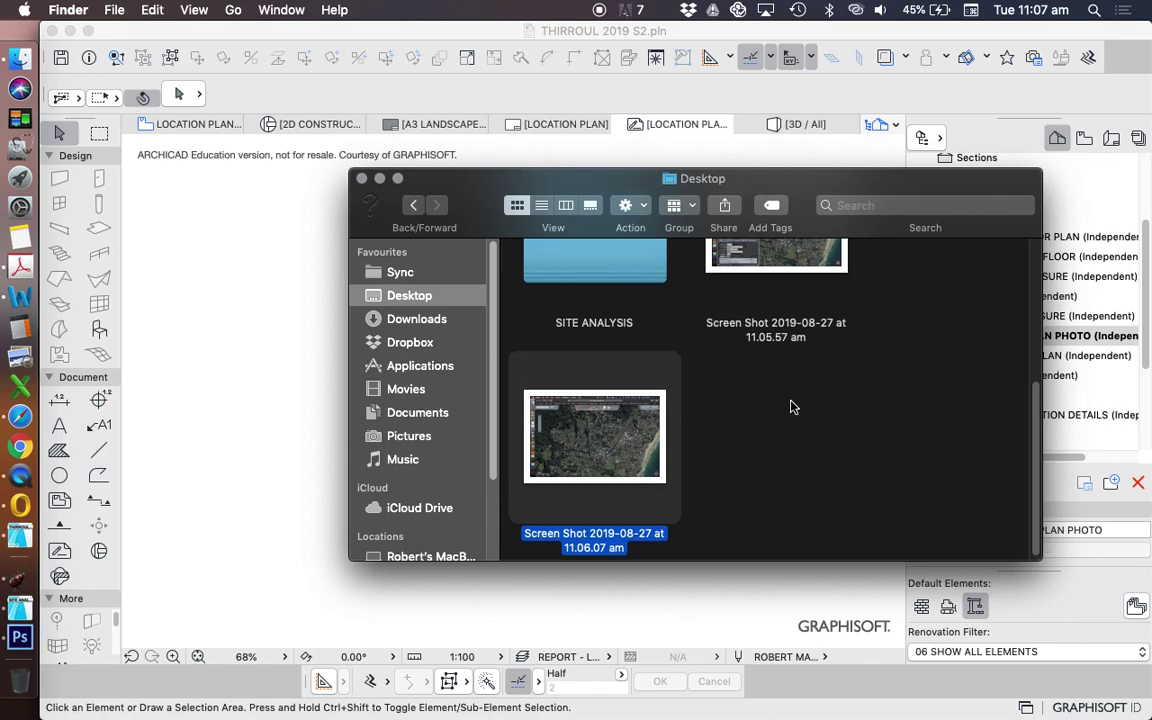
{"action": "scroll", "coordinate": [790, 400], "scroll_direction": "up", "scroll_amount": 4}
{"action": "scroll", "coordinate": [775, 360], "scroll_direction": "down", "scroll_amount": 4}
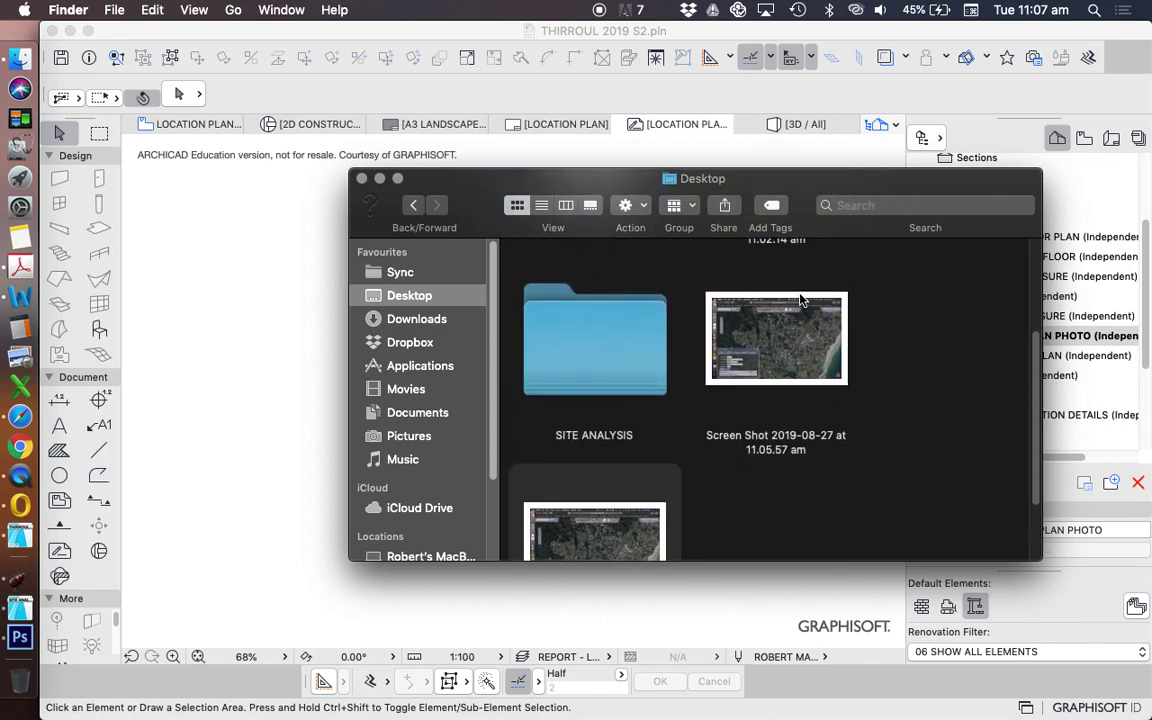
{"action": "left_click_drag", "start_coordinate": [794, 310], "coordinate": [260, 375]}
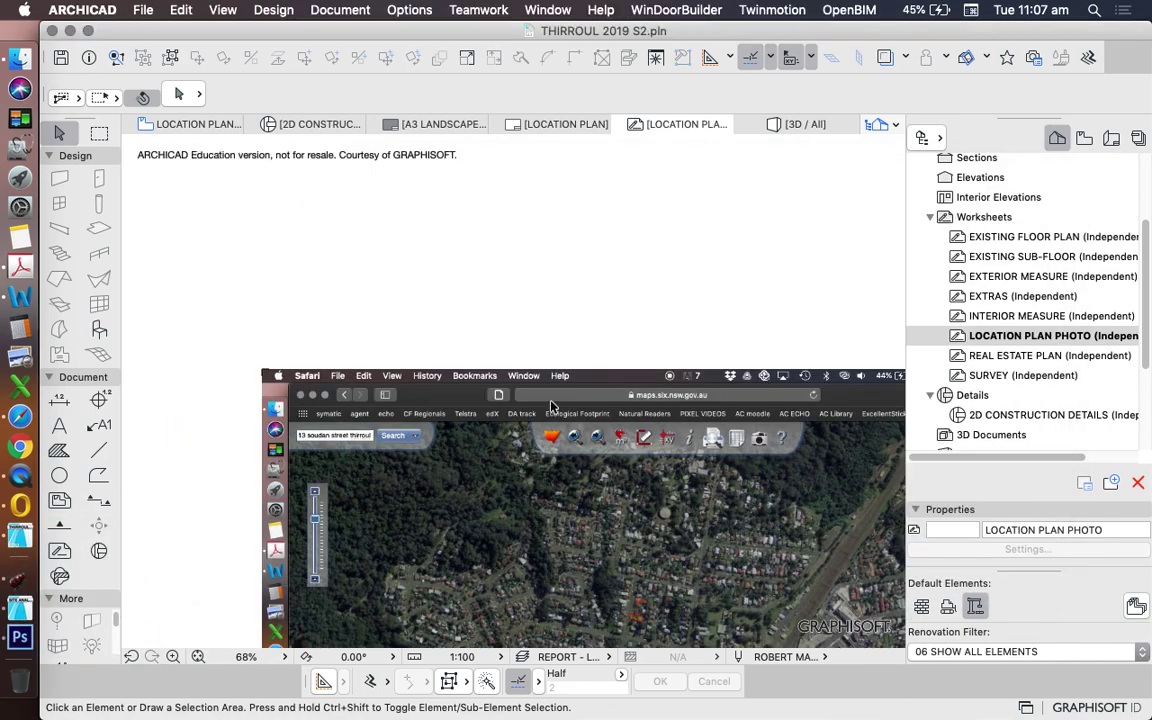
{"action": "scroll", "coordinate": [495, 305], "scroll_direction": "down", "scroll_amount": 6}
{"action": "scroll", "coordinate": [617, 360], "scroll_direction": "up", "scroll_amount": 4}
{"action": "scroll", "coordinate": [618, 390], "scroll_direction": "down", "scroll_amount": 2}
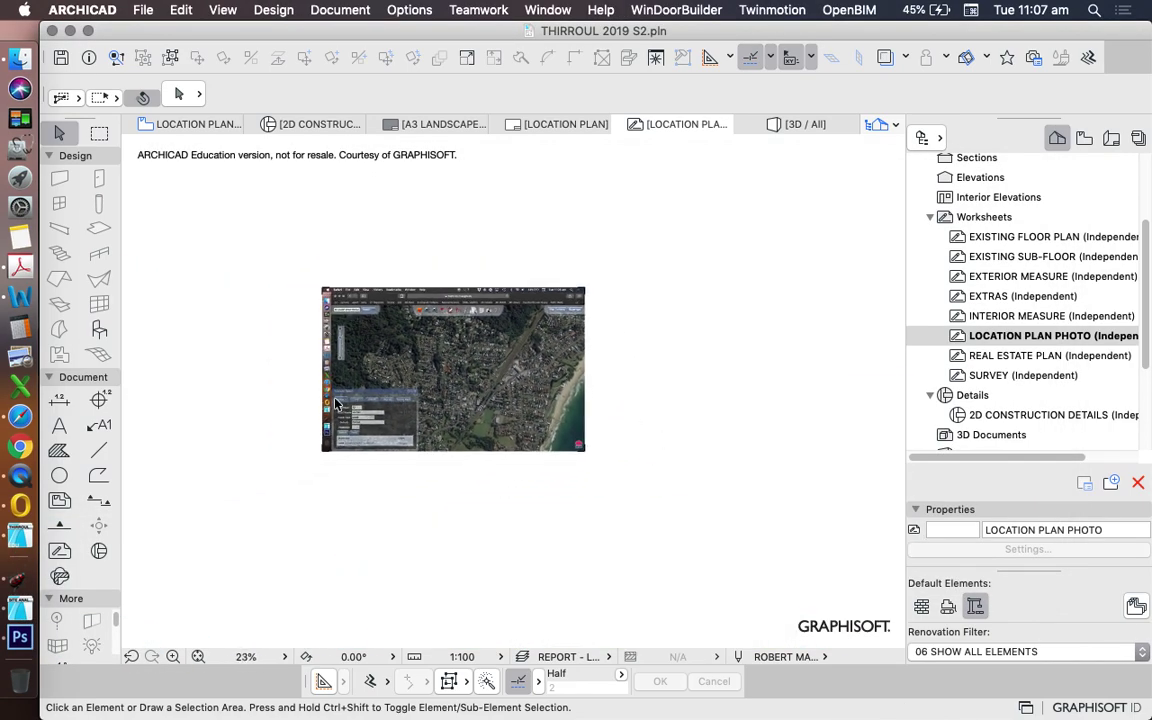
{"action": "left_click", "coordinate": [21, 62]}
- Drag the 11.06.07 am screenshot onto the worksheet on top of the first image
{"action": "left_click", "coordinate": [776, 450]}
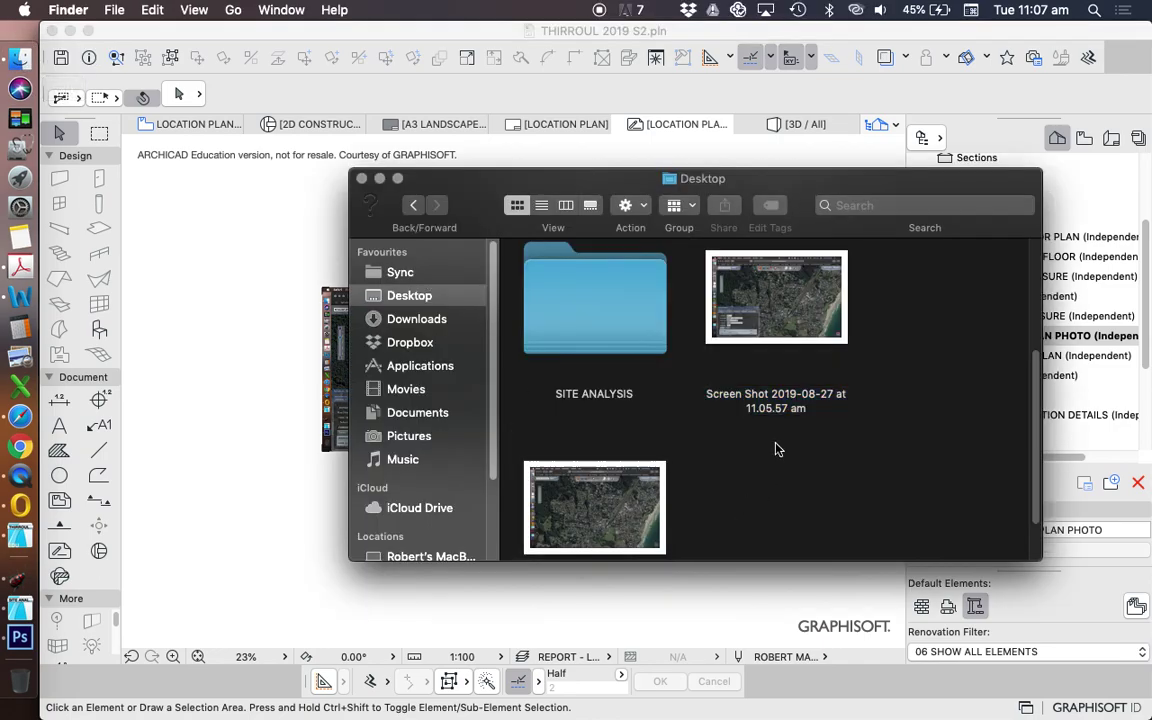
{"action": "scroll", "coordinate": [700, 440], "scroll_direction": "down", "scroll_amount": 2}
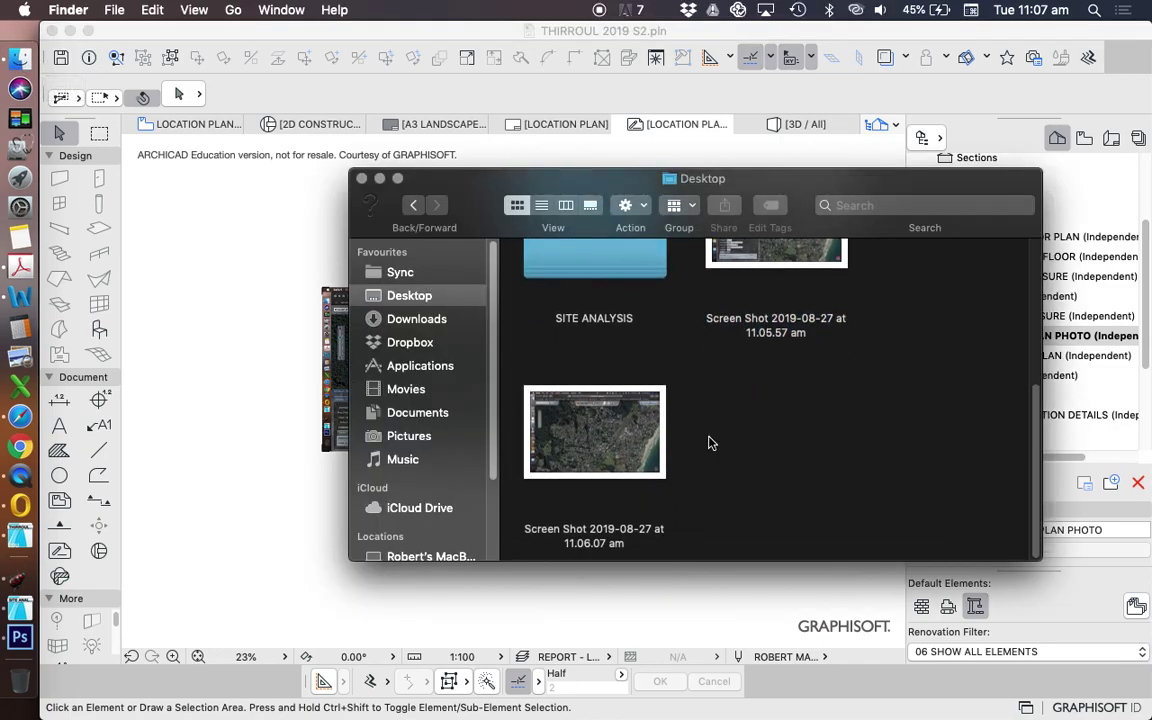
{"action": "left_click_drag", "start_coordinate": [586, 447], "coordinate": [321, 288]}
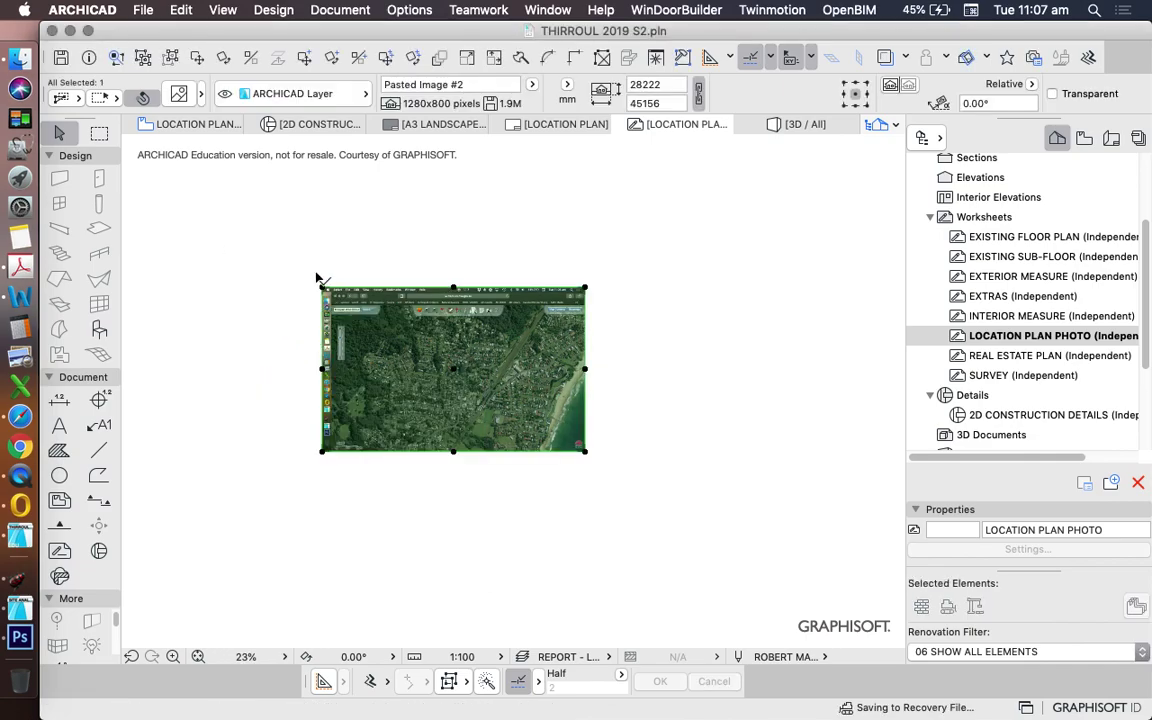
{"action": "left_click", "coordinate": [579, 460]}
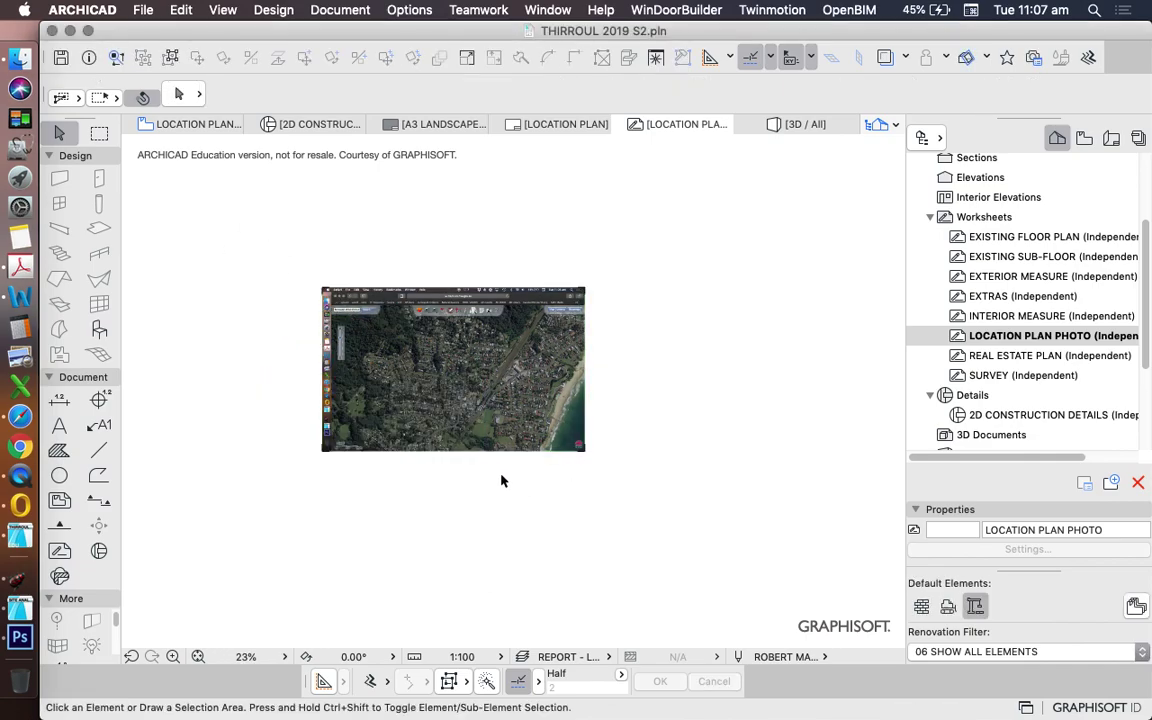
{"action": "scroll", "coordinate": [484, 324], "scroll_direction": "up", "scroll_amount": 2}
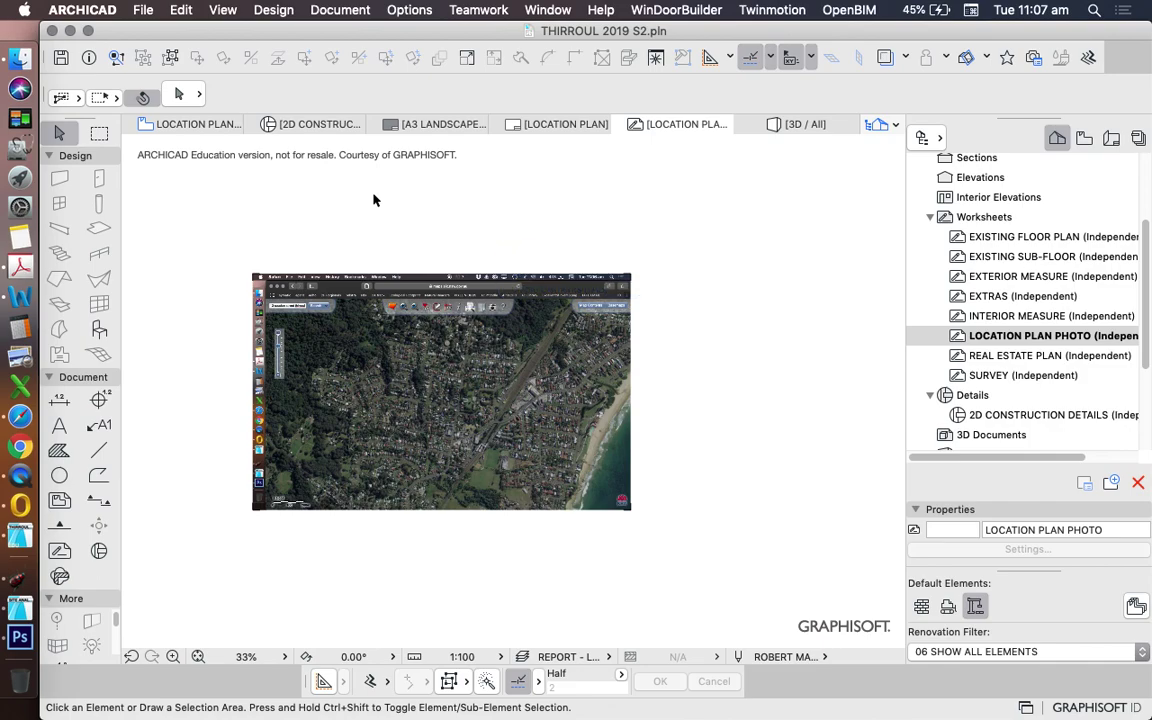
{"action": "scroll", "coordinate": [662, 252], "scroll_direction": "down", "scroll_amount": 2}
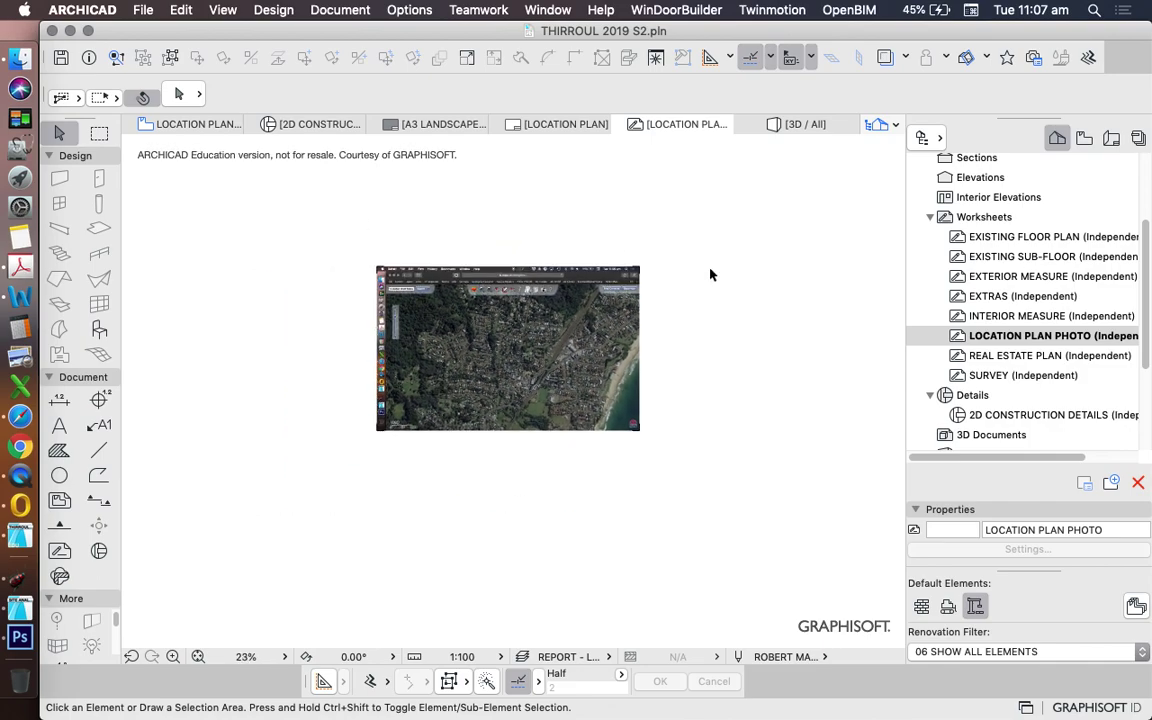
{"action": "left_click", "coordinate": [333, 223]}
- Select both aerial images and run Edit > Reshape > Resize with Define graphically ticked
{"action": "left_click", "coordinate": [442, 314]}
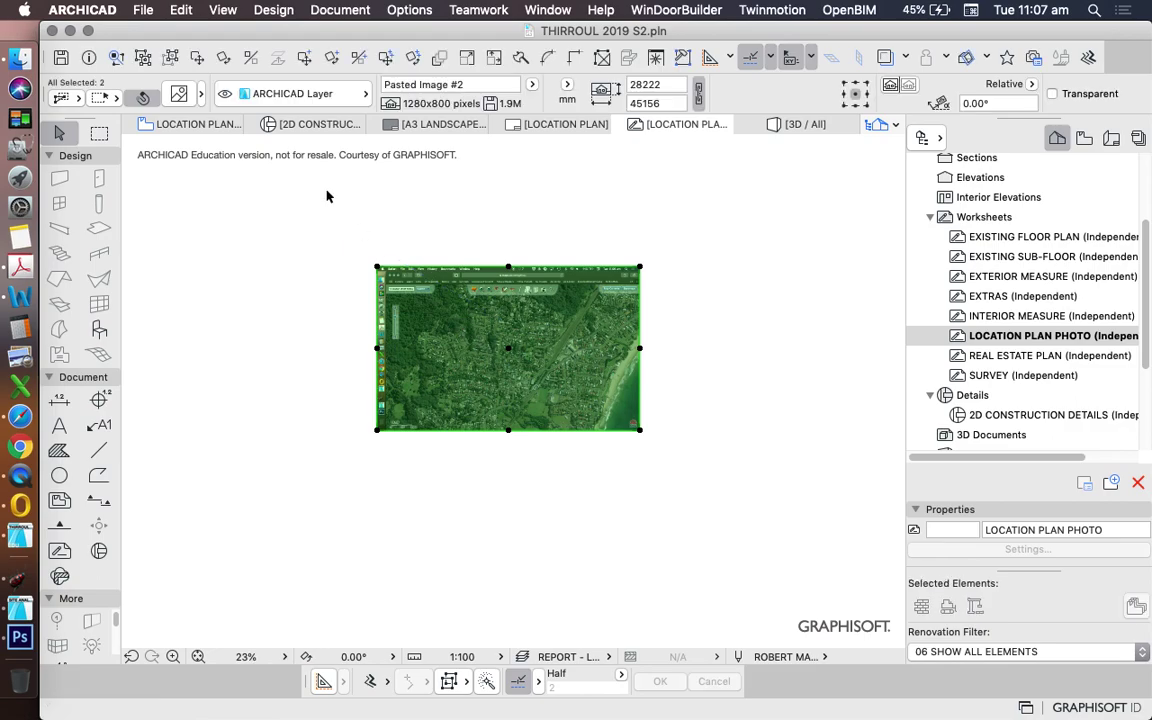
{"action": "left_click", "coordinate": [305, 218]}
{"action": "left_click", "coordinate": [305, 218]}
{"action": "left_click", "coordinate": [728, 488]}
{"action": "left_click", "coordinate": [172, 10]}
{"action": "mouse_move", "coordinate": [220, 374]}
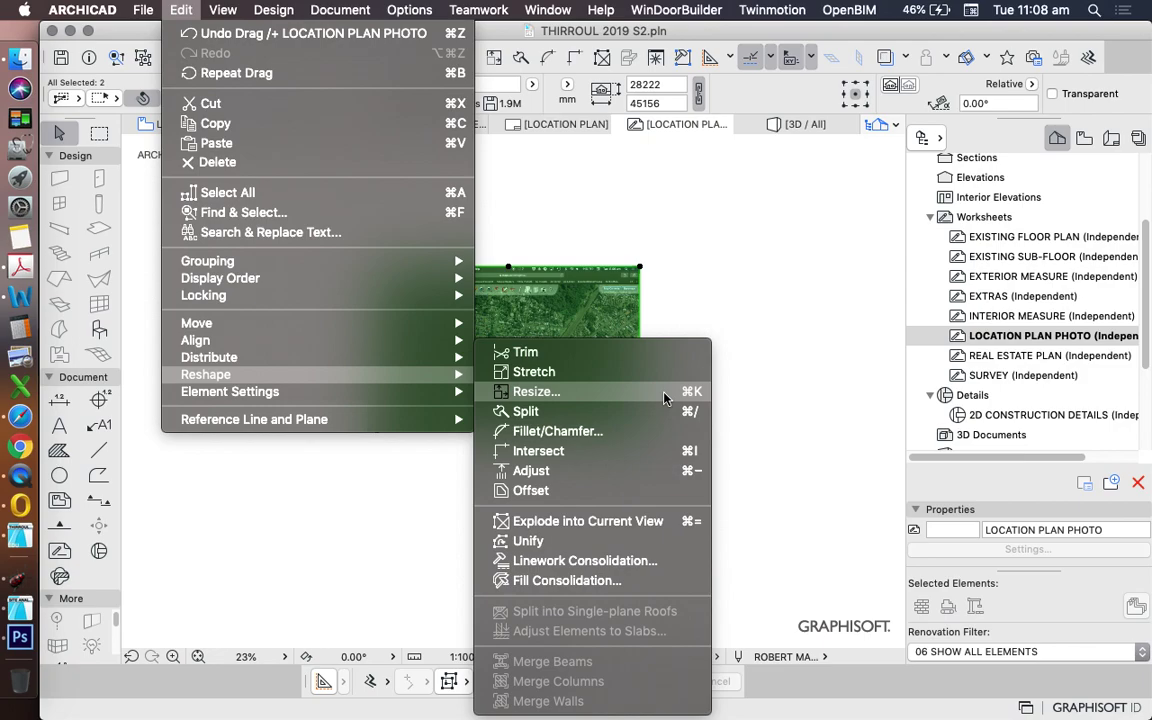
{"action": "left_click", "coordinate": [673, 397]}
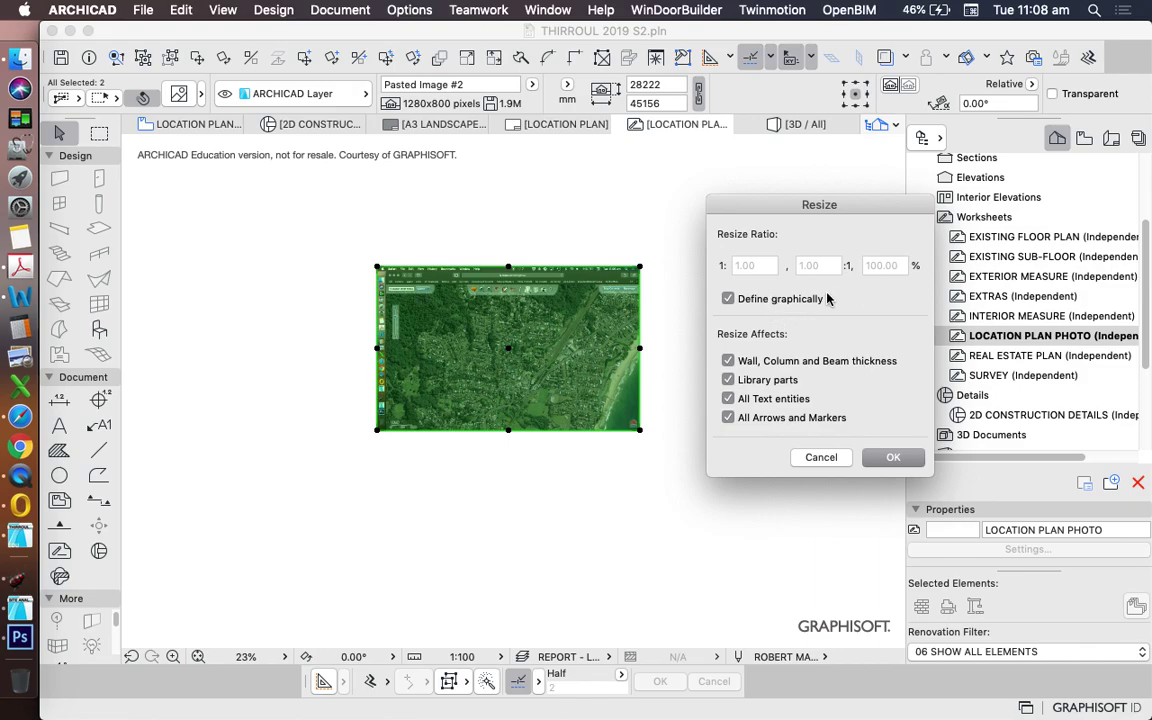
{"action": "left_click", "coordinate": [893, 456]}
- Pick the 200m scale-bar mark as the first resize reference length
{"action": "scroll", "coordinate": [432, 450], "scroll_direction": "up", "scroll_amount": 5}
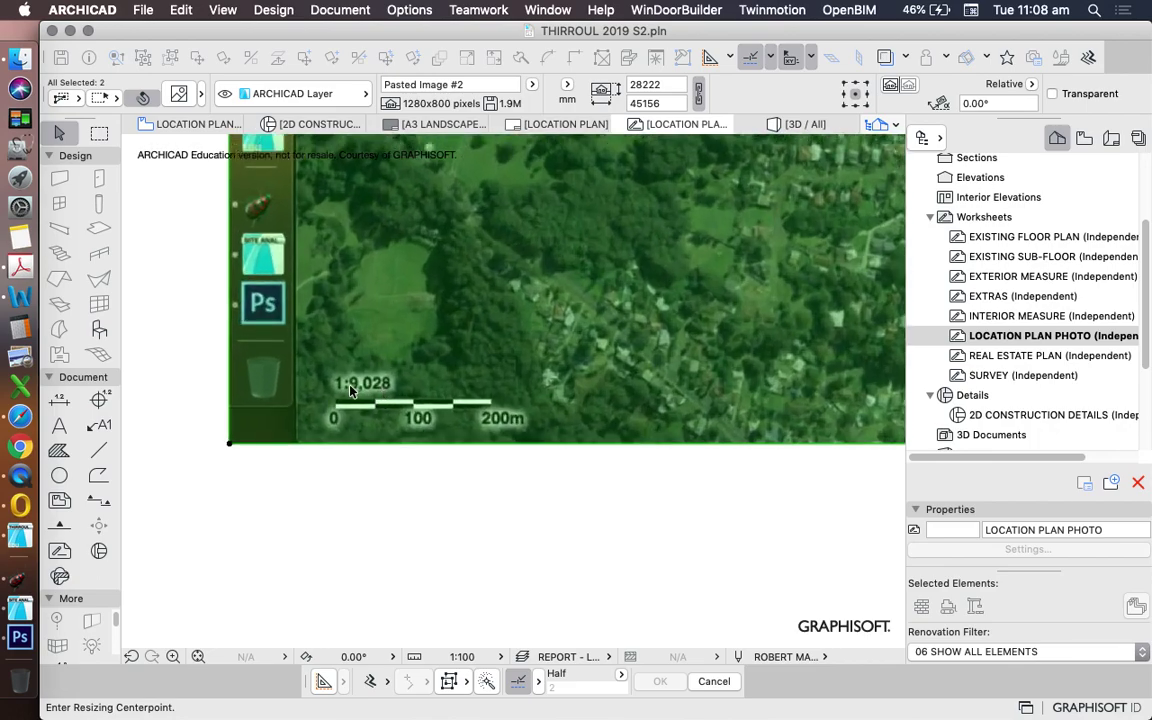
{"action": "scroll", "coordinate": [350, 392], "scroll_direction": "up", "scroll_amount": 2}
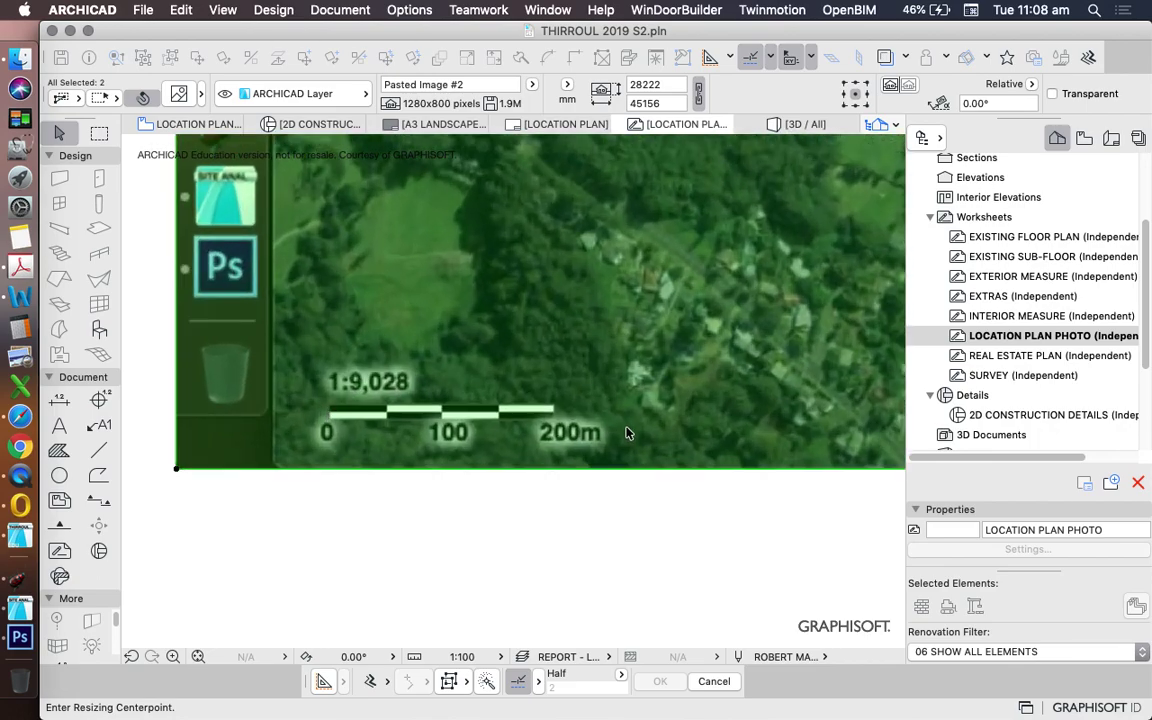
{"action": "scroll", "coordinate": [577, 401], "scroll_direction": "up", "scroll_amount": 2}
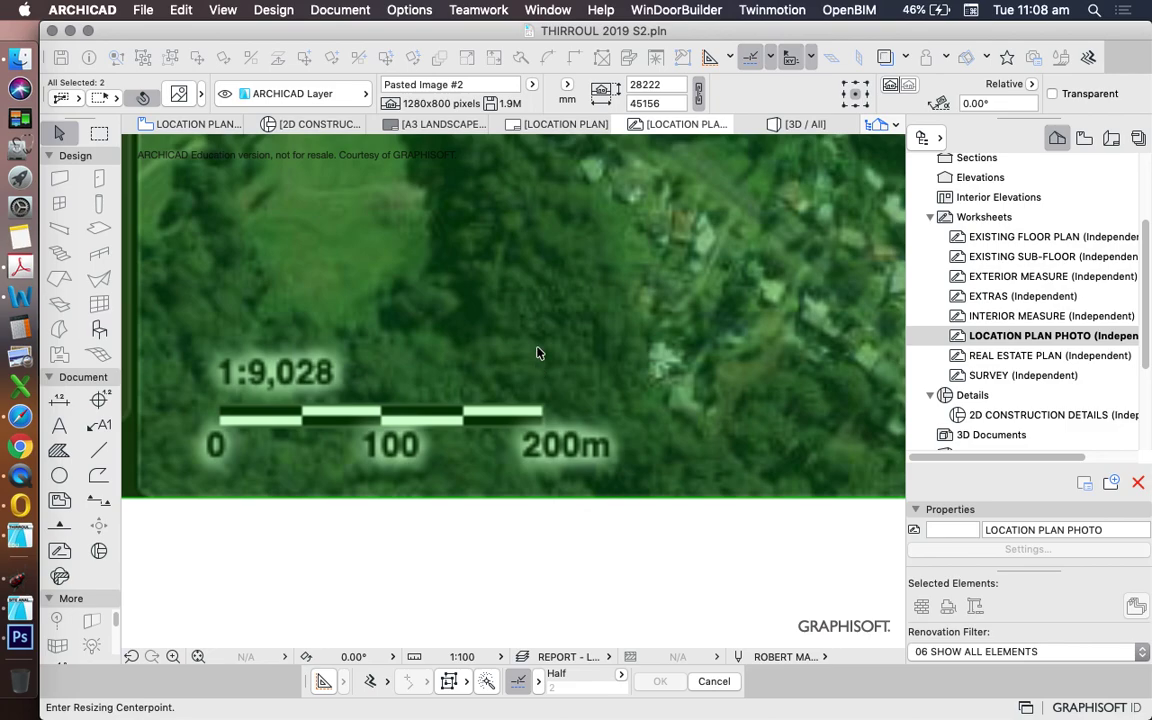
{"action": "scroll", "coordinate": [250, 428], "scroll_direction": "up", "scroll_amount": 4}
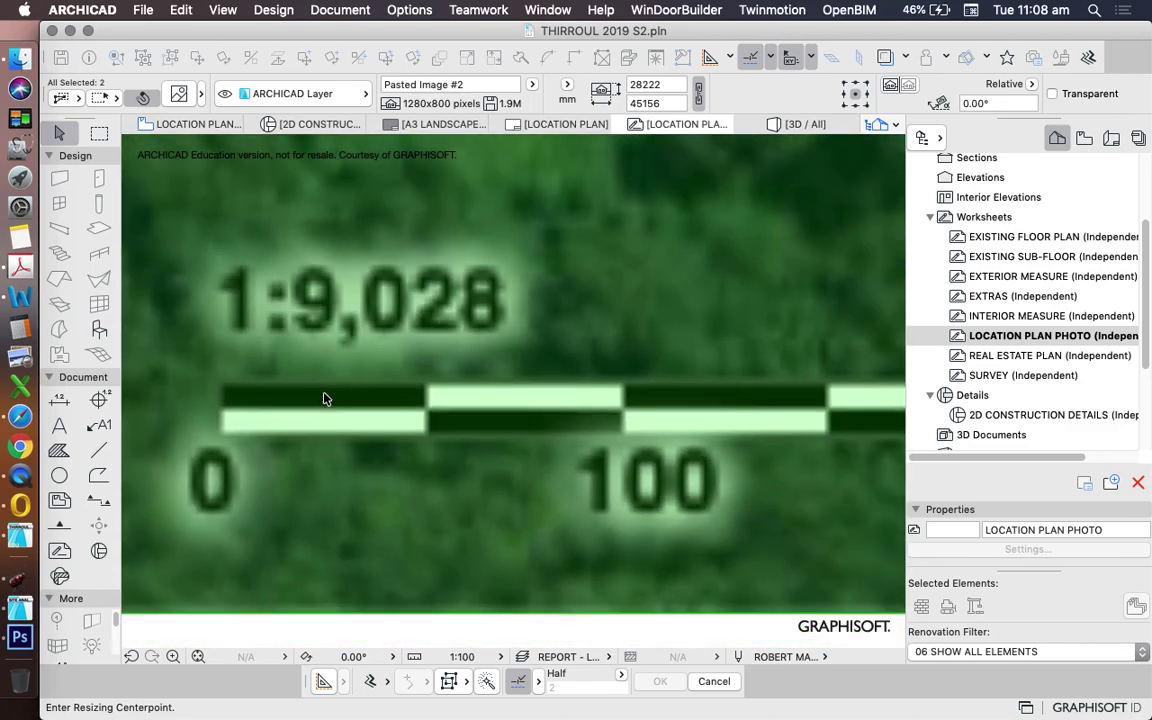
{"action": "scroll", "coordinate": [394, 421], "scroll_direction": "down", "scroll_amount": 3}
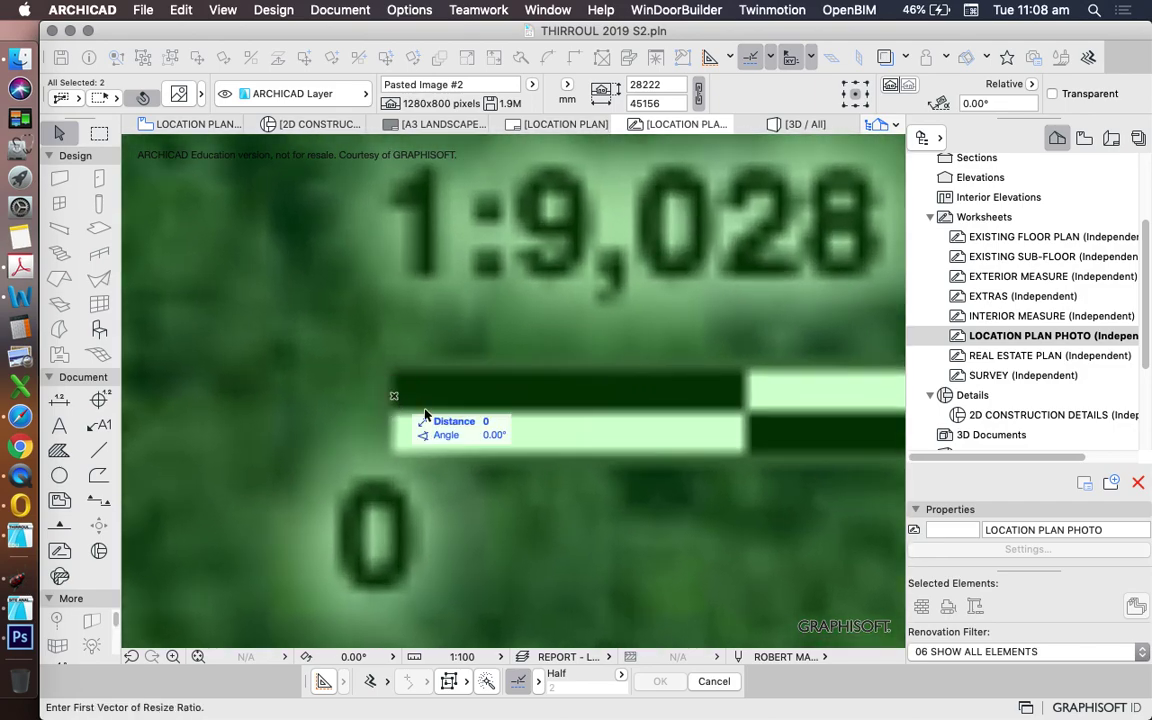
{"action": "scroll", "coordinate": [360, 380], "scroll_direction": "down", "scroll_amount": 4}
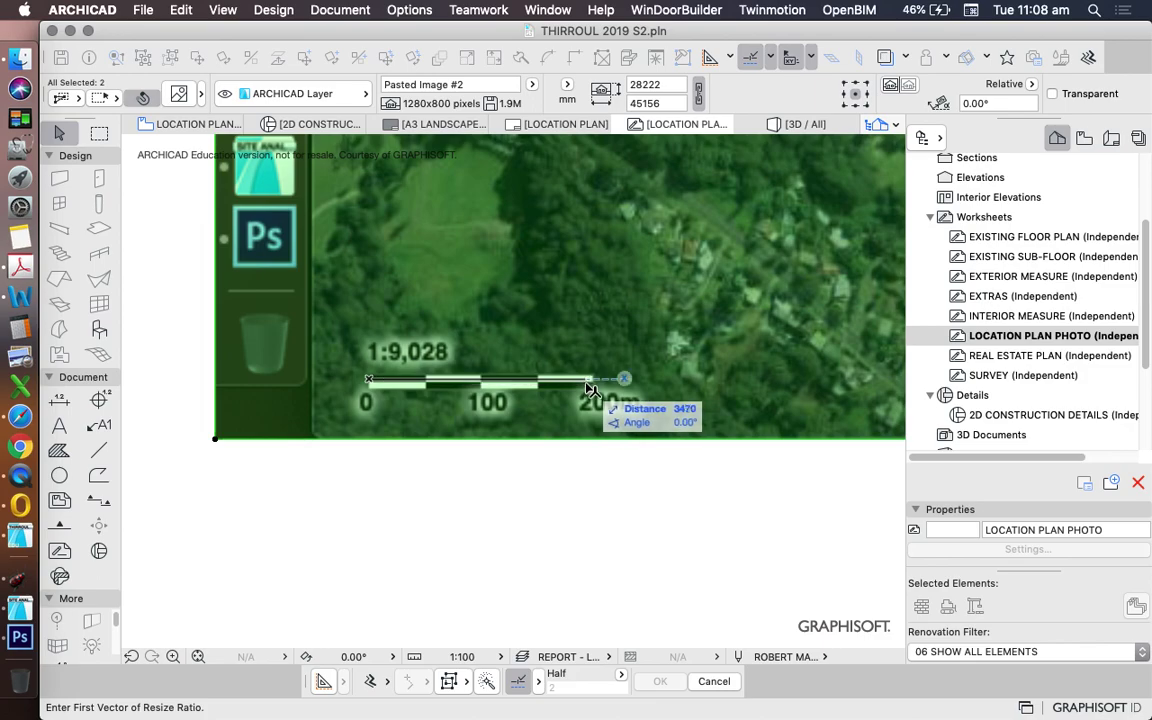
{"action": "scroll", "coordinate": [592, 400], "scroll_direction": "up", "scroll_amount": 4}
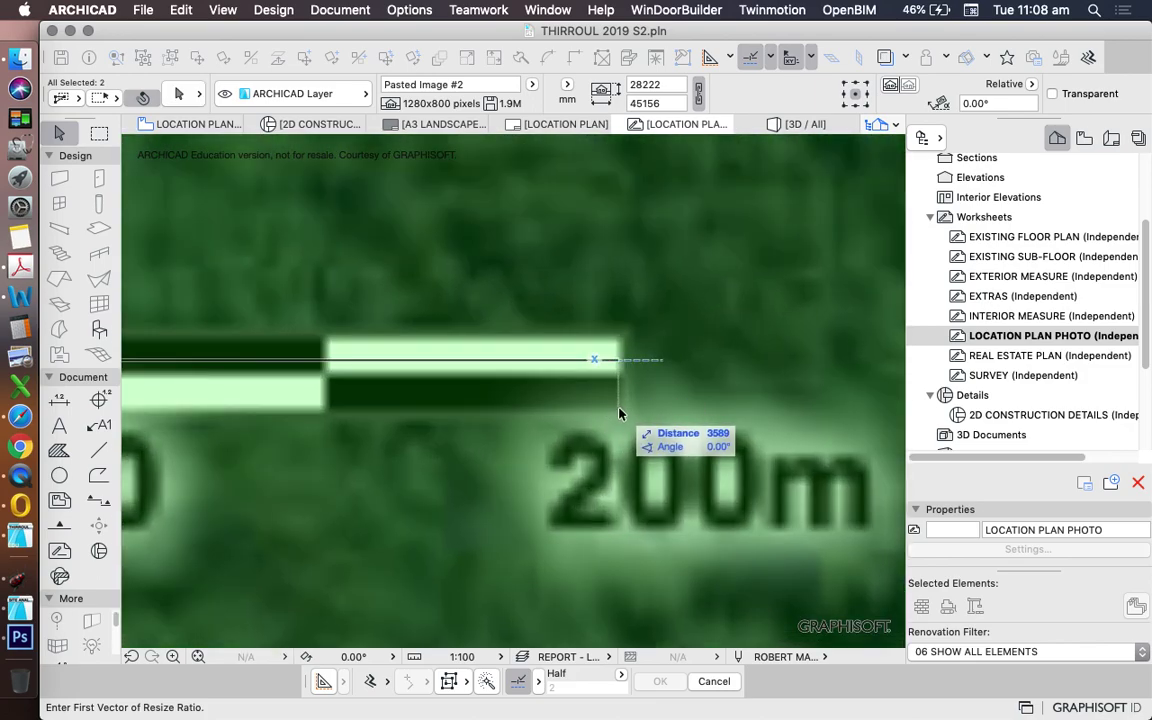
{"action": "left_click", "coordinate": [622, 413]}
- Enter 2000 as the resize distance to enlarge the image, then deselect it
{"action": "scroll", "coordinate": [622, 413], "scroll_direction": "down", "scroll_amount": 5}
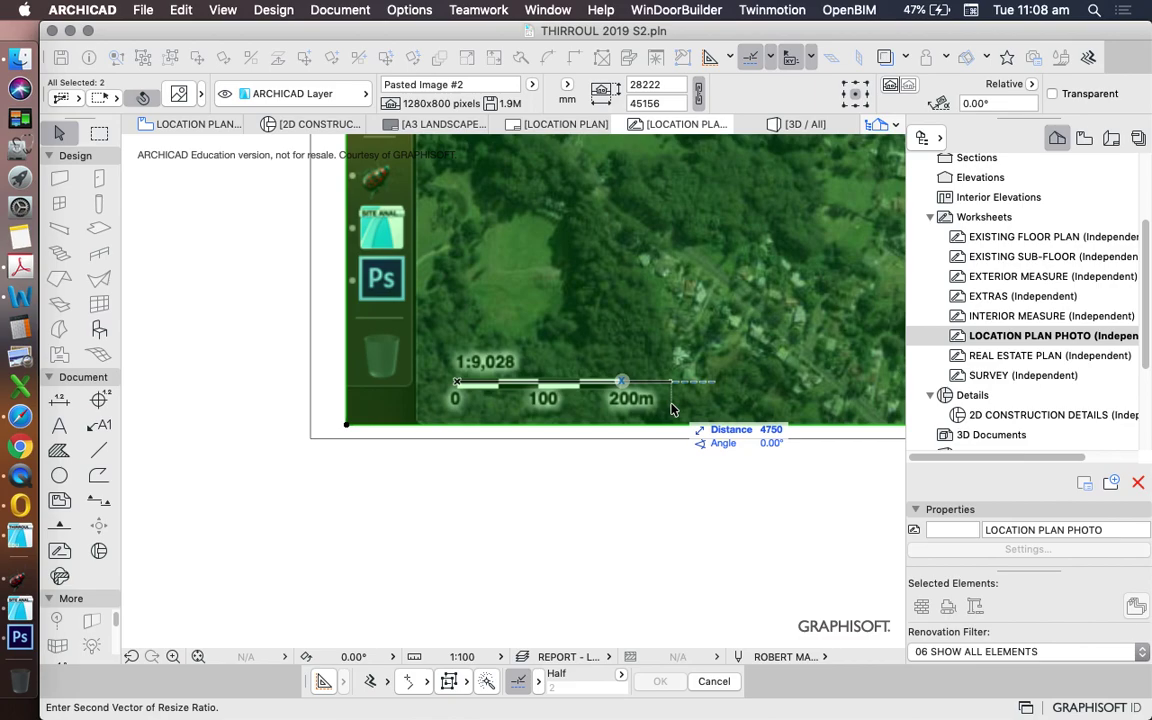
{"action": "type", "text": "200"}
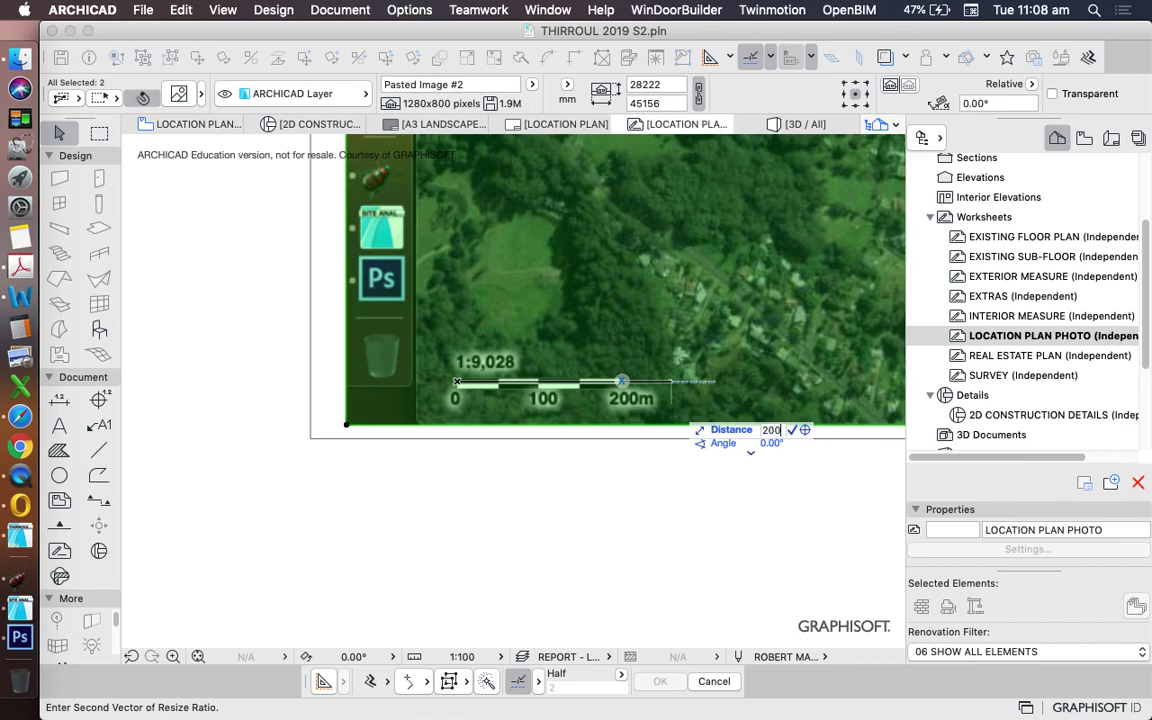
{"action": "type", "text": "000"}
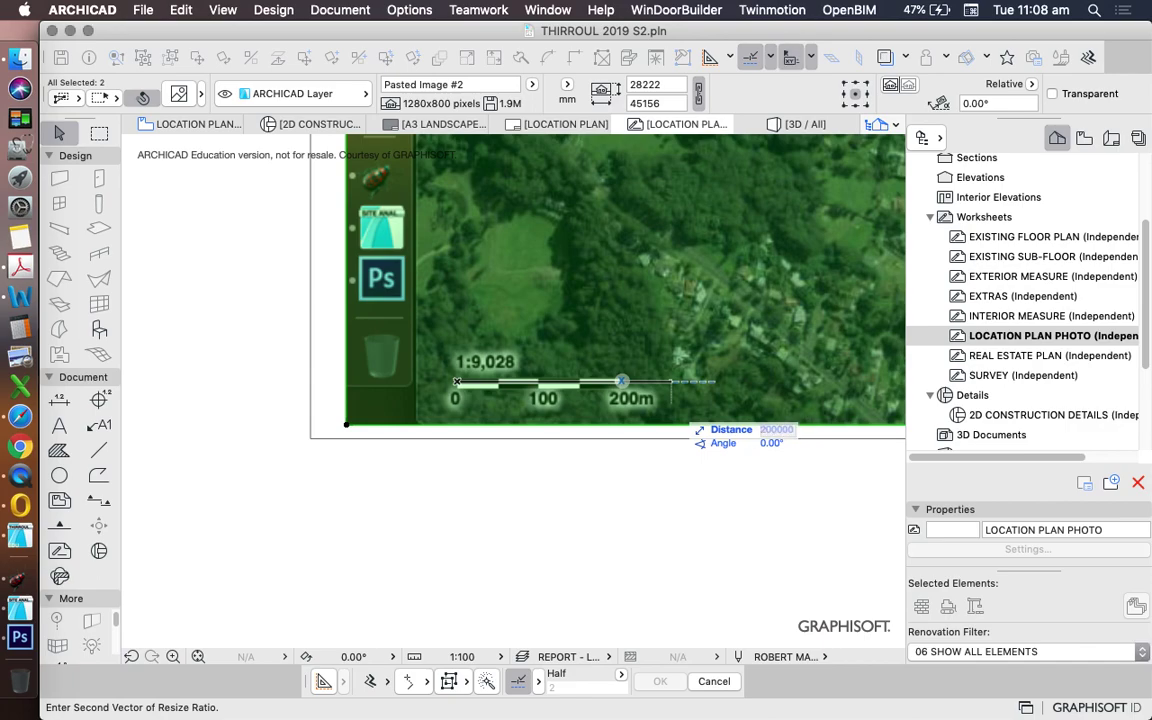
{"action": "key", "text": "Return"}
{"action": "scroll", "coordinate": [425, 407], "scroll_direction": "down", "scroll_amount": 10}
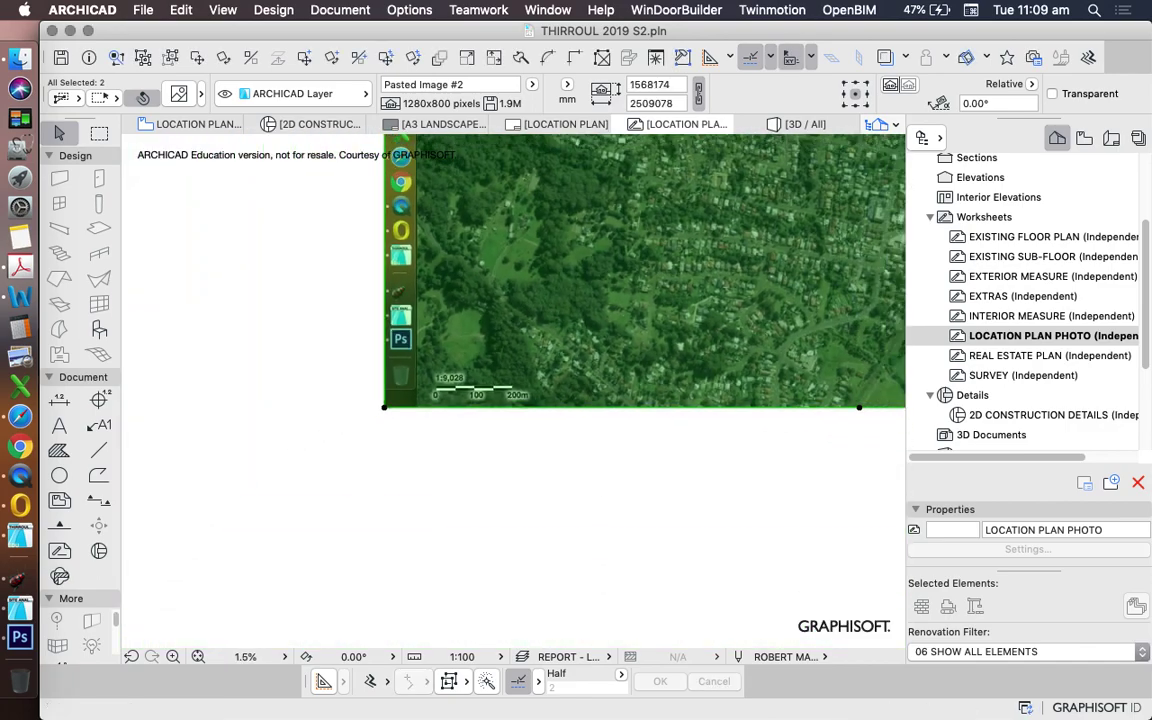
{"action": "scroll", "coordinate": [541, 291], "scroll_direction": "up", "scroll_amount": 3}
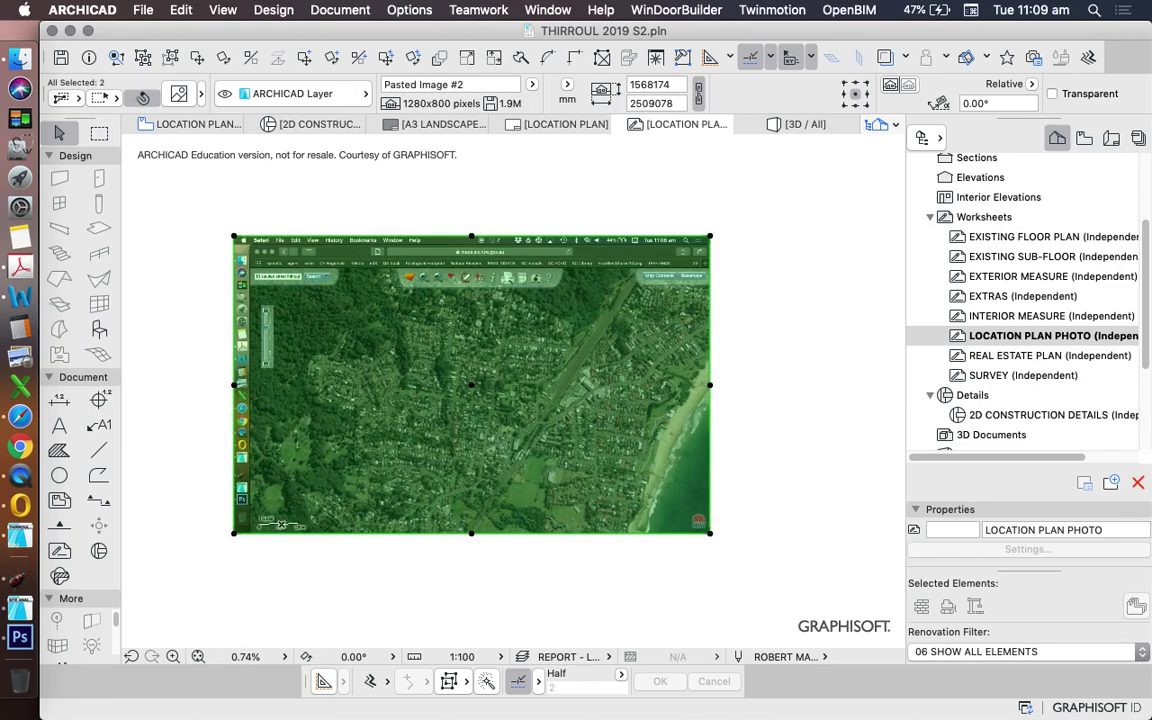
{"action": "scroll", "coordinate": [578, 237], "scroll_direction": "down", "scroll_amount": 2}
{"action": "key", "text": "Escape"}
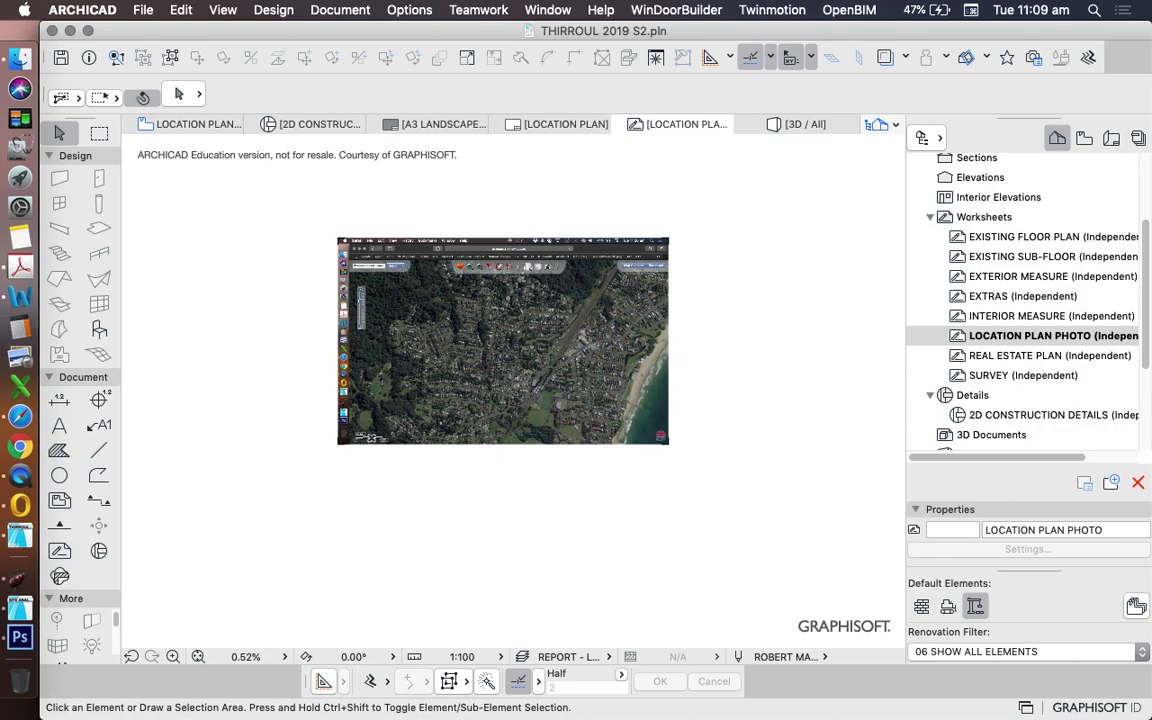
- Select the aerial image and send it to the back with Display Order > Send to Back
{"action": "key", "text": "super+a"}
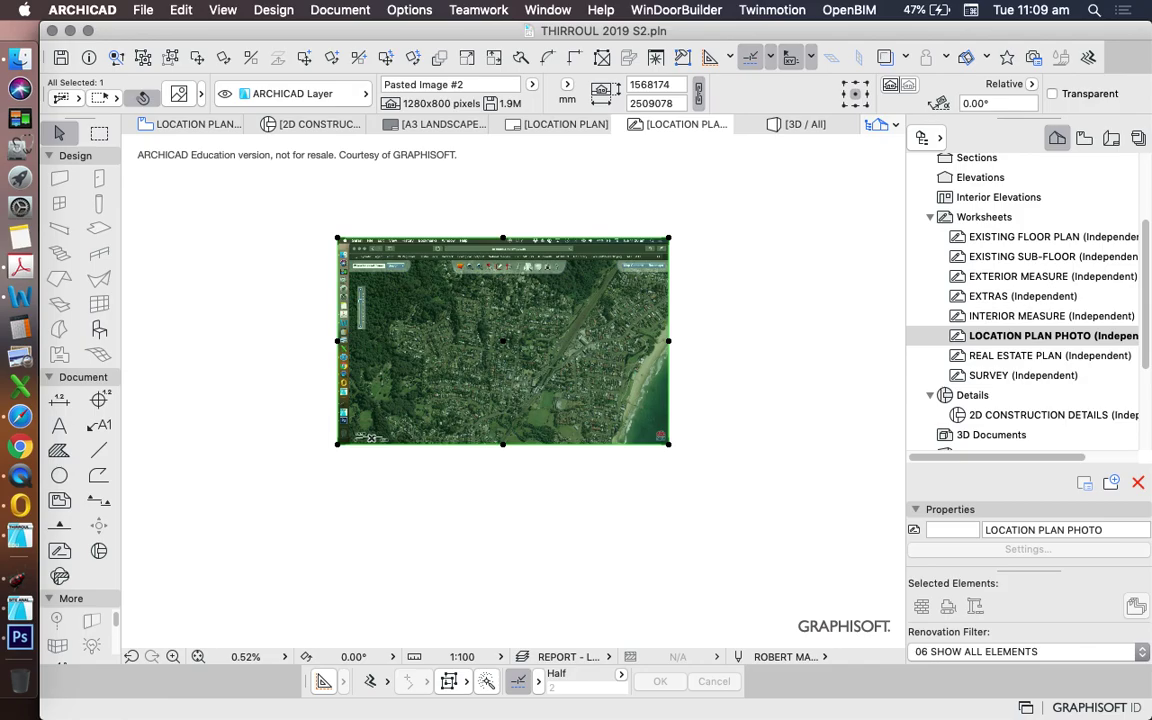
{"action": "right_click", "coordinate": [558, 170]}
{"action": "mouse_move", "coordinate": [784, 340]}
{"action": "left_click", "coordinate": [920, 404]}
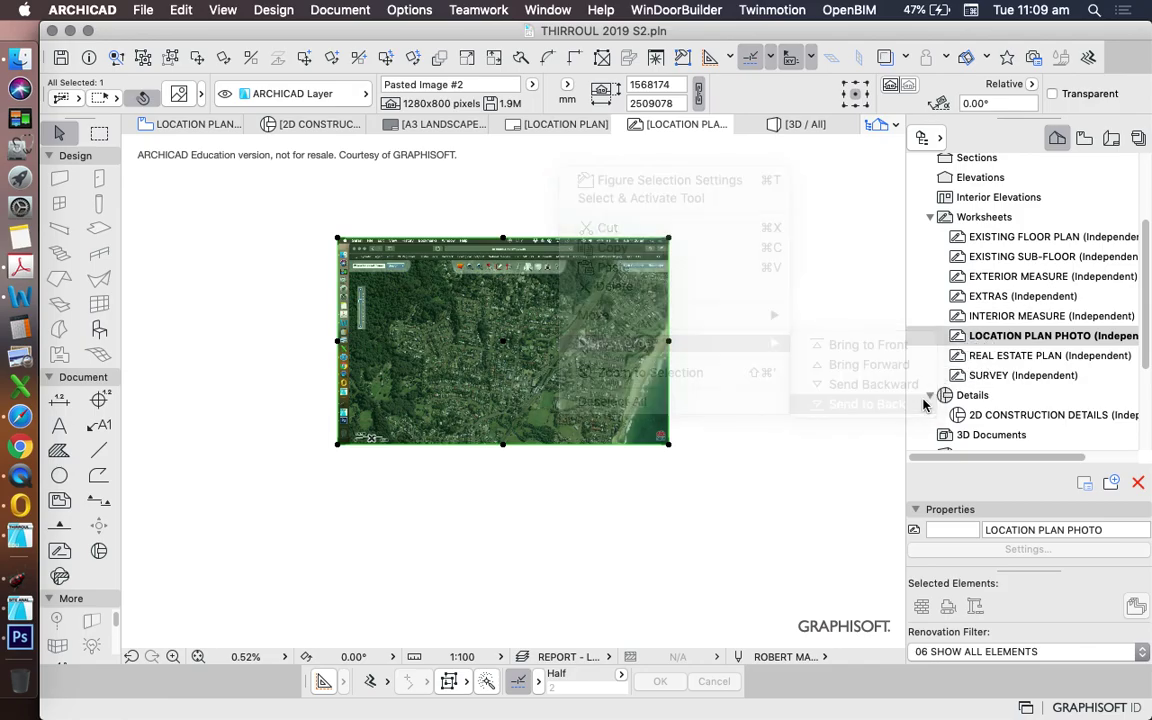
{"action": "left_click", "coordinate": [715, 504]}
{"action": "scroll", "coordinate": [514, 362], "scroll_direction": "up", "scroll_amount": 10}
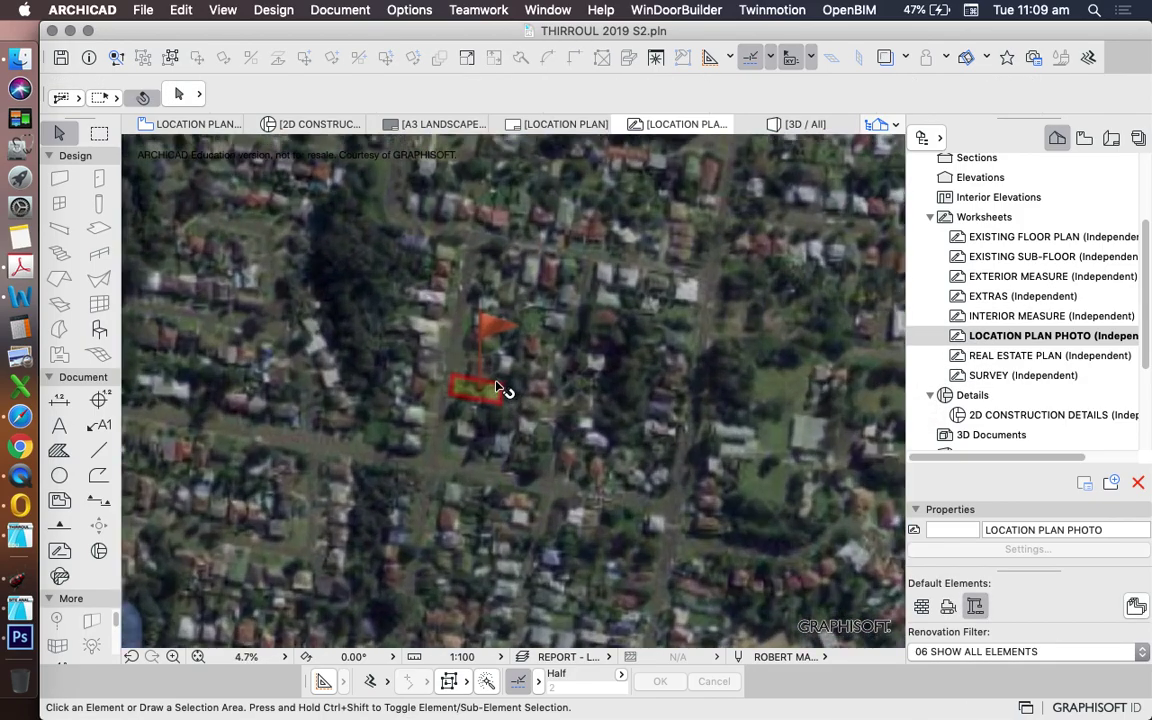
{"action": "scroll", "coordinate": [500, 388], "scroll_direction": "up", "scroll_amount": 3}
{"action": "scroll", "coordinate": [478, 367], "scroll_direction": "down", "scroll_amount": 12}
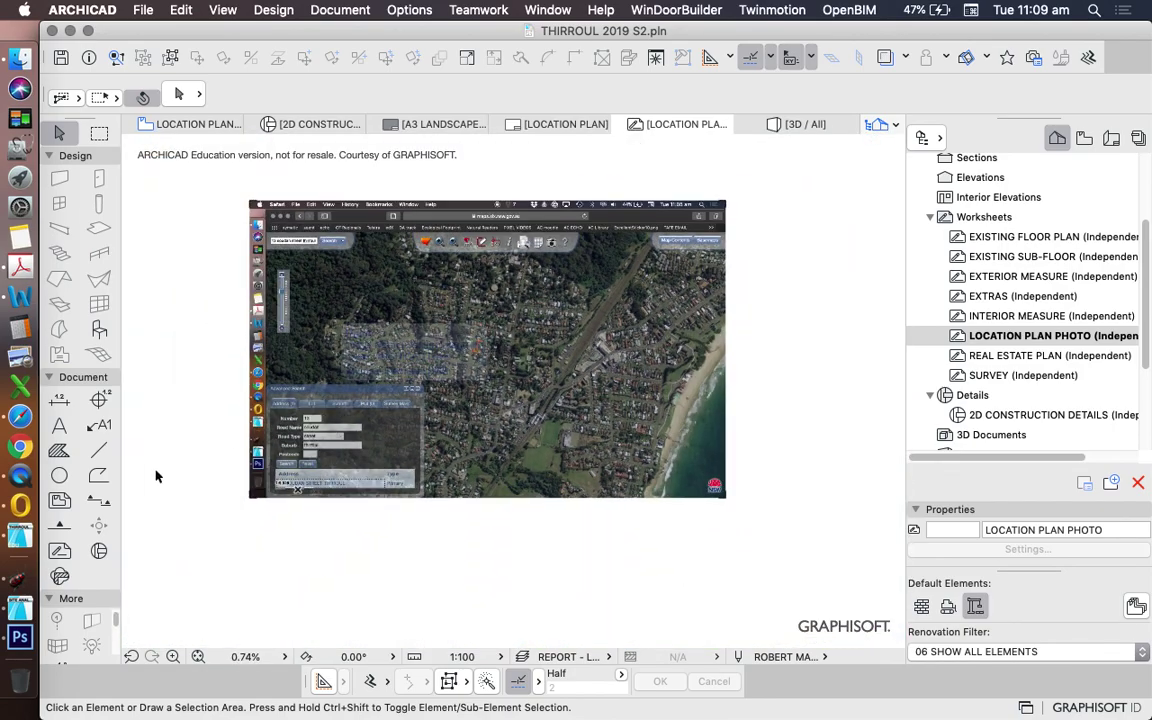
- Draw a red pen 20 rectangular polyline around the site lot on the aerial image
{"action": "left_click", "coordinate": [98, 475]}
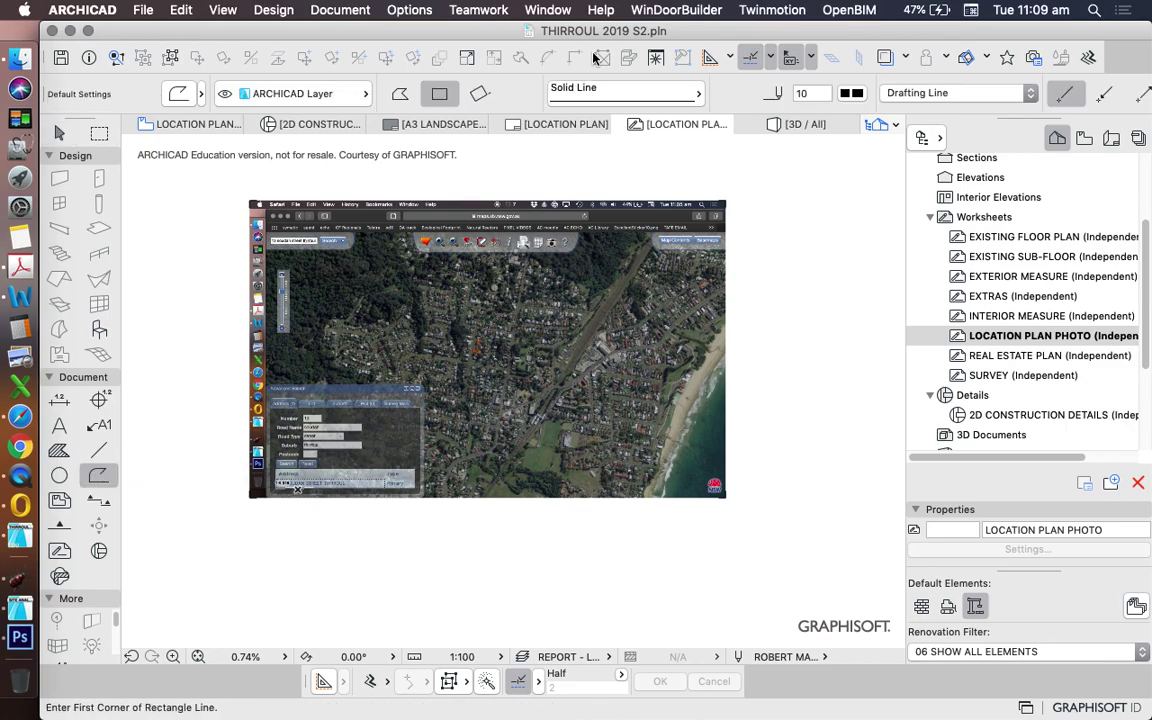
{"action": "left_click", "coordinate": [857, 95]}
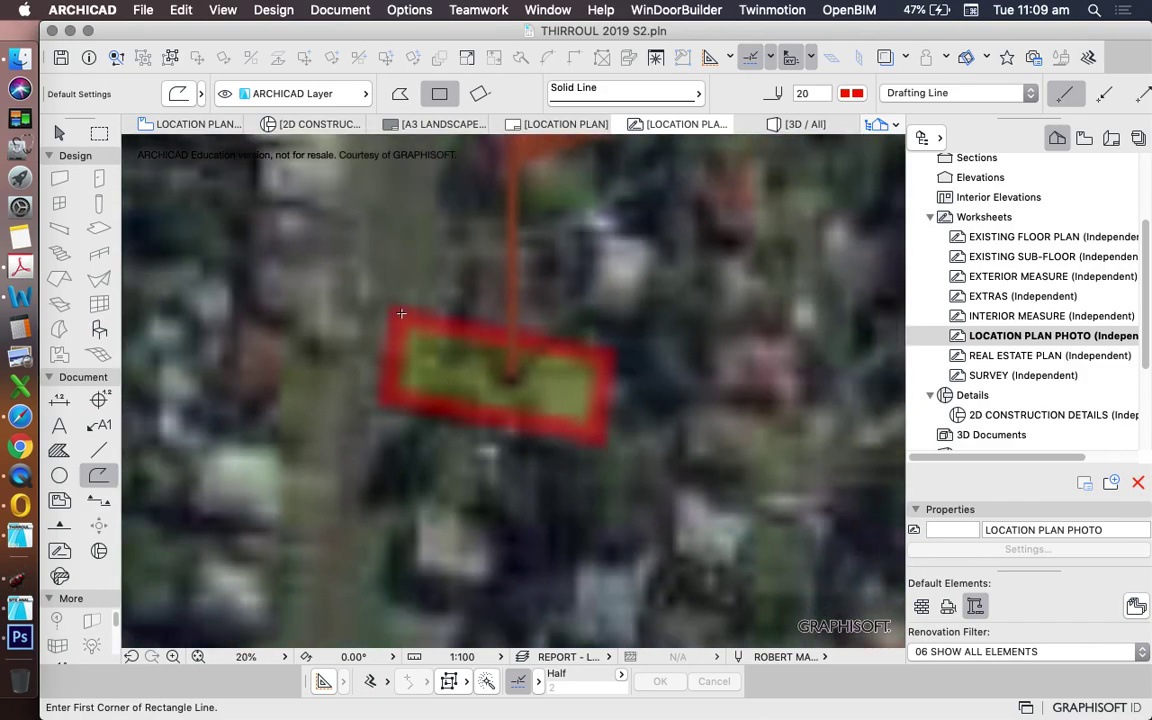
{"action": "left_click", "coordinate": [402, 318]}
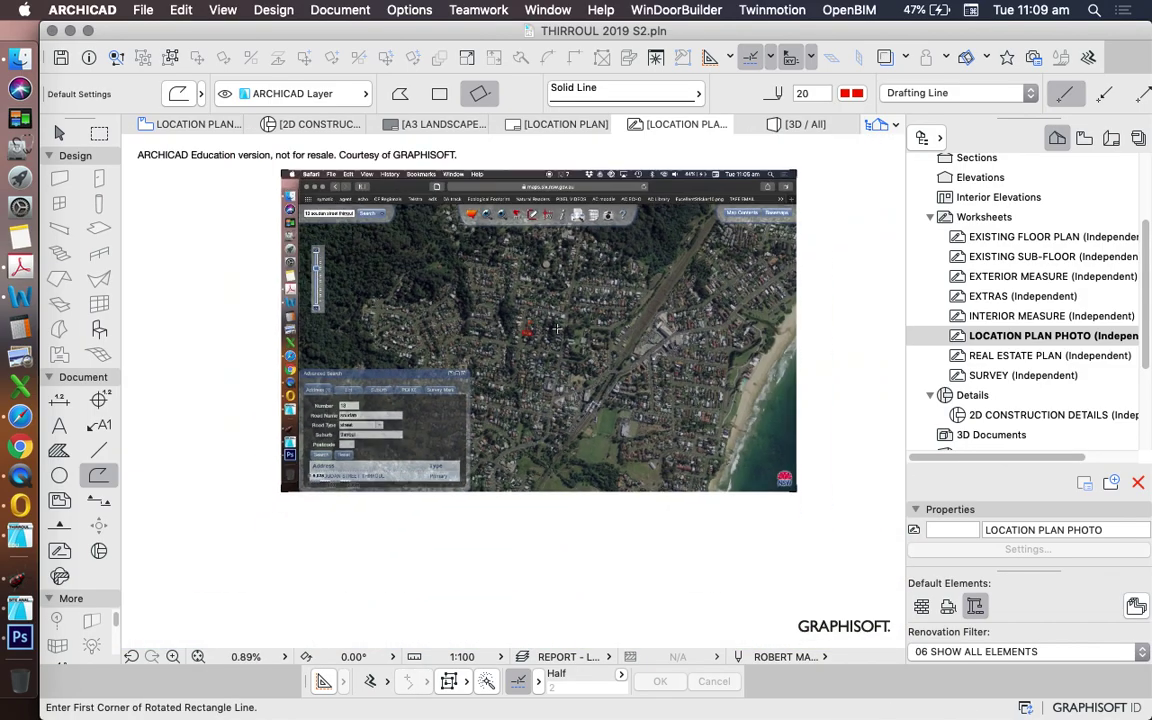
{"action": "key", "text": "Escape"}
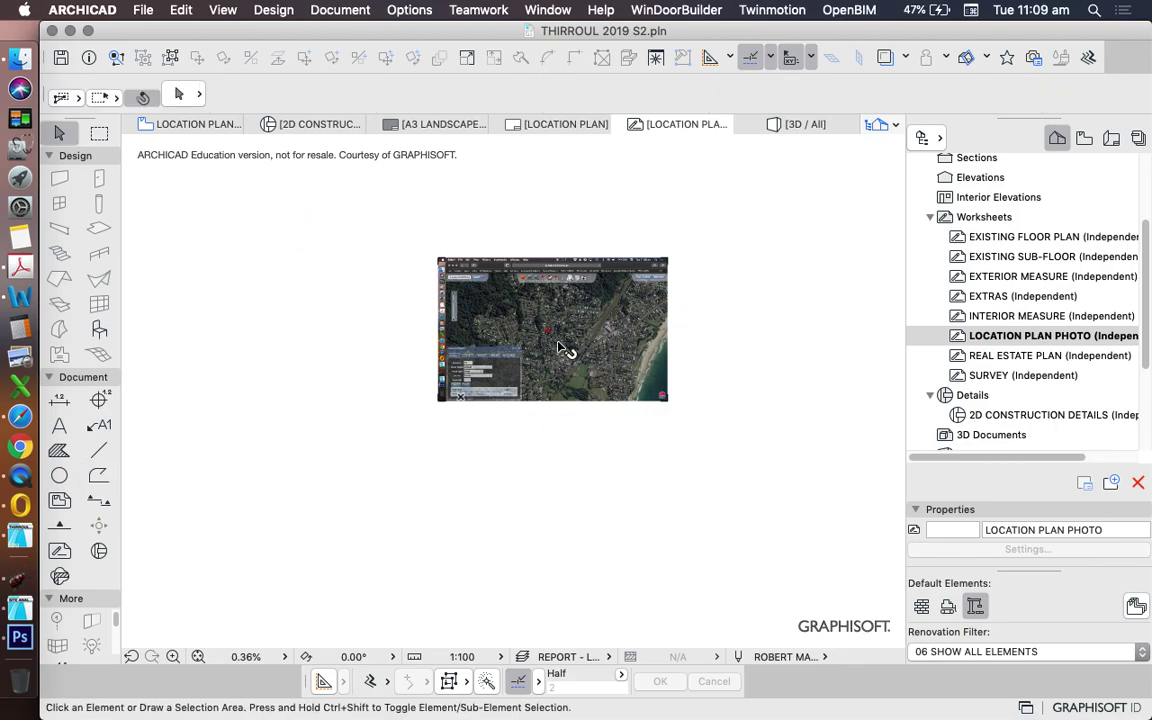
- Show 2. UPPER GROUND FLOOR as the trace reference from the Navigator
{"action": "scroll", "coordinate": [1035, 238], "scroll_direction": "up", "scroll_amount": 5}
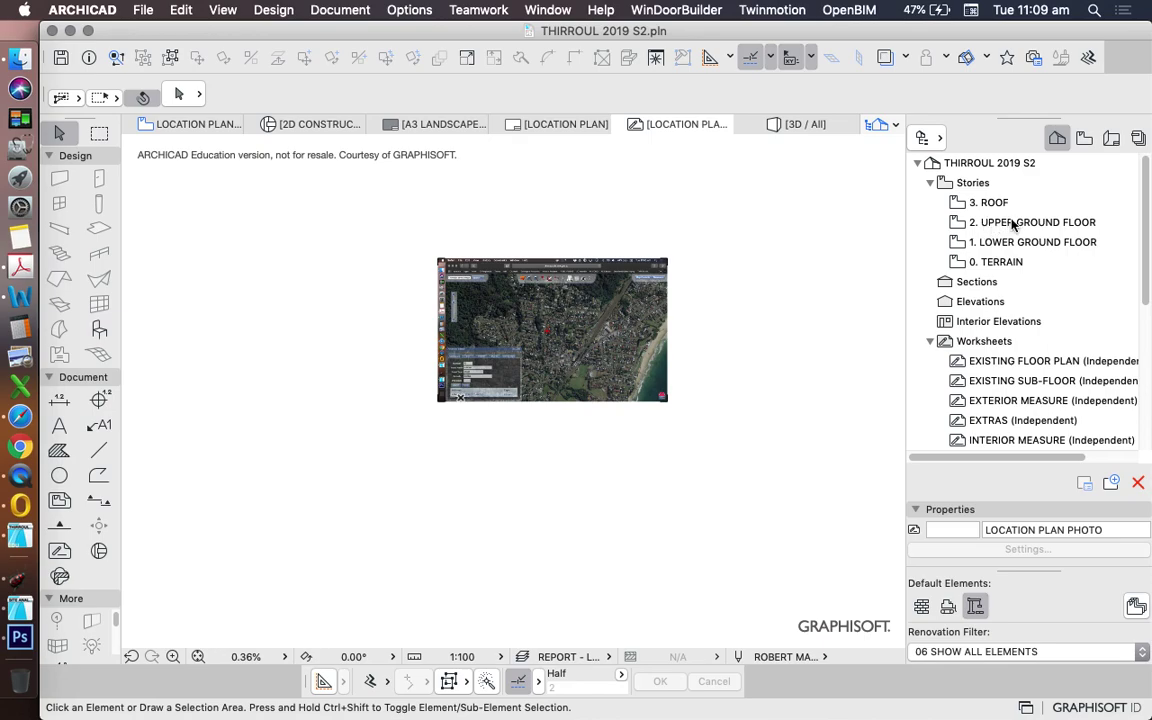
{"action": "right_click", "coordinate": [1004, 227]}
{"action": "left_click", "coordinate": [1000, 321]}
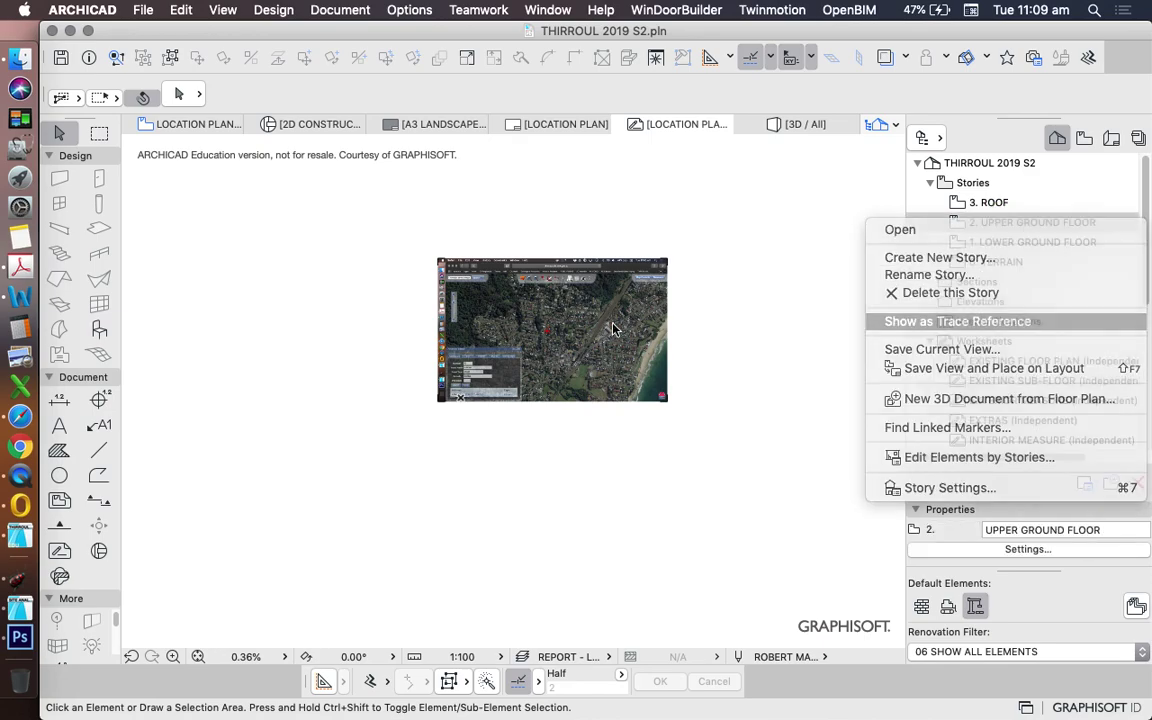
{"action": "left_click", "coordinate": [198, 656]}
{"action": "scroll", "coordinate": [590, 418], "scroll_direction": "down", "scroll_amount": 10}
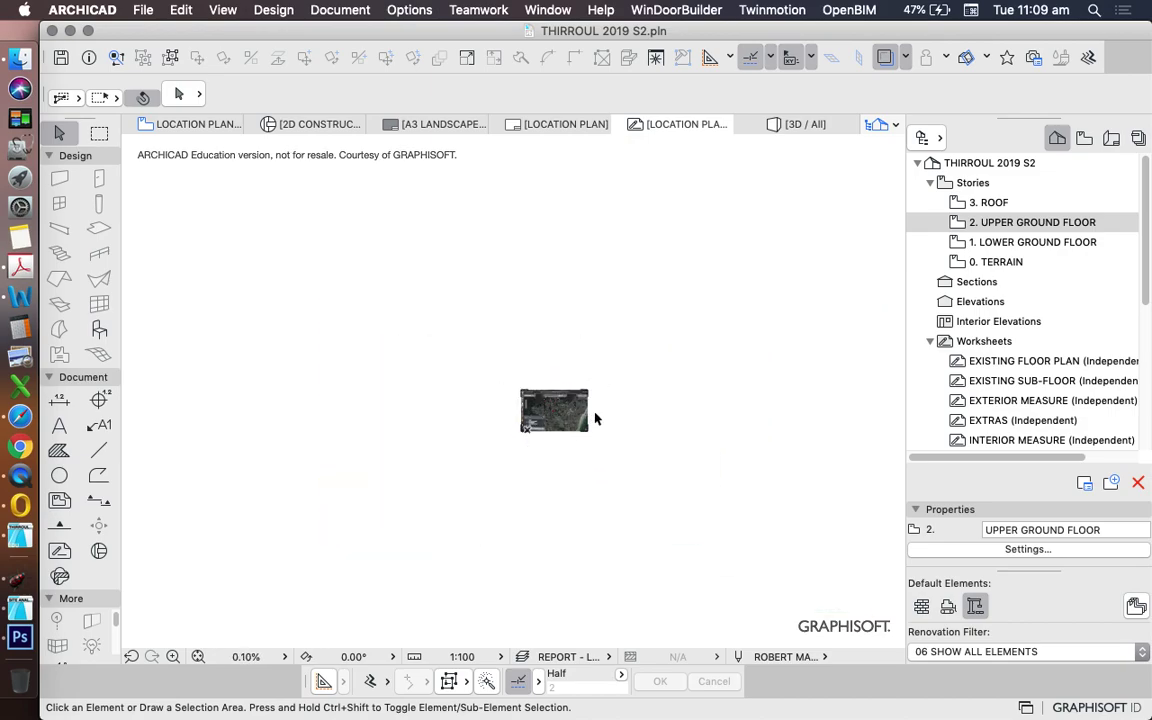
{"action": "scroll", "coordinate": [555, 415], "scroll_direction": "up", "scroll_amount": 4}
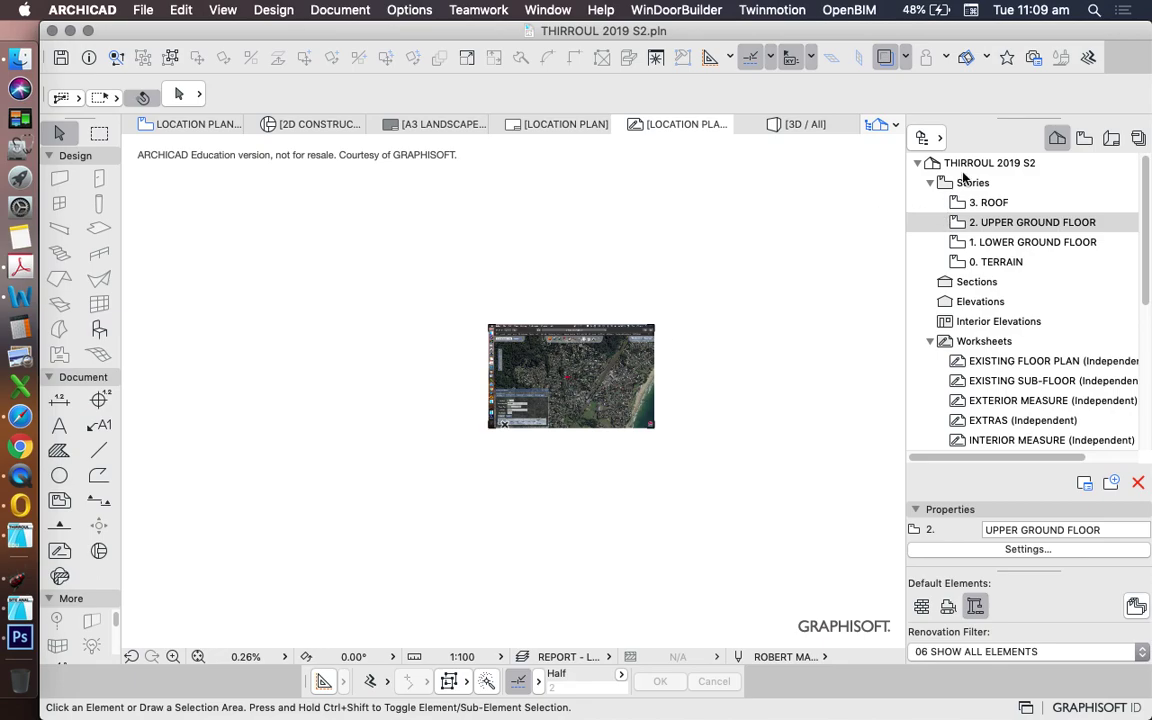
- Switch the trace reference with the active view so the upper ground floor plan is active
{"action": "left_click", "coordinate": [906, 58]}
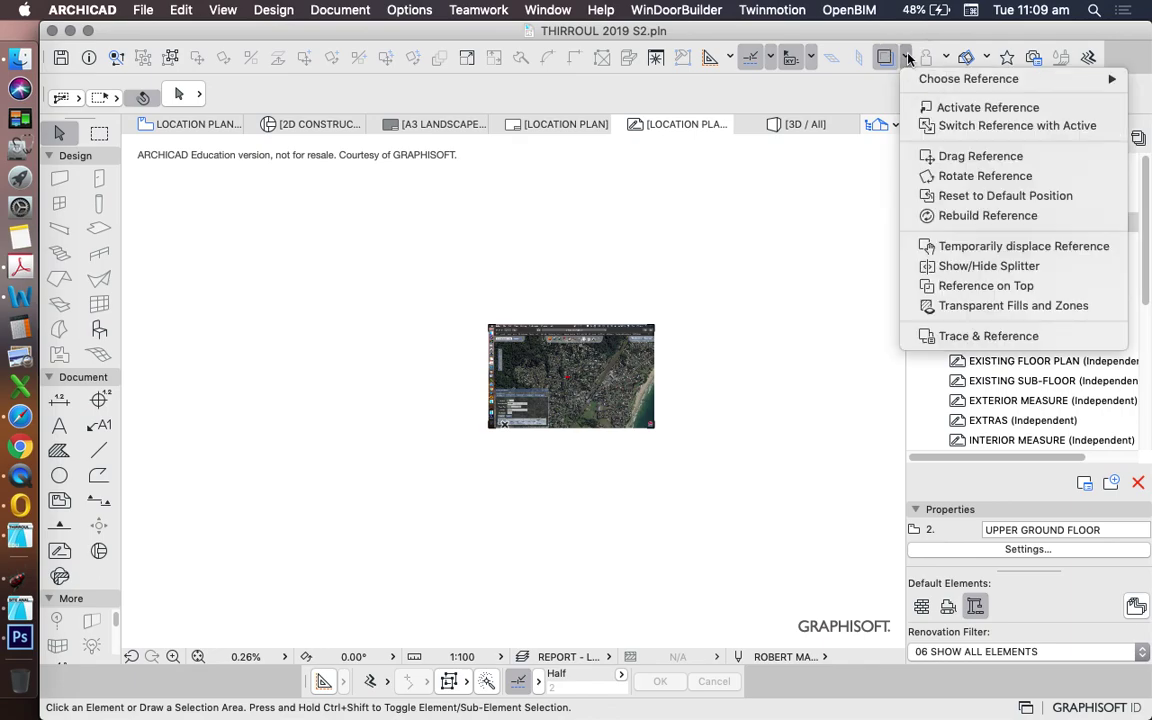
{"action": "left_click", "coordinate": [968, 126]}
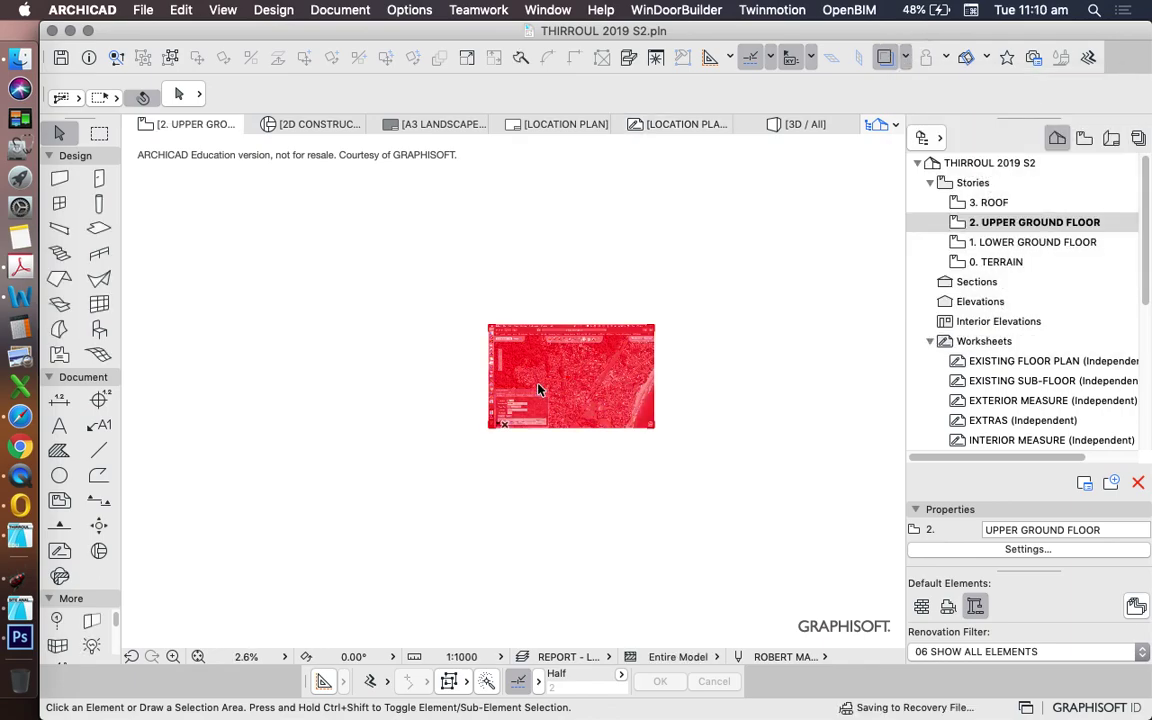
{"action": "scroll", "coordinate": [603, 373], "scroll_direction": "up", "scroll_amount": 5}
{"action": "scroll", "coordinate": [600, 372], "scroll_direction": "down", "scroll_amount": 10}
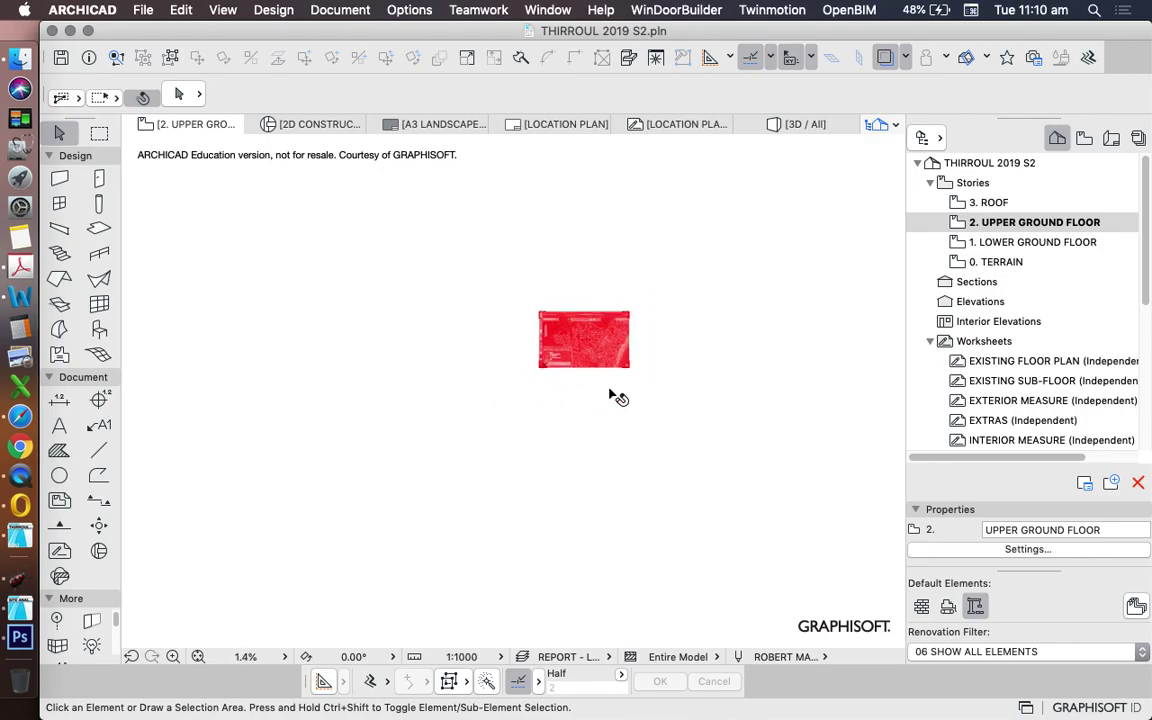
{"action": "scroll", "coordinate": [612, 447], "scroll_direction": "up", "scroll_amount": 5}
{"action": "scroll", "coordinate": [674, 458], "scroll_direction": "down", "scroll_amount": 10}
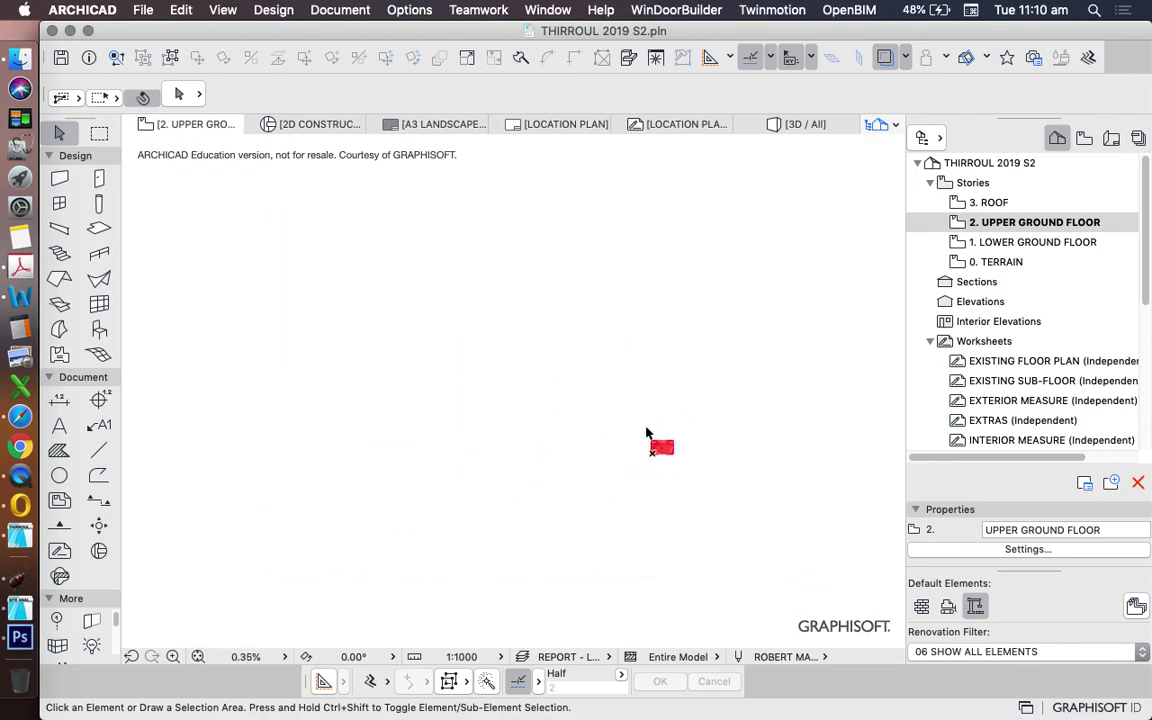
{"action": "scroll", "coordinate": [660, 450], "scroll_direction": "up", "scroll_amount": 10}
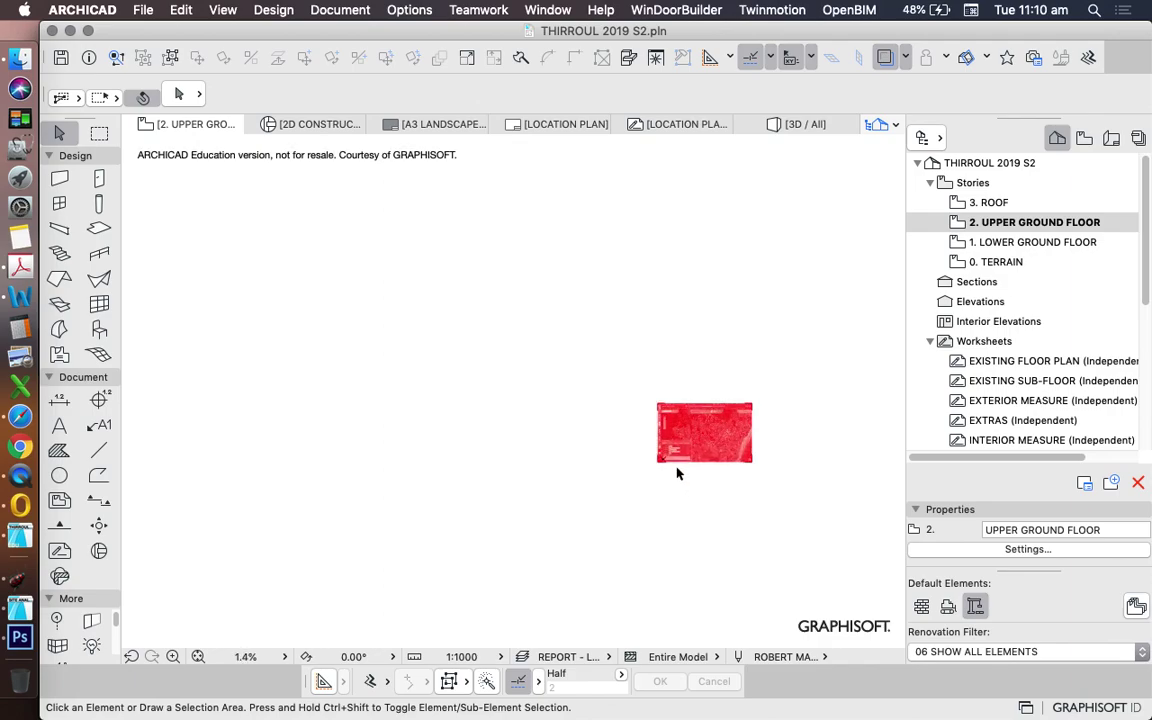
{"action": "scroll", "coordinate": [628, 439], "scroll_direction": "up", "scroll_amount": 10}
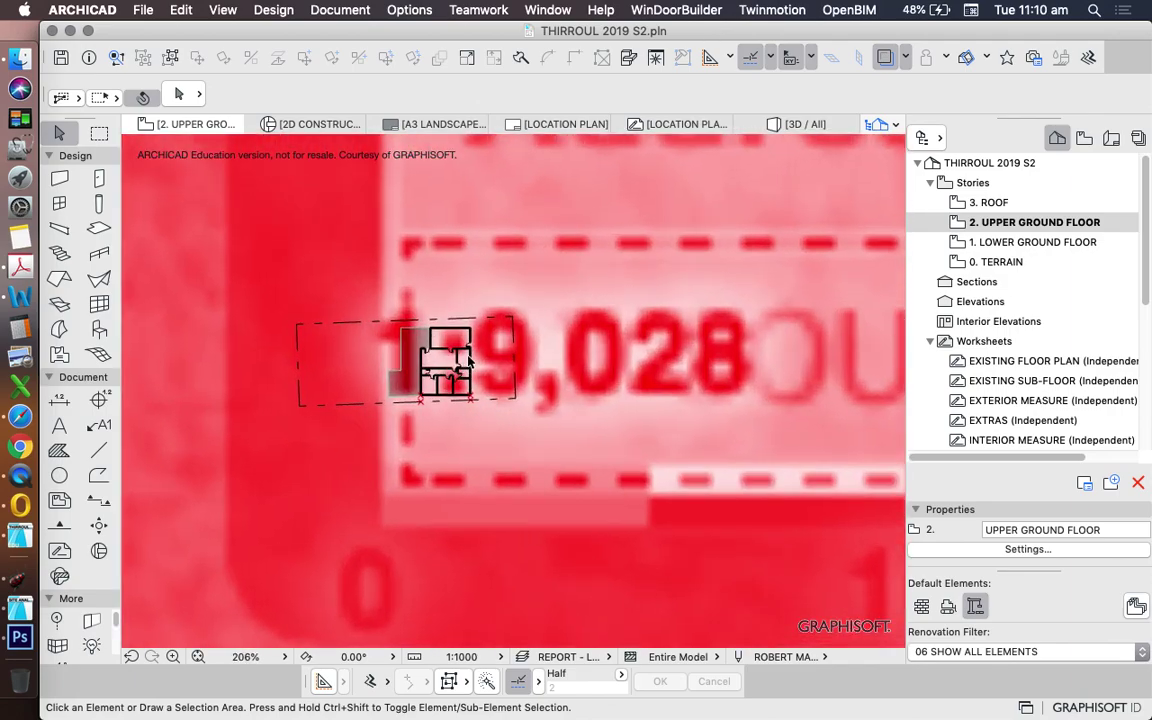
{"action": "scroll", "coordinate": [437, 365], "scroll_direction": "down", "scroll_amount": 6}
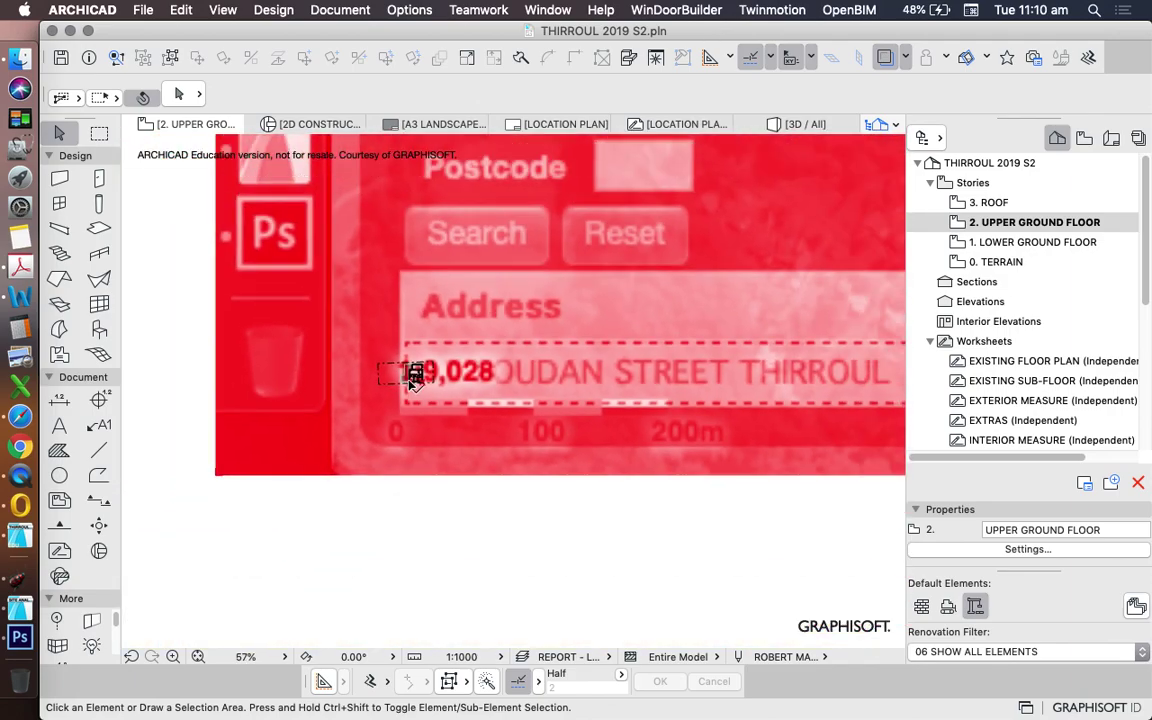
{"action": "scroll", "coordinate": [411, 375], "scroll_direction": "up", "scroll_amount": 3}
{"action": "left_click", "coordinate": [905, 58]}
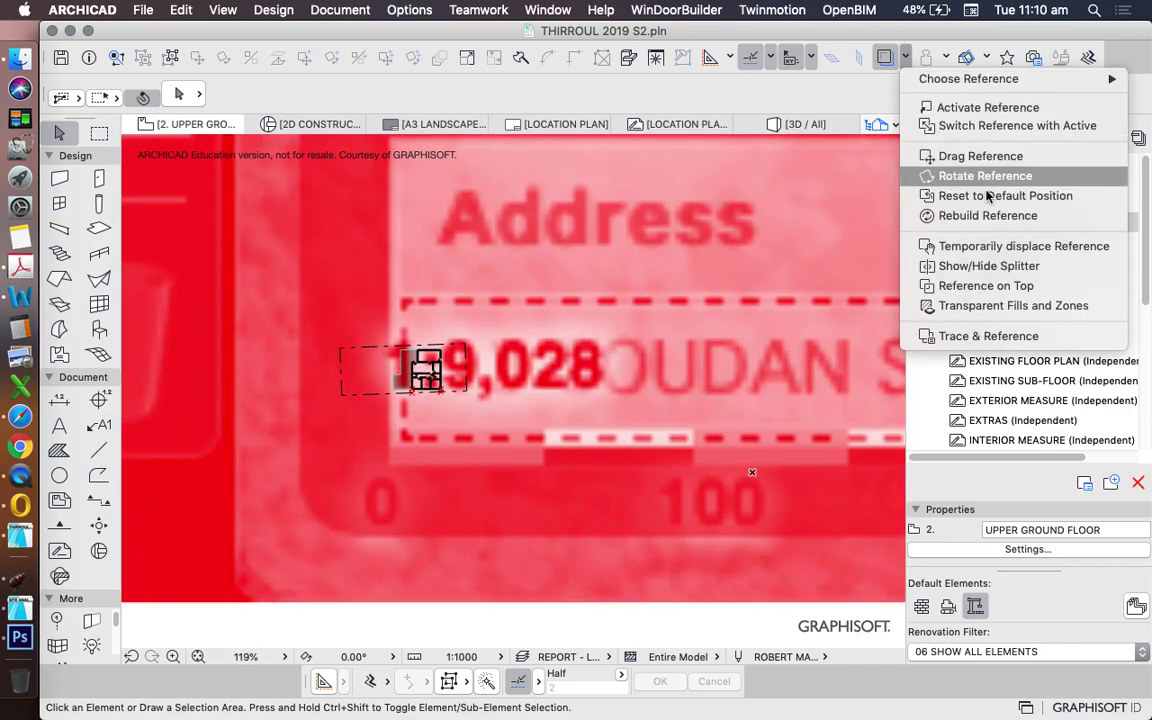
- Lower the reference transparency slider and set the reference colour to Original Color
{"action": "left_click", "coordinate": [990, 336]}
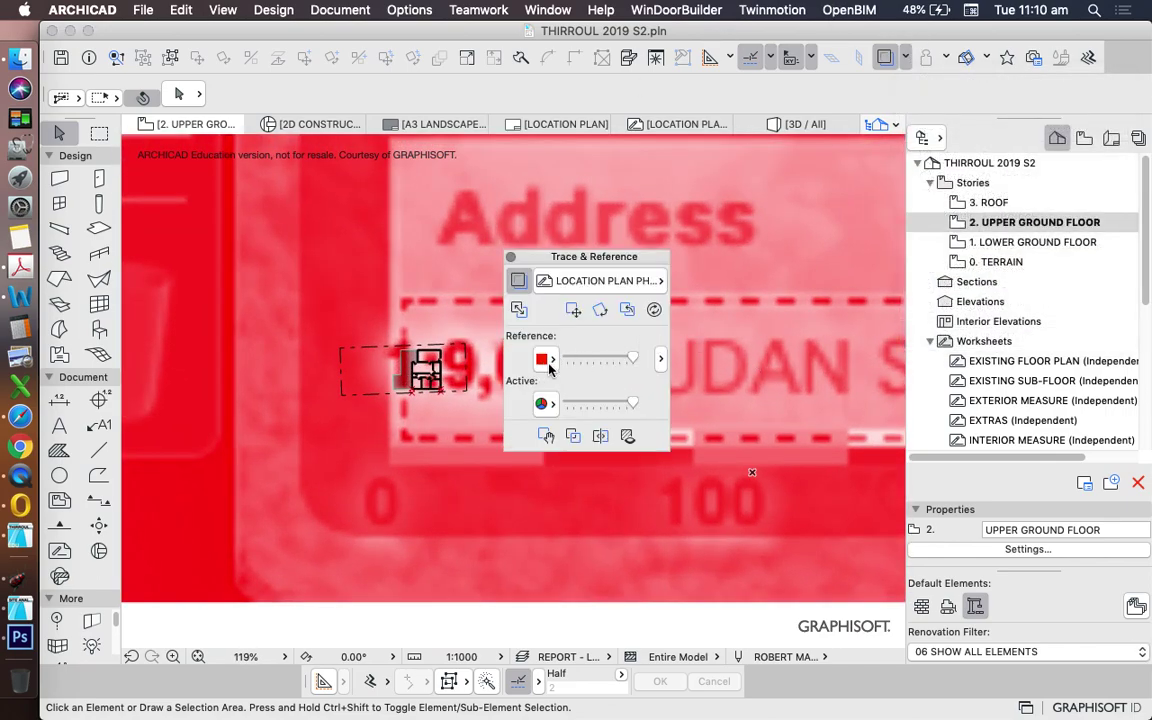
{"action": "left_click_drag", "start_coordinate": [608, 364], "coordinate": [585, 361]}
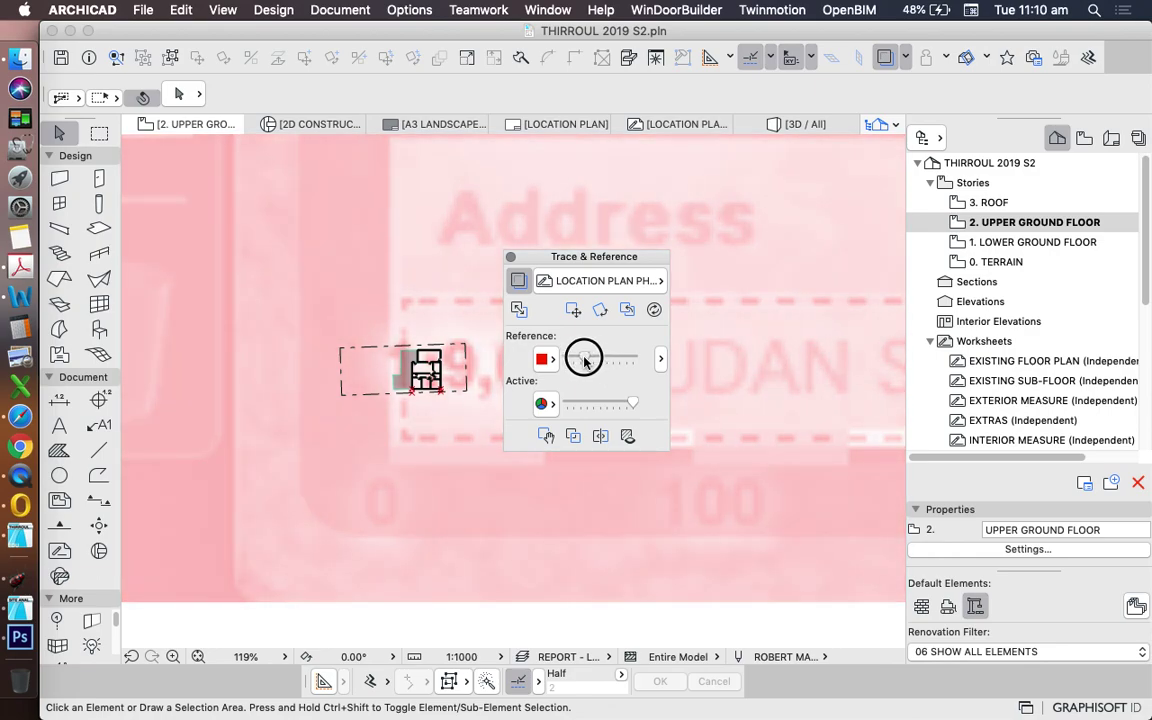
{"action": "left_click", "coordinate": [546, 360]}
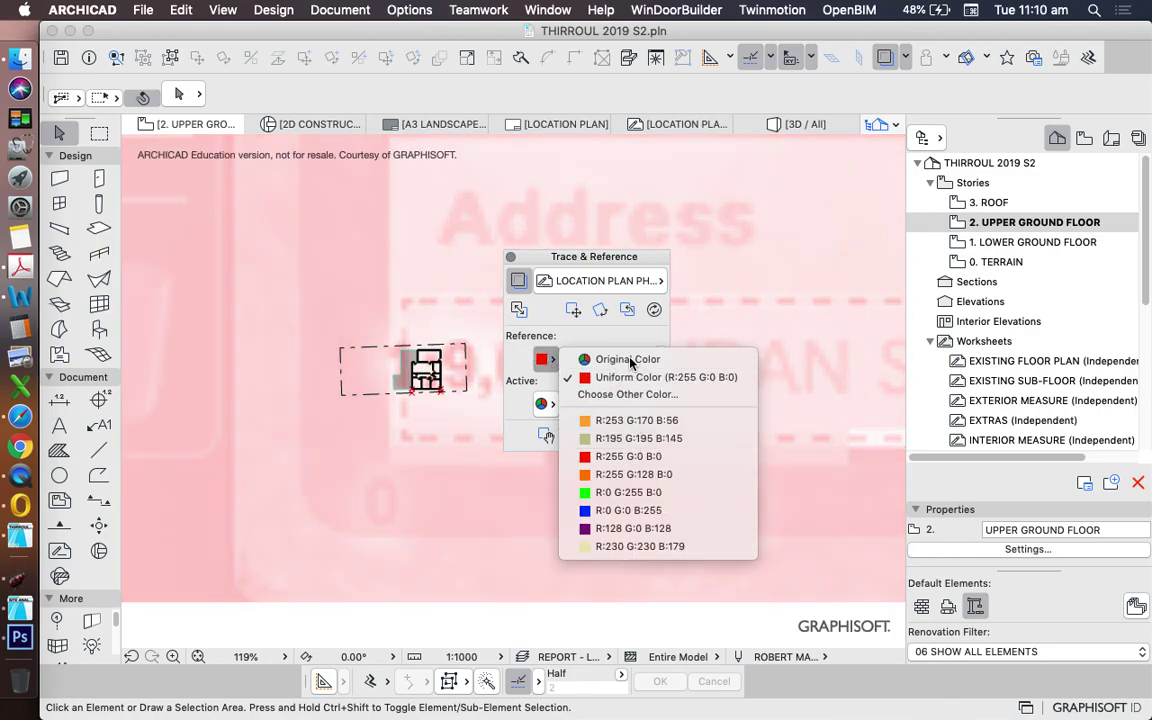
{"action": "left_click", "coordinate": [628, 360]}
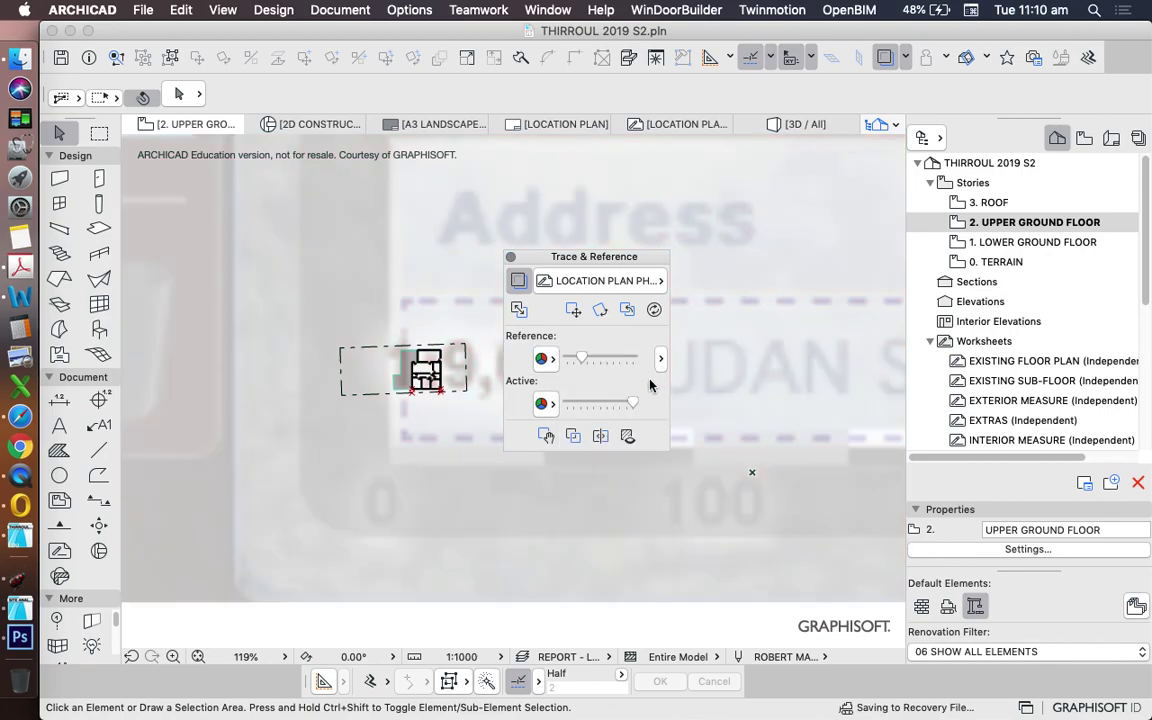
{"action": "left_click", "coordinate": [600, 598]}
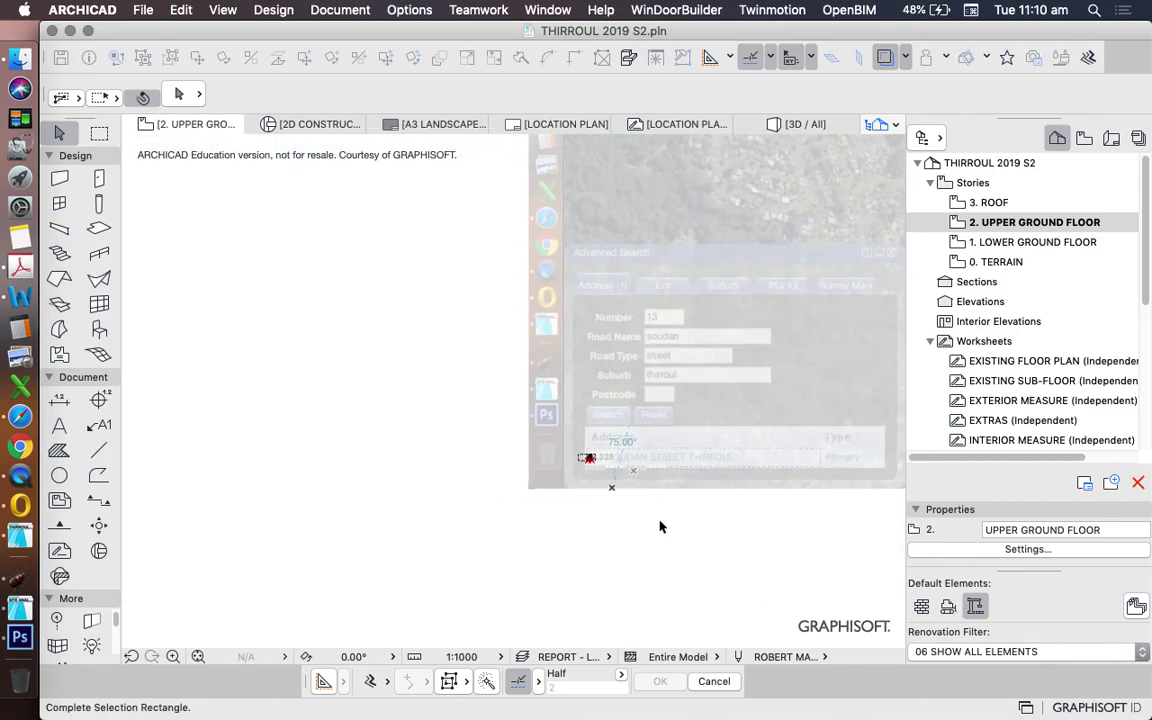
{"action": "left_click", "coordinate": [605, 540]}
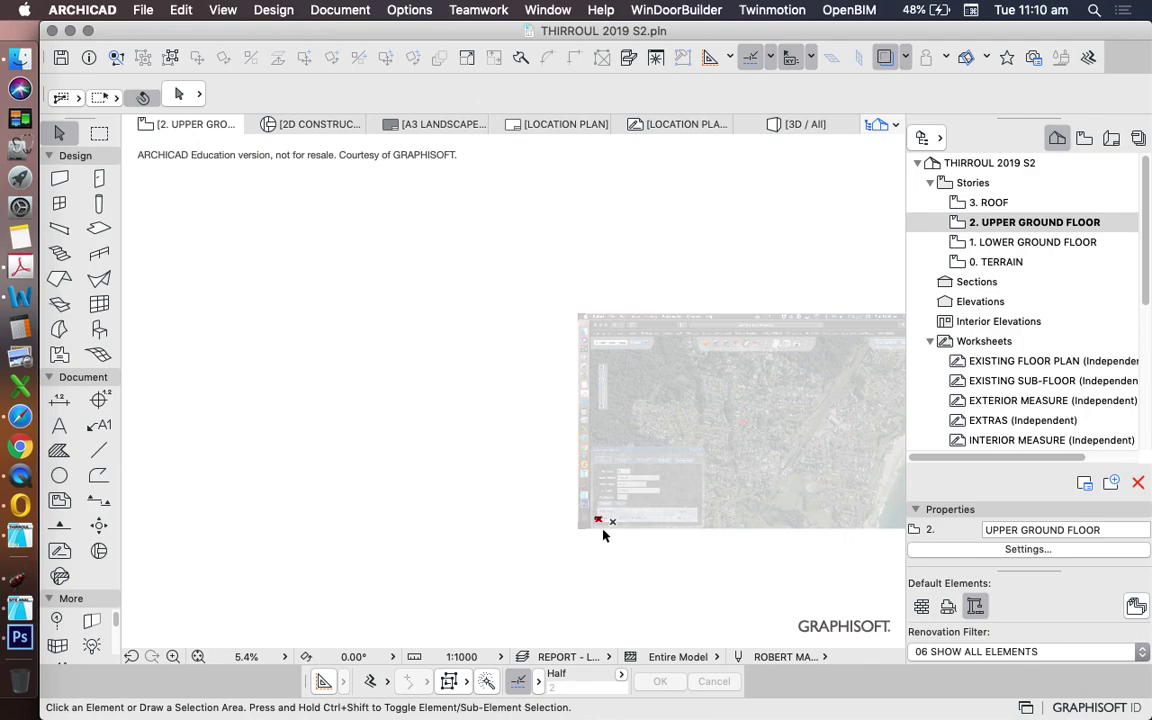
{"action": "scroll", "coordinate": [603, 535], "scroll_direction": "up", "scroll_amount": 15}
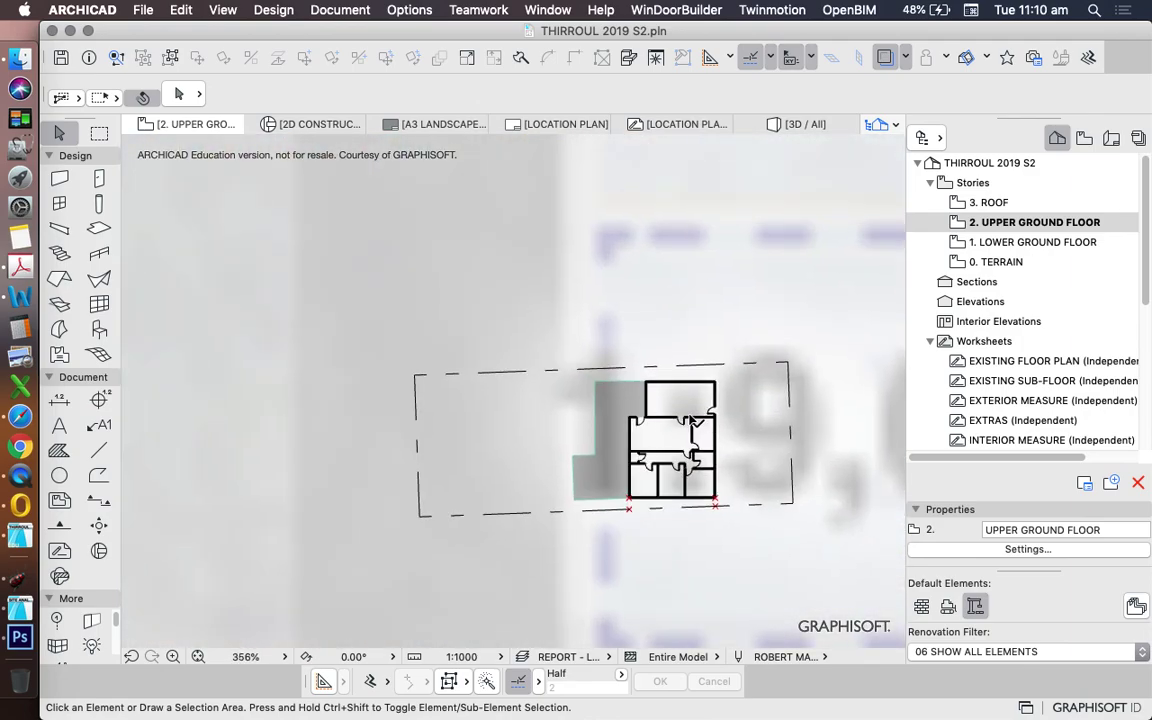
{"action": "scroll", "coordinate": [597, 458], "scroll_direction": "down", "scroll_amount": 15}
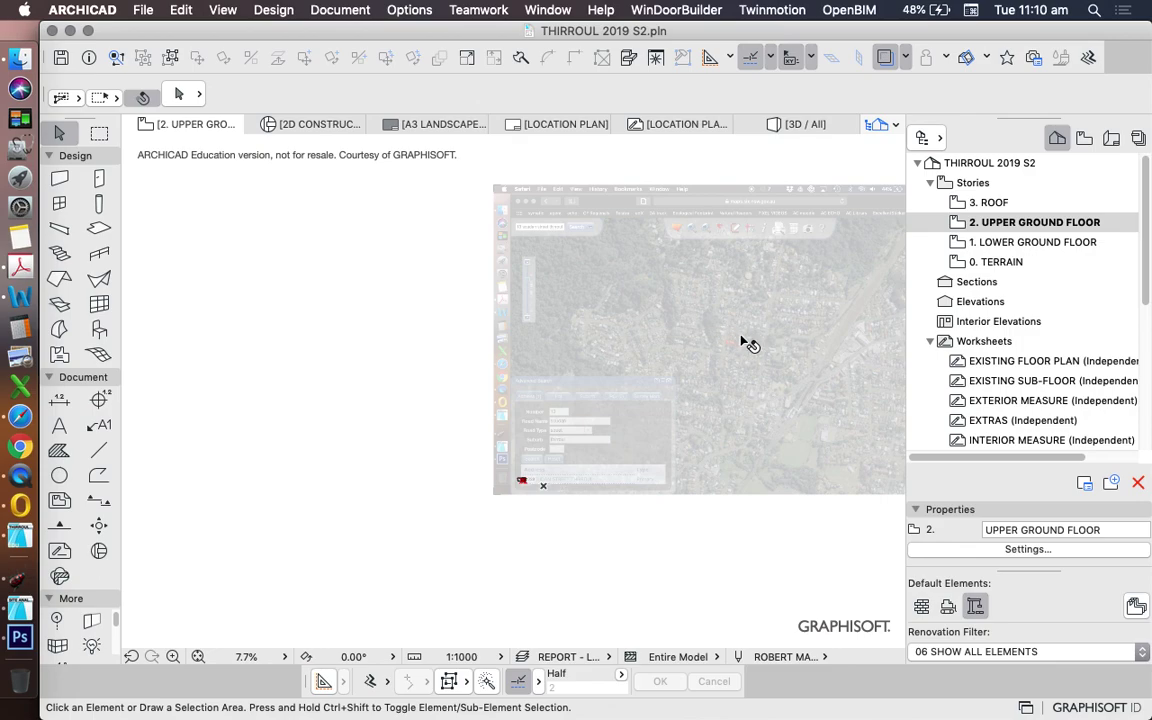
{"action": "scroll", "coordinate": [745, 343], "scroll_direction": "up", "scroll_amount": 2}
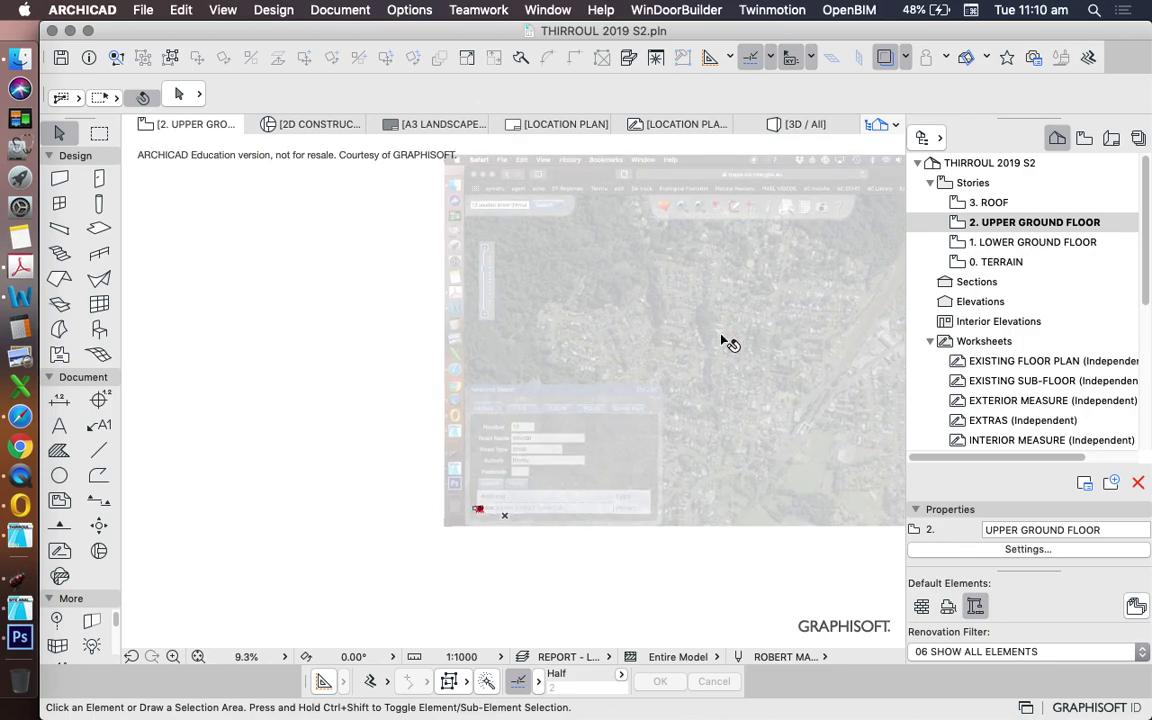
{"action": "scroll", "coordinate": [612, 362], "scroll_direction": "down", "scroll_amount": 3}
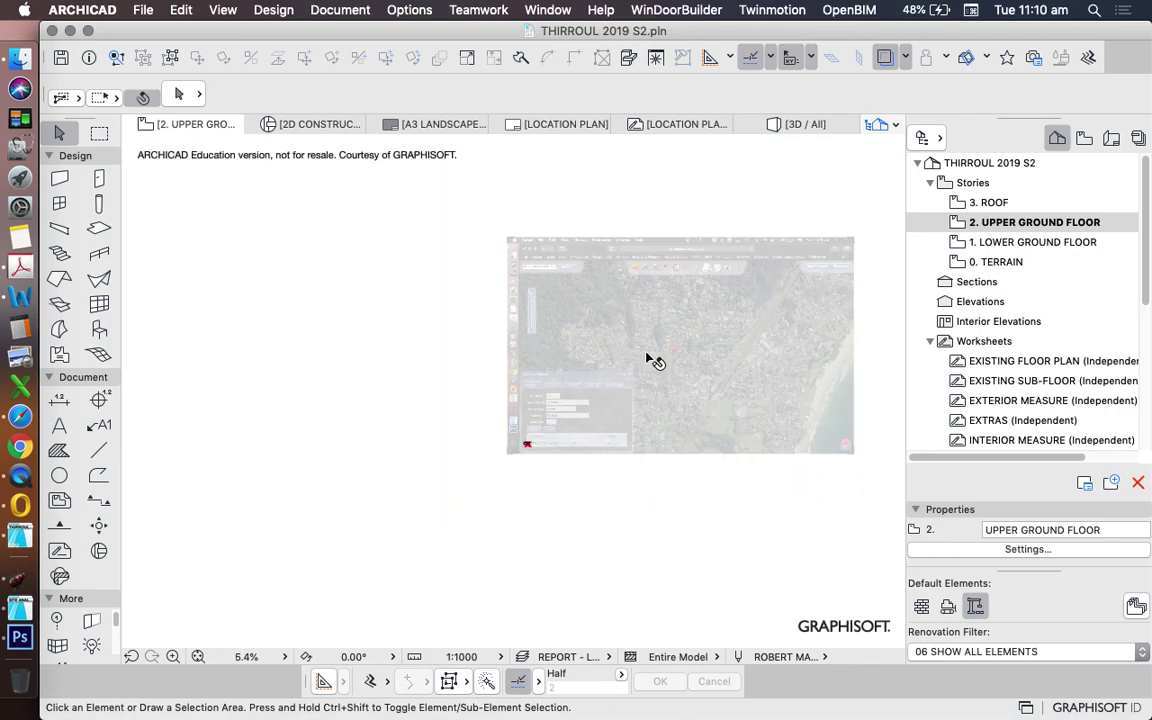
{"action": "scroll", "coordinate": [535, 342], "scroll_direction": "up", "scroll_amount": 3}
{"action": "scroll", "coordinate": [463, 342], "scroll_direction": "down", "scroll_amount": 6}
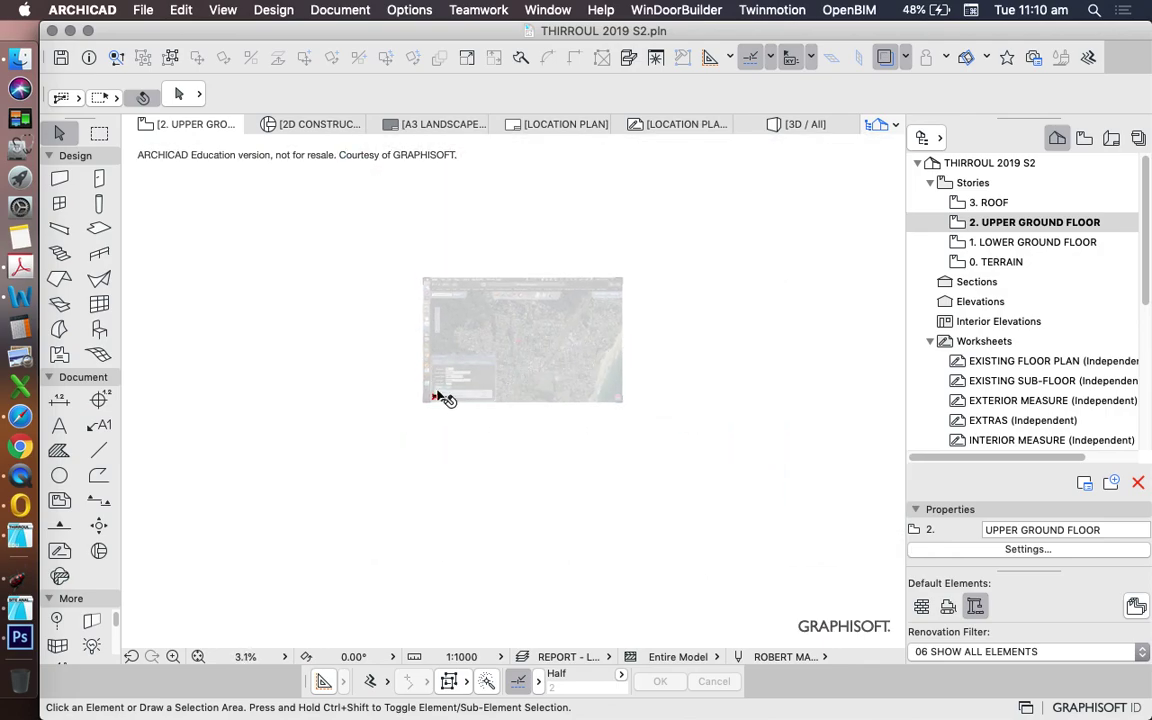
{"action": "scroll", "coordinate": [463, 393], "scroll_direction": "up", "scroll_amount": 3}
{"action": "scroll", "coordinate": [570, 293], "scroll_direction": "up", "scroll_amount": 2}
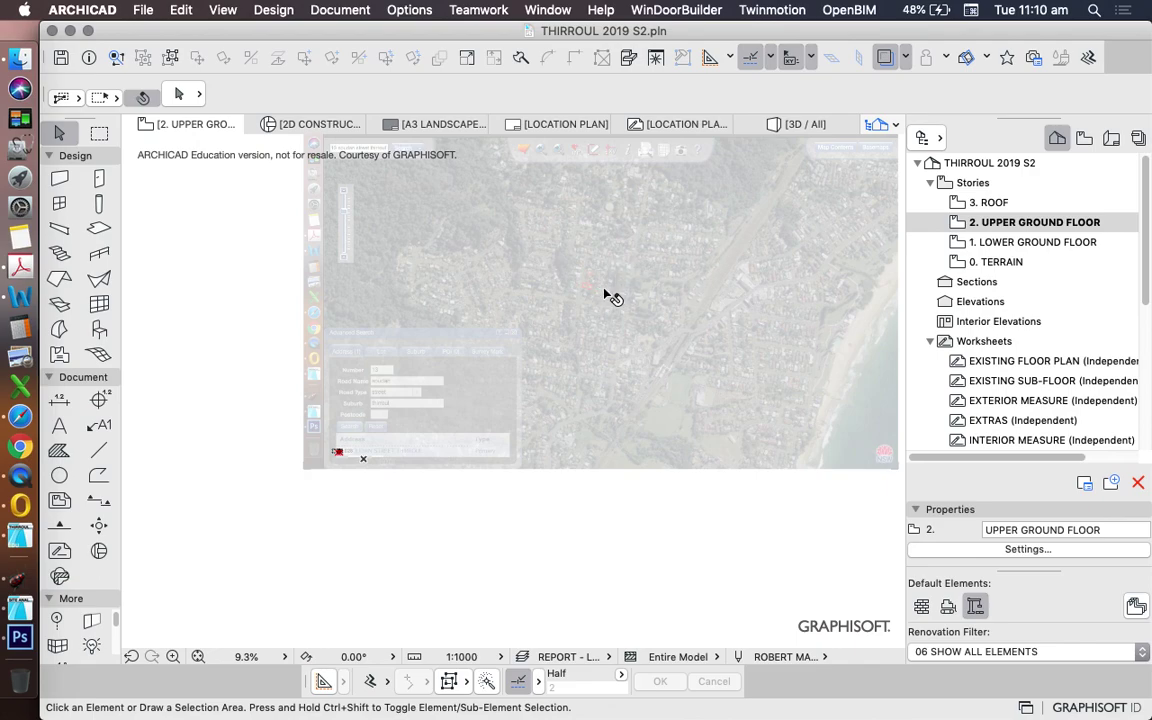
{"action": "scroll", "coordinate": [604, 292], "scroll_direction": "down", "scroll_amount": 2}
{"action": "scroll", "coordinate": [420, 405], "scroll_direction": "up", "scroll_amount": 8}
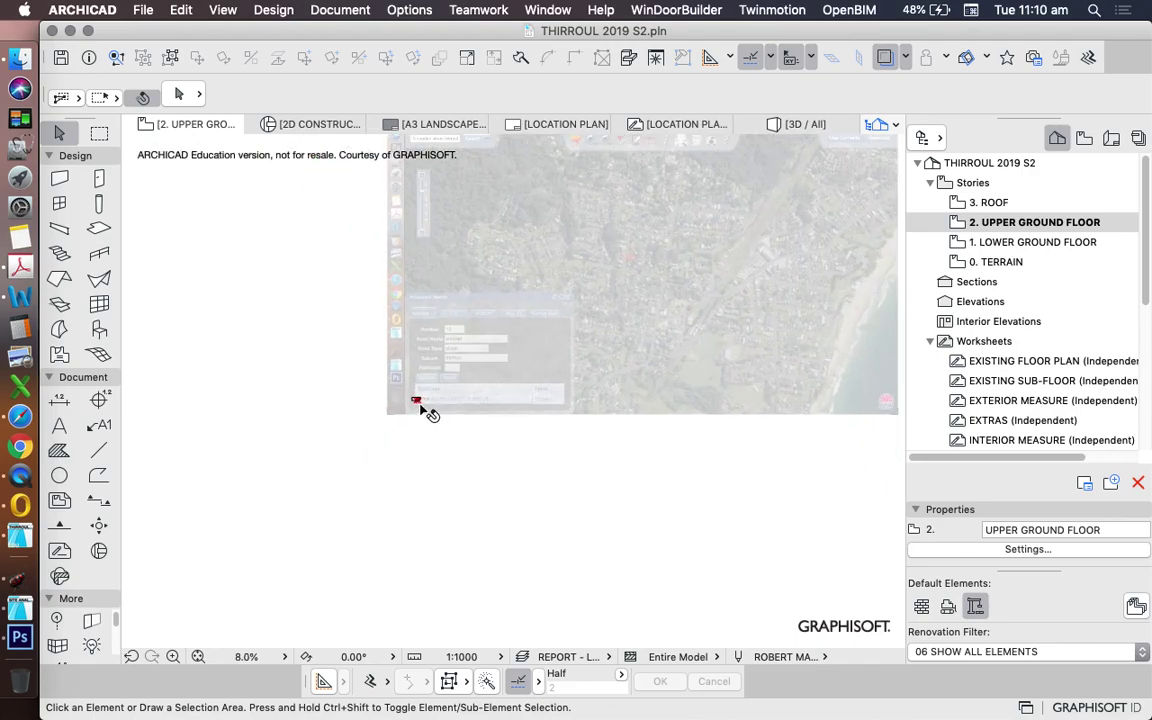
{"action": "scroll", "coordinate": [390, 378], "scroll_direction": "up", "scroll_amount": 4}
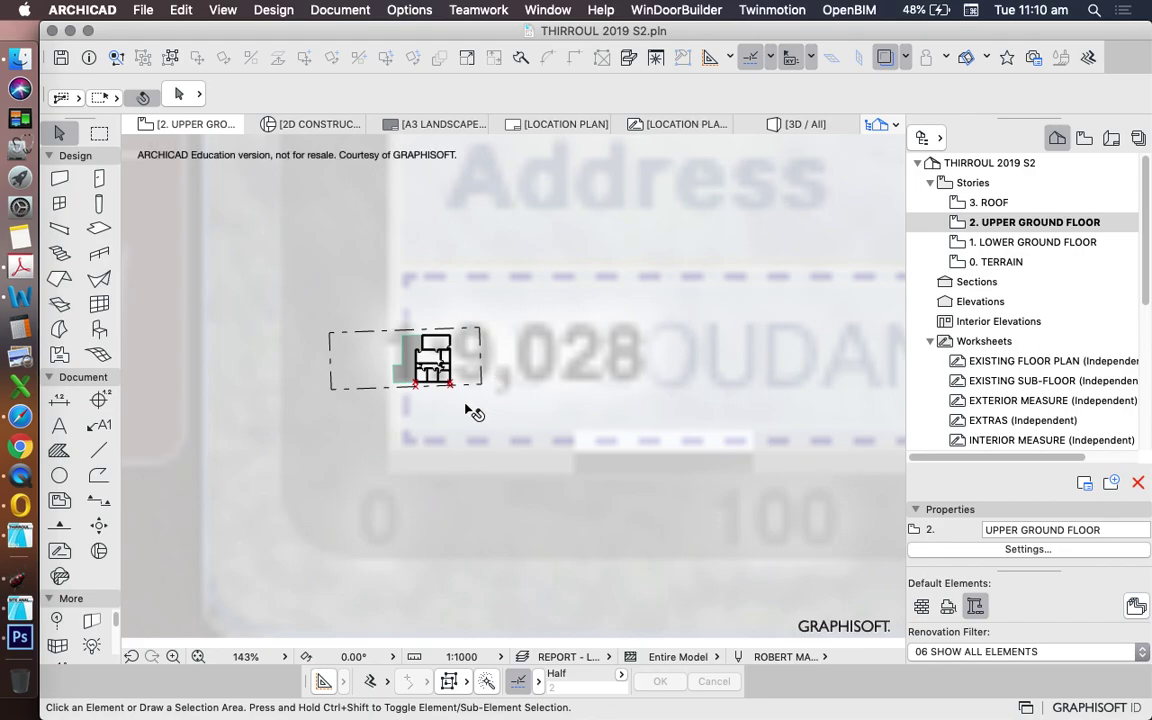
{"action": "scroll", "coordinate": [472, 409], "scroll_direction": "down", "scroll_amount": 2}
- Select the placed drawing's frame and open the LOCATION PLAN PHOTO worksheet from the Project Map
{"action": "left_click", "coordinate": [378, 379]}
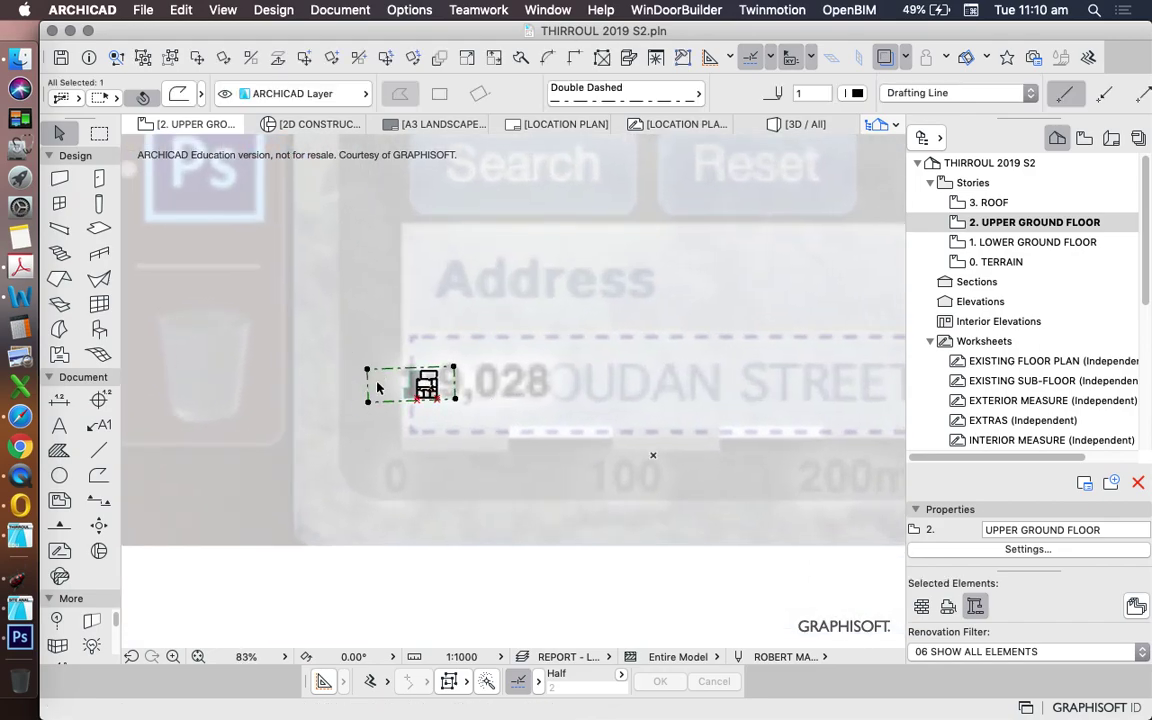
{"action": "scroll", "coordinate": [390, 376], "scroll_direction": "up", "scroll_amount": 4}
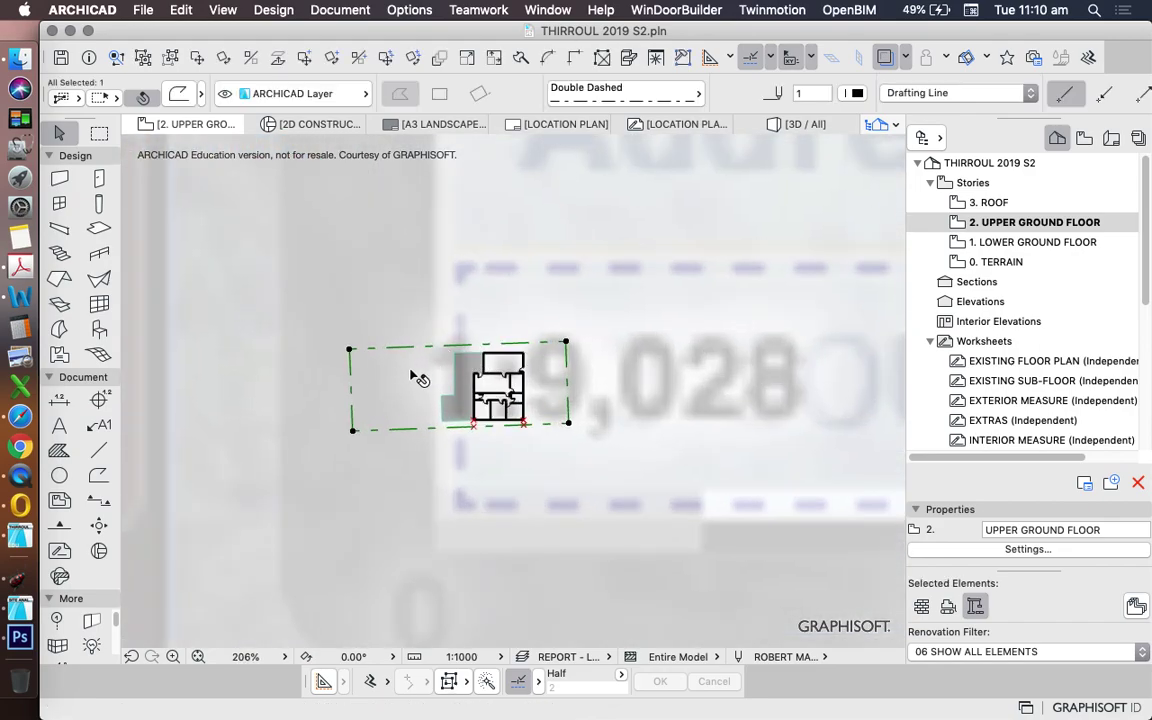
{"action": "scroll", "coordinate": [400, 362], "scroll_direction": "down", "scroll_amount": 8}
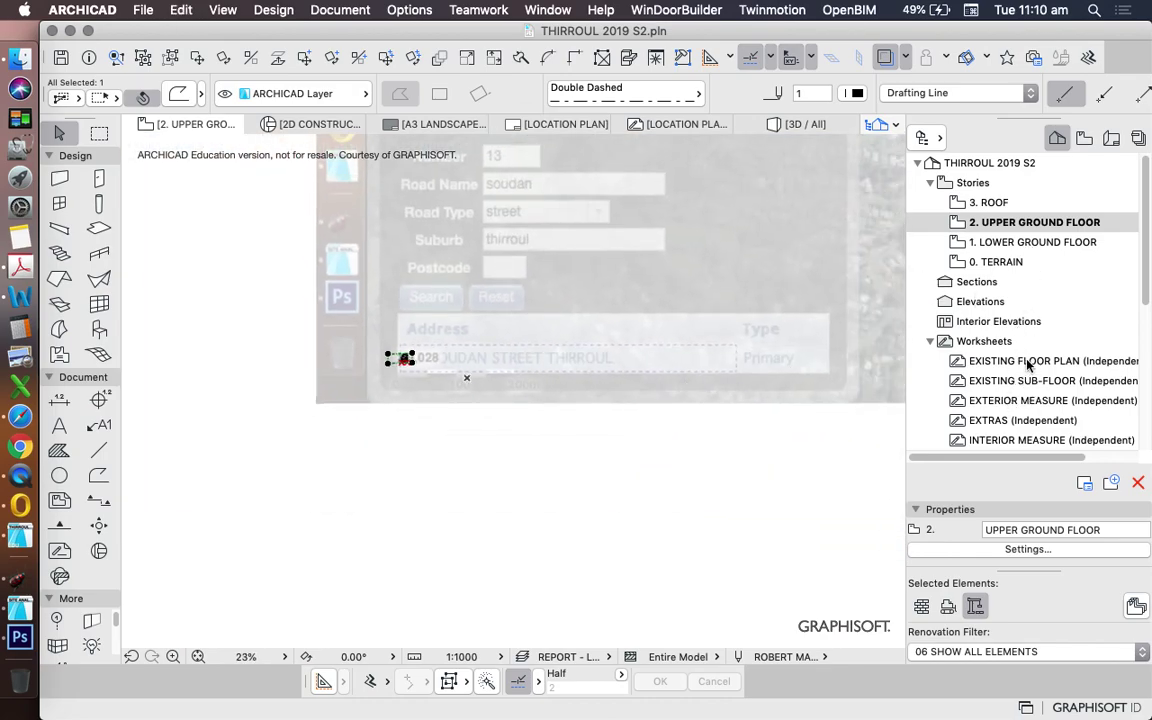
{"action": "scroll", "coordinate": [1027, 365], "scroll_direction": "down", "scroll_amount": 5}
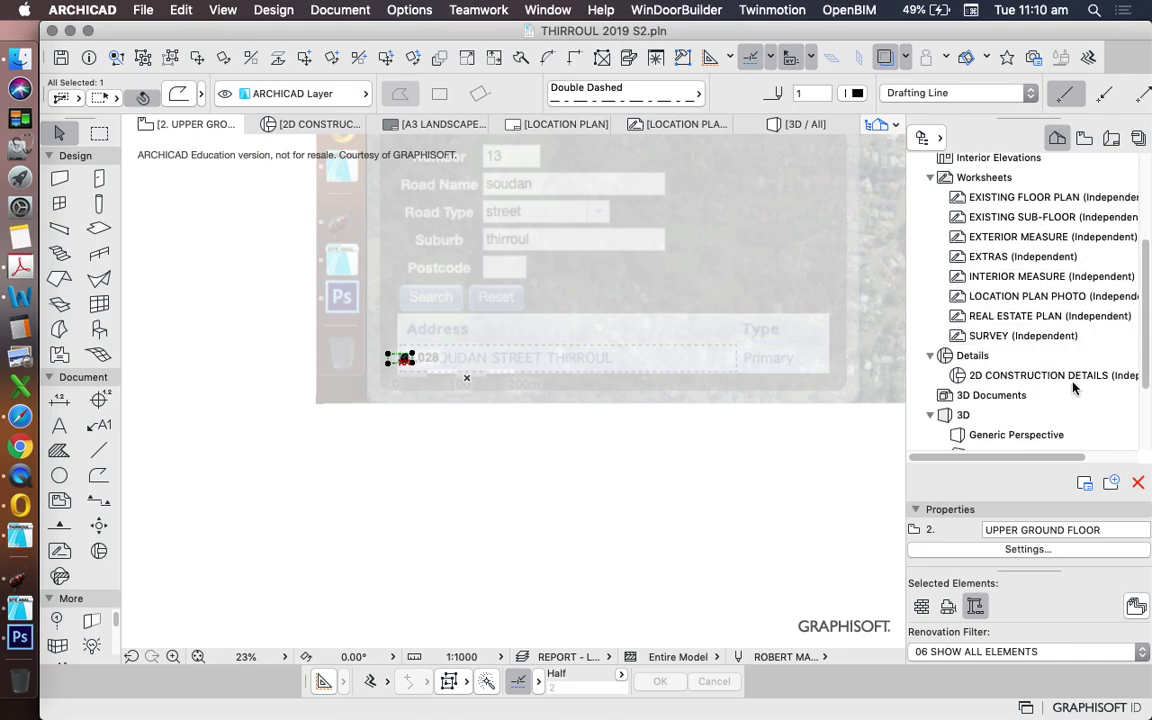
{"action": "double_click", "coordinate": [1010, 298]}
{"action": "scroll", "coordinate": [473, 458], "scroll_direction": "down", "scroll_amount": 3}
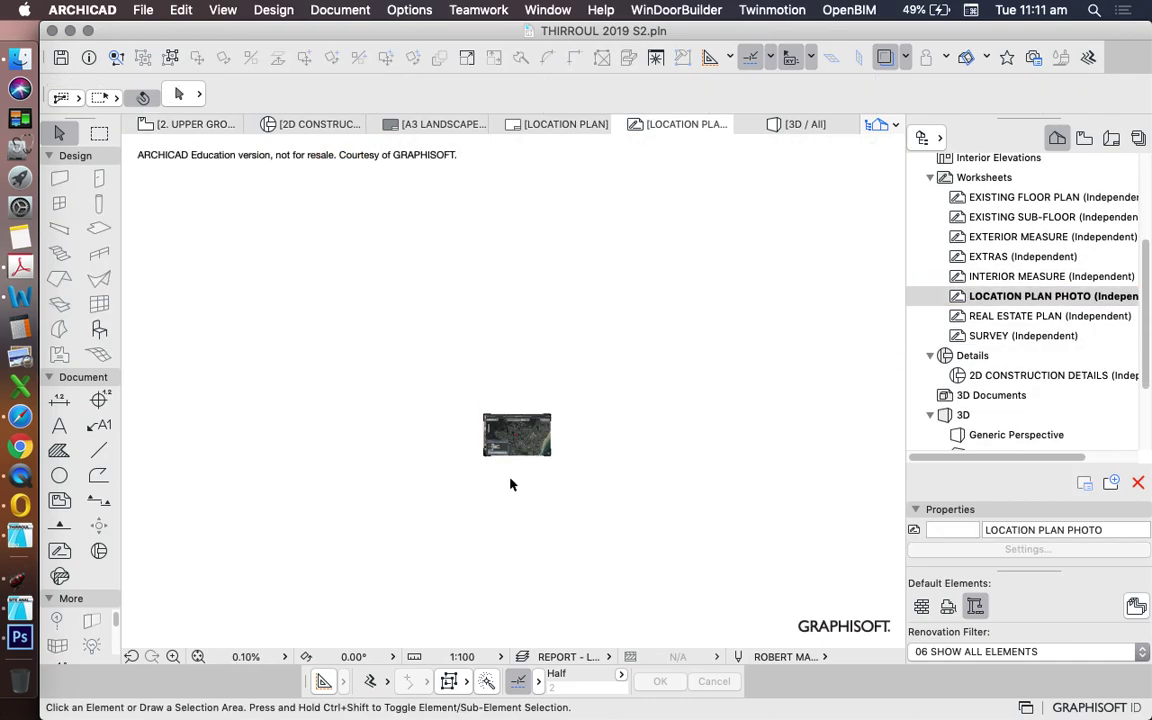
{"action": "scroll", "coordinate": [512, 481], "scroll_direction": "up", "scroll_amount": 2}
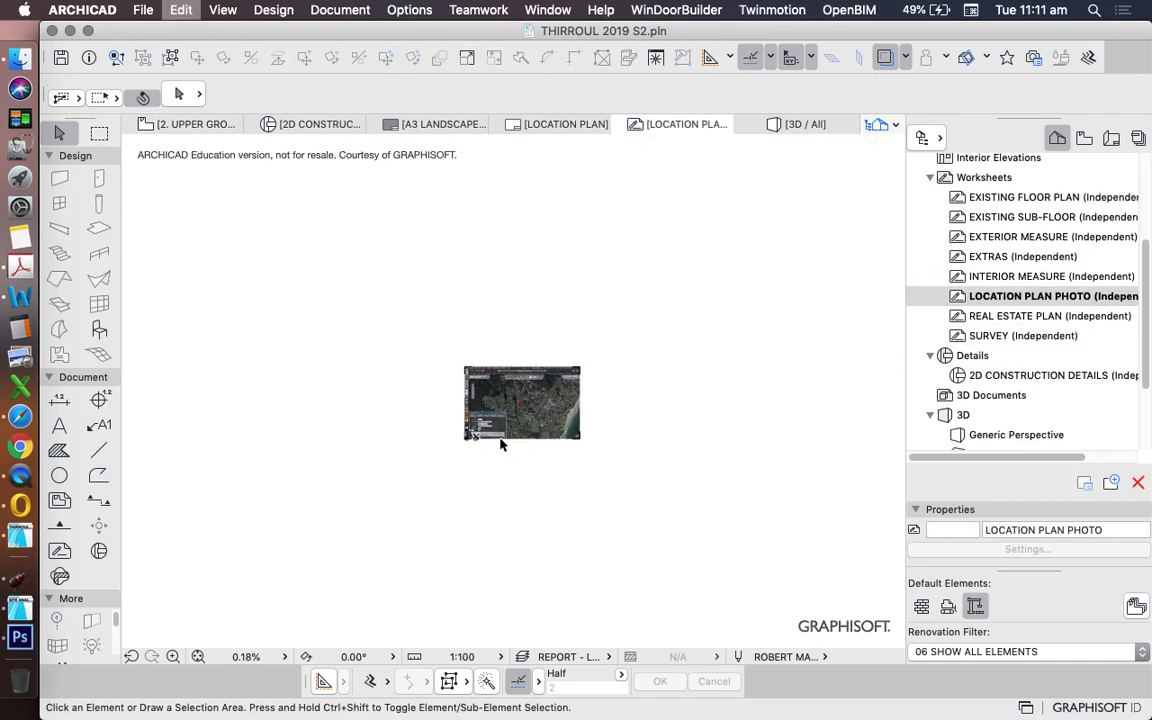
{"action": "scroll", "coordinate": [490, 440], "scroll_direction": "up", "scroll_amount": 8}
- Select, then deselect, the dashed outline beside the 1:9,028 scale text
{"action": "left_click", "coordinate": [342, 519]}
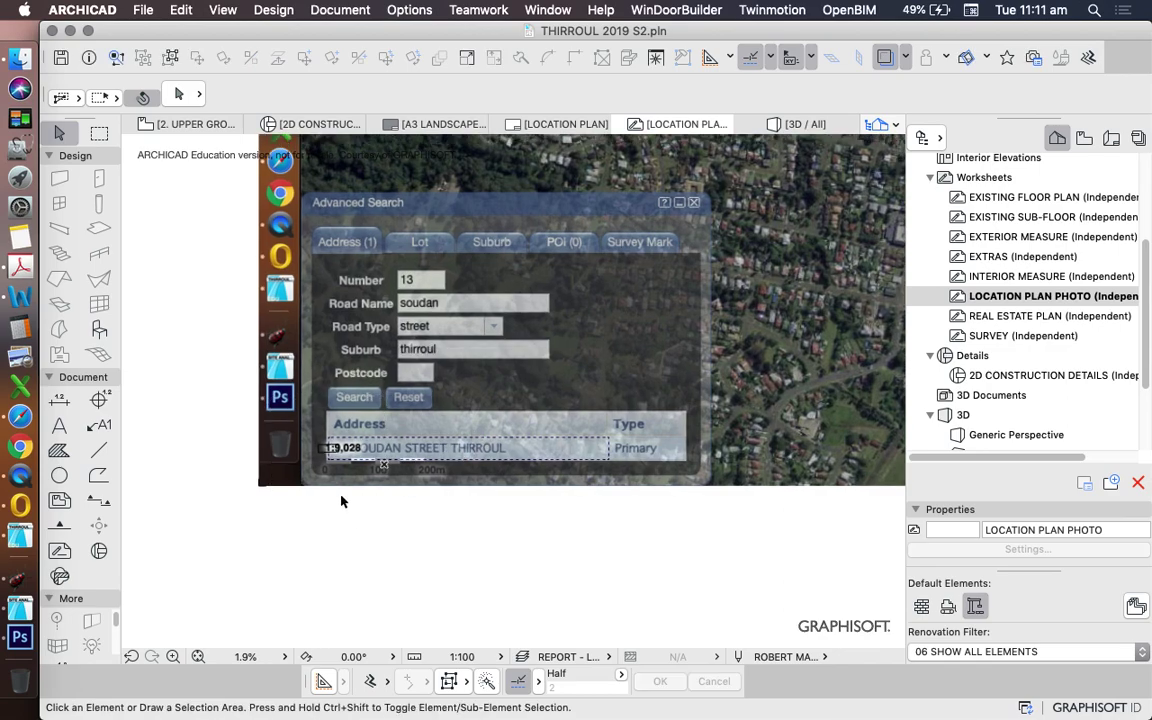
{"action": "scroll", "coordinate": [341, 460], "scroll_direction": "up", "scroll_amount": 8}
{"action": "left_click", "coordinate": [290, 424]}
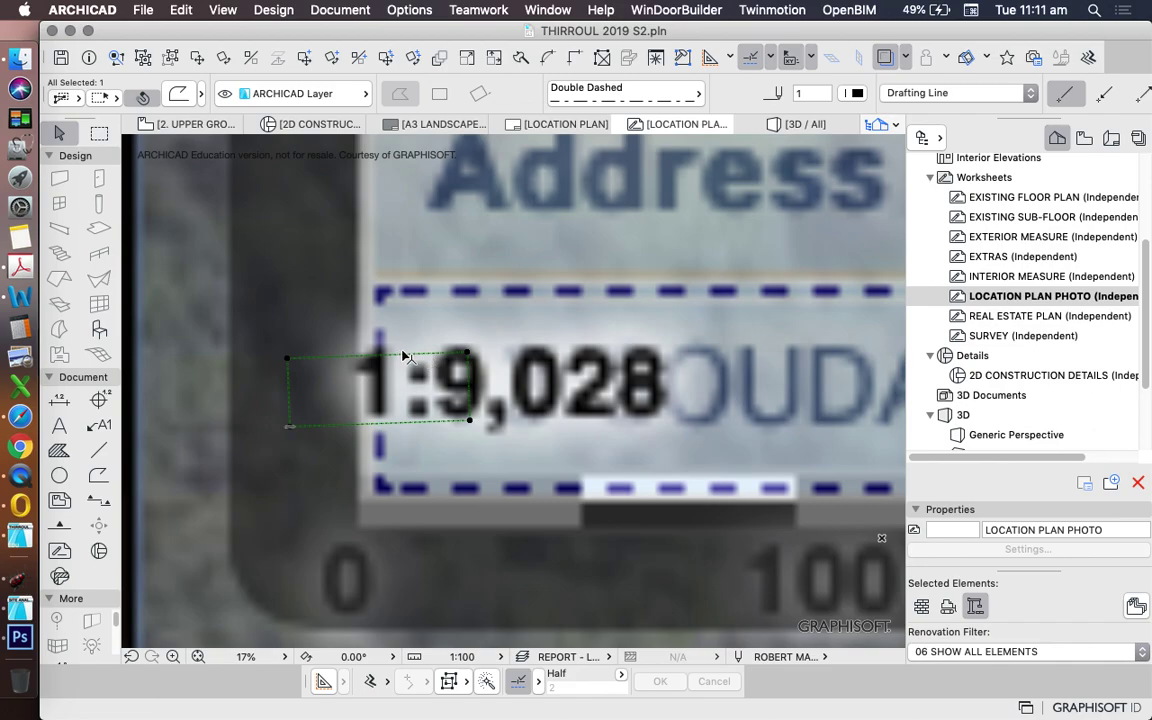
{"action": "scroll", "coordinate": [415, 408], "scroll_direction": "down", "scroll_amount": 1}
{"action": "scroll", "coordinate": [415, 410], "scroll_direction": "down", "scroll_amount": 12}
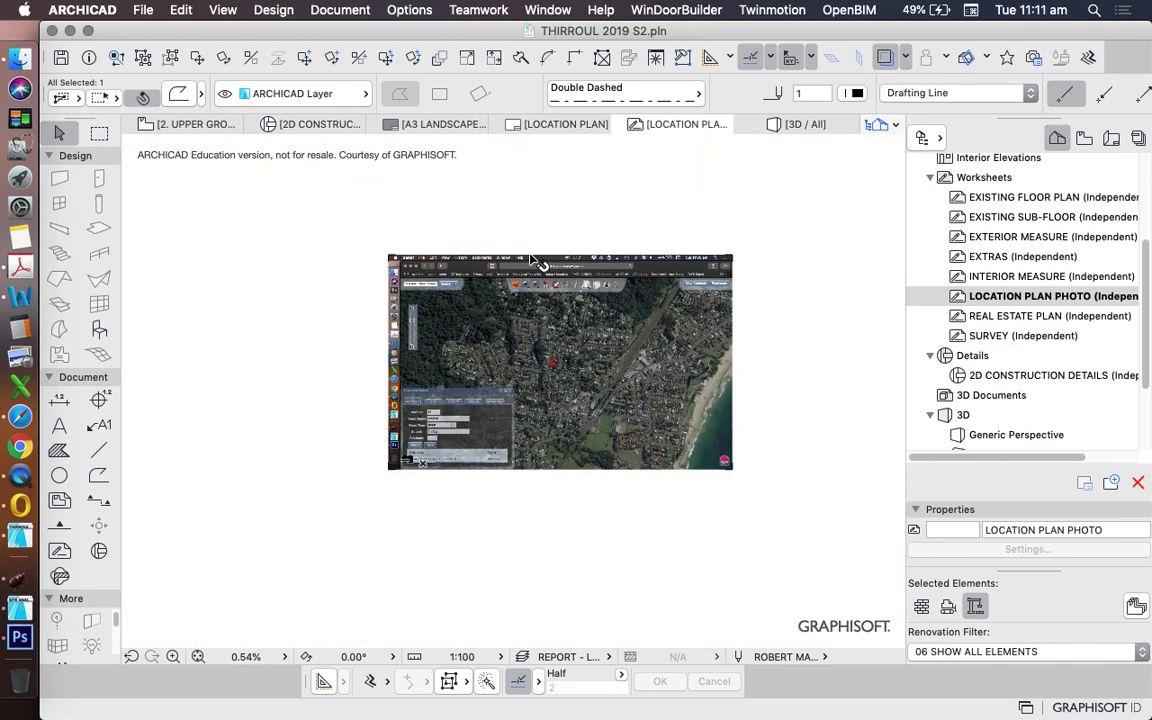
{"action": "left_click", "coordinate": [552, 218]}
- Marquee-select the aerial photo together with its two elements
{"action": "left_click", "coordinate": [481, 197]}
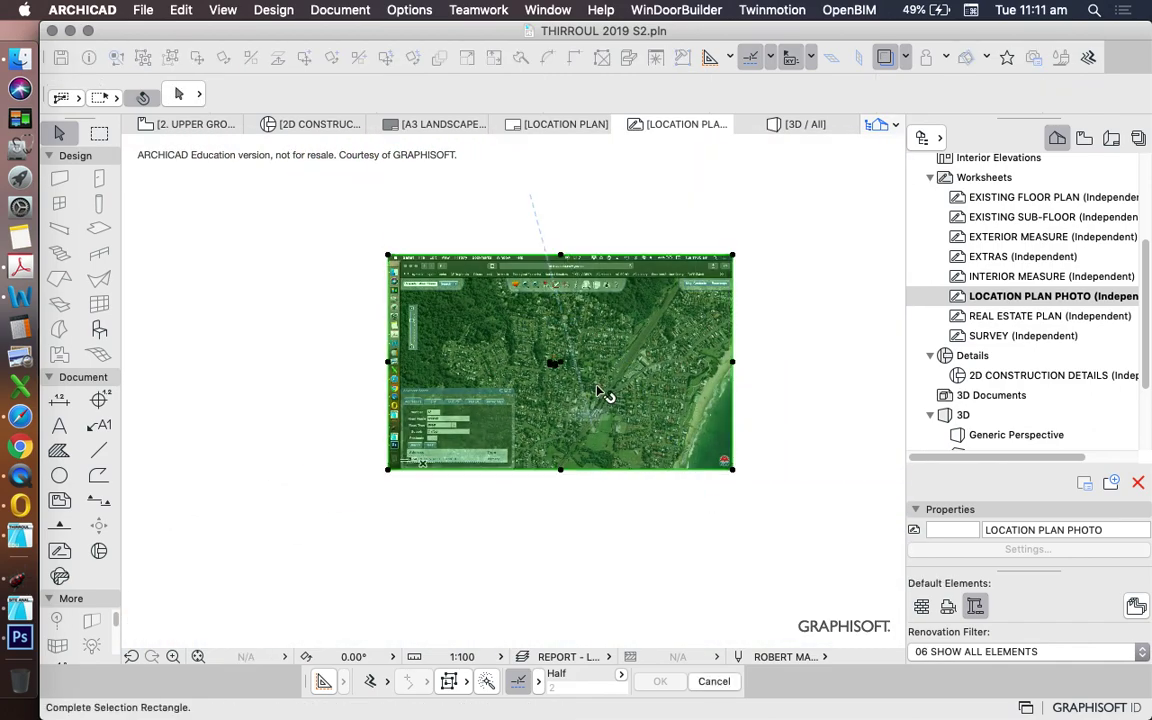
{"action": "left_click", "coordinate": [607, 207]}
{"action": "left_click", "coordinate": [607, 207]}
{"action": "left_click", "coordinate": [618, 465]}
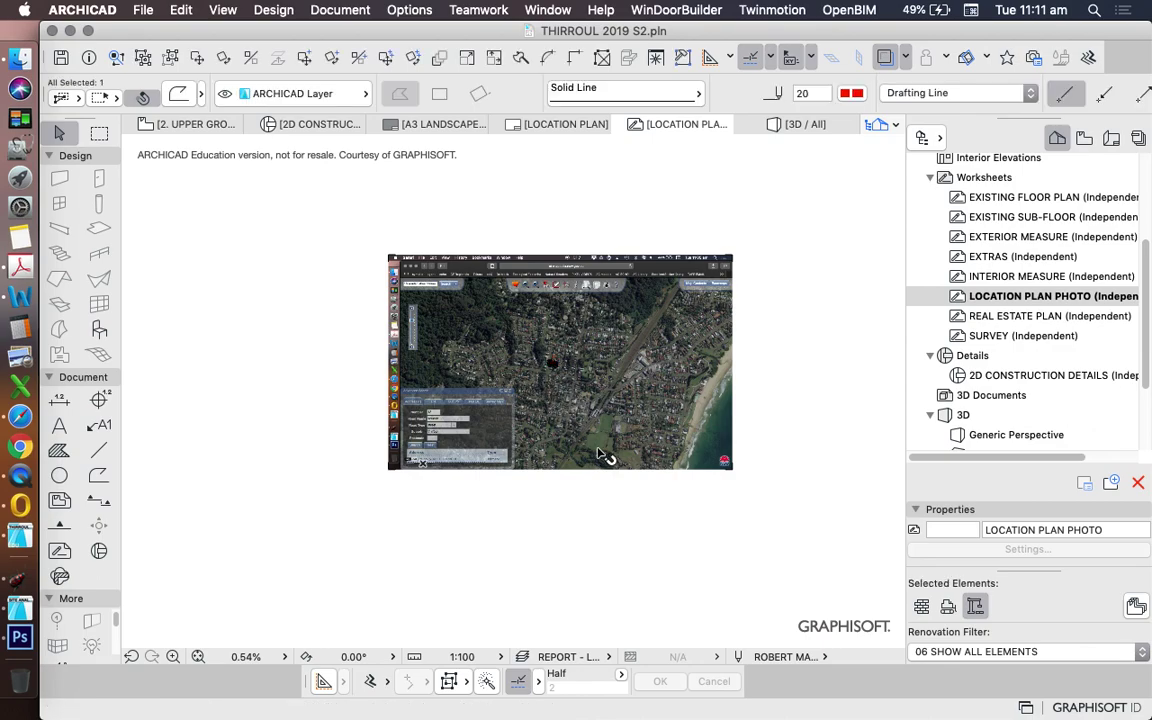
{"action": "left_click", "coordinate": [524, 188]}
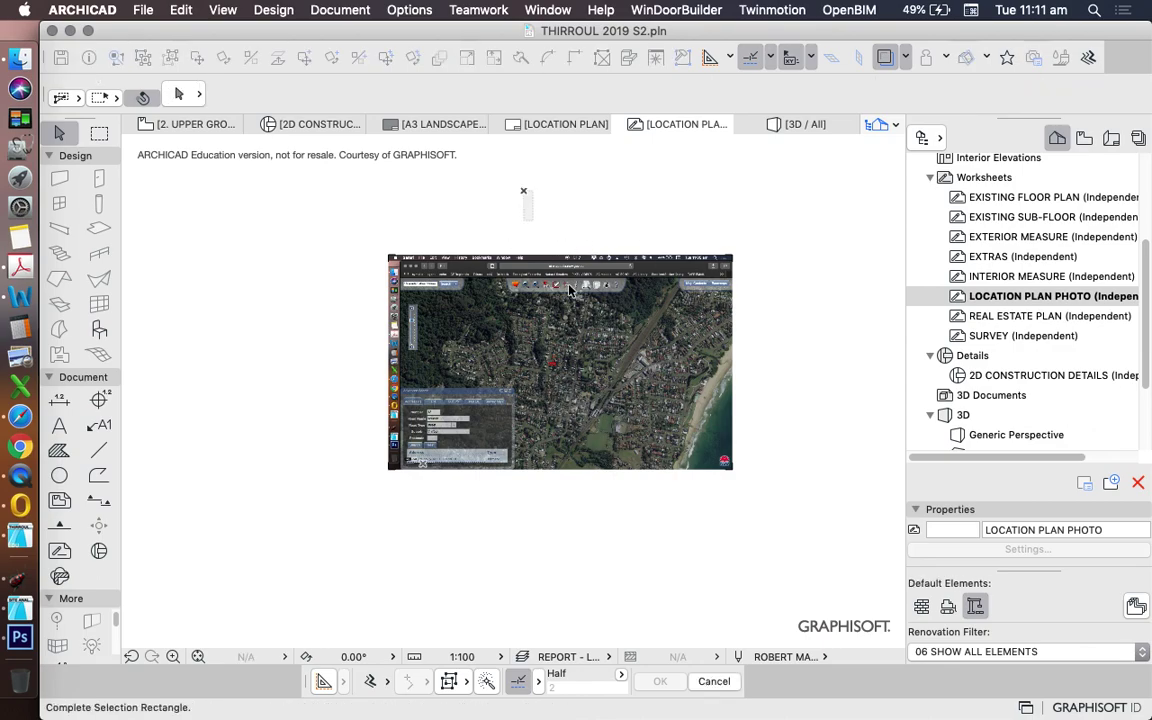
{"action": "left_click", "coordinate": [784, 506]}
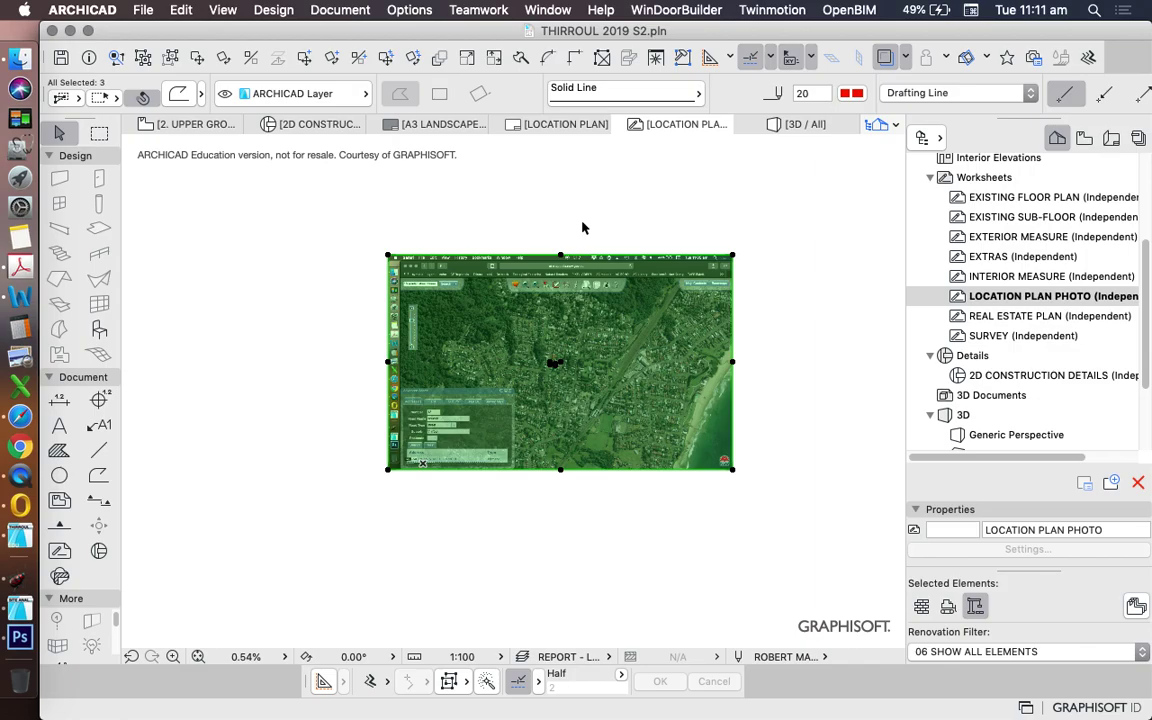
- Move the selection so the marker's corner snaps onto the site outline
{"action": "right_click", "coordinate": [580, 192]}
{"action": "mouse_move", "coordinate": [702, 334]}
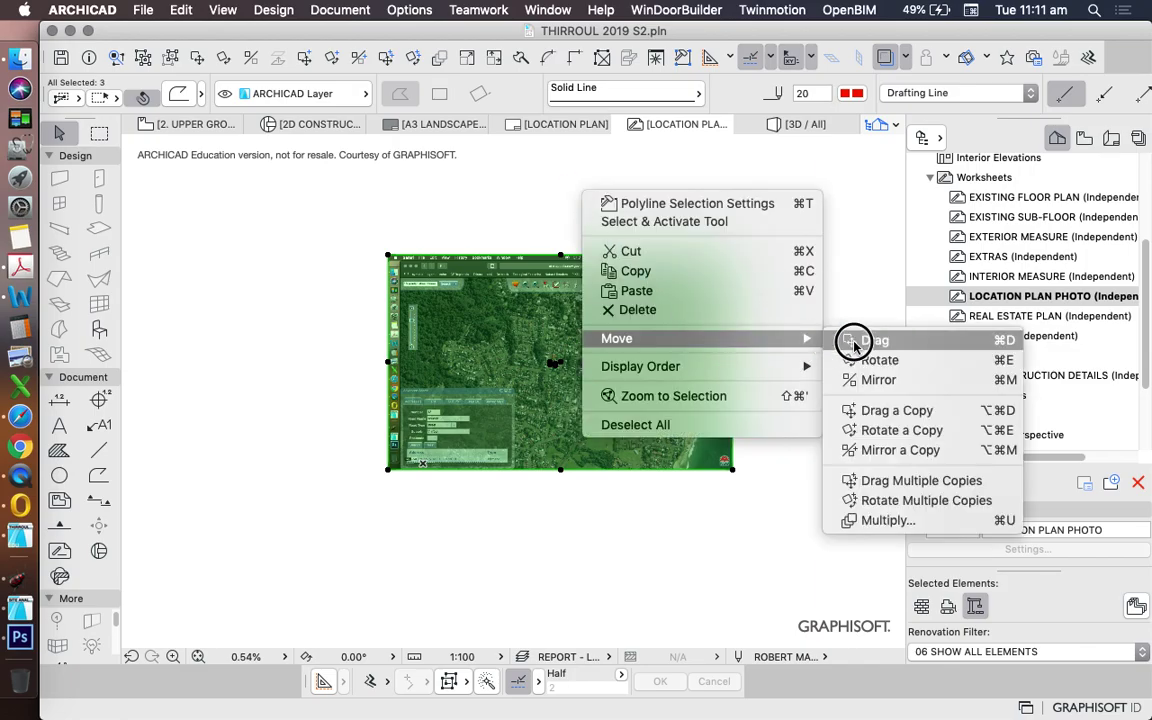
{"action": "left_click", "coordinate": [853, 338]}
{"action": "scroll", "coordinate": [499, 369], "scroll_direction": "up", "scroll_amount": 5}
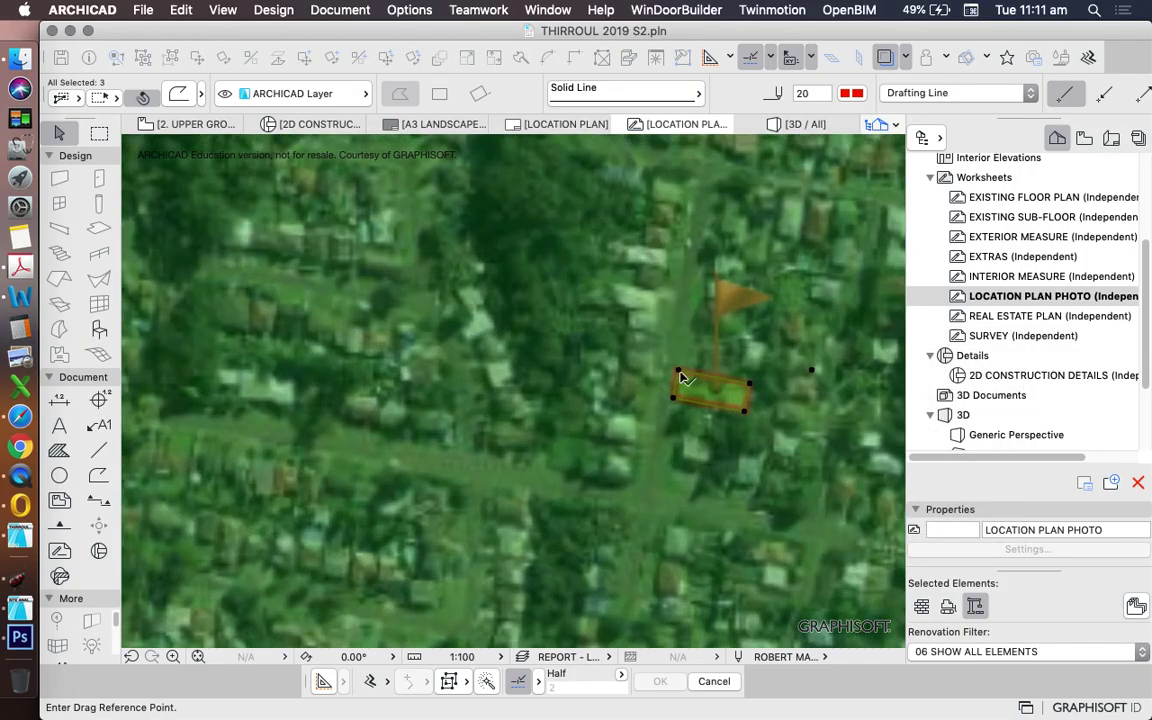
{"action": "left_click", "coordinate": [681, 377]}
{"action": "scroll", "coordinate": [576, 428], "scroll_direction": "down", "scroll_amount": 10}
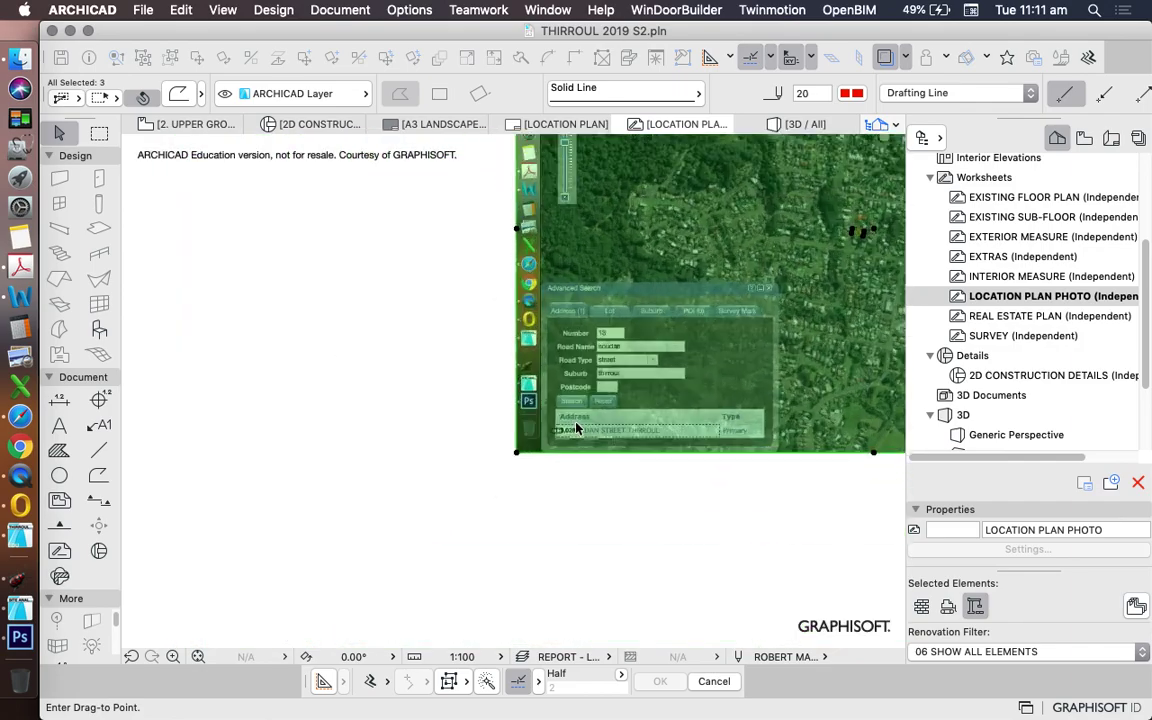
{"action": "scroll", "coordinate": [576, 428], "scroll_direction": "up", "scroll_amount": 10}
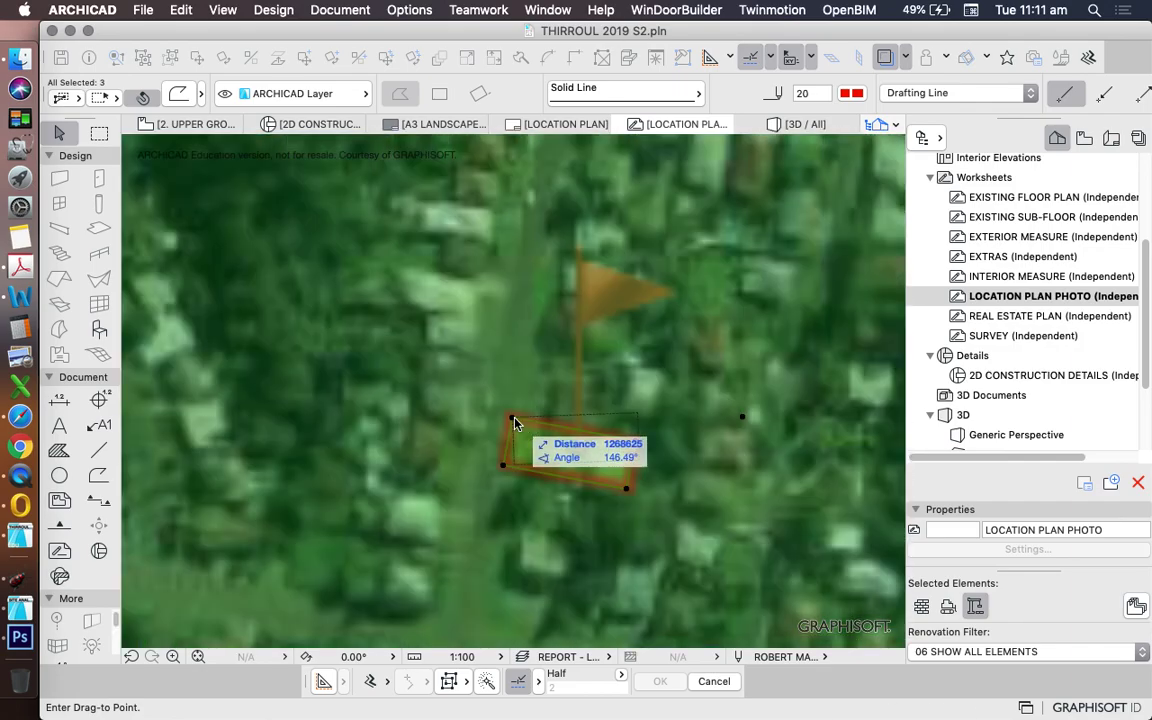
{"action": "left_click", "coordinate": [514, 424]}
{"action": "scroll", "coordinate": [540, 400], "scroll_direction": "down", "scroll_amount": 3}
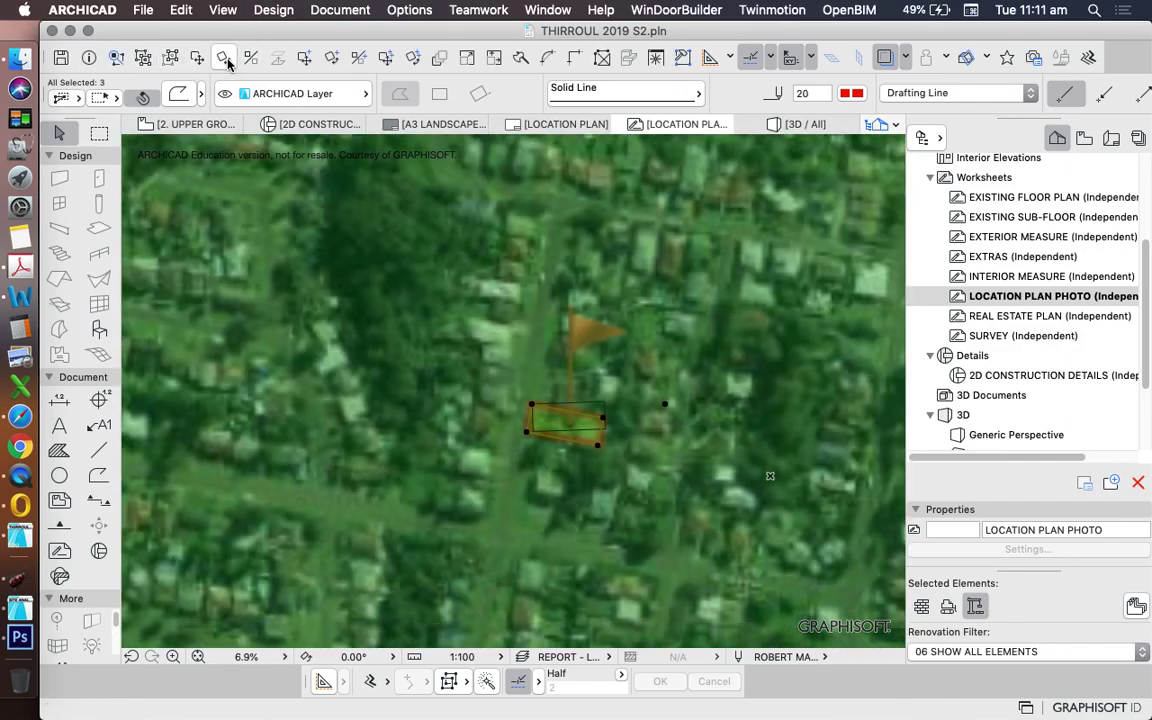
- Rotate the selection 6.51° about the outline's corner so marker and outline edges align
{"action": "left_click", "coordinate": [179, 9]}
{"action": "mouse_move", "coordinate": [342, 321]}
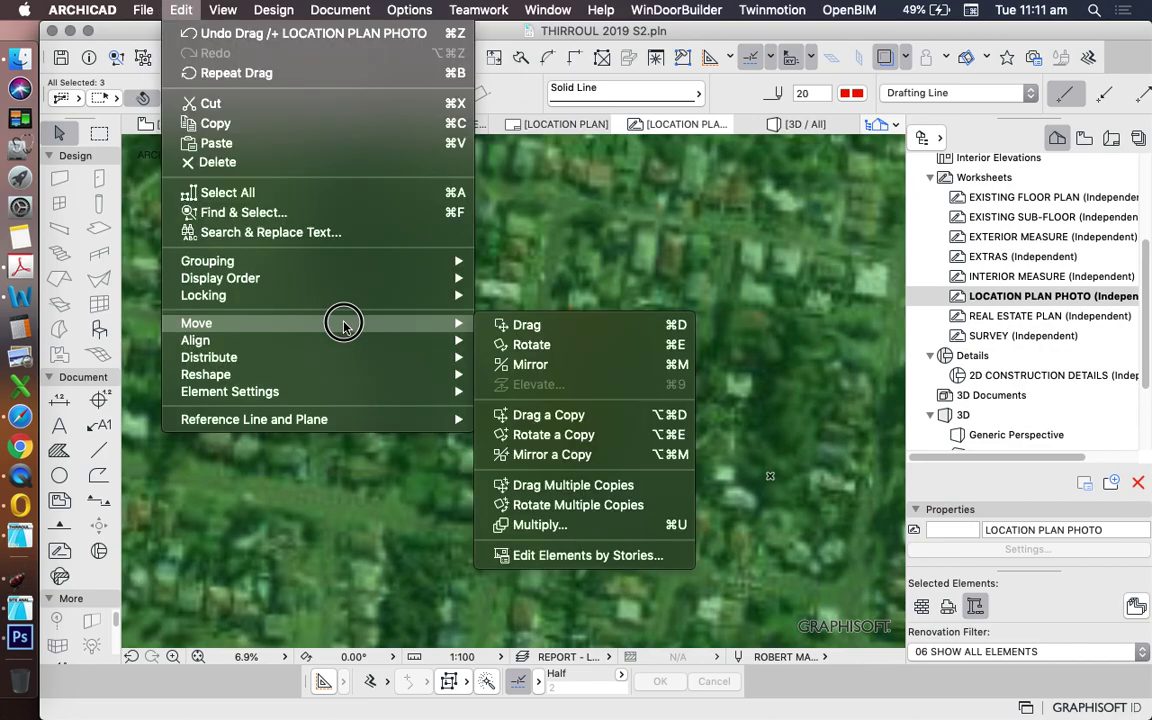
{"action": "left_click", "coordinate": [527, 345]}
{"action": "scroll", "coordinate": [568, 422], "scroll_direction": "up", "scroll_amount": 5}
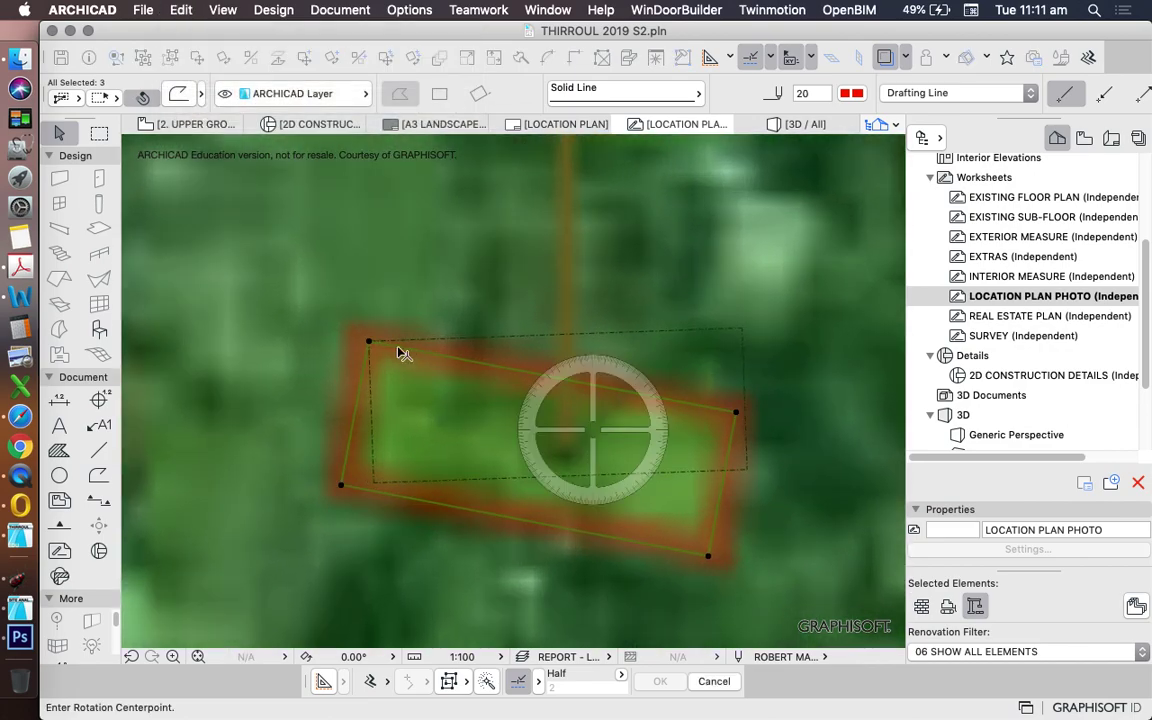
{"action": "left_click", "coordinate": [368, 341]}
{"action": "left_click", "coordinate": [737, 412]}
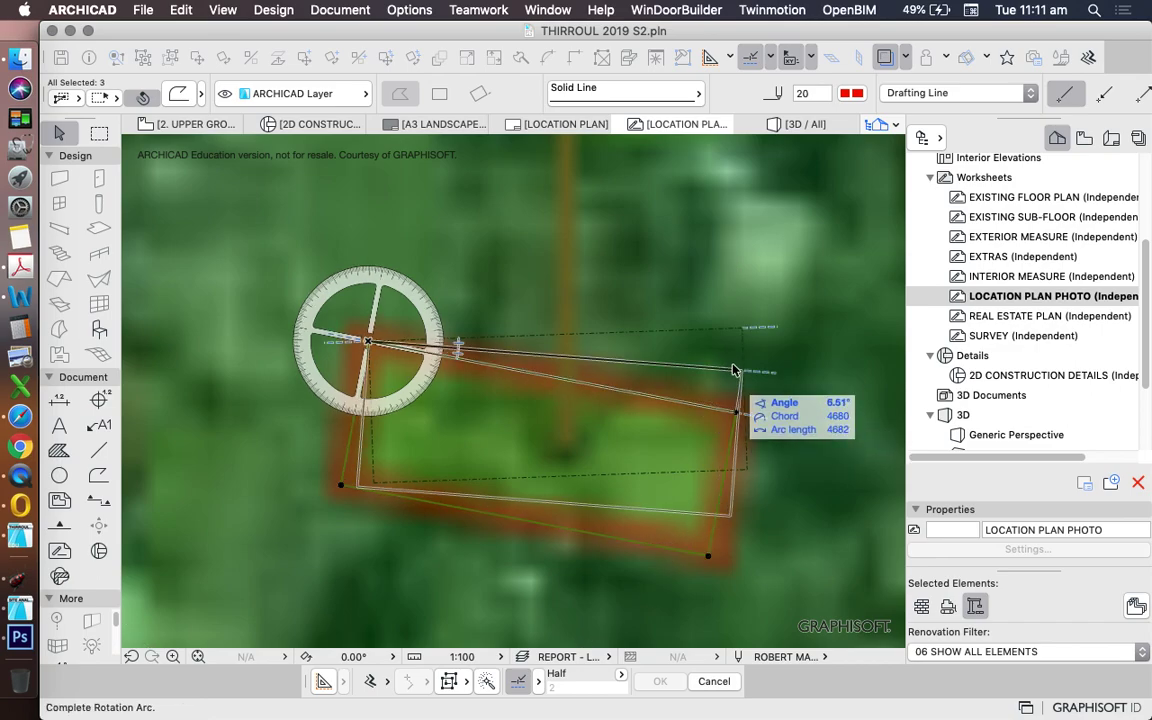
{"action": "left_click", "coordinate": [742, 330]}
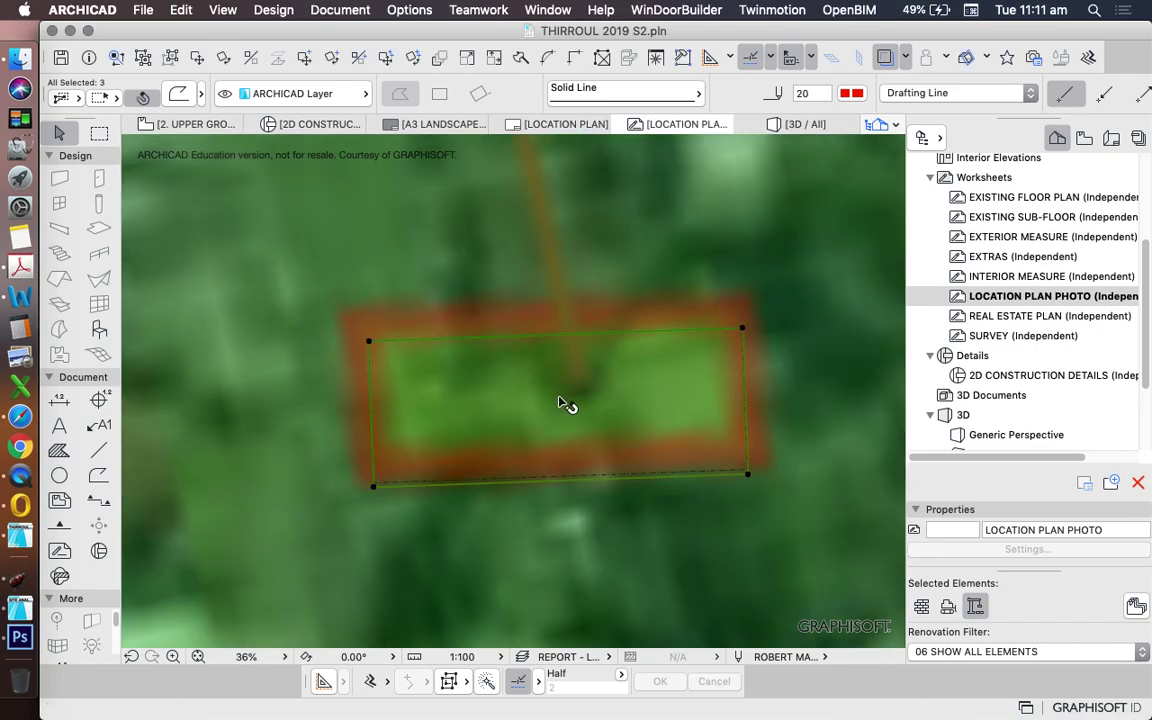
{"action": "scroll", "coordinate": [532, 406], "scroll_direction": "down", "scroll_amount": 6}
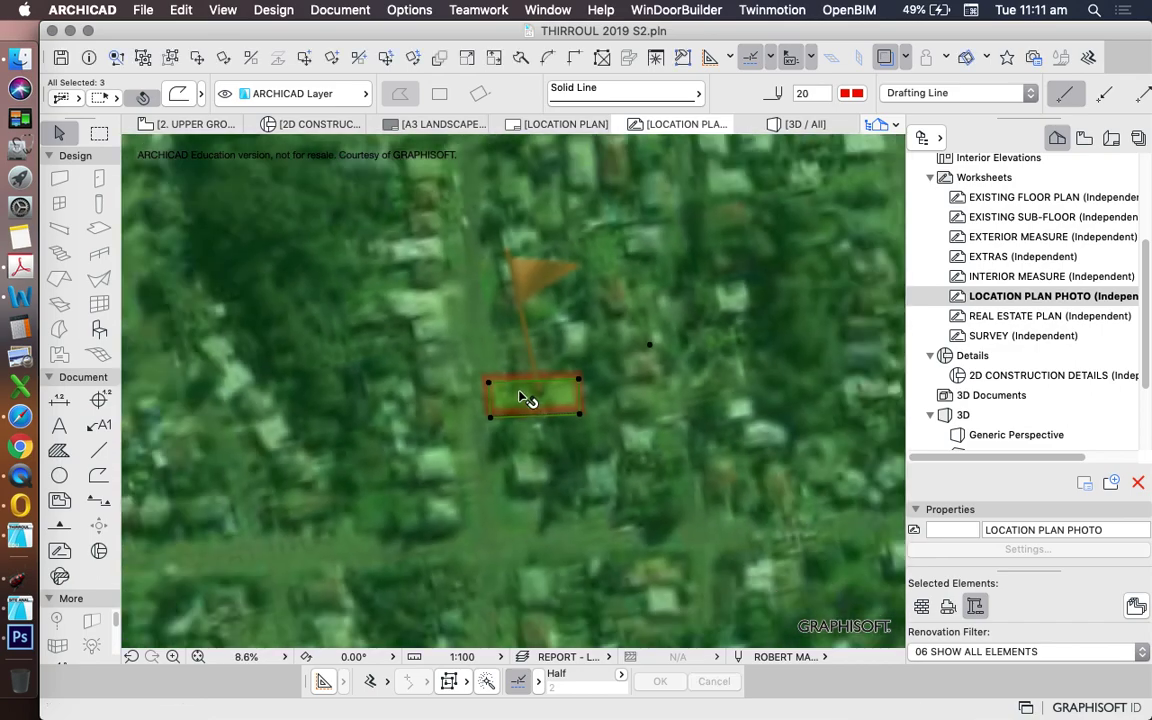
{"action": "scroll", "coordinate": [587, 427], "scroll_direction": "down", "scroll_amount": 6}
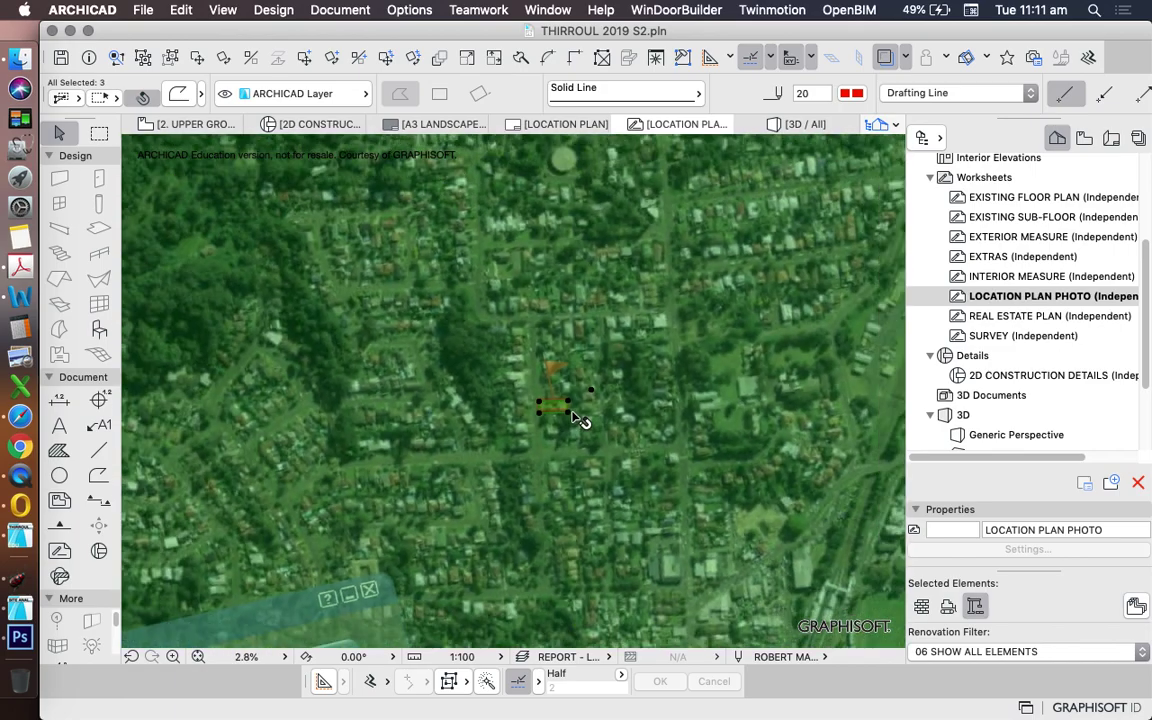
{"action": "key", "text": "Escape"}
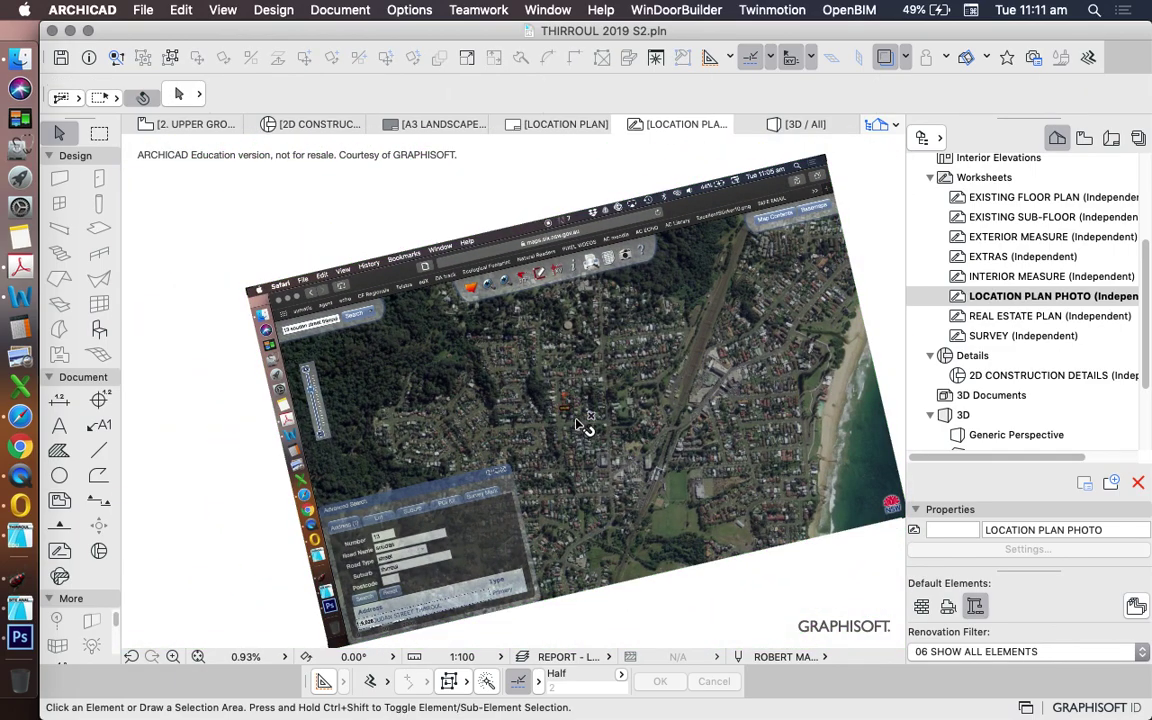
- Change the property boundary from Double Dashed to Solid Line with a red pen
{"action": "scroll", "coordinate": [577, 421], "scroll_direction": "up", "scroll_amount": 4}
{"action": "left_click", "coordinate": [554, 397]}
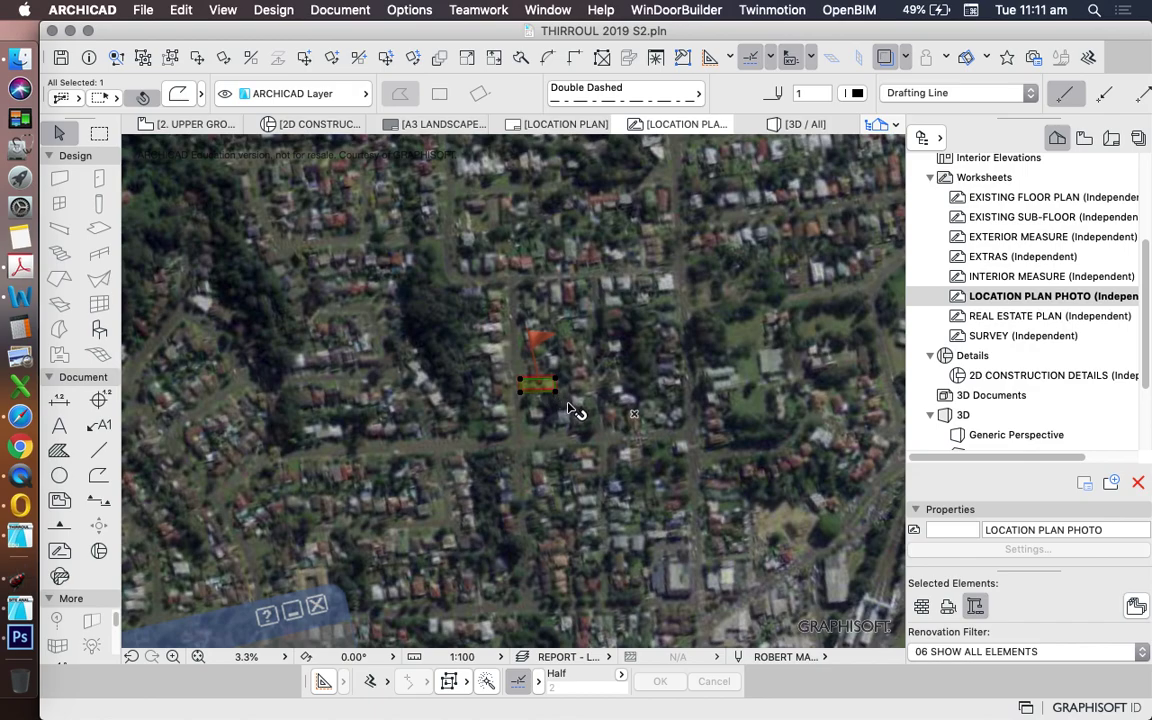
{"action": "key", "text": "Escape"}
{"action": "key", "text": "super+z"}
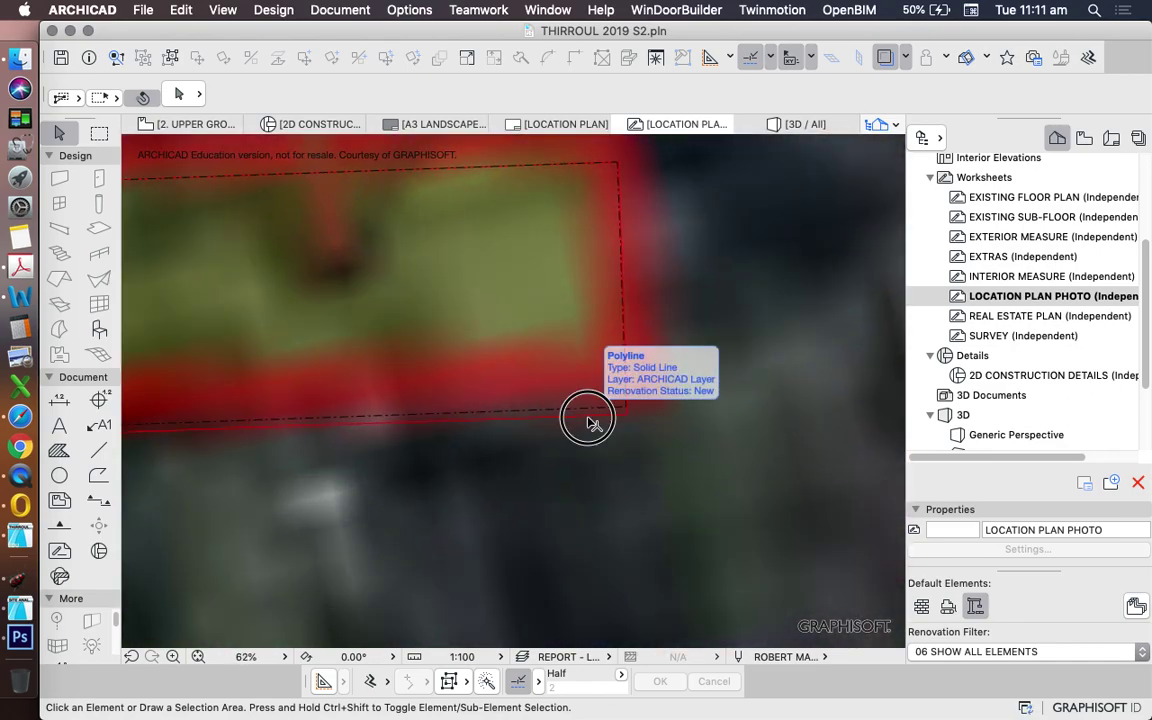
{"action": "left_click", "coordinate": [590, 420]}
{"action": "key", "text": "Escape"}
{"action": "left_click", "coordinate": [594, 414]}
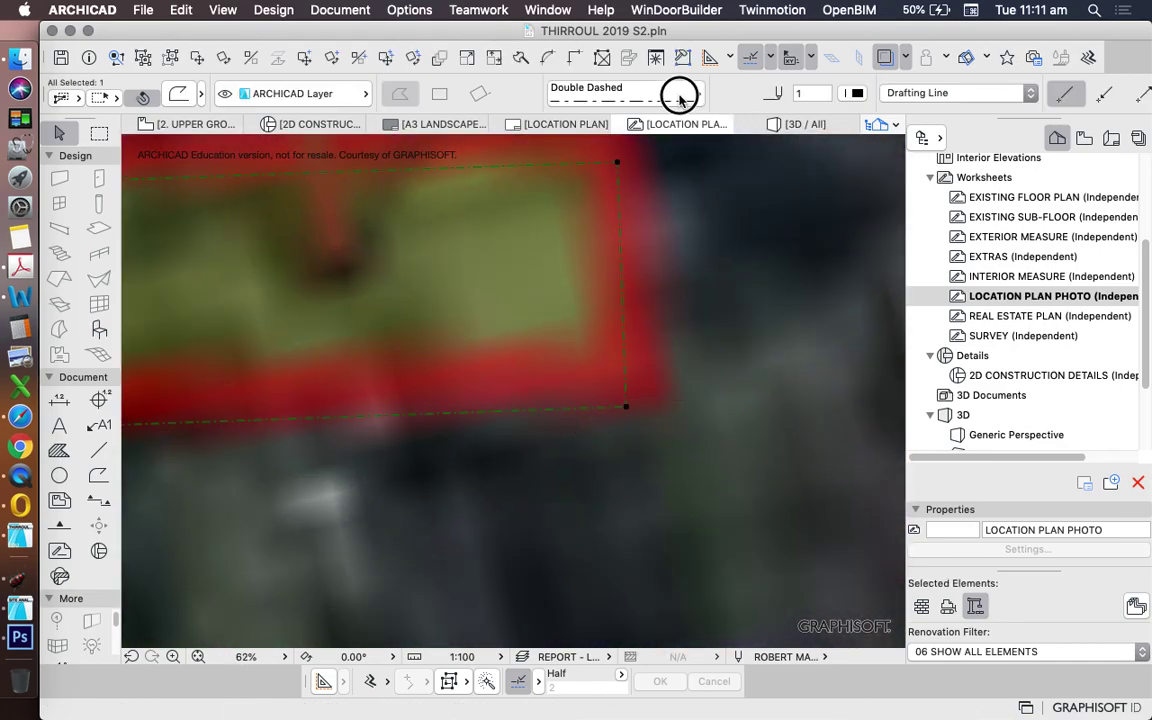
{"action": "left_click", "coordinate": [679, 97]}
{"action": "left_click", "coordinate": [702, 44]}
{"action": "left_click", "coordinate": [857, 93]}
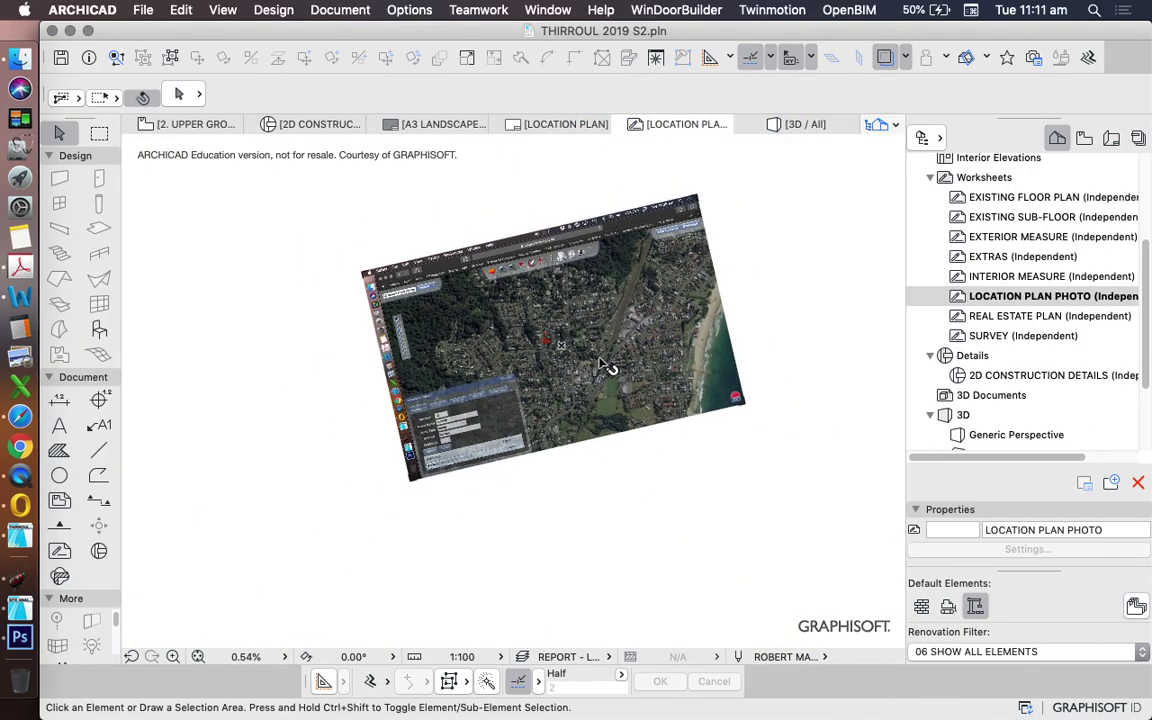
- Select and deselect the rotated aerial photo to review its placement
{"action": "left_click", "coordinate": [605, 365]}
{"action": "scroll", "coordinate": [609, 373], "scroll_direction": "up", "scroll_amount": 5}
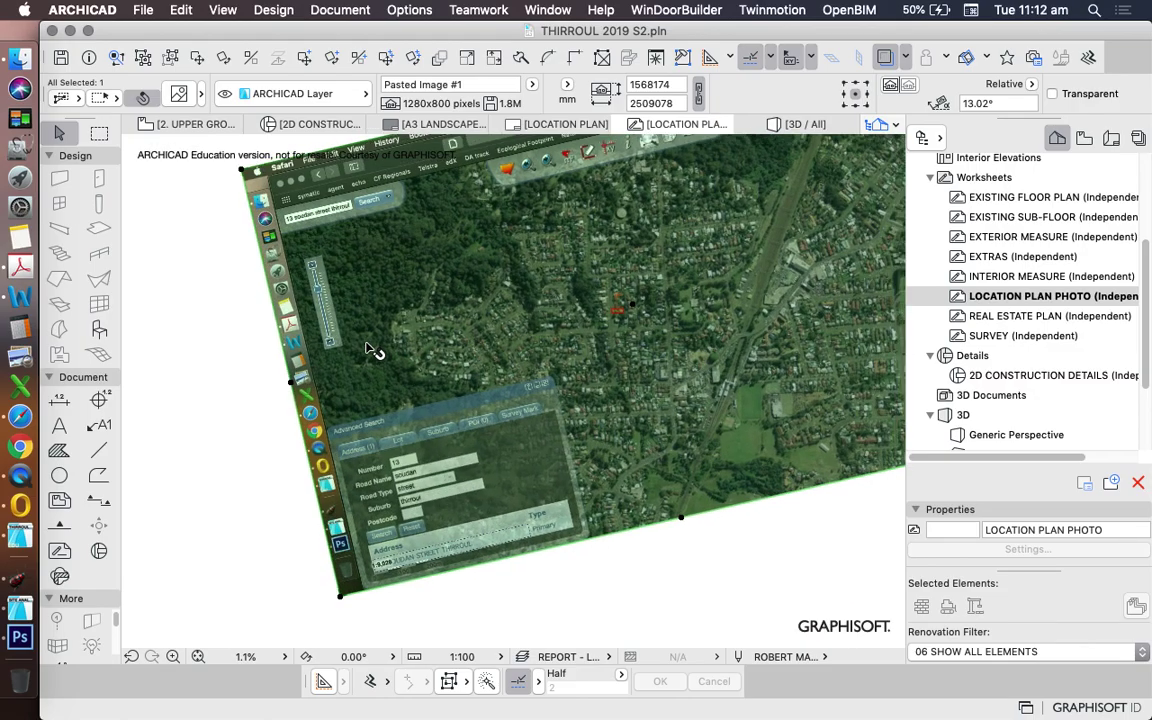
{"action": "scroll", "coordinate": [370, 350], "scroll_direction": "down", "scroll_amount": 4}
{"action": "scroll", "coordinate": [462, 332], "scroll_direction": "up", "scroll_amount": 6}
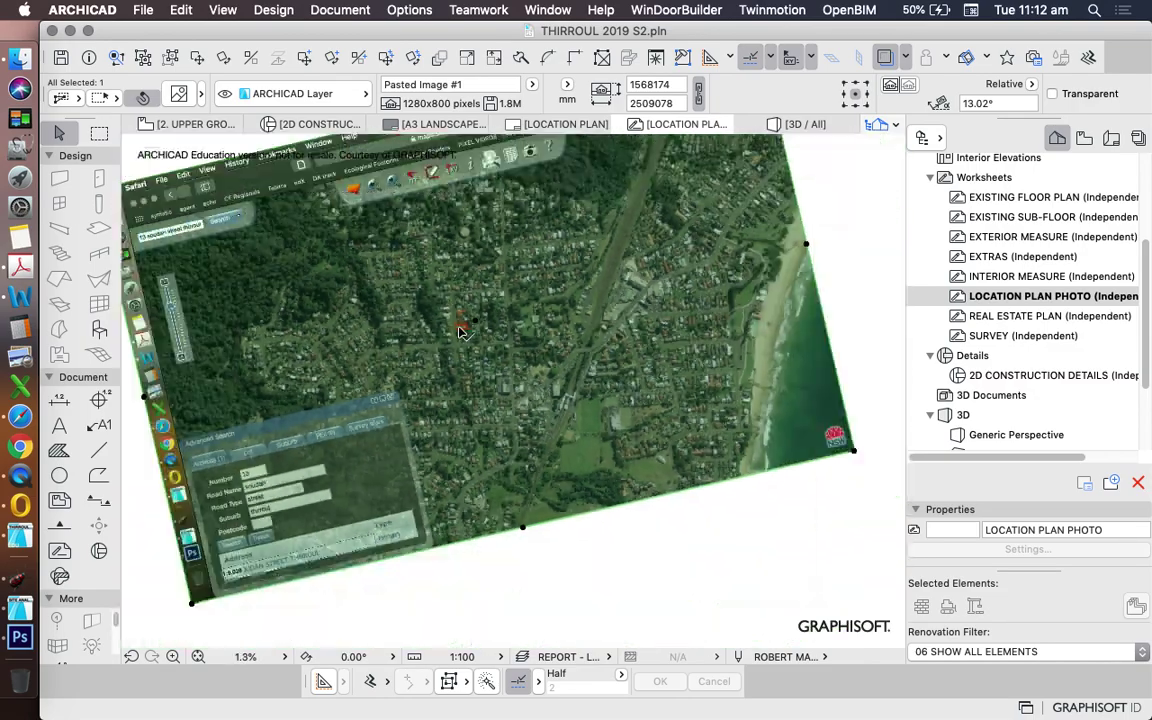
{"action": "scroll", "coordinate": [462, 332], "scroll_direction": "down", "scroll_amount": 3}
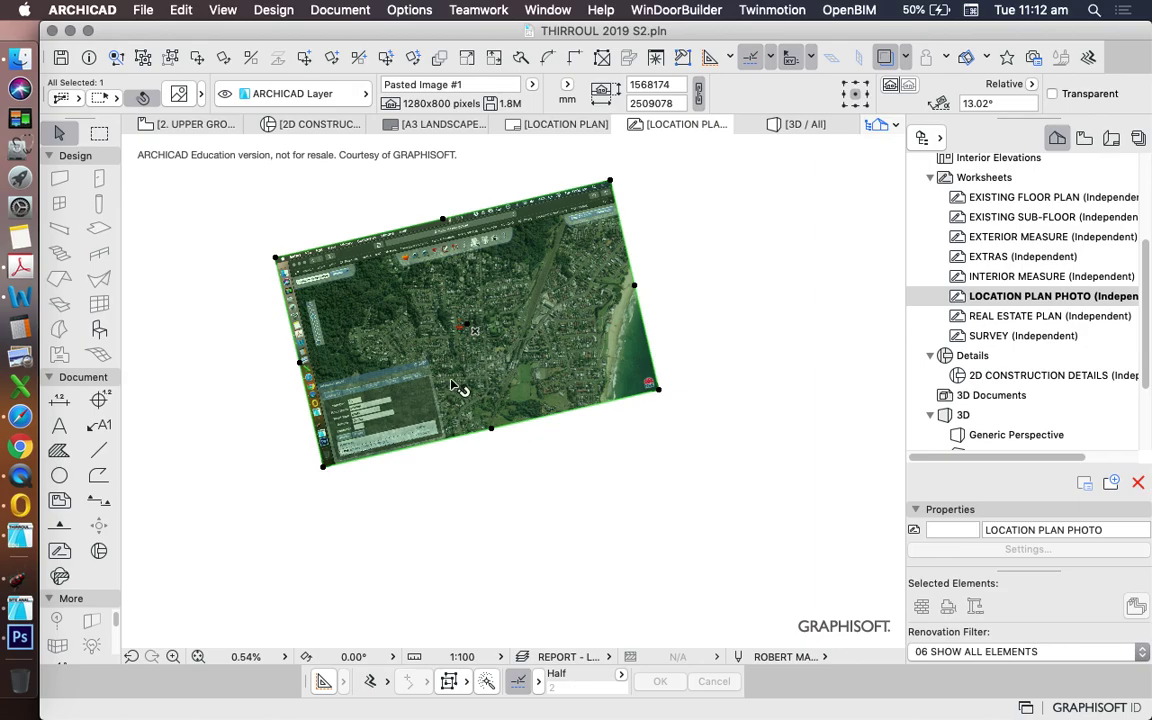
{"action": "key", "text": "Escape"}
{"action": "scroll", "coordinate": [446, 354], "scroll_direction": "up", "scroll_amount": 5}
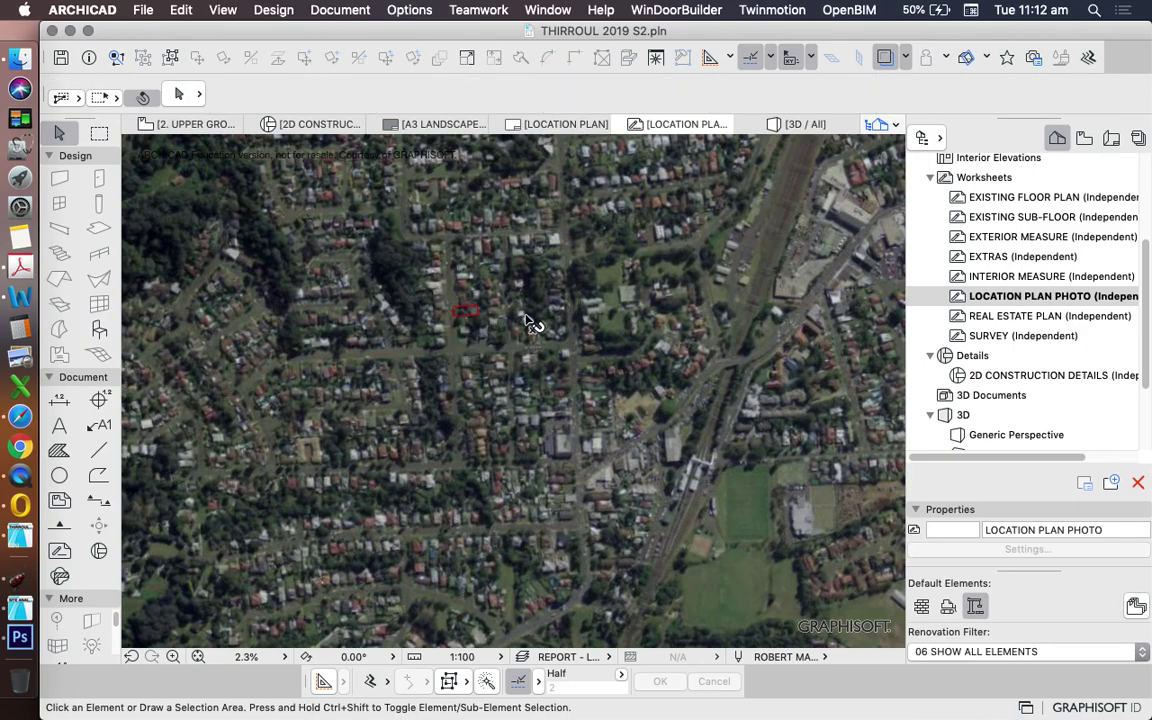
{"action": "scroll", "coordinate": [460, 311], "scroll_direction": "up", "scroll_amount": 5}
{"action": "scroll", "coordinate": [553, 352], "scroll_direction": "down", "scroll_amount": 3}
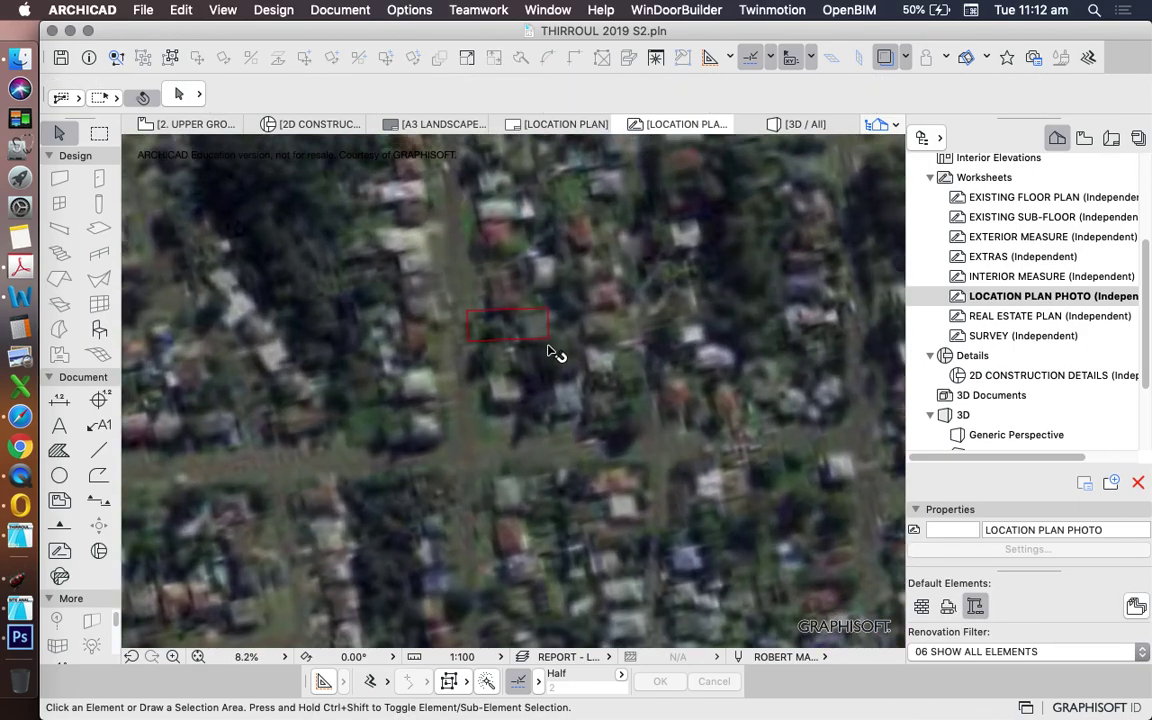
{"action": "scroll", "coordinate": [553, 352], "scroll_direction": "down", "scroll_amount": 6}
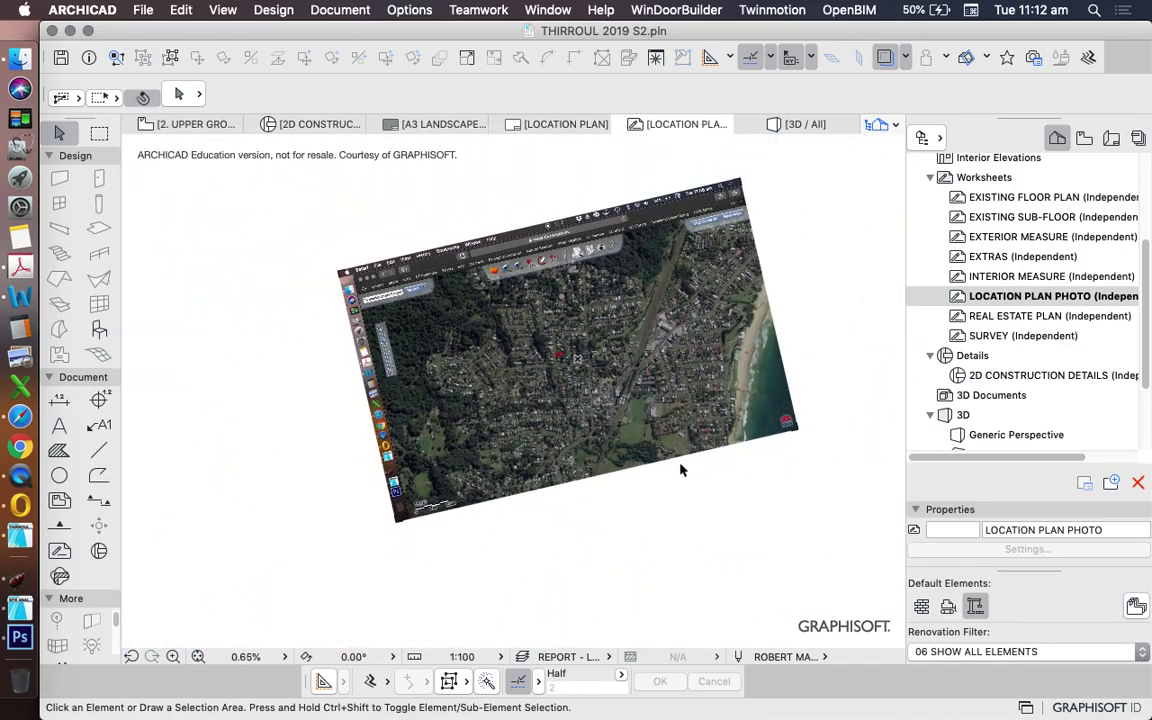
{"action": "scroll", "coordinate": [524, 327], "scroll_direction": "up", "scroll_amount": 8}
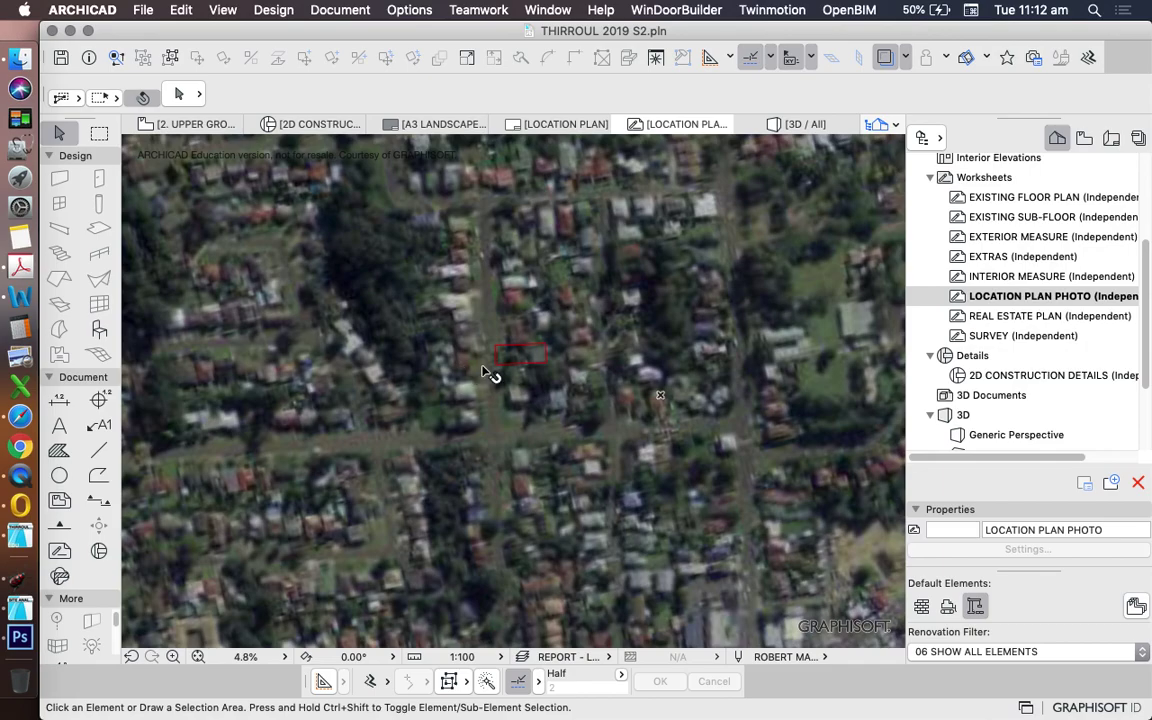
- Check the new solid red property outline, then deselect it
{"action": "left_click", "coordinate": [497, 350]}
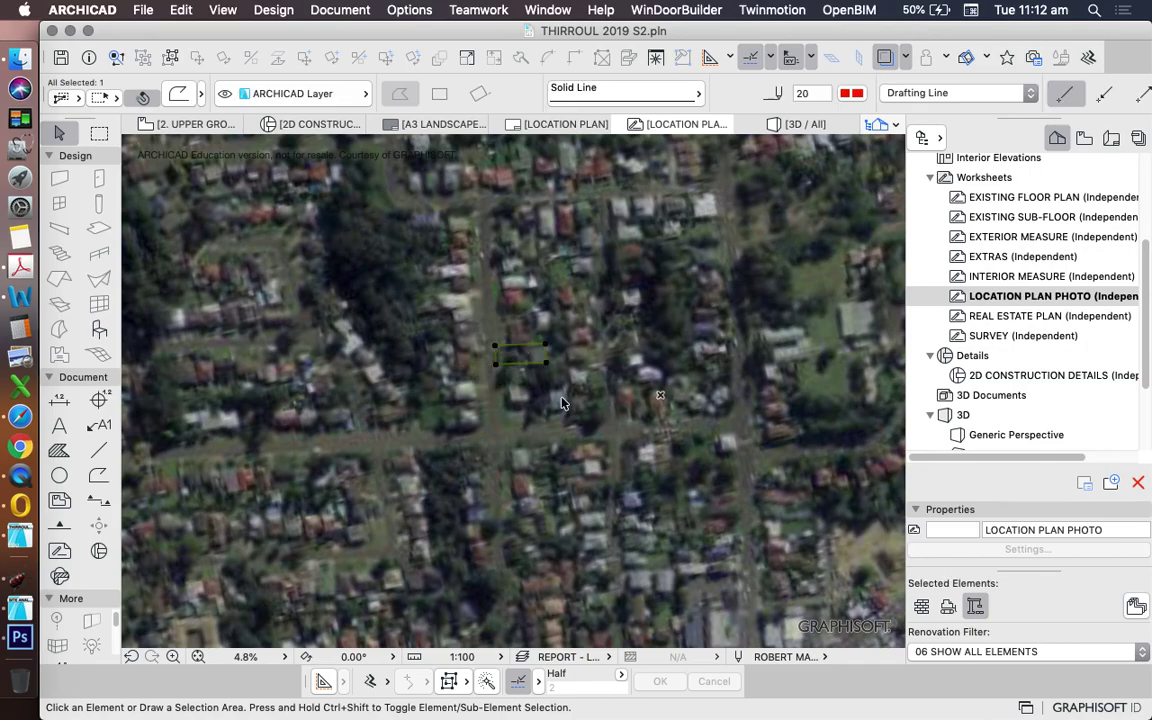
{"action": "scroll", "coordinate": [590, 400], "scroll_direction": "down", "scroll_amount": 4}
{"action": "scroll", "coordinate": [580, 393], "scroll_direction": "down", "scroll_amount": 1}
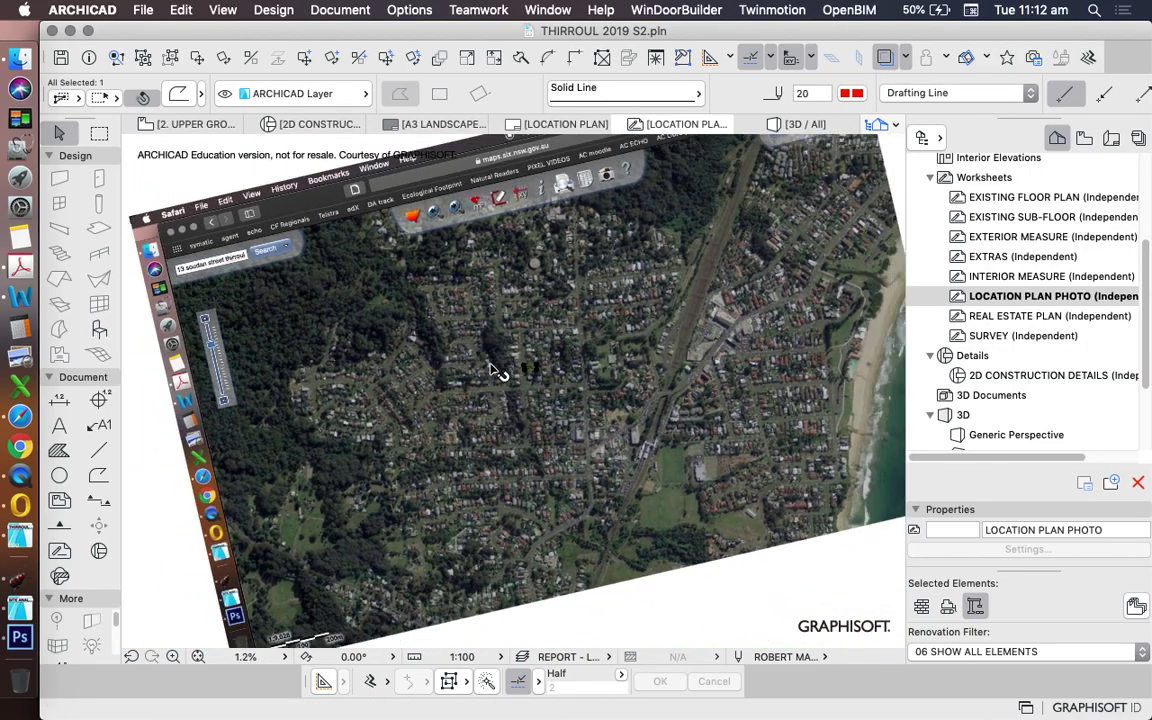
{"action": "key", "text": "Escape"}
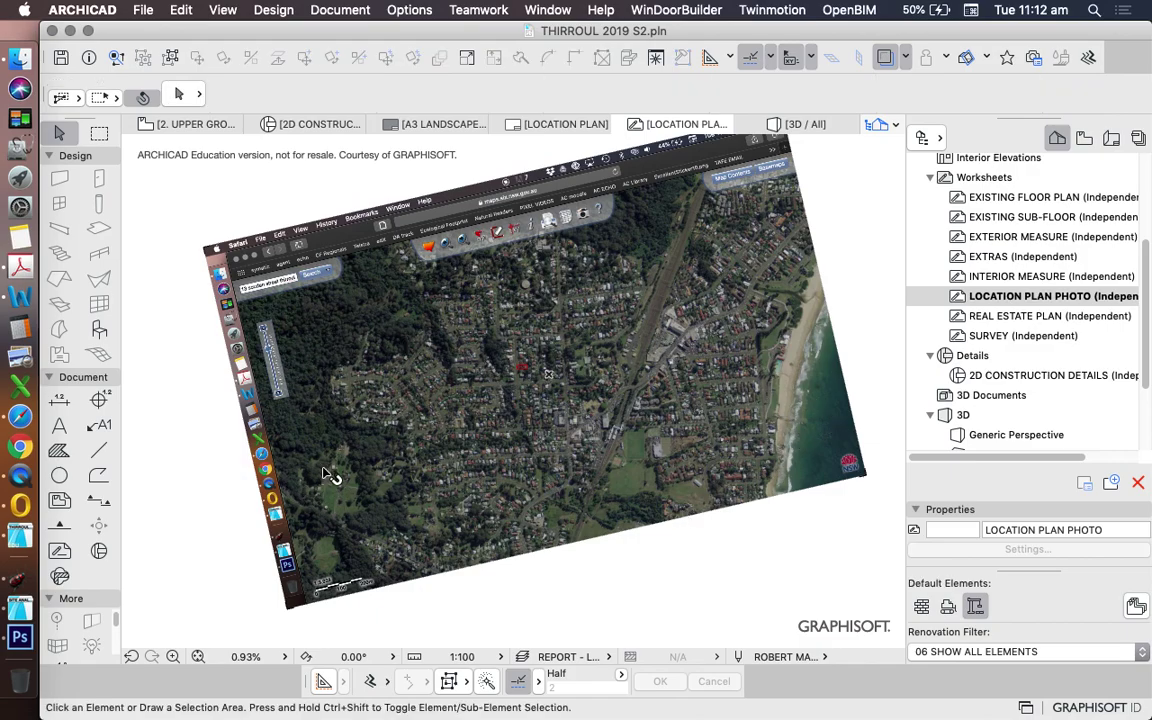
{"action": "scroll", "coordinate": [523, 270], "scroll_direction": "up", "scroll_amount": 1}
{"action": "scroll", "coordinate": [560, 383], "scroll_direction": "down", "scroll_amount": 1}
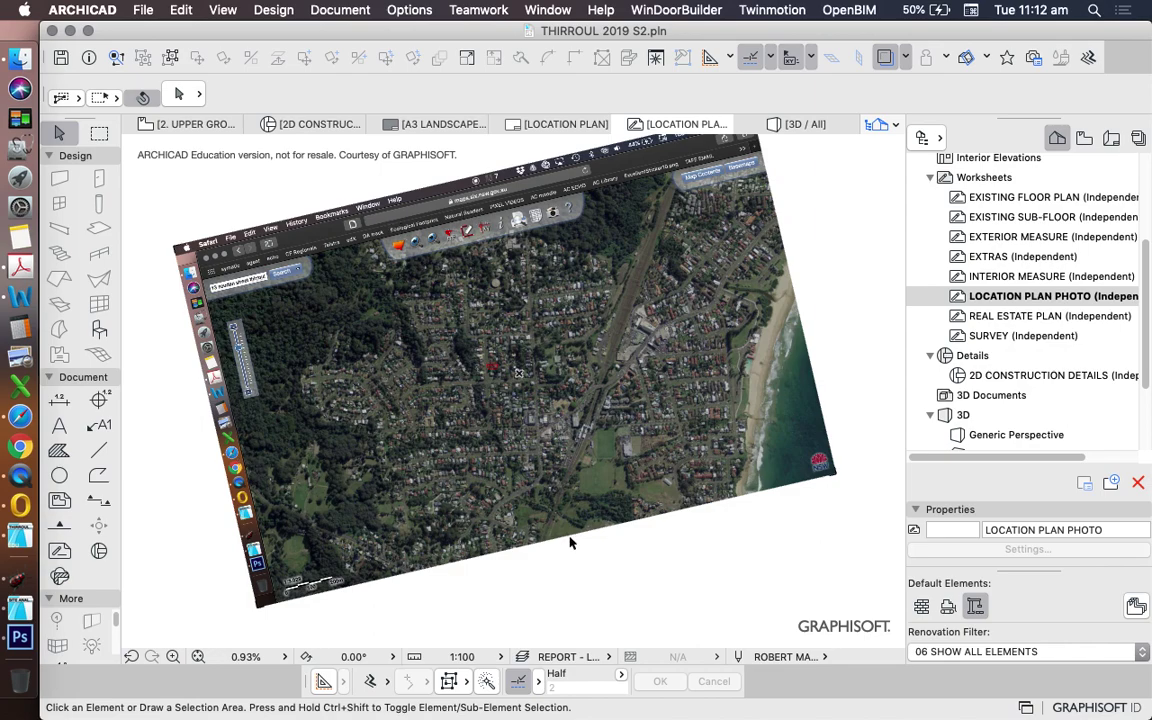
{"action": "scroll", "coordinate": [497, 378], "scroll_direction": "down", "scroll_amount": 5}
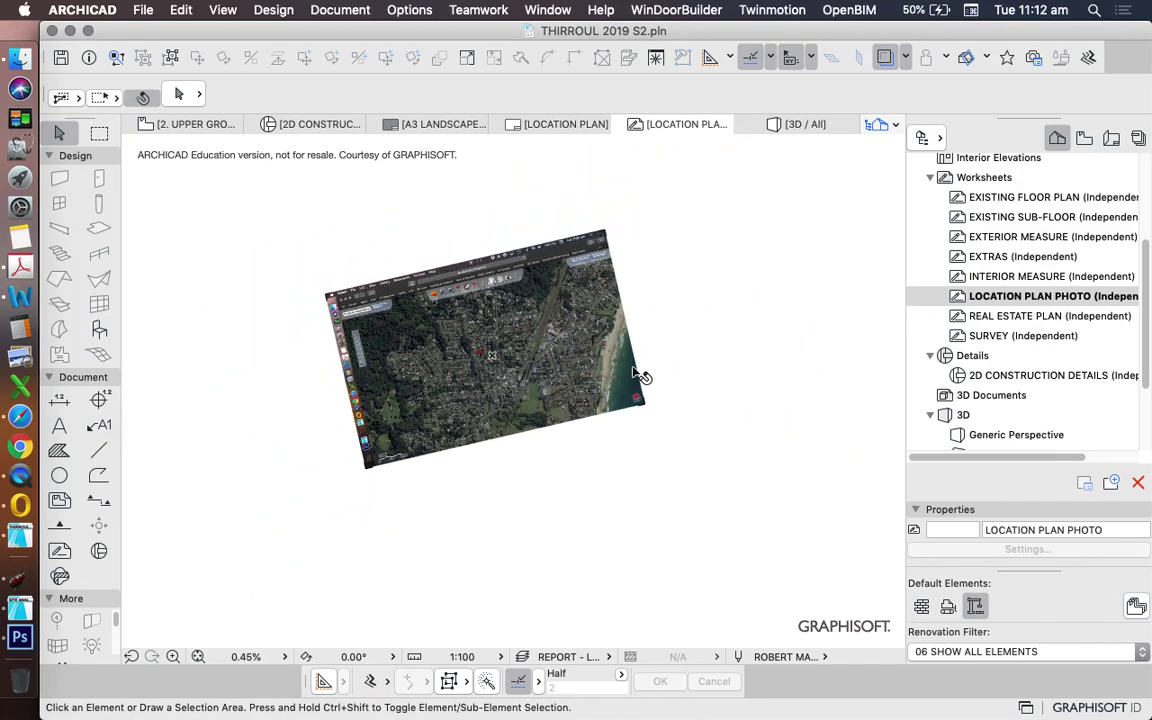
{"action": "scroll", "coordinate": [437, 391], "scroll_direction": "up", "scroll_amount": 3}
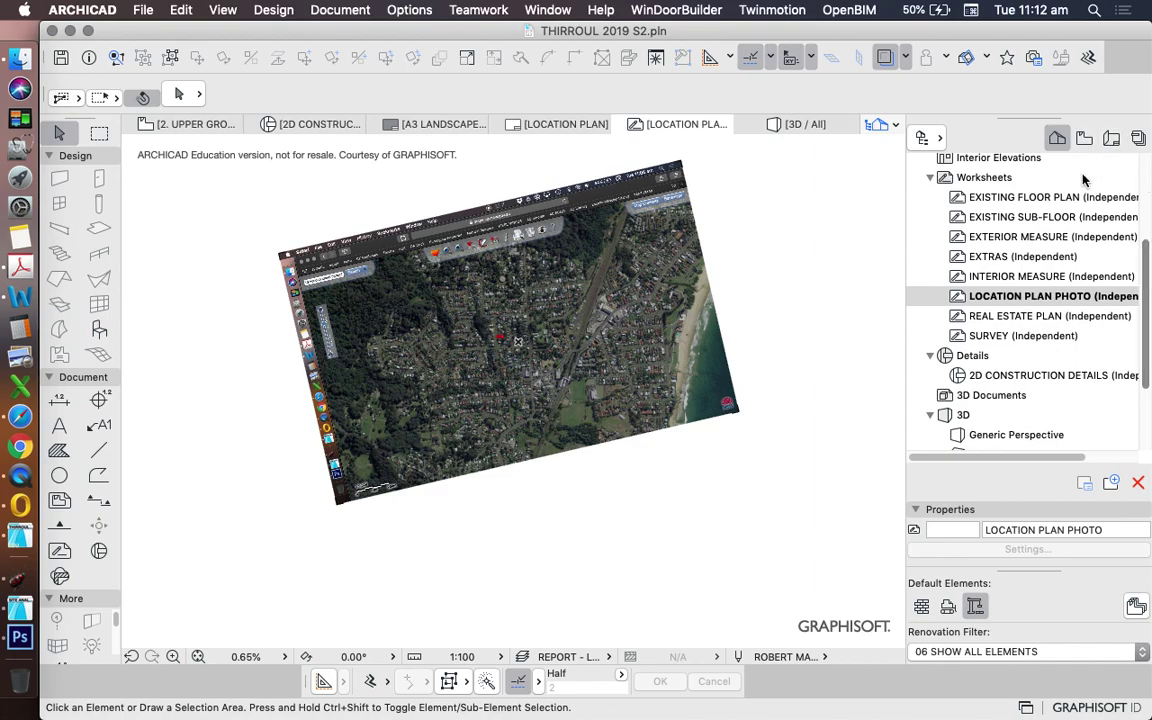
- Save the current view as LOCATION PLAN PHOTO in the View Map's REPORTS folder
{"action": "left_click", "coordinate": [1085, 140]}
{"action": "right_click", "coordinate": [1010, 183]}
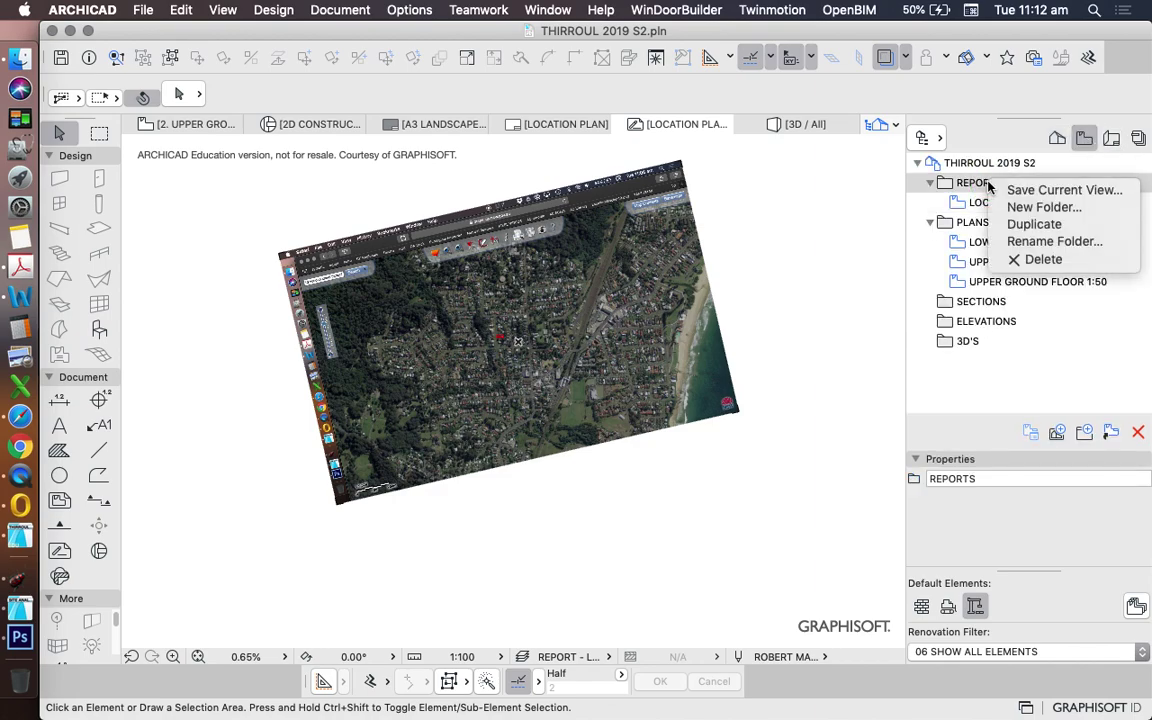
{"action": "left_click", "coordinate": [1058, 188]}
{"action": "left_click", "coordinate": [1000, 127]}
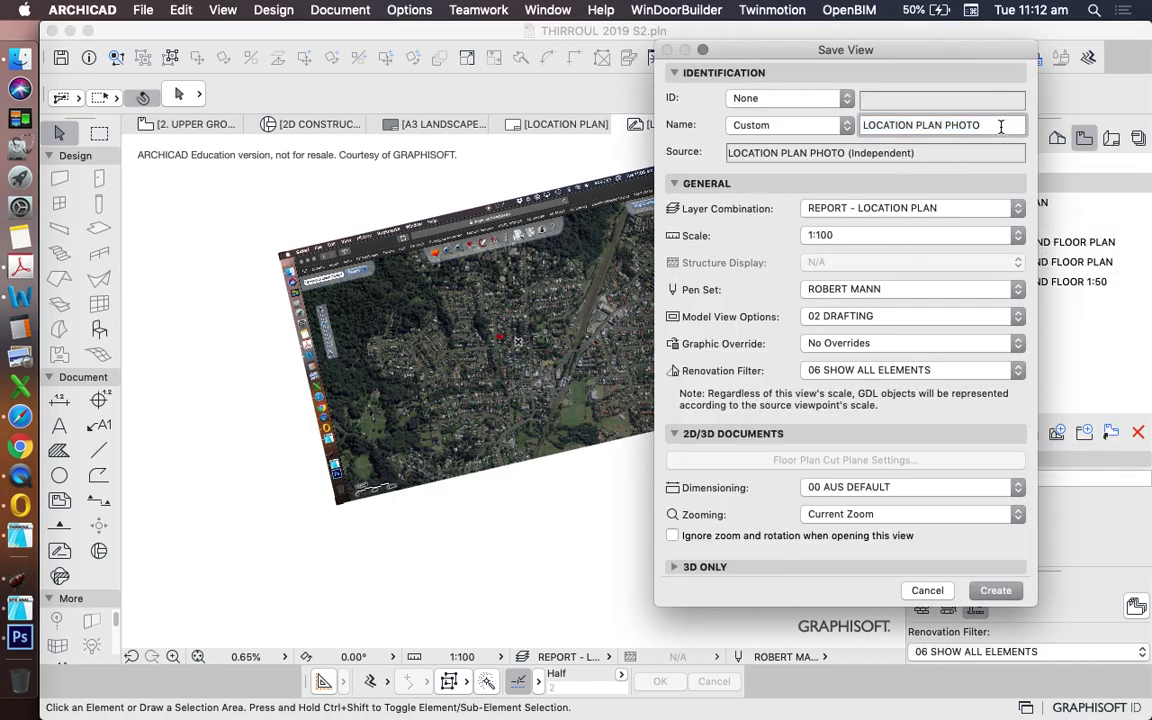
{"action": "left_click", "coordinate": [993, 590]}
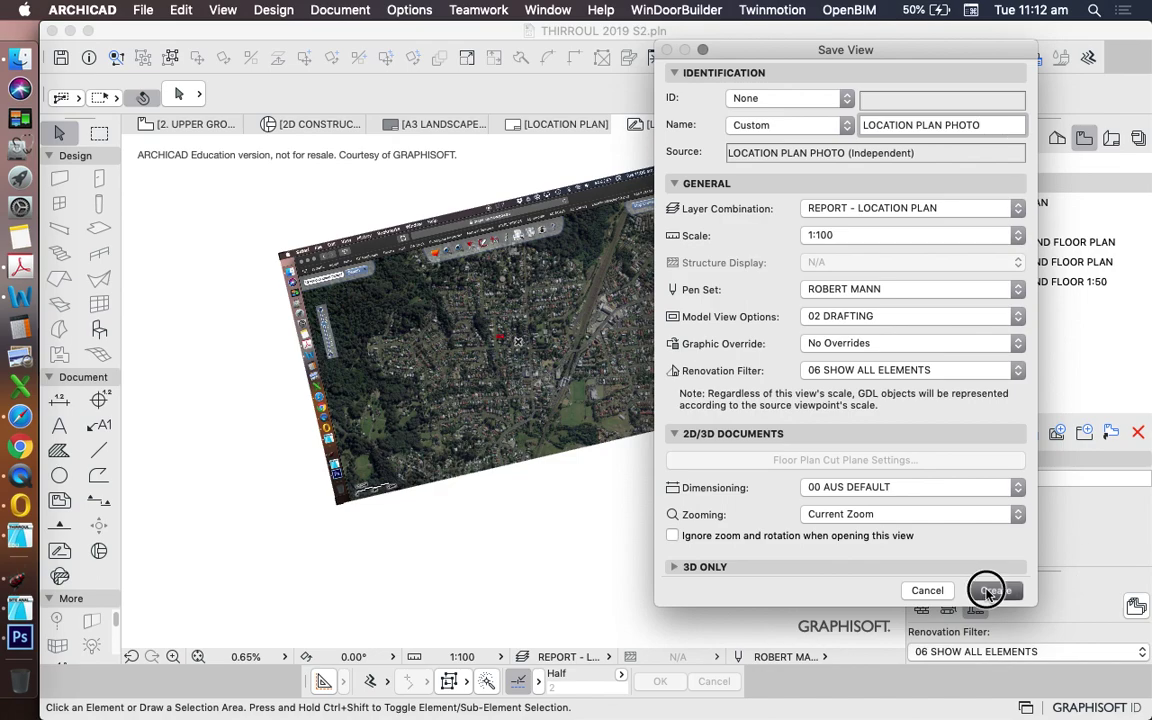
{"action": "left_click", "coordinate": [1111, 139]}
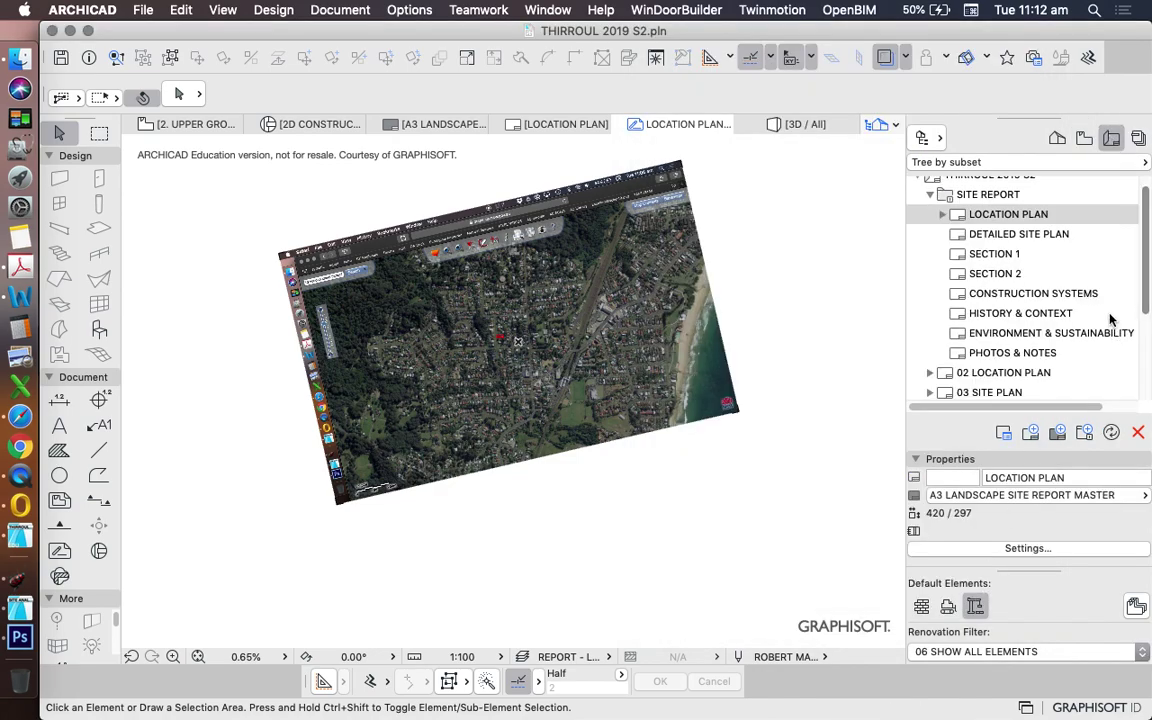
- Open the LOCATION PLAN layout and drag the LOCATION PLAN PHOTO view onto it
{"action": "left_click", "coordinate": [1021, 216]}
{"action": "double_click", "coordinate": [1021, 216]}
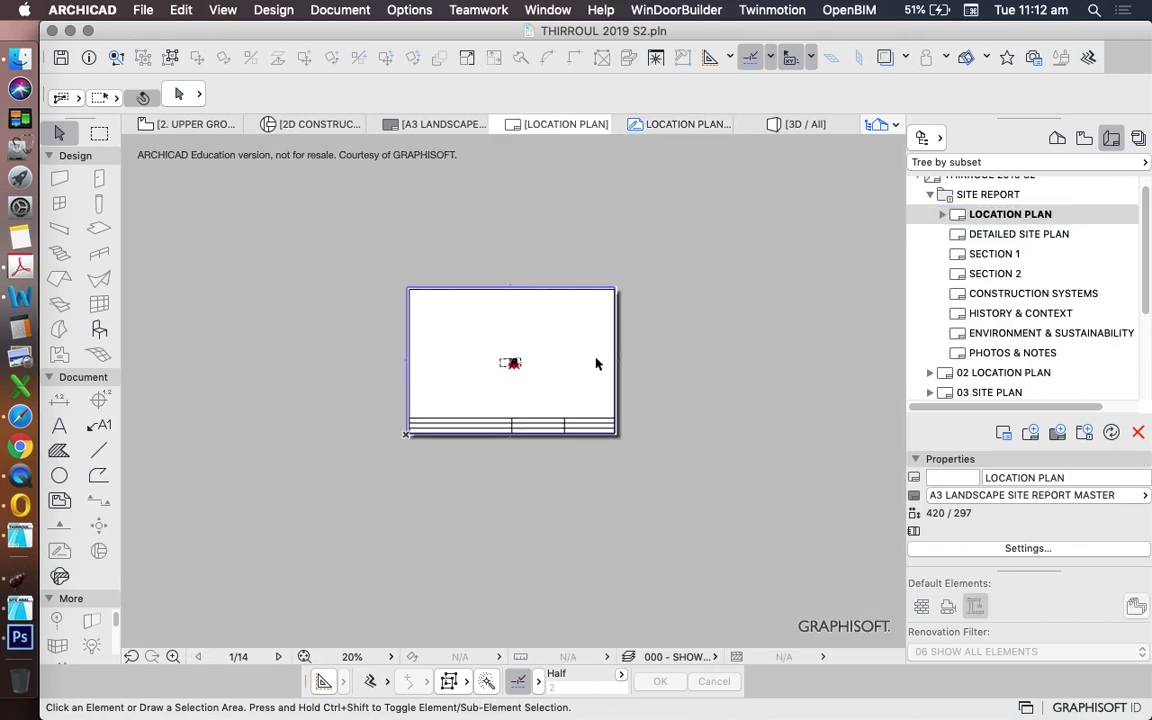
{"action": "left_click", "coordinate": [1084, 139]}
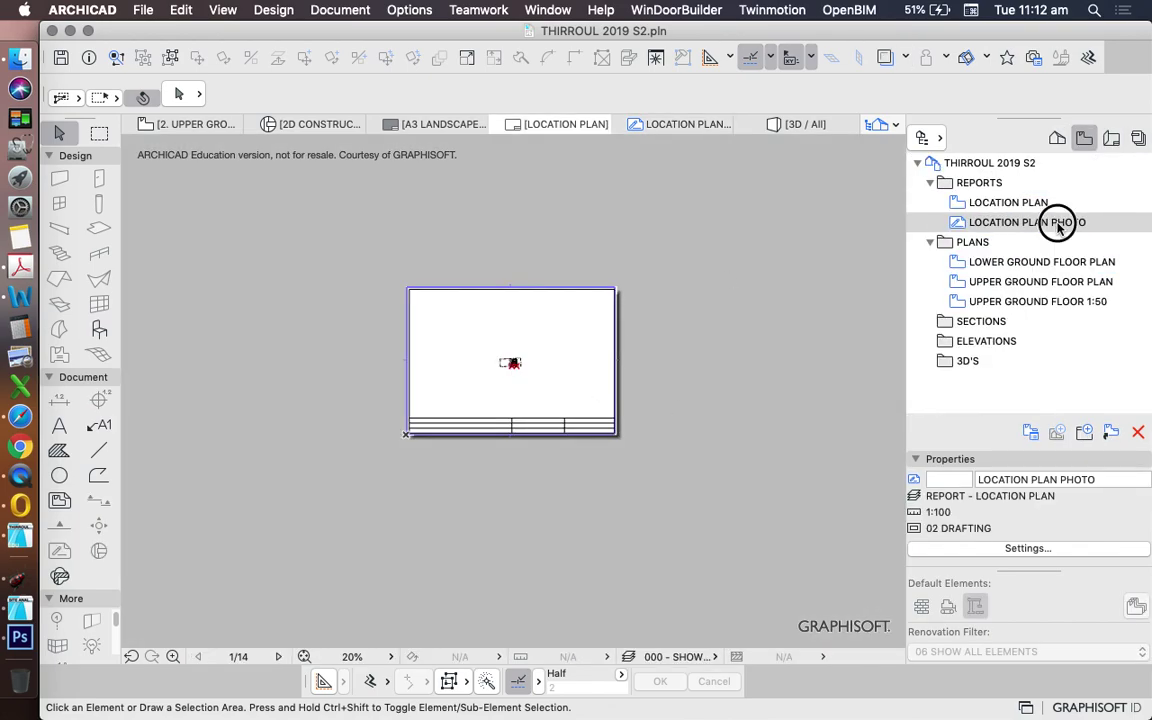
{"action": "left_click_drag", "start_coordinate": [1052, 223], "coordinate": [548, 378]}
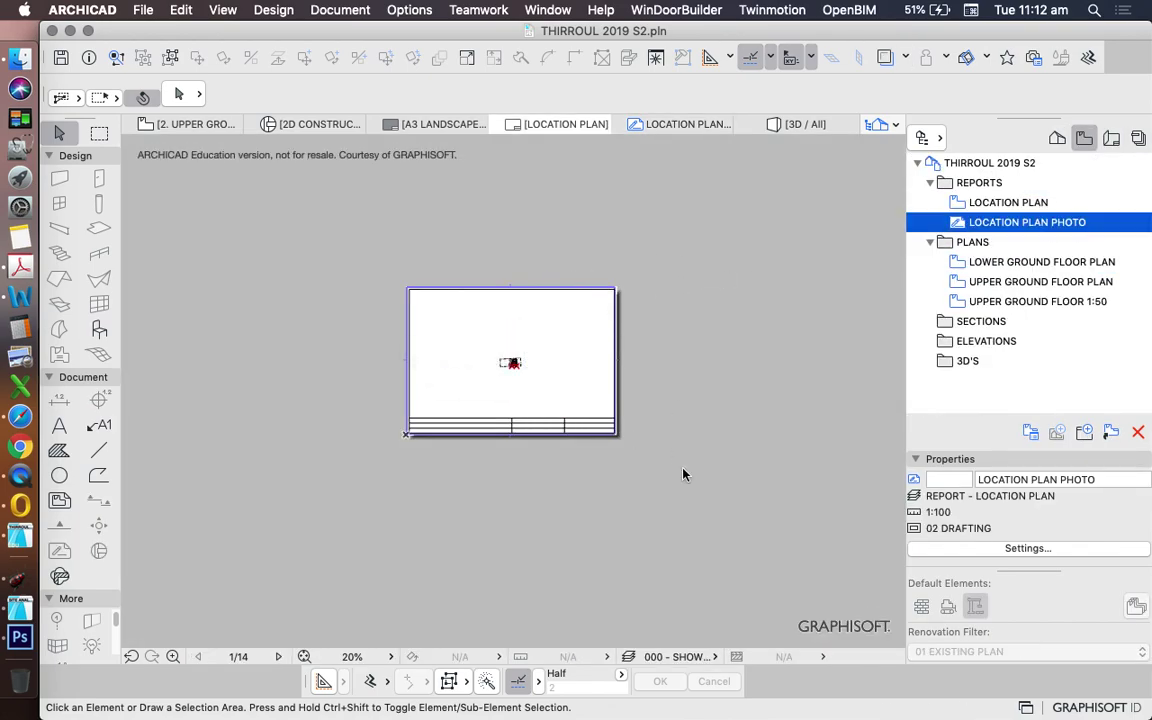
- Fit the layout in the window and shift the aerial drawing toward the sheet
{"action": "scroll", "coordinate": [510, 390], "scroll_direction": "down", "scroll_amount": 10}
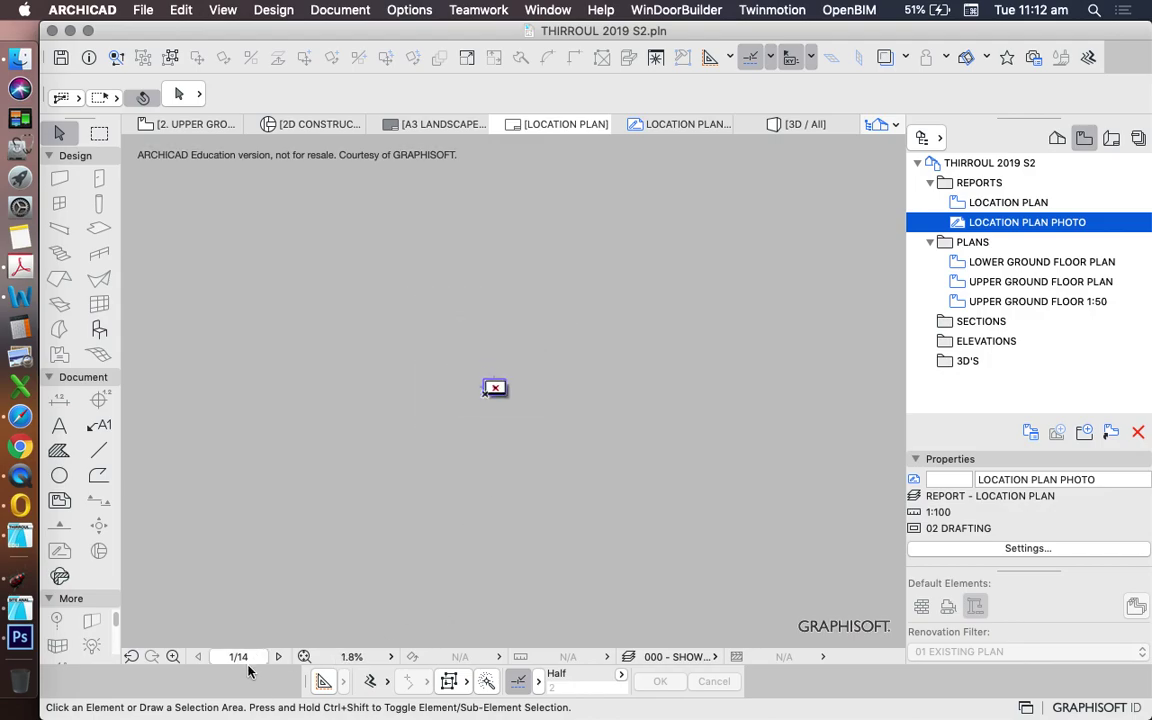
{"action": "left_click", "coordinate": [305, 657]}
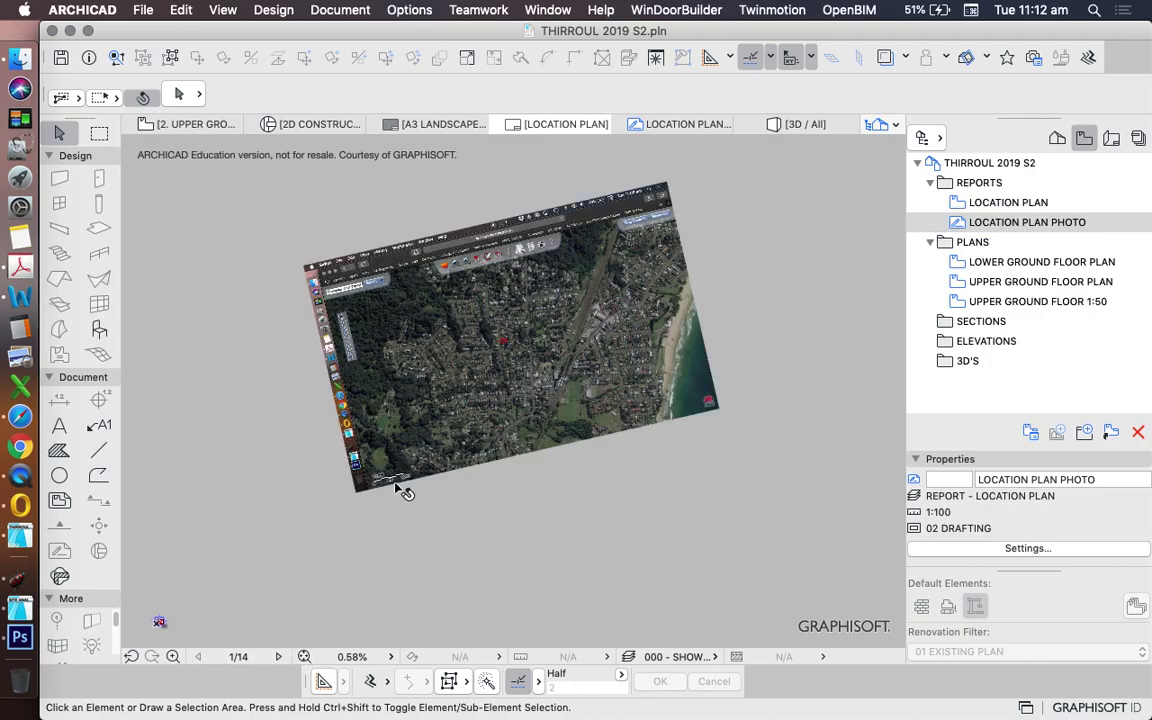
{"action": "scroll", "coordinate": [405, 490], "scroll_direction": "down", "scroll_amount": 4}
{"action": "mouse_move", "coordinate": [442, 478]}
{"action": "left_mouse_down"}
{"action": "mouse_move", "coordinate": [355, 496]}
{"action": "mouse_move", "coordinate": [355, 514]}
{"action": "left_mouse_up"}
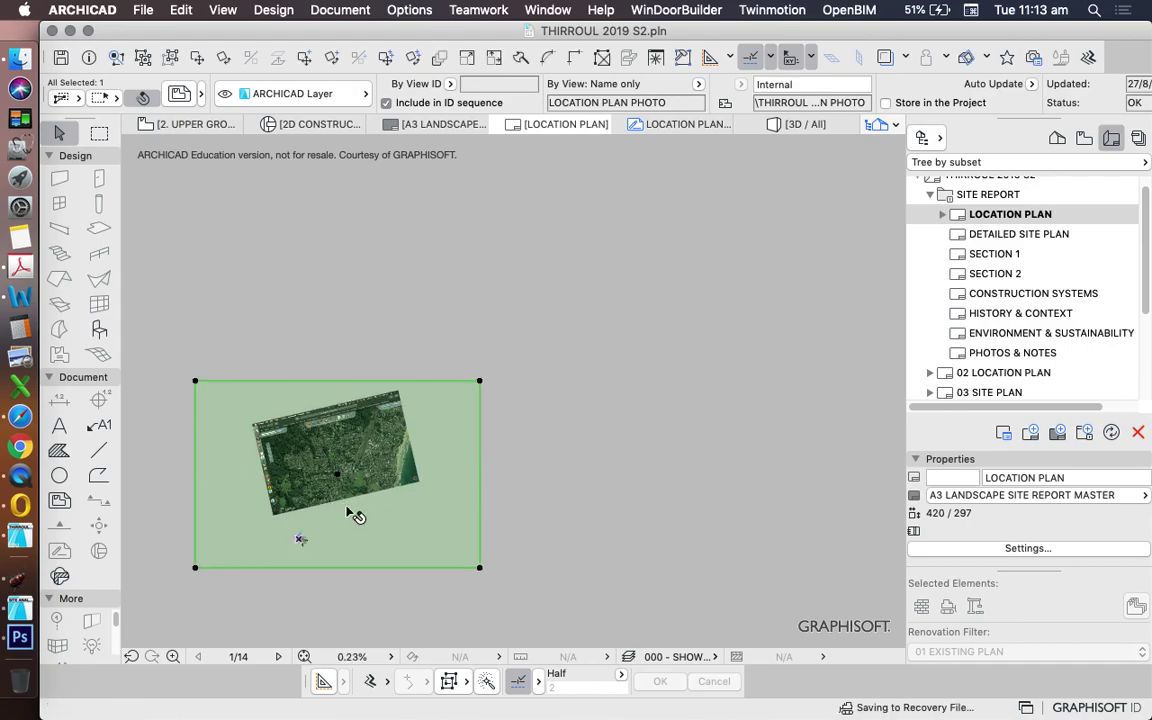
{"action": "scroll", "coordinate": [272, 558], "scroll_direction": "up", "scroll_amount": 5}
{"action": "scroll", "coordinate": [433, 490], "scroll_direction": "down", "scroll_amount": 3}
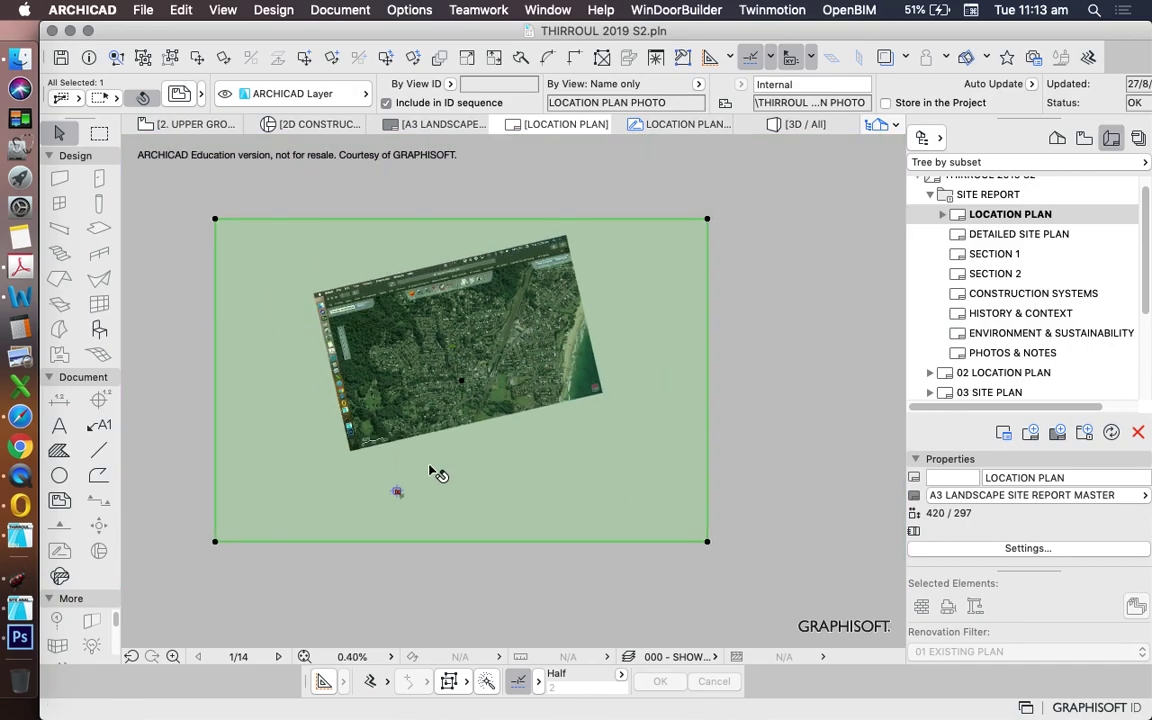
{"action": "scroll", "coordinate": [510, 332], "scroll_direction": "up", "scroll_amount": 2}
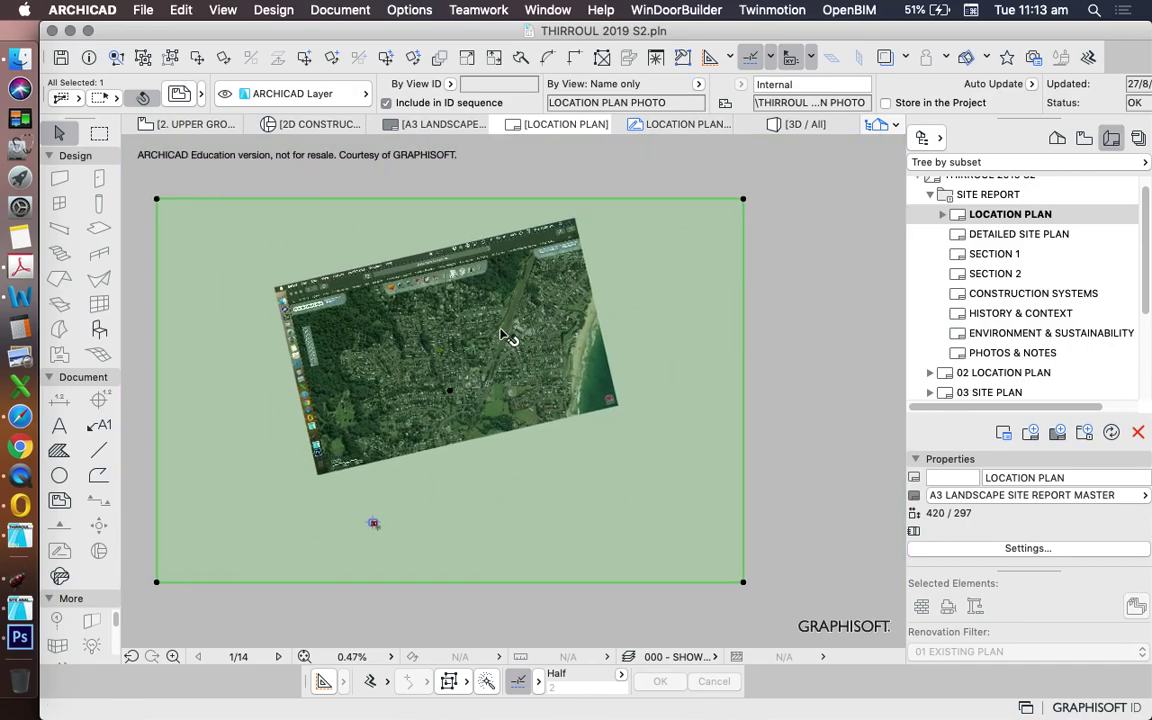
{"action": "scroll", "coordinate": [514, 334], "scroll_direction": "down", "scroll_amount": 4}
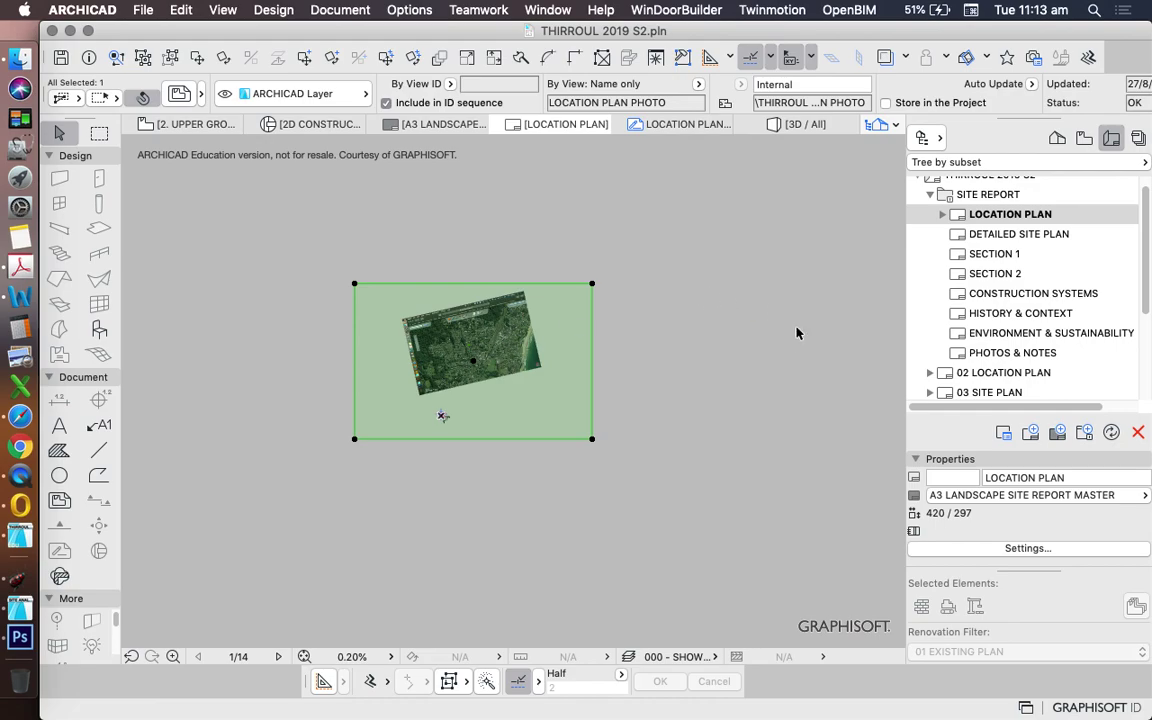
- Change the LOCATION PLAN PHOTO view scale from 1:100 to a custom 1:10000
{"action": "left_click", "coordinate": [1084, 138]}
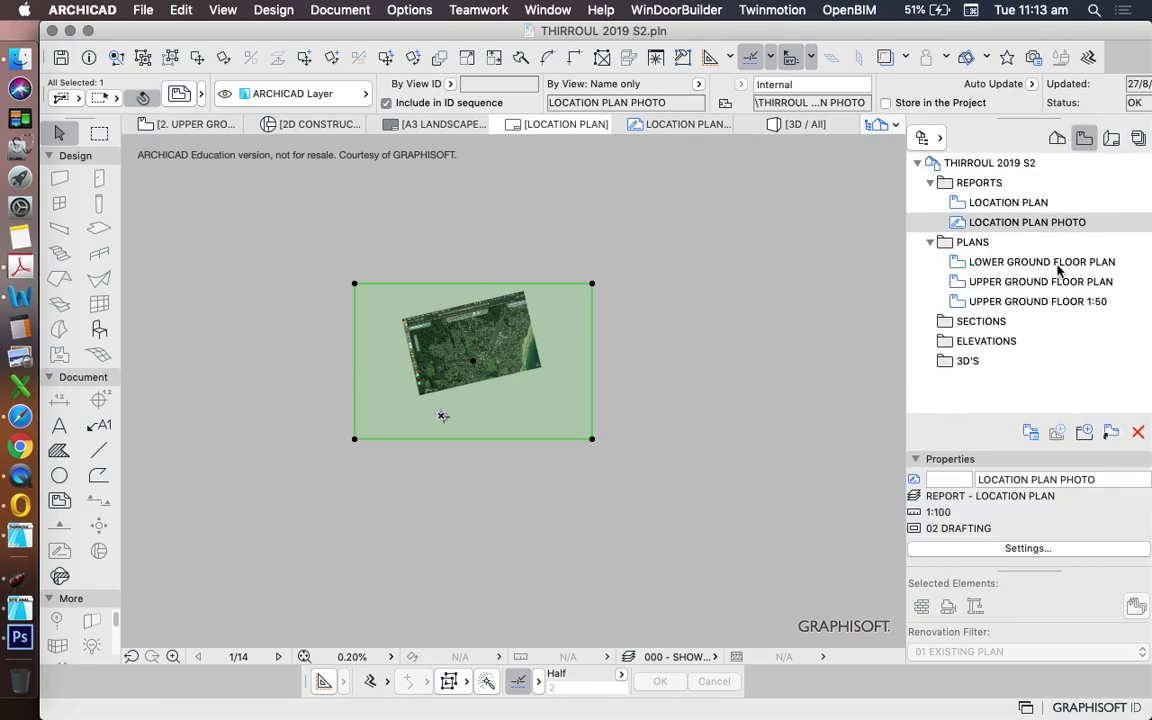
{"action": "right_click", "coordinate": [1033, 228]}
{"action": "left_click", "coordinate": [993, 442]}
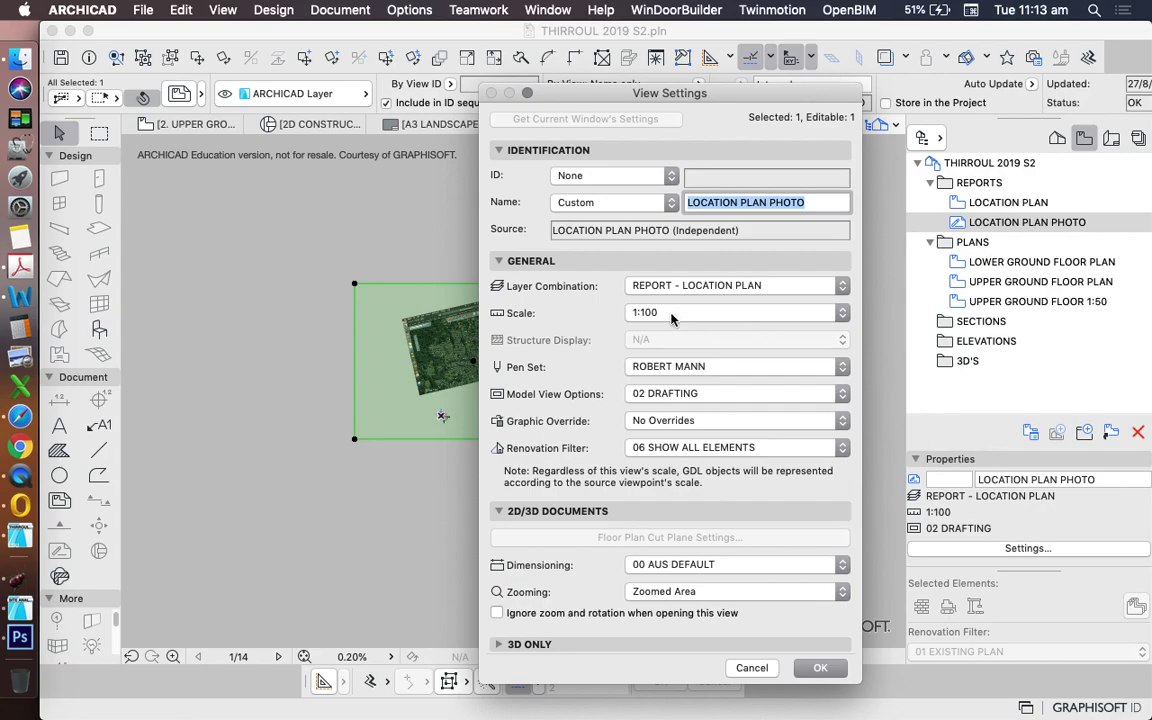
{"action": "left_click", "coordinate": [688, 317]}
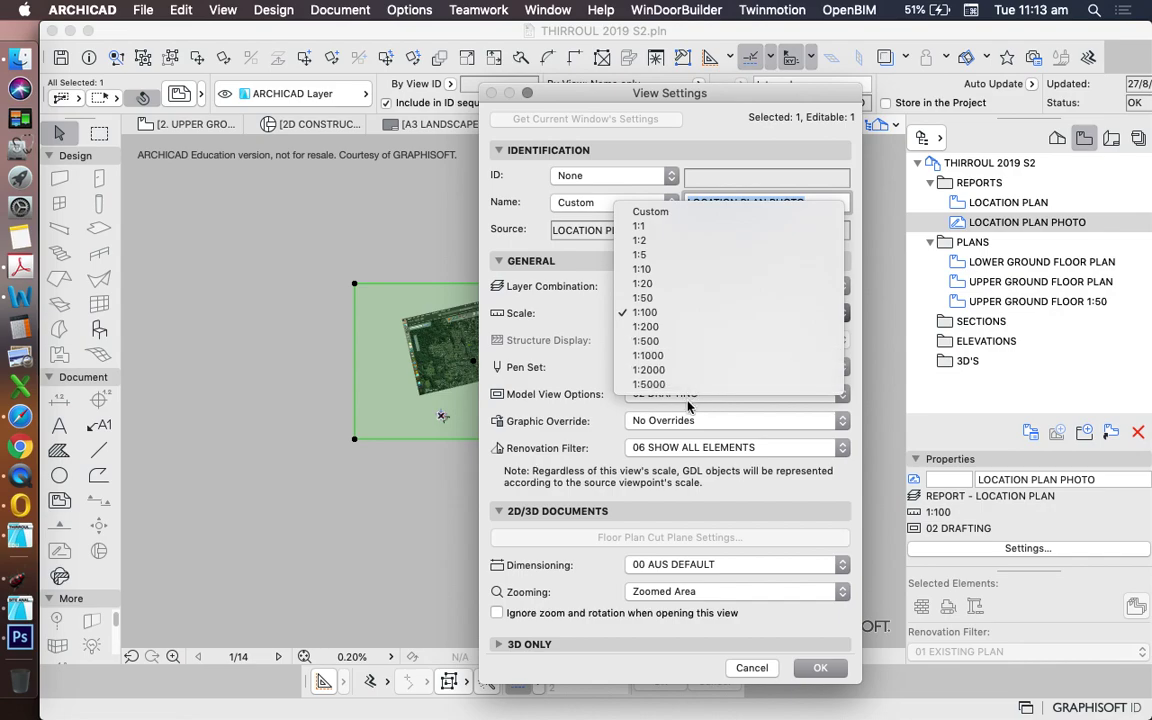
{"action": "left_click", "coordinate": [643, 213]}
{"action": "left_click", "coordinate": [611, 282]}
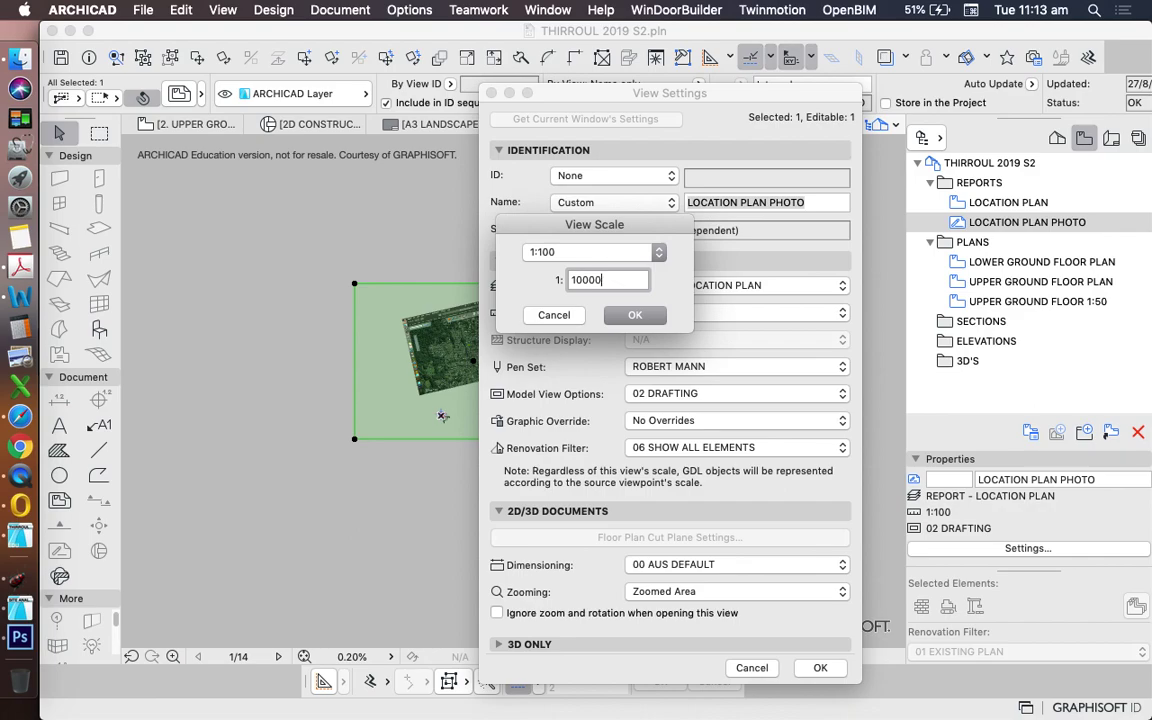
{"action": "left_click", "coordinate": [636, 315]}
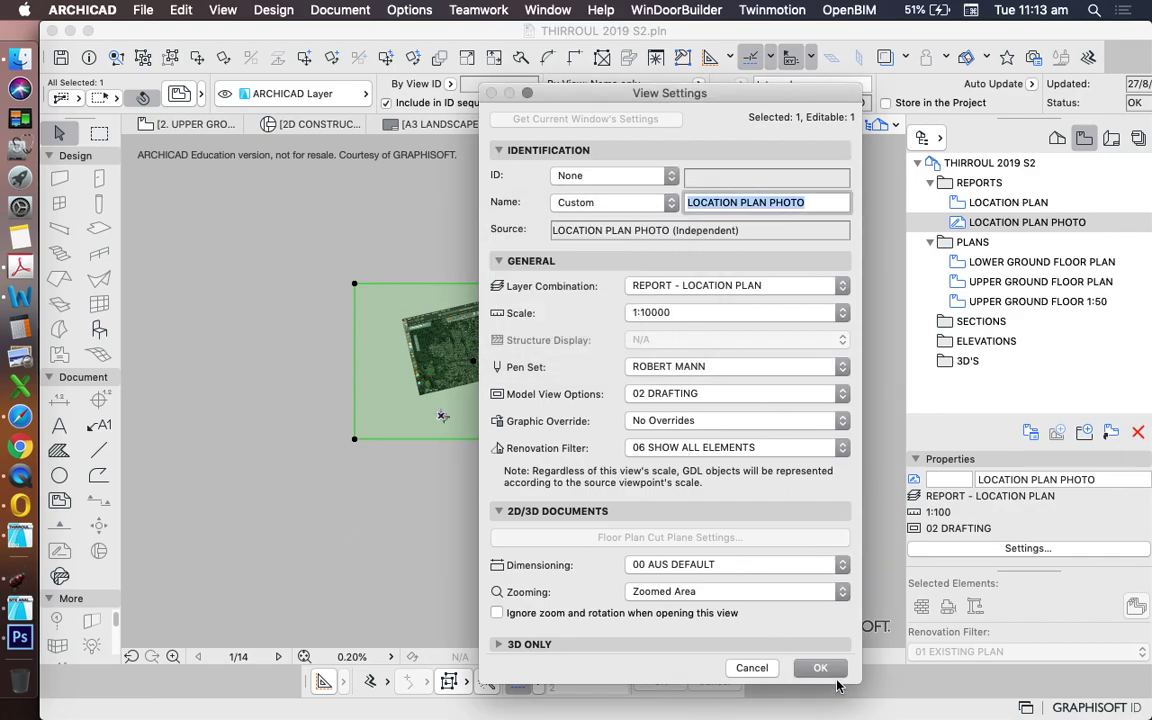
{"action": "left_click", "coordinate": [820, 668]}
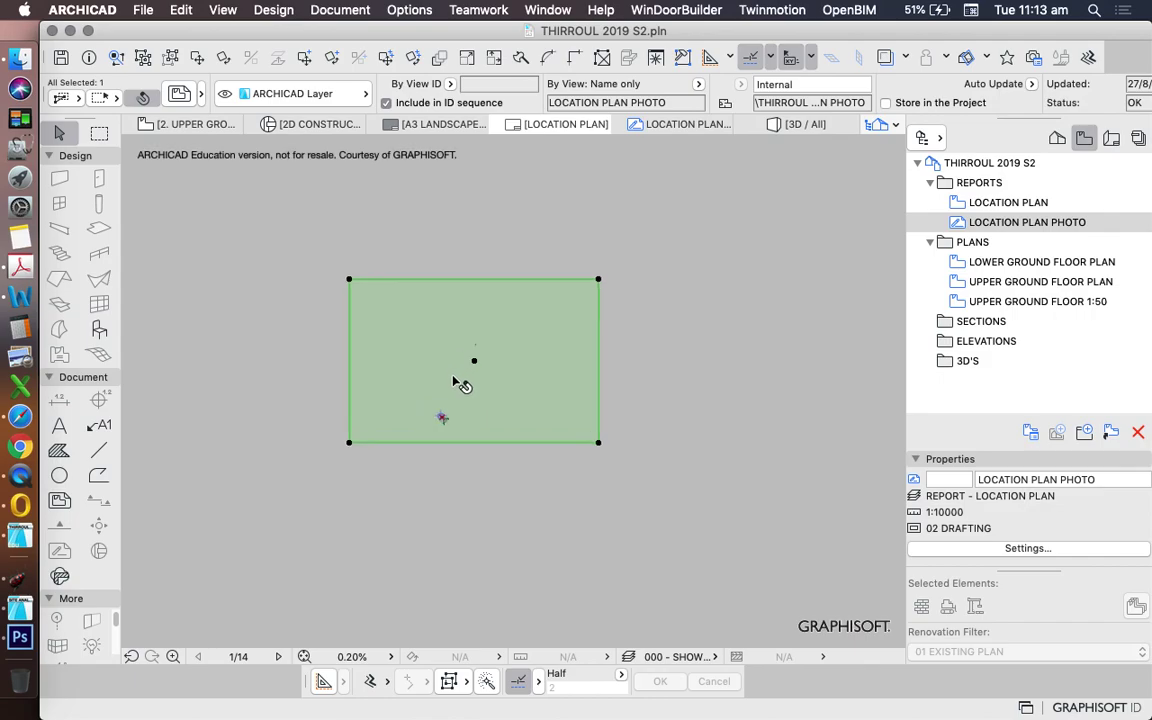
- Move the aerial drawing onto the LOCATION PLAN A3 sheet with Drag
{"action": "scroll", "coordinate": [456, 382], "scroll_direction": "up", "scroll_amount": 5}
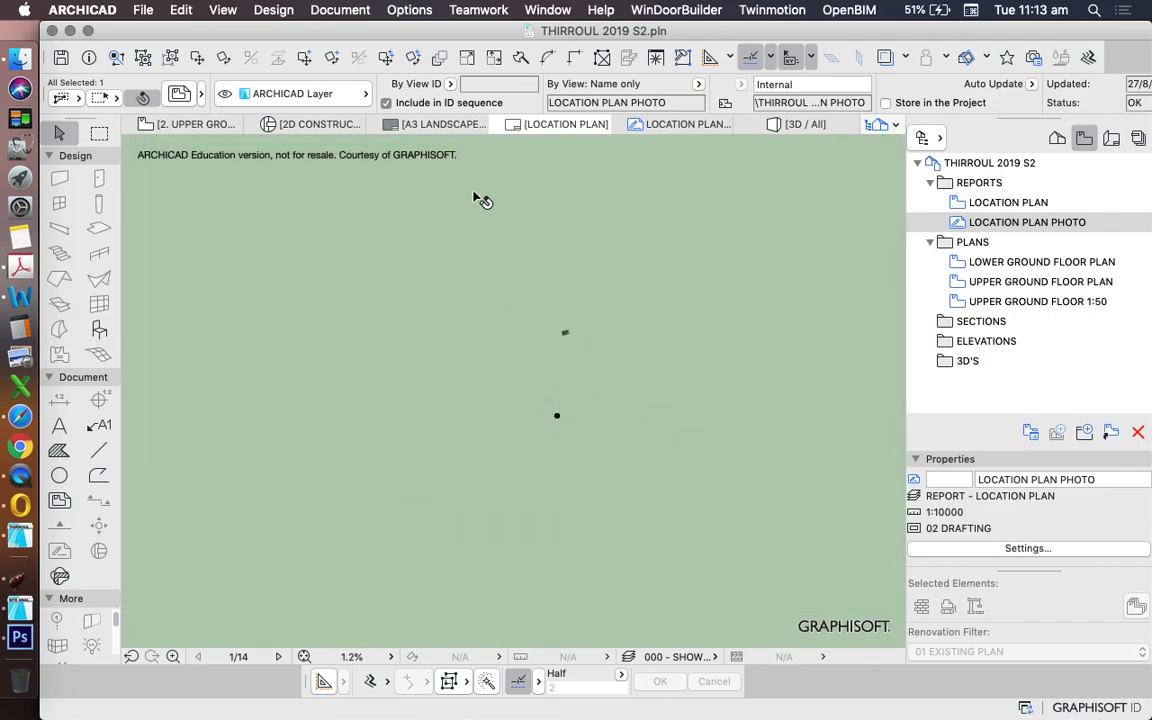
{"action": "left_click", "coordinate": [197, 57]}
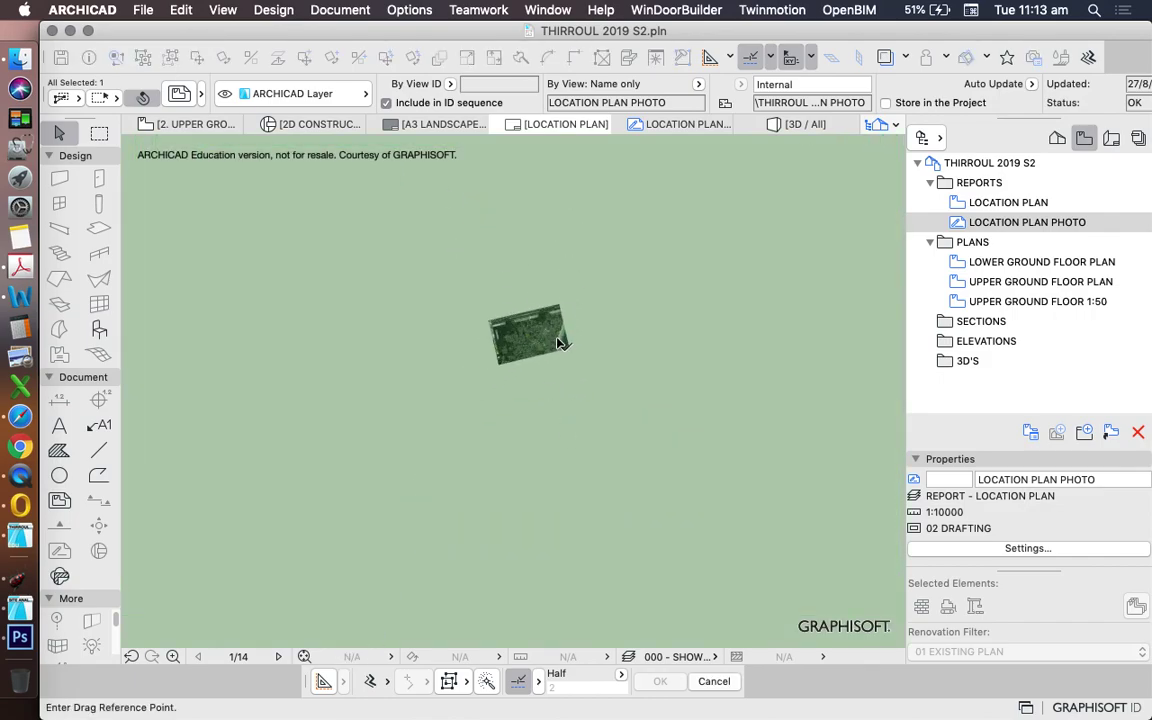
{"action": "left_click", "coordinate": [590, 231]}
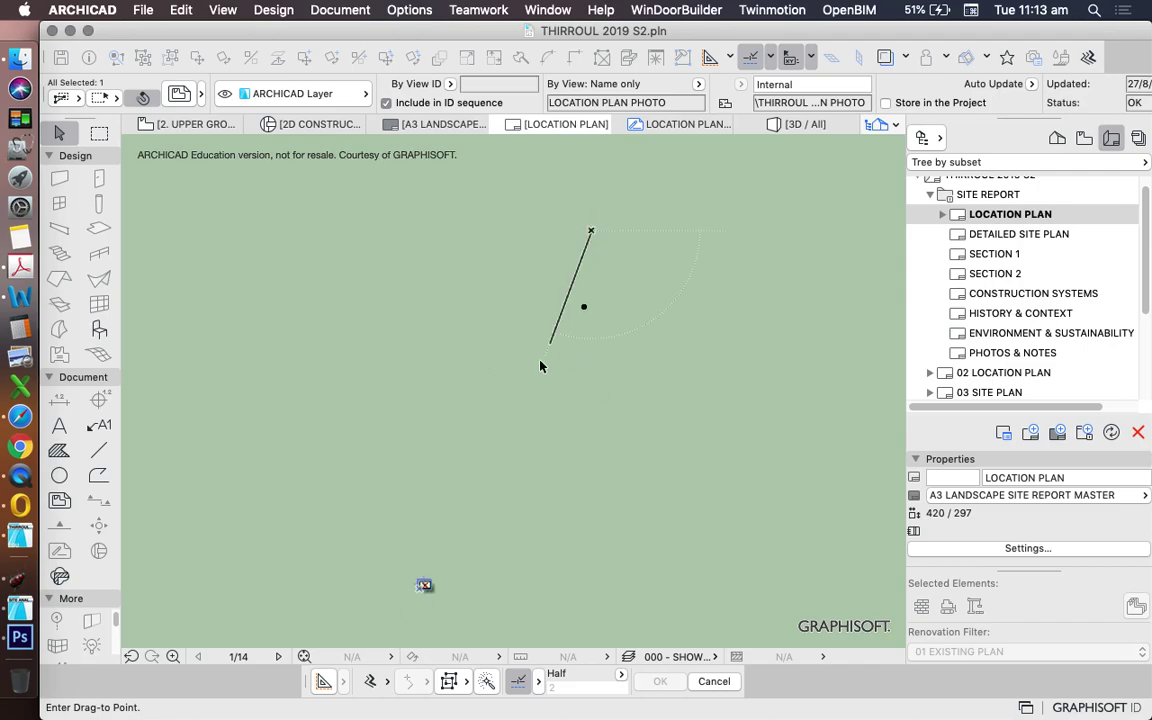
{"action": "scroll", "coordinate": [490, 480], "scroll_direction": "up", "scroll_amount": 5}
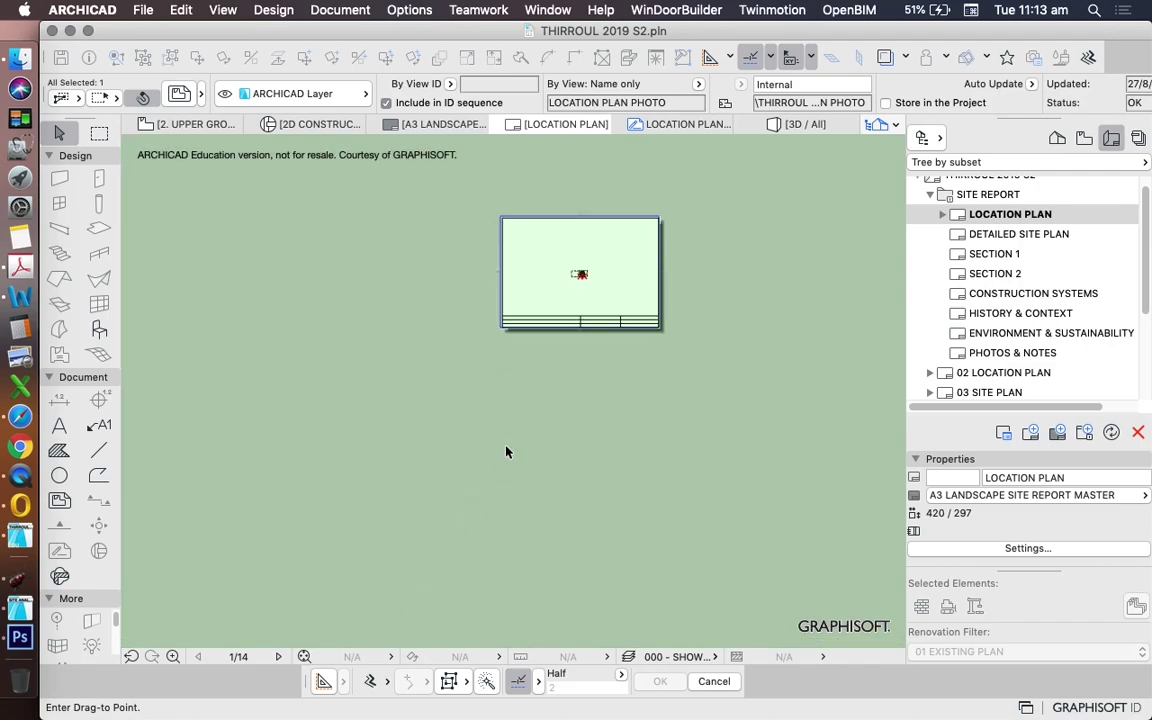
{"action": "left_click", "coordinate": [603, 255]}
{"action": "scroll", "coordinate": [552, 285], "scroll_direction": "down", "scroll_amount": 10}
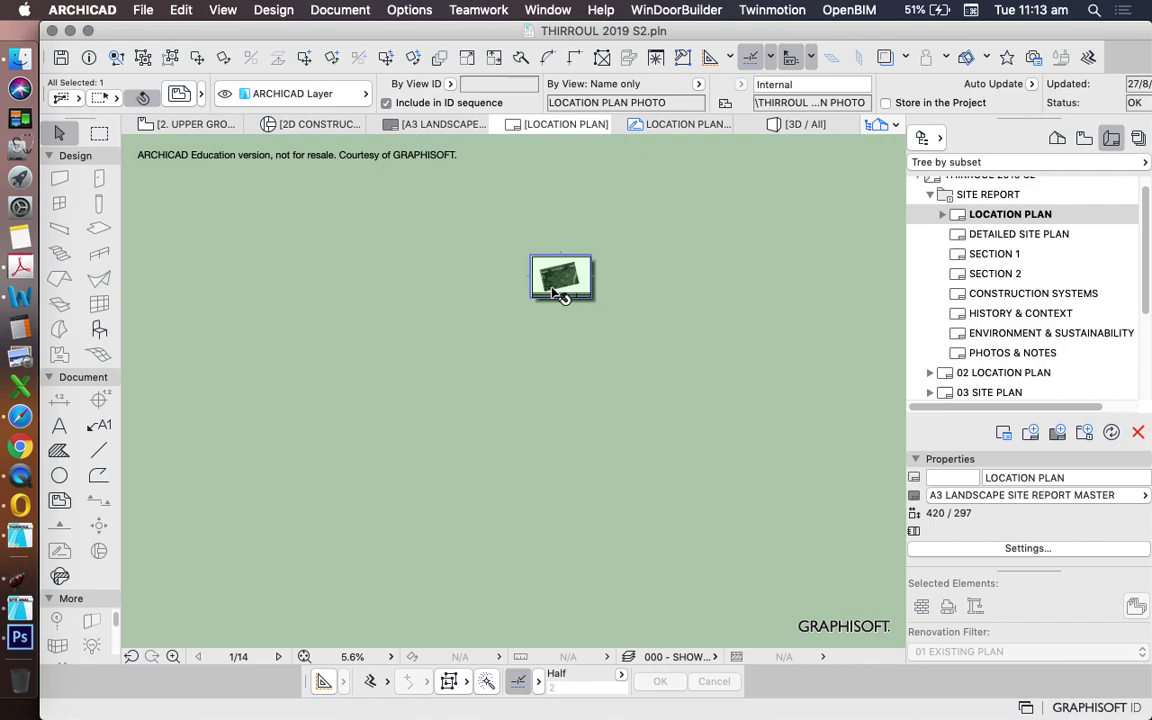
{"action": "scroll", "coordinate": [530, 383], "scroll_direction": "up", "scroll_amount": 10}
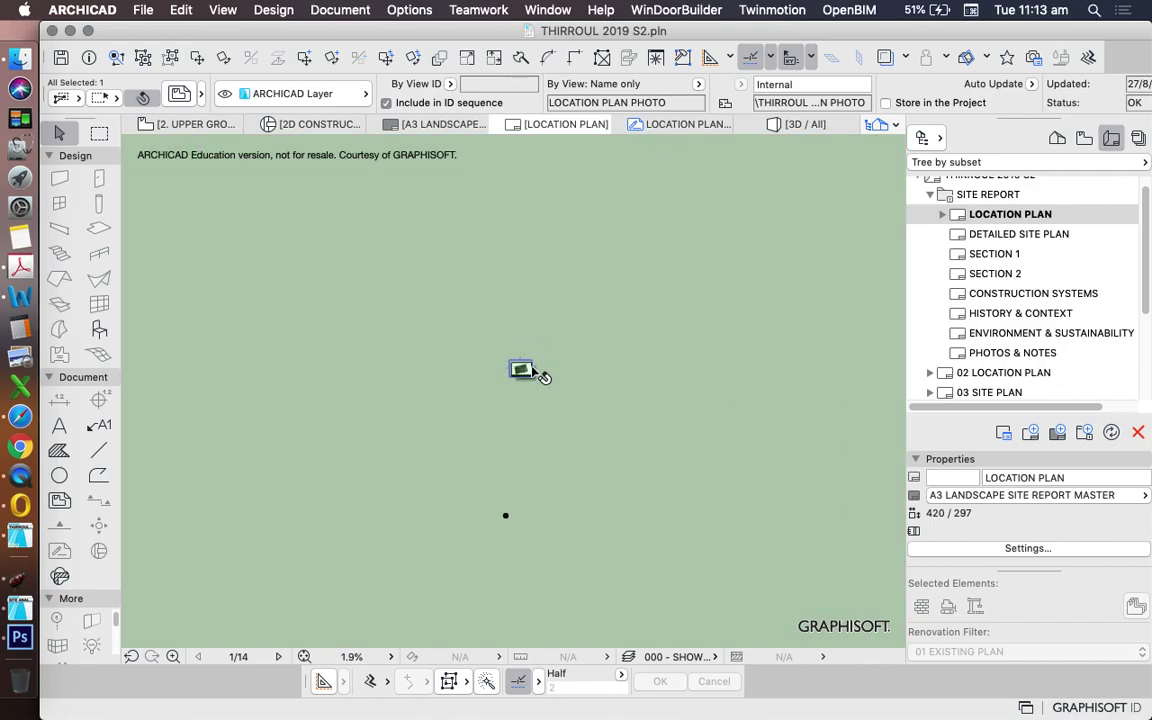
{"action": "scroll", "coordinate": [596, 452], "scroll_direction": "up", "scroll_amount": 2}
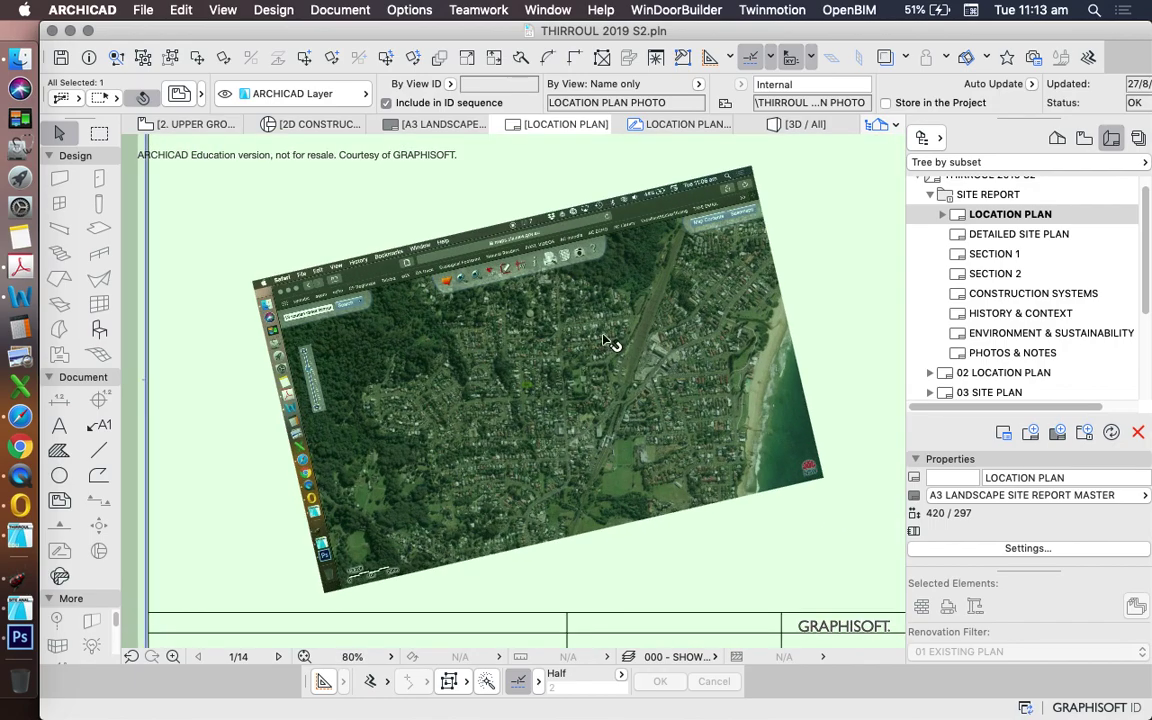
{"action": "scroll", "coordinate": [605, 340], "scroll_direction": "down", "scroll_amount": 10}
{"action": "scroll", "coordinate": [571, 313], "scroll_direction": "down", "scroll_amount": 5}
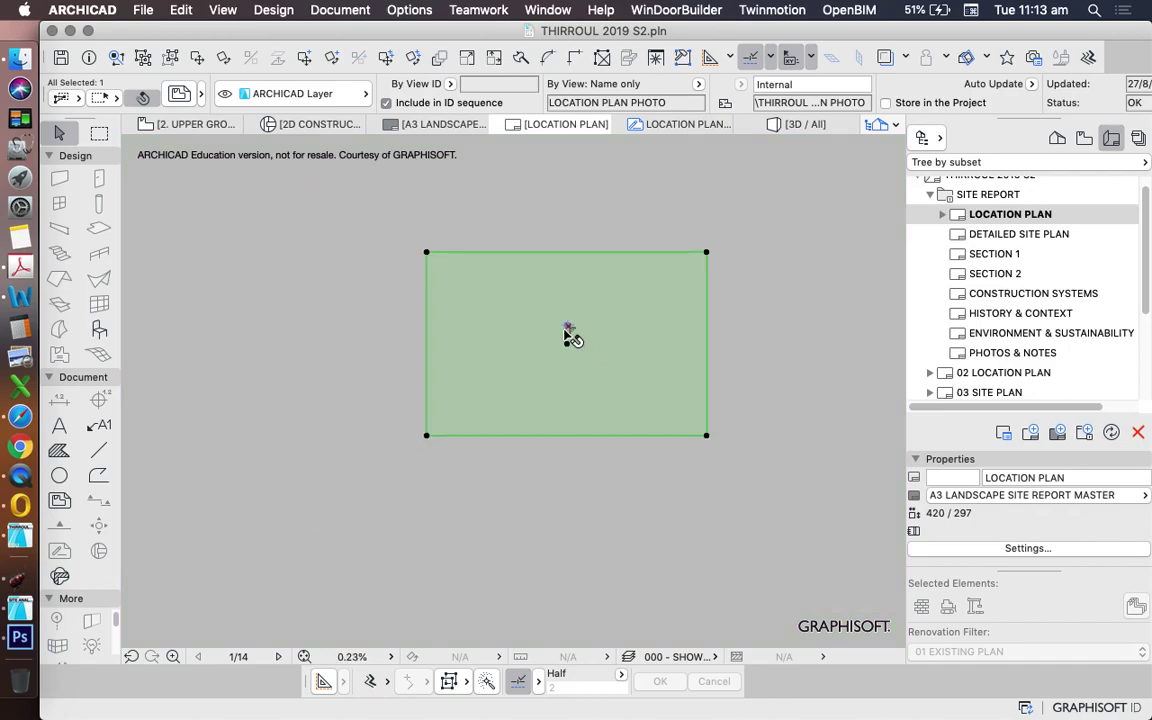
- Accept the Drawing Selection Settings with the frame fitted to the drawing
{"action": "left_click", "coordinate": [180, 94]}
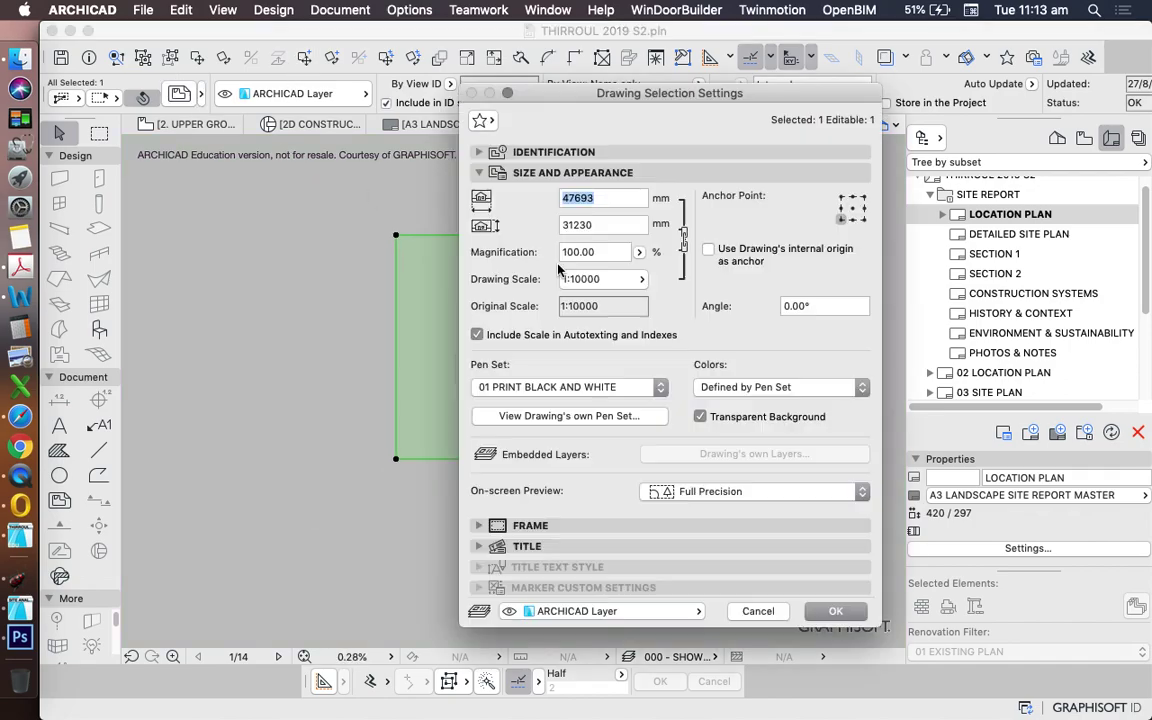
{"action": "left_click", "coordinate": [500, 473]}
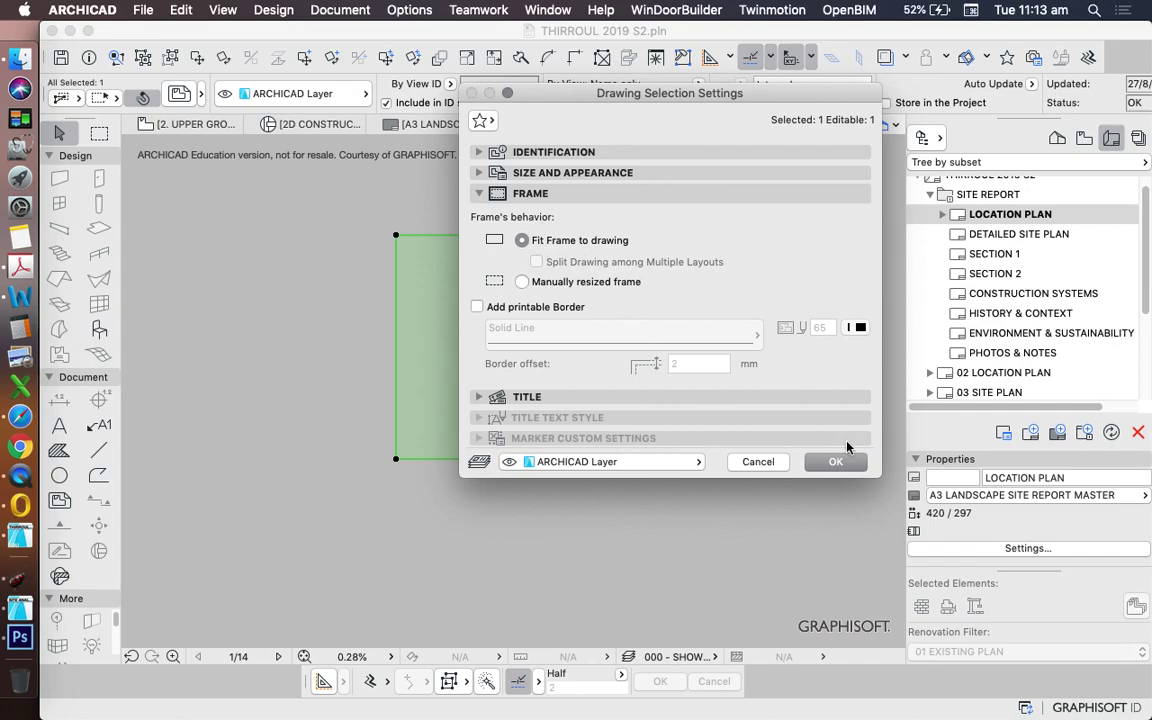
{"action": "left_click", "coordinate": [845, 461]}
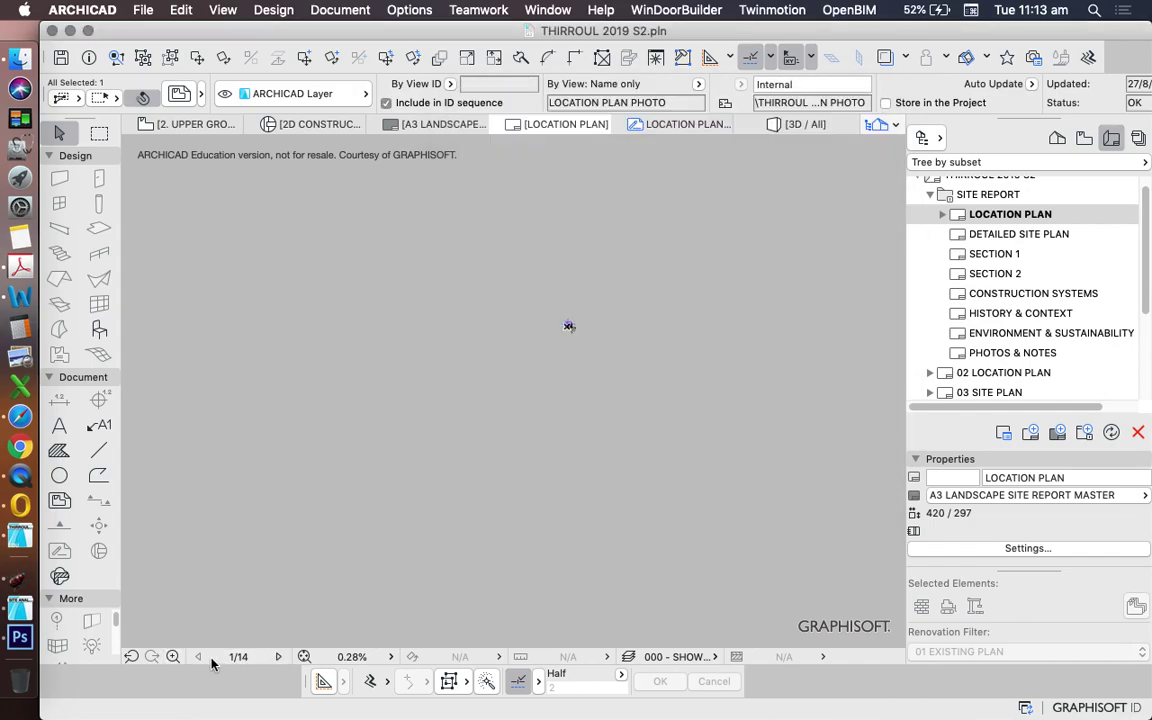
- Fit the layout in view and select the aerial photo drawing
{"action": "left_click", "coordinate": [304, 656]}
{"action": "scroll", "coordinate": [652, 390], "scroll_direction": "down", "scroll_amount": 2}
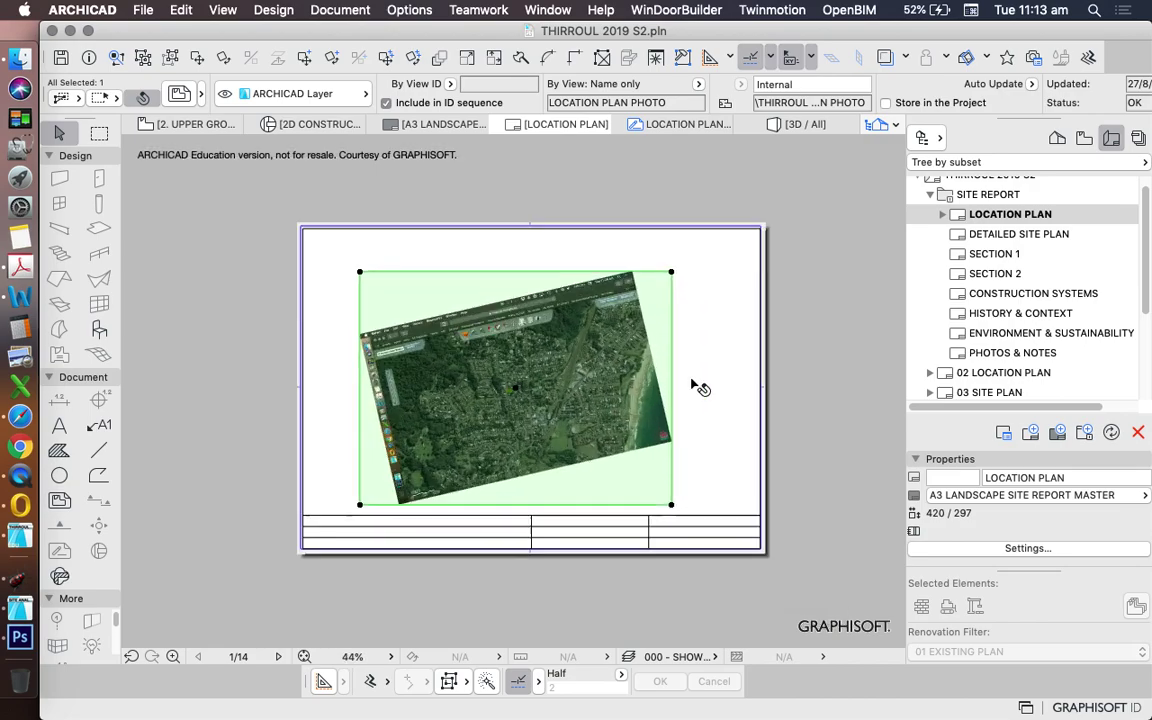
{"action": "scroll", "coordinate": [694, 386], "scroll_direction": "up", "scroll_amount": 3}
{"action": "scroll", "coordinate": [638, 399], "scroll_direction": "down", "scroll_amount": 4}
{"action": "left_click", "coordinate": [697, 407]}
{"action": "scroll", "coordinate": [342, 342], "scroll_direction": "up", "scroll_amount": 3}
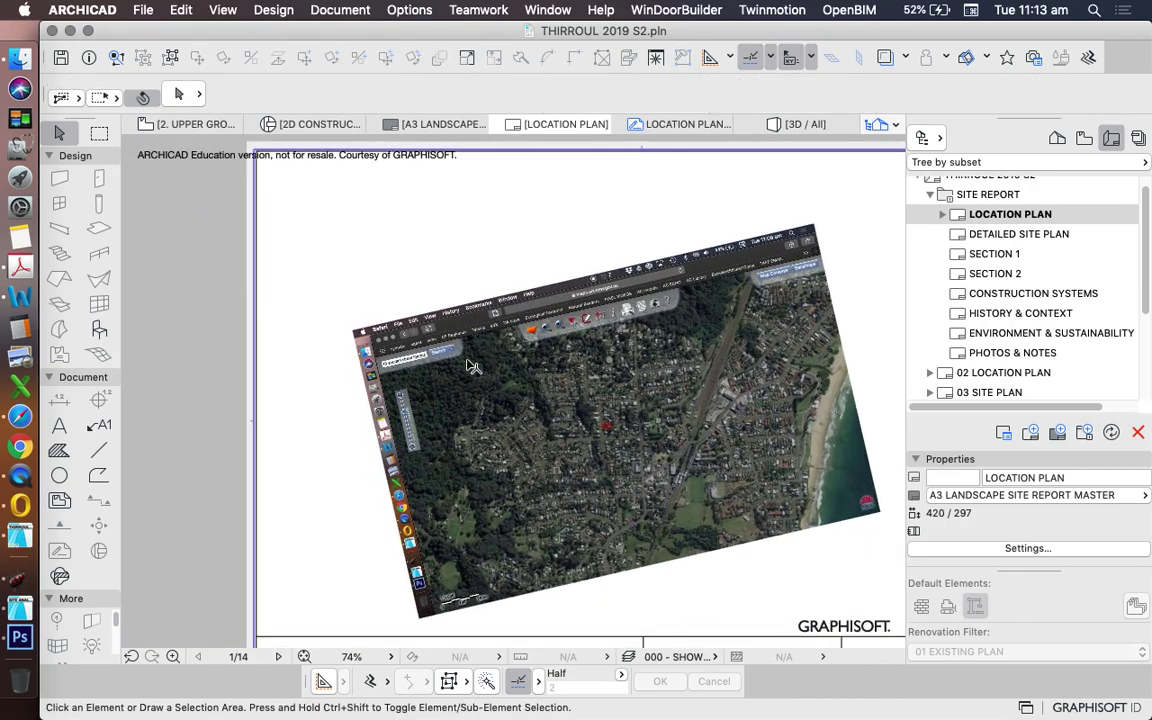
{"action": "scroll", "coordinate": [468, 242], "scroll_direction": "down", "scroll_amount": 3}
{"action": "left_click", "coordinate": [595, 285]}
{"action": "scroll", "coordinate": [593, 284], "scroll_direction": "up", "scroll_amount": 2}
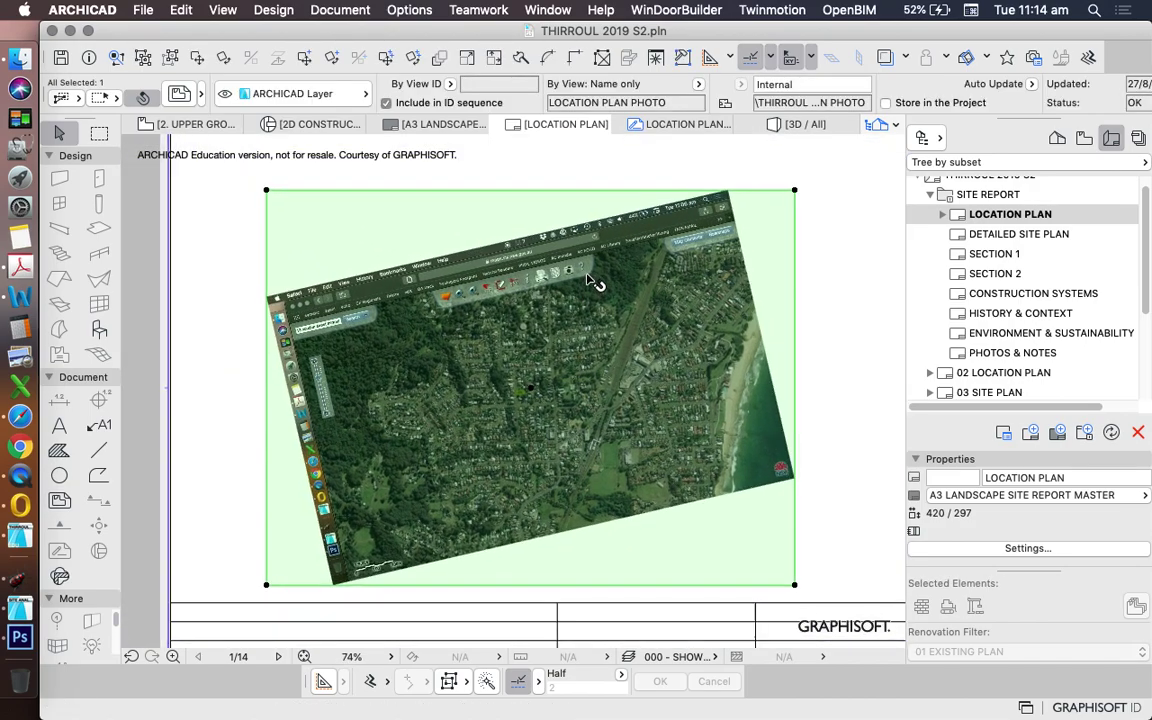
- Offset the drawing's top, left, right and bottom edges inward to trim off the rotated borders
{"action": "left_click", "coordinate": [575, 190]}
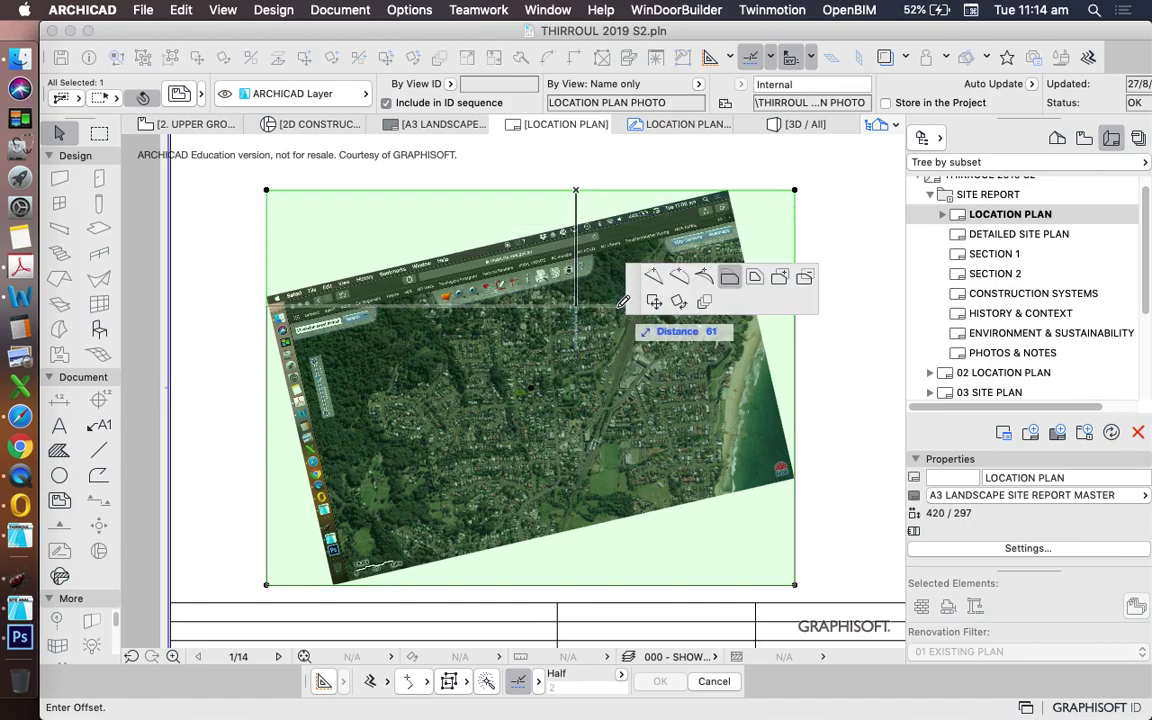
{"action": "left_click", "coordinate": [620, 308]}
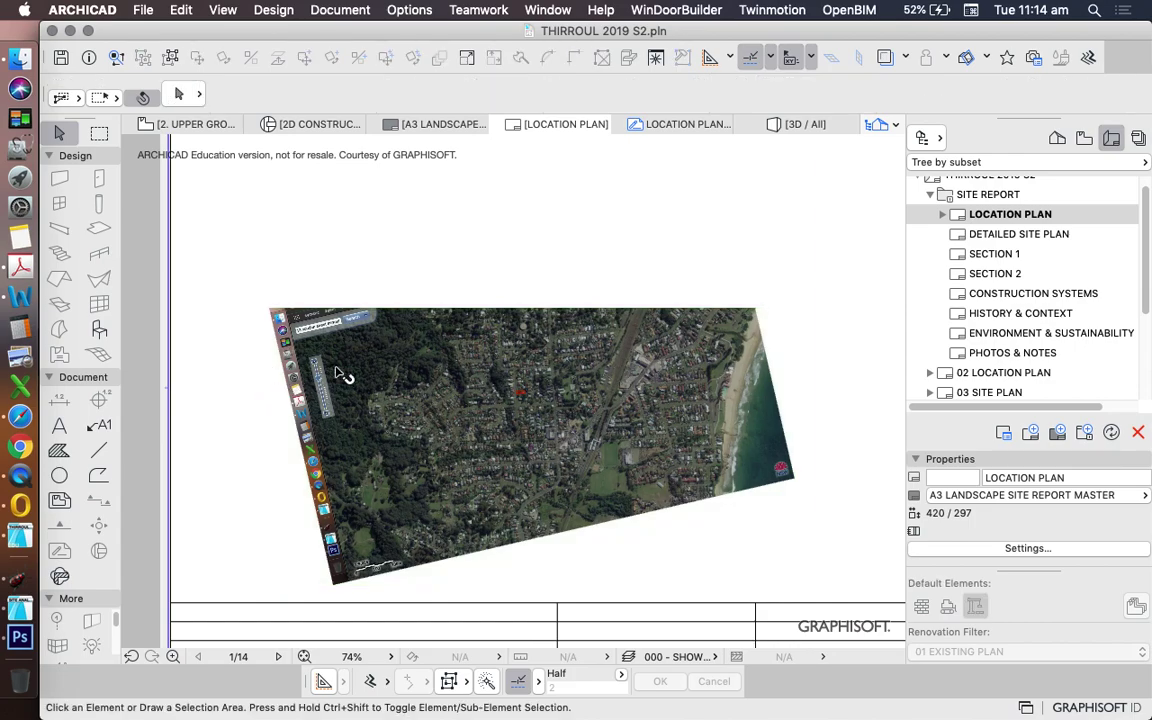
{"action": "left_click", "coordinate": [267, 352]}
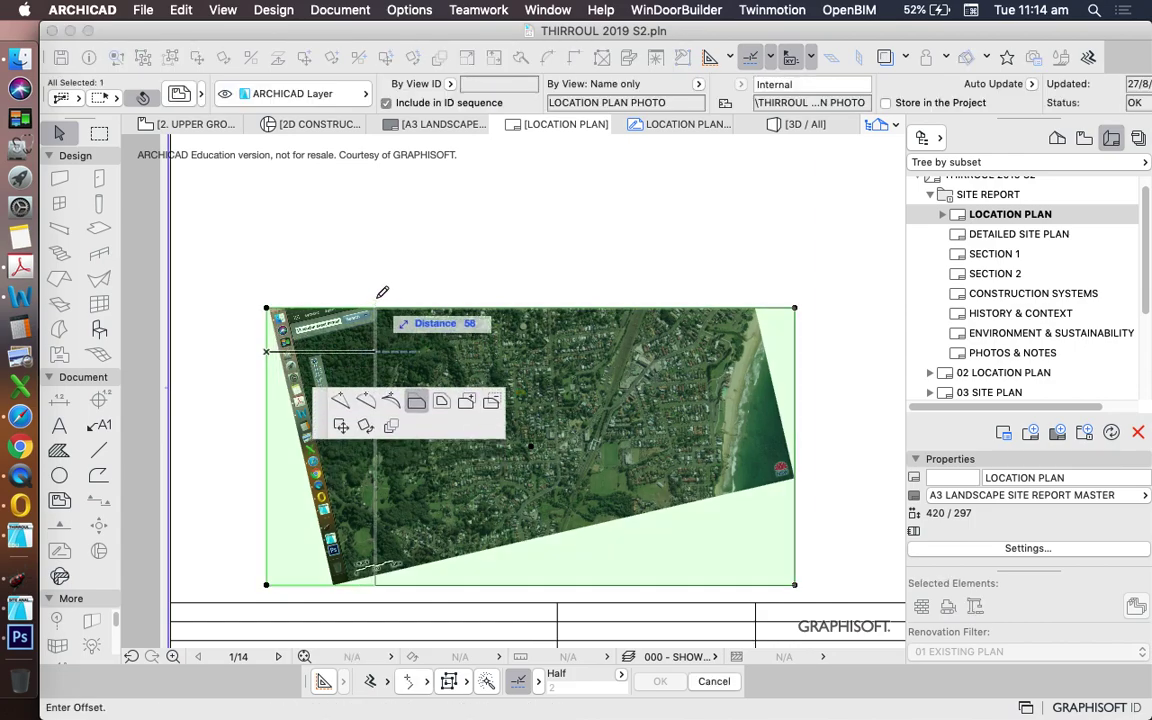
{"action": "left_click", "coordinate": [379, 299]}
{"action": "left_click", "coordinate": [794, 388]}
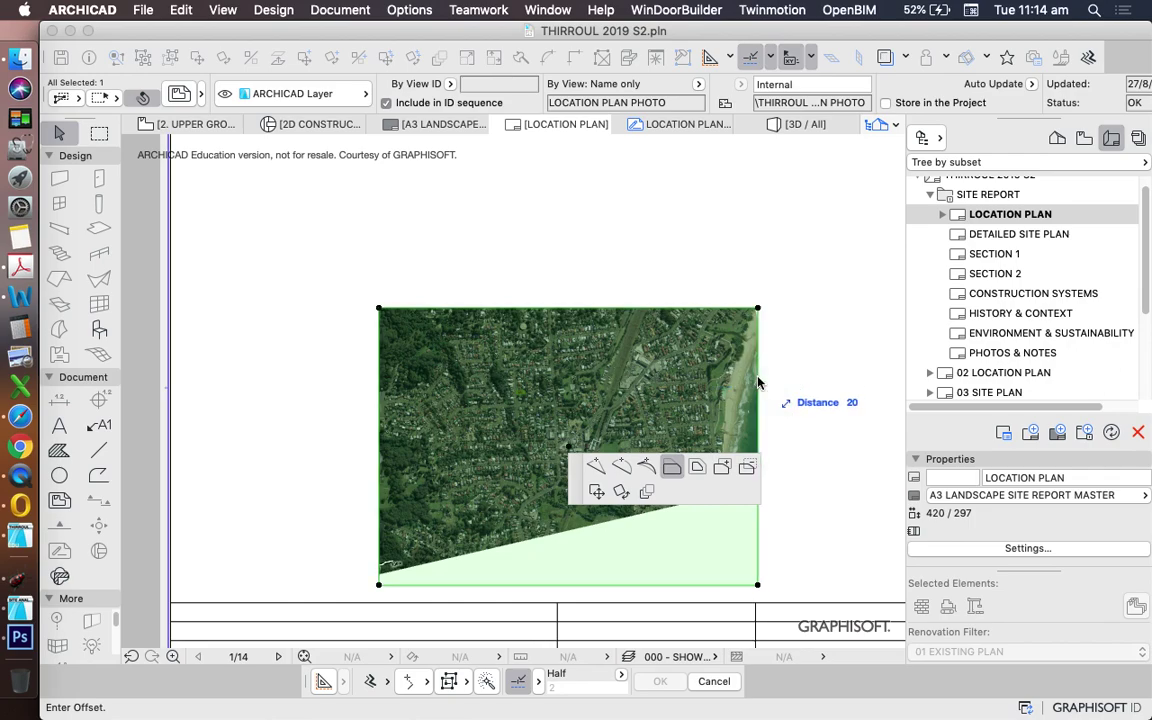
{"action": "left_click", "coordinate": [757, 386]}
{"action": "left_click", "coordinate": [624, 585]}
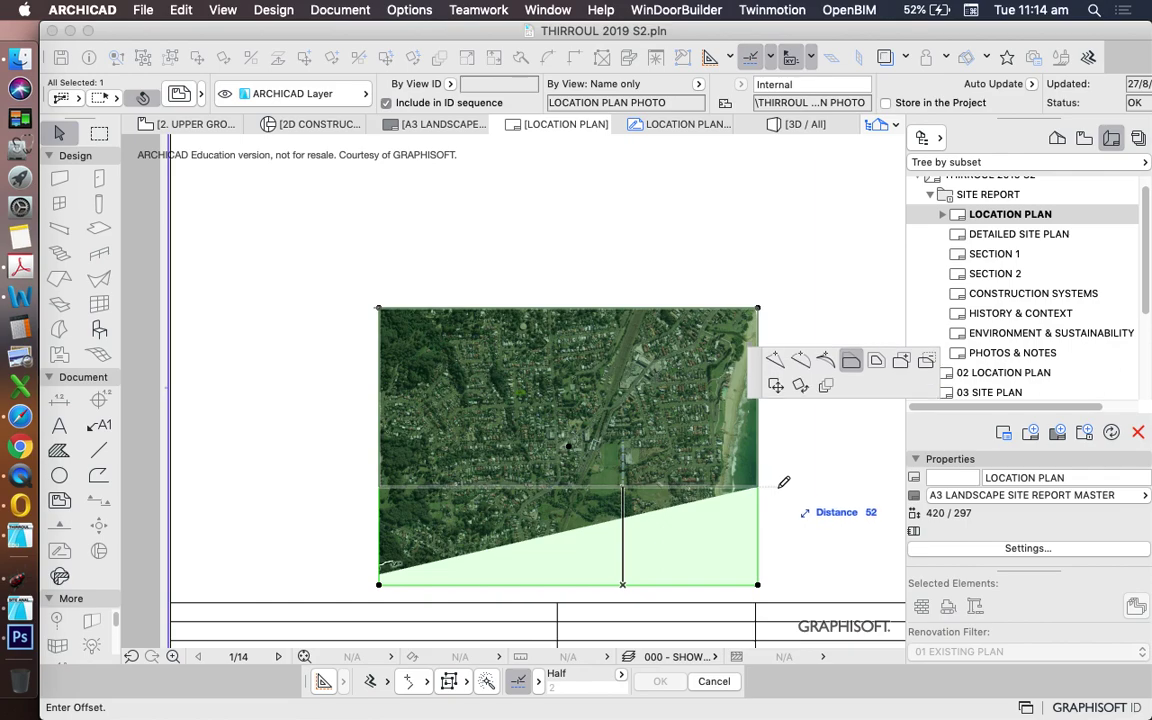
{"action": "left_click", "coordinate": [779, 484]}
- Select the cropped aerial photo drawing, abandoning a first attempt to move it
{"action": "scroll", "coordinate": [620, 345], "scroll_direction": "down", "scroll_amount": 5}
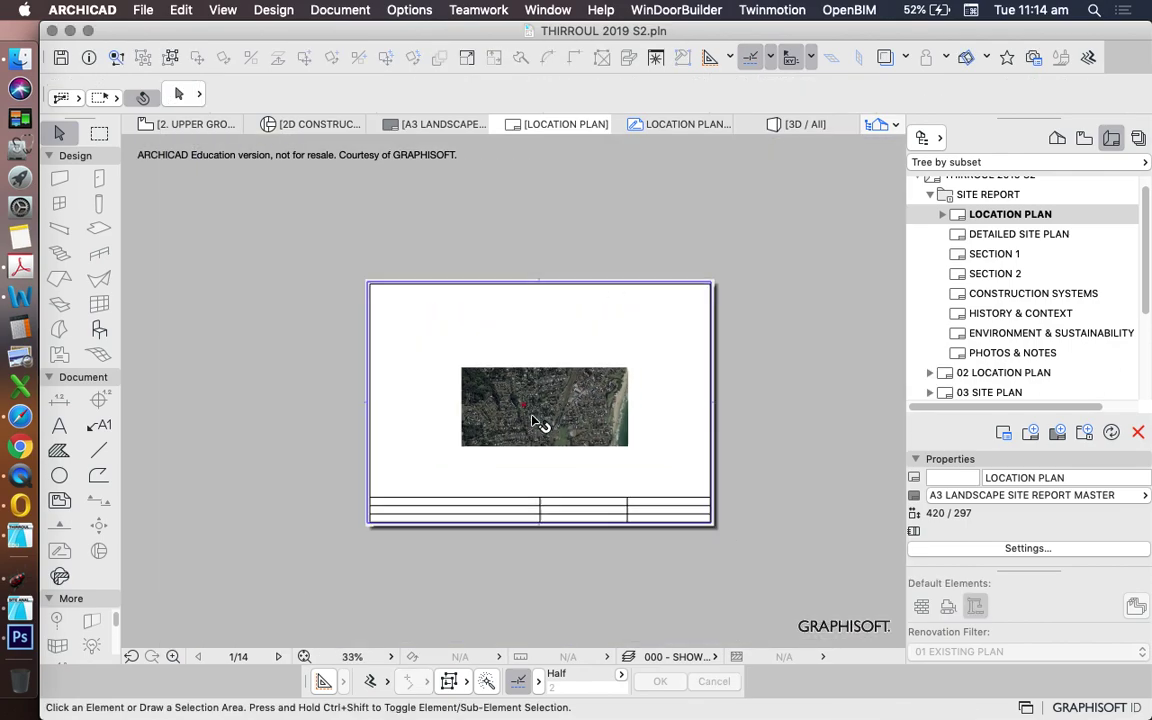
{"action": "scroll", "coordinate": [609, 450], "scroll_direction": "up", "scroll_amount": 3}
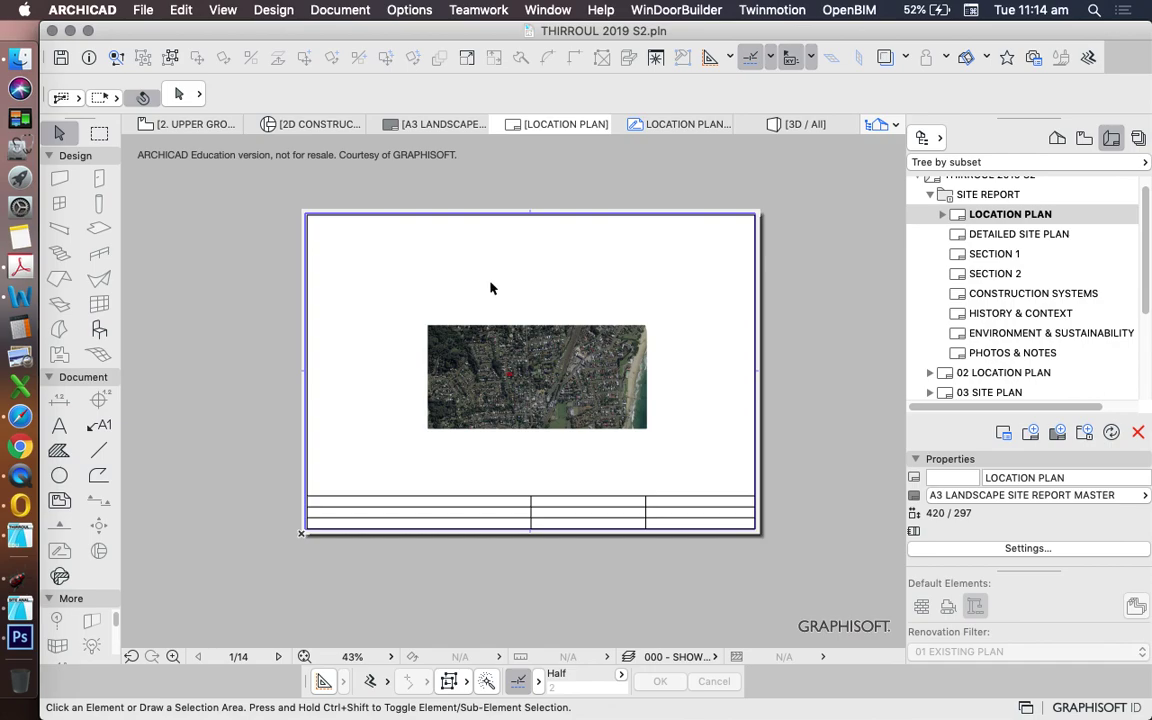
{"action": "left_click", "coordinate": [572, 374]}
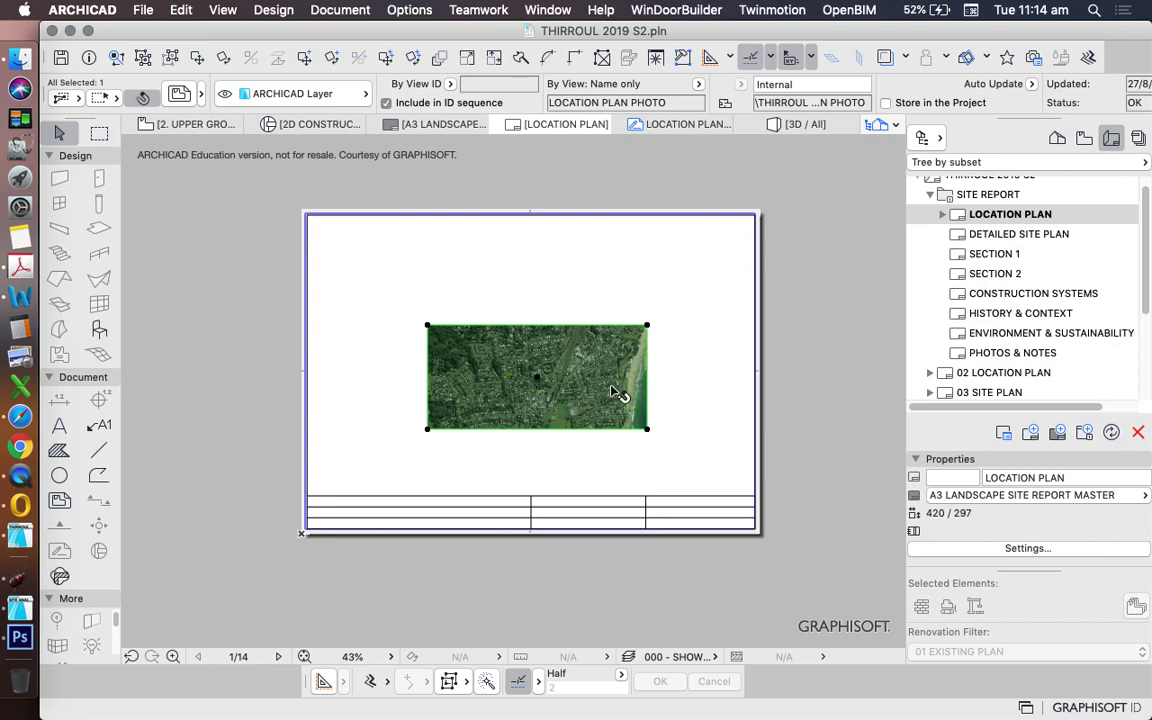
{"action": "scroll", "coordinate": [560, 400], "scroll_direction": "up", "scroll_amount": 5}
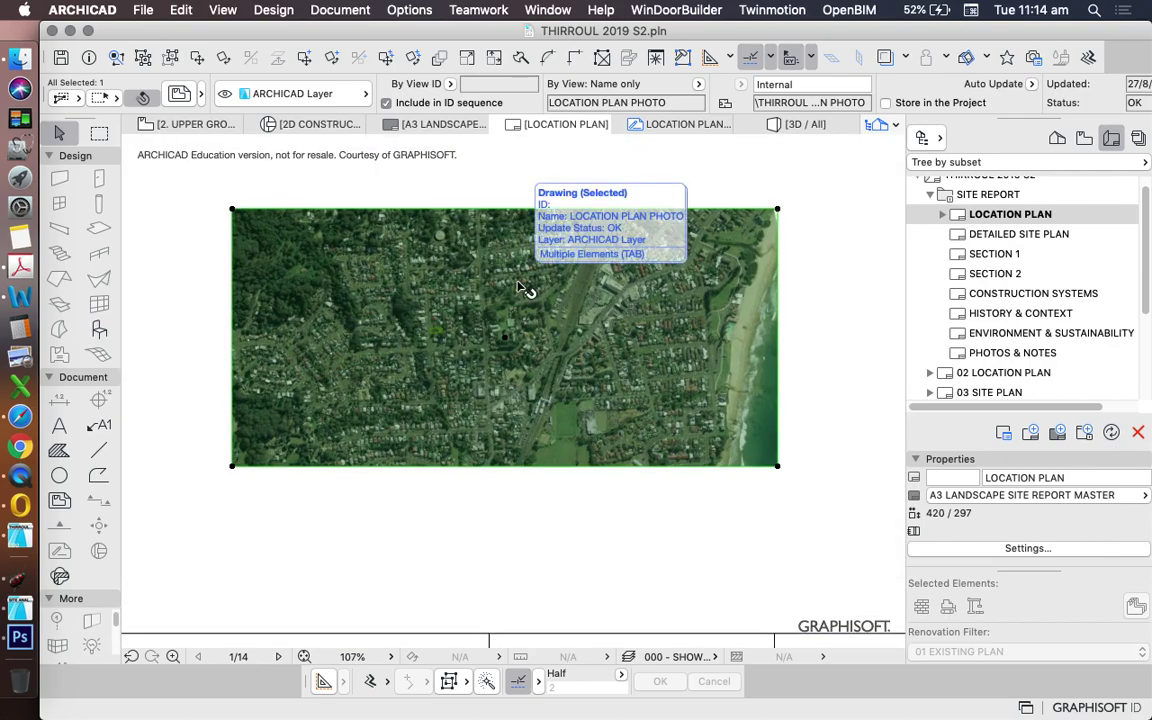
{"action": "scroll", "coordinate": [530, 298], "scroll_direction": "down", "scroll_amount": 5}
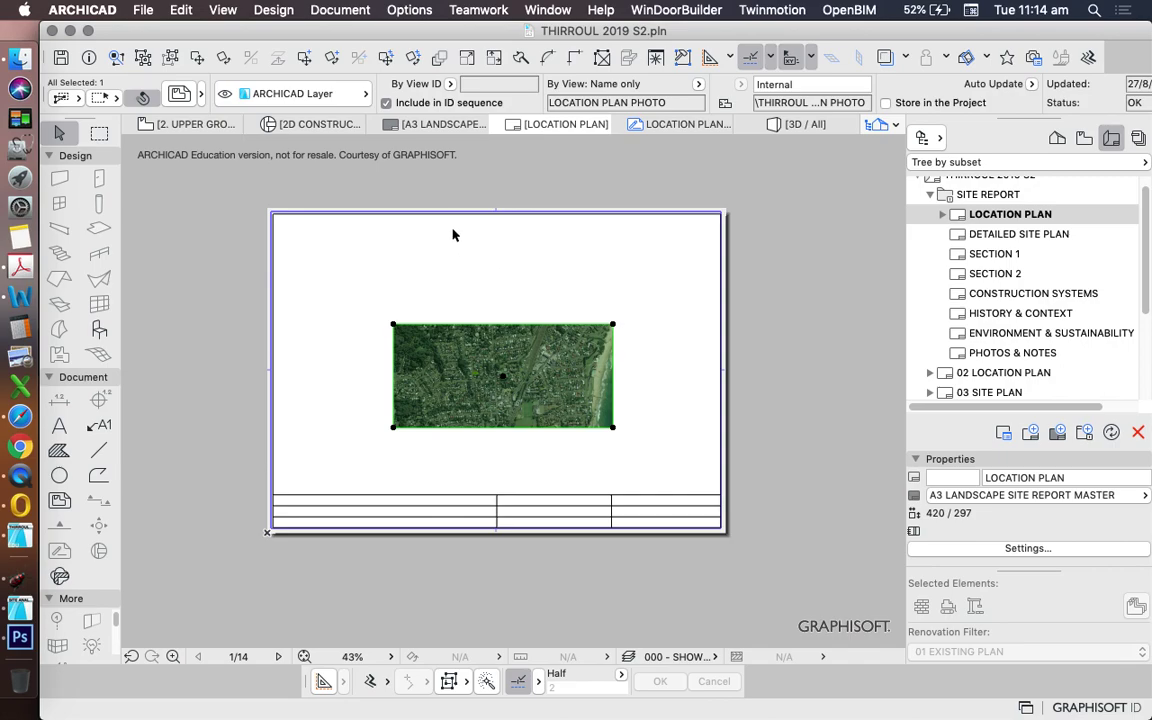
{"action": "left_click", "coordinate": [585, 274]}
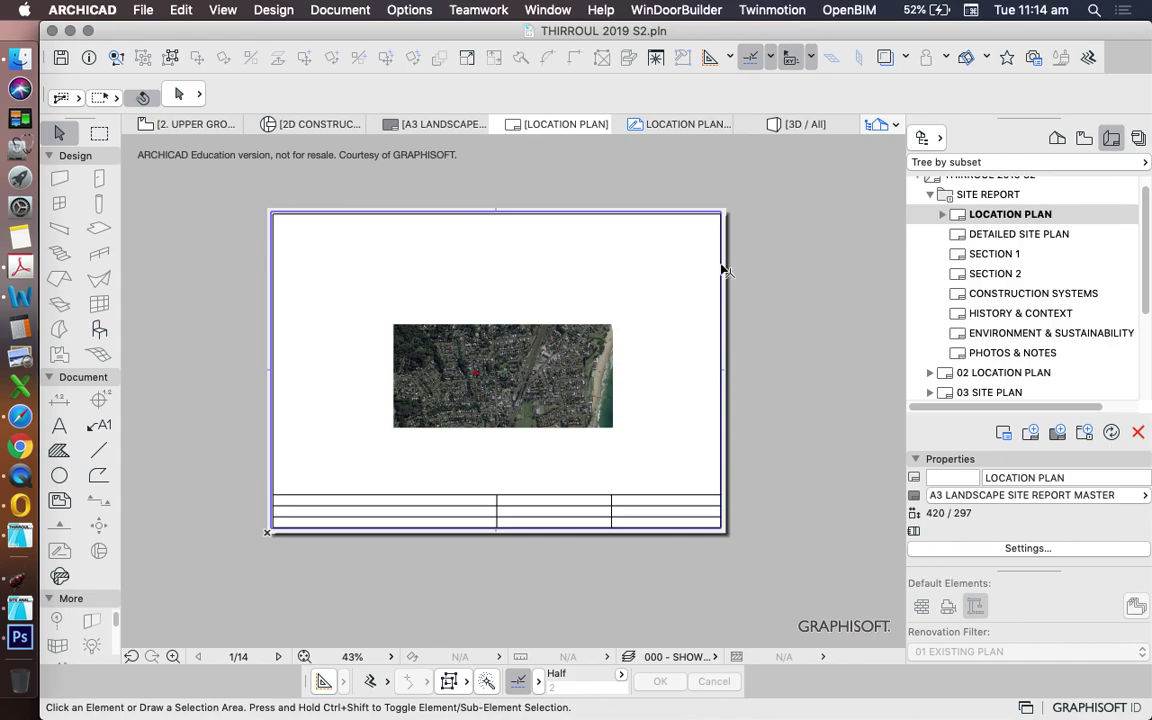
{"action": "left_click", "coordinate": [522, 375]}
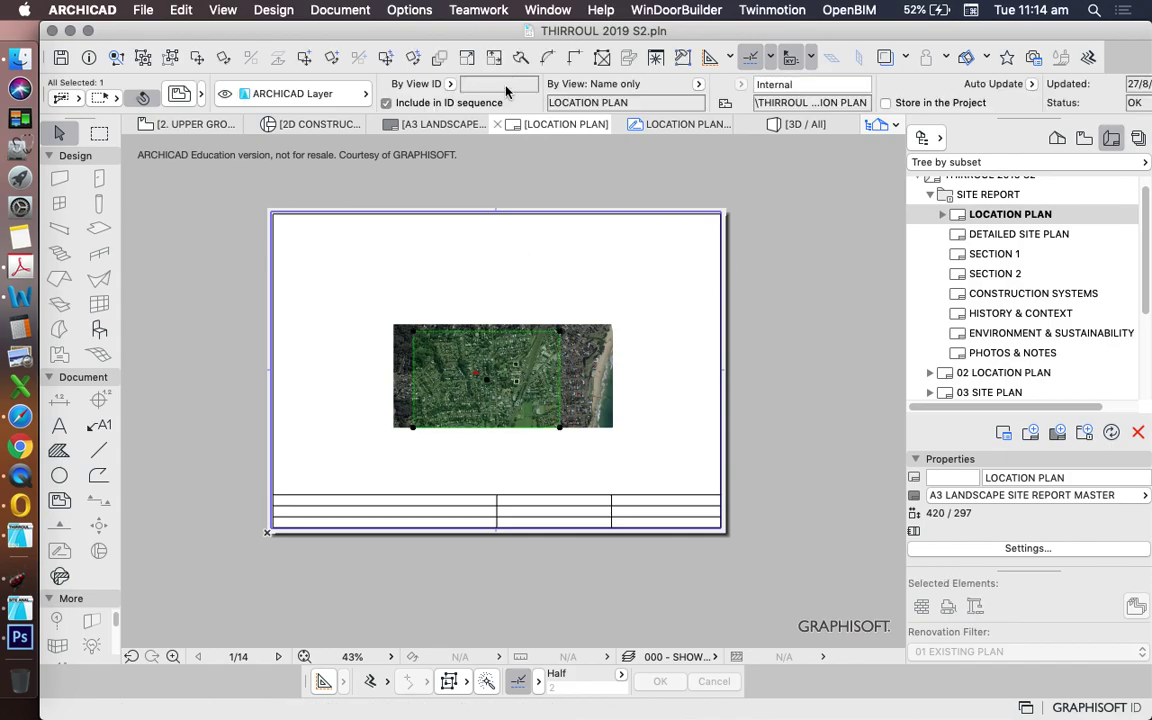
{"action": "left_click", "coordinate": [638, 283]}
{"action": "left_click_drag", "start_coordinate": [640, 278], "coordinate": [560, 360]}
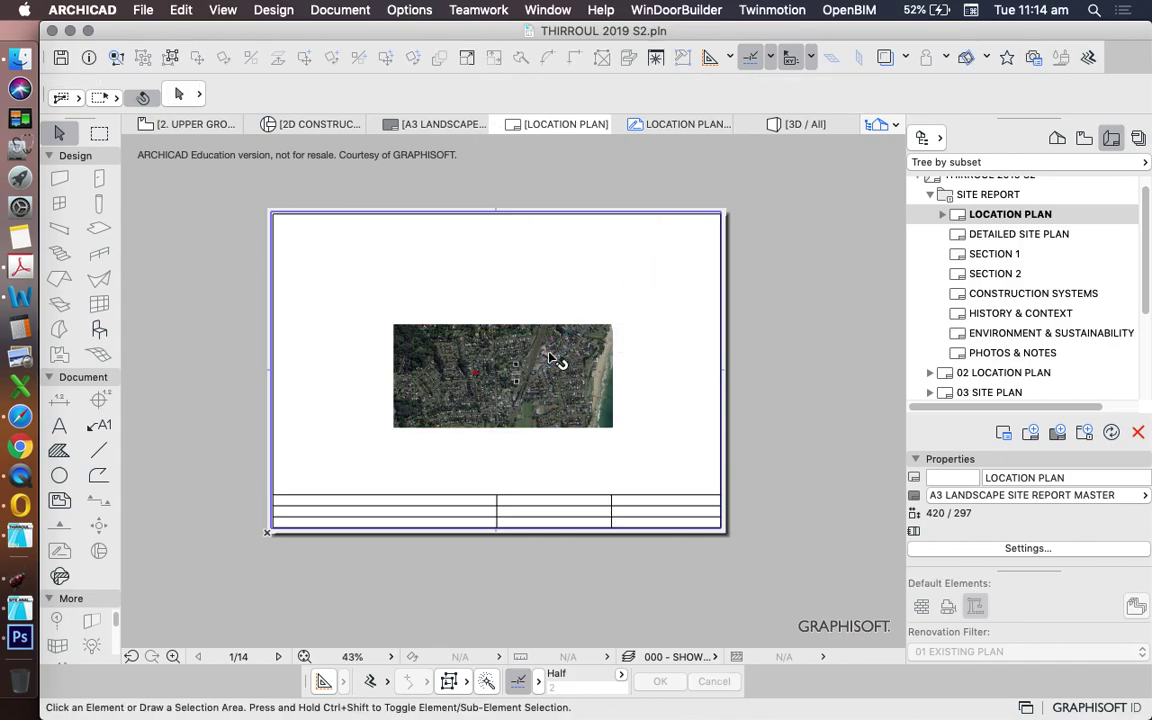
{"action": "left_click", "coordinate": [563, 372]}
{"action": "left_click", "coordinate": [563, 372]}
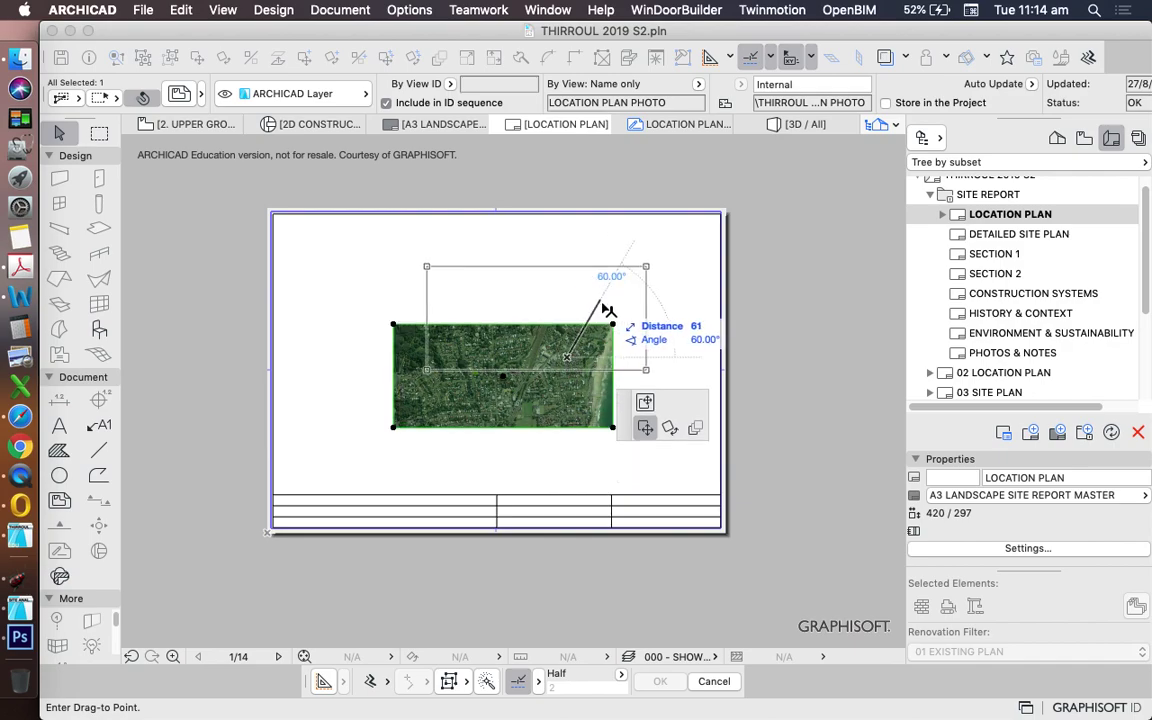
{"action": "key", "text": "Escape"}
{"action": "key", "text": "Escape"}
{"action": "left_click", "coordinate": [570, 374]}
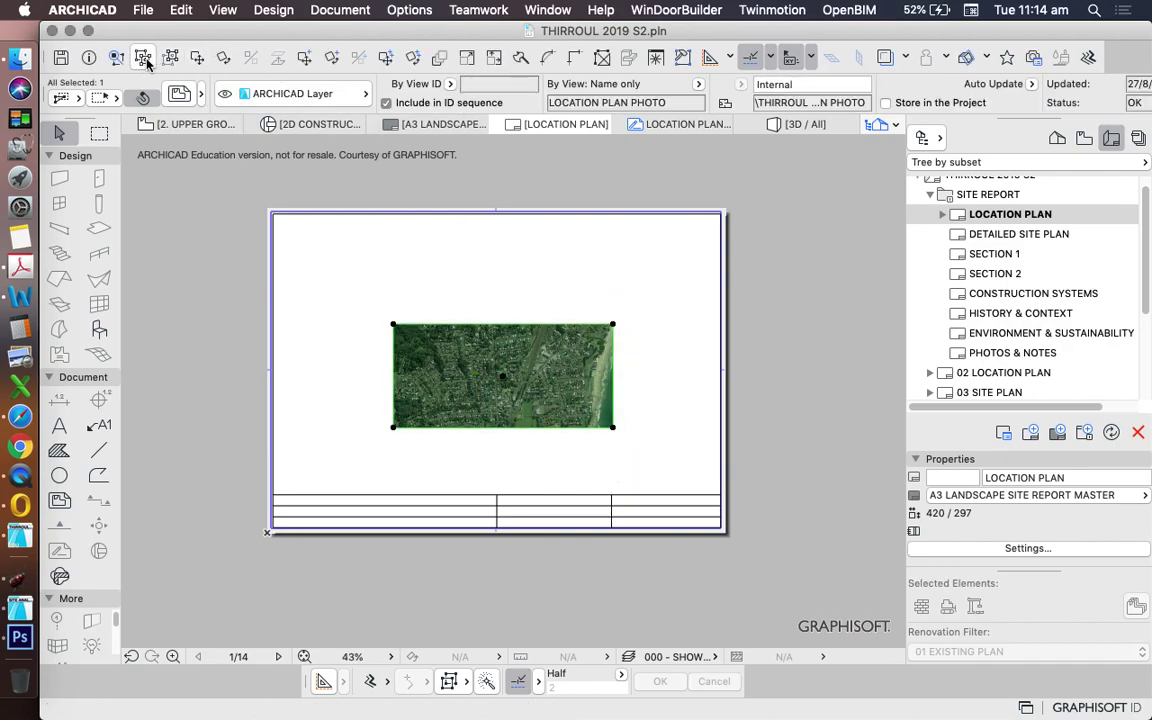
- Move the aerial drawing down from the top edge onto the middle of the sheet
{"action": "left_click", "coordinate": [224, 57]}
{"action": "left_click", "coordinate": [503, 376]}
{"action": "left_click", "coordinate": [498, 242]}
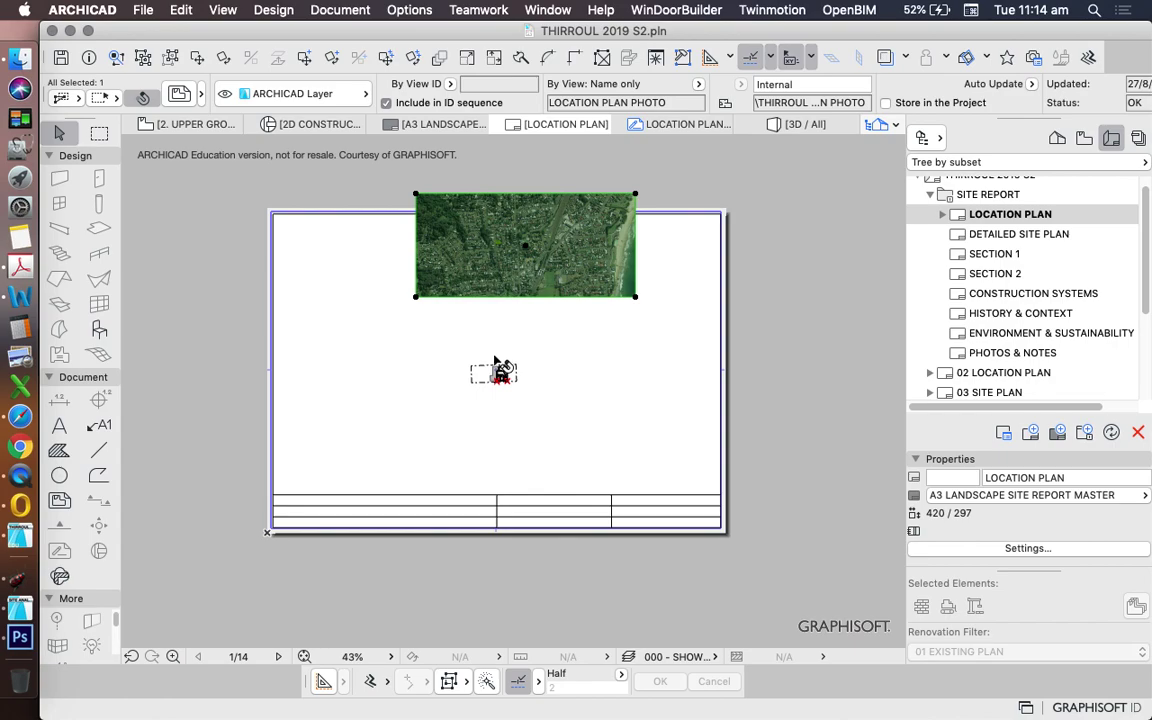
{"action": "left_click", "coordinate": [450, 355]}
{"action": "key", "text": "Escape"}
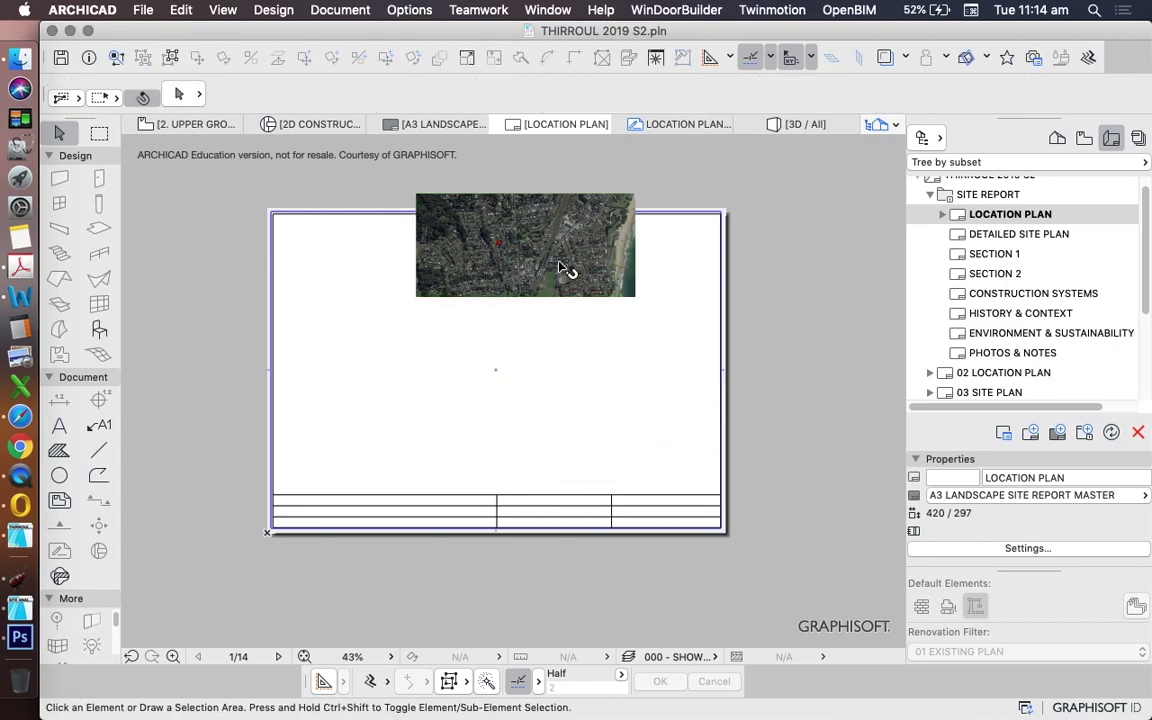
{"action": "mouse_move", "coordinate": [558, 262]}
{"action": "left_mouse_down"}
{"action": "mouse_move", "coordinate": [522, 404]}
{"action": "mouse_move", "coordinate": [538, 387]}
{"action": "left_mouse_up"}
{"action": "right_click", "coordinate": [468, 244]}
- In Drawing Selection Settings, set the aerial drawing's magnification to 200% for a 1:5000 scale
{"action": "left_click", "coordinate": [590, 251]}
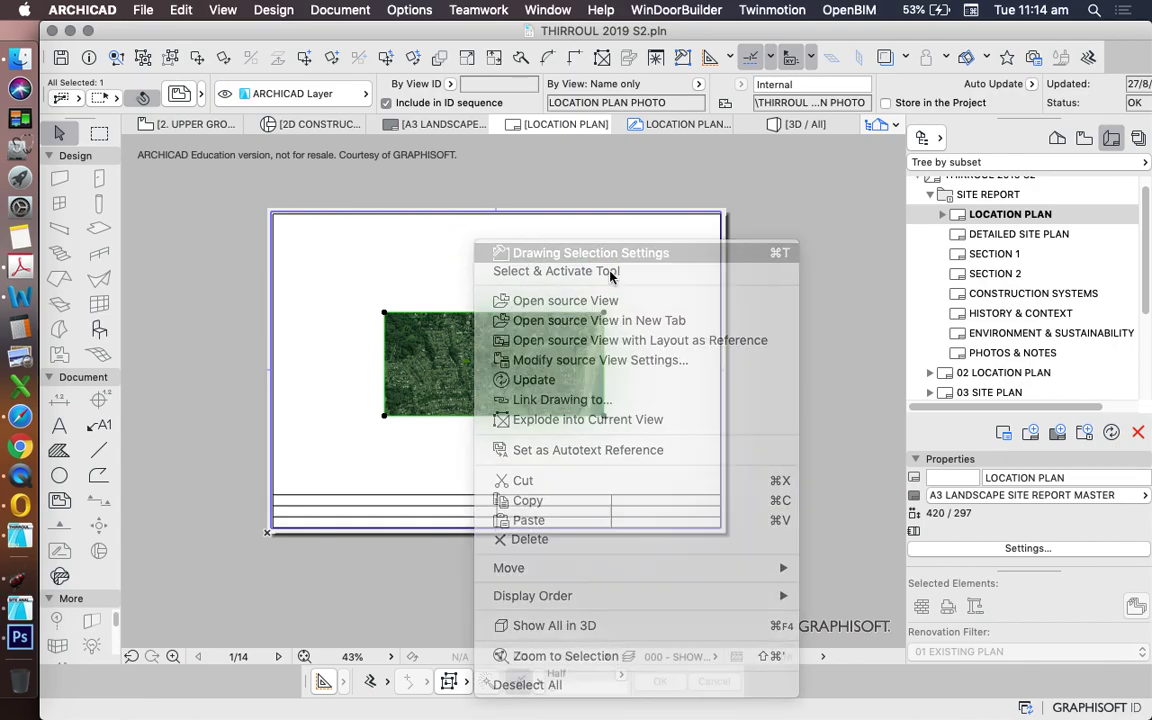
{"action": "left_click", "coordinate": [522, 152]}
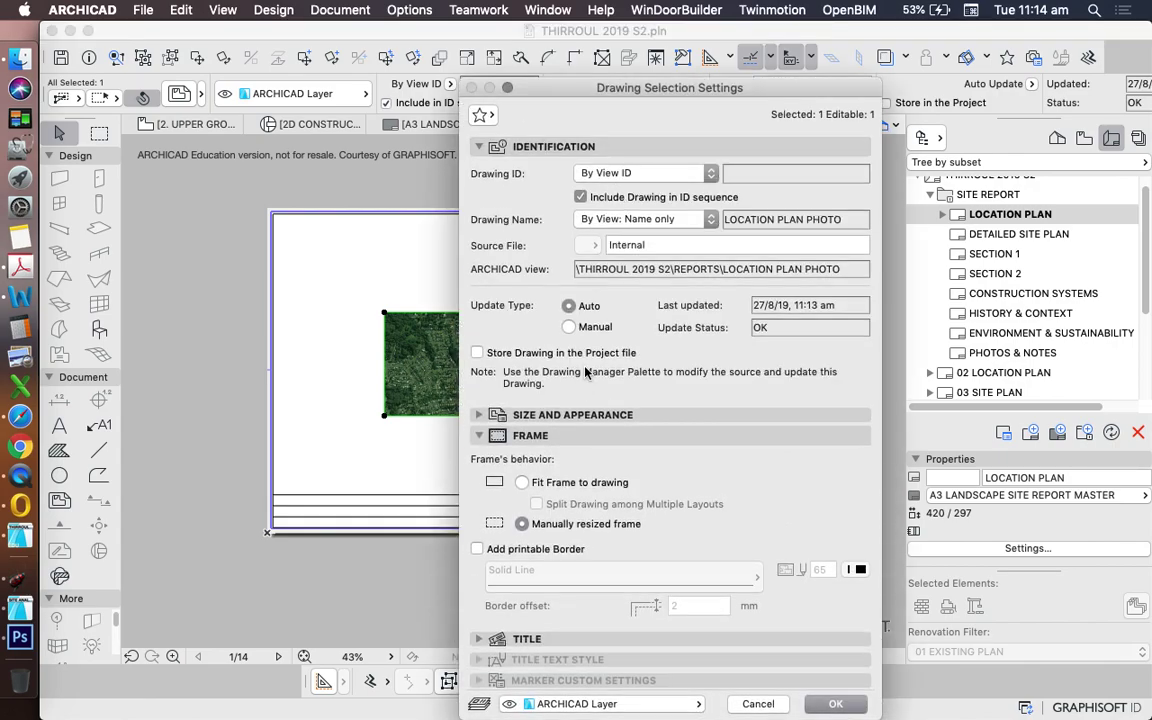
{"action": "left_click", "coordinate": [575, 415]}
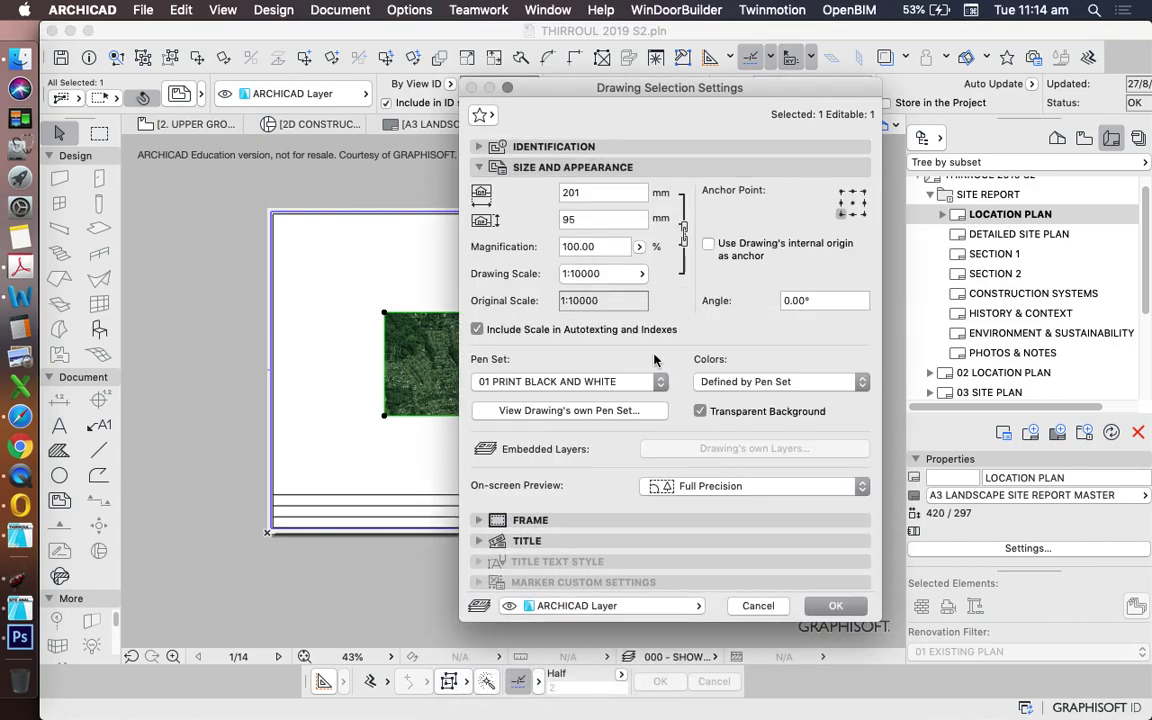
{"action": "left_click", "coordinate": [603, 247]}
{"action": "double_click", "coordinate": [617, 246]}
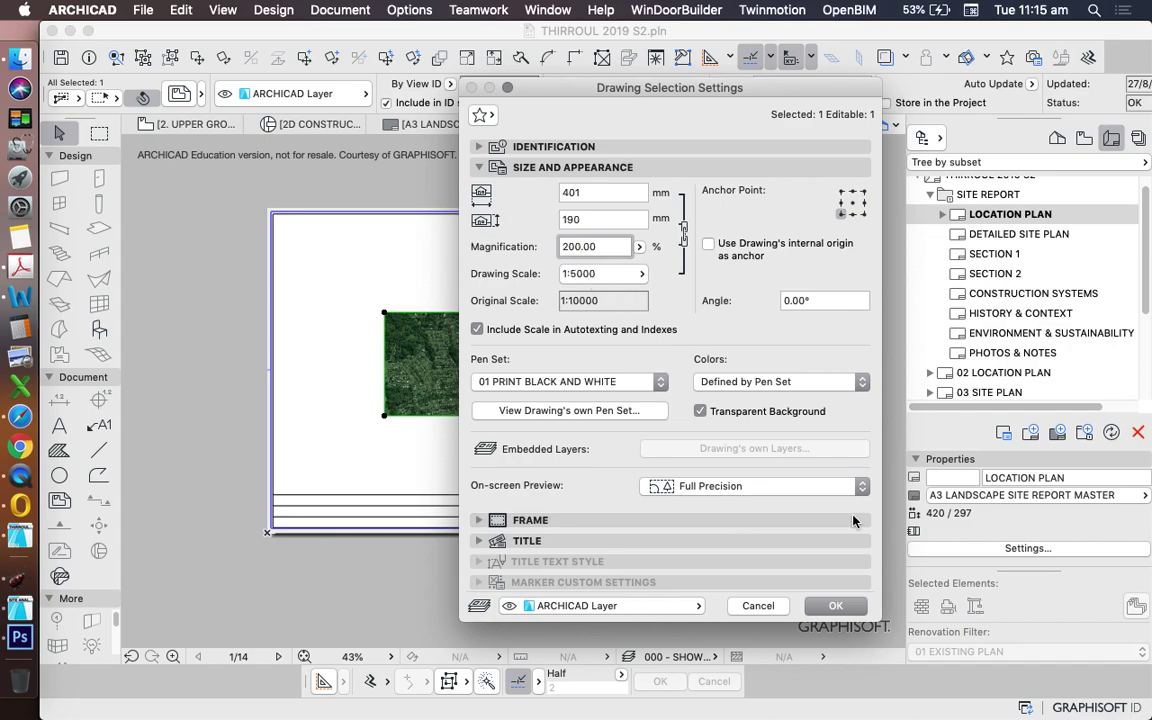
{"action": "left_click", "coordinate": [836, 606]}
- Move the enlarged aerial drawing to the sheet's left edge
{"action": "scroll", "coordinate": [510, 368], "scroll_direction": "down", "scroll_amount": 3}
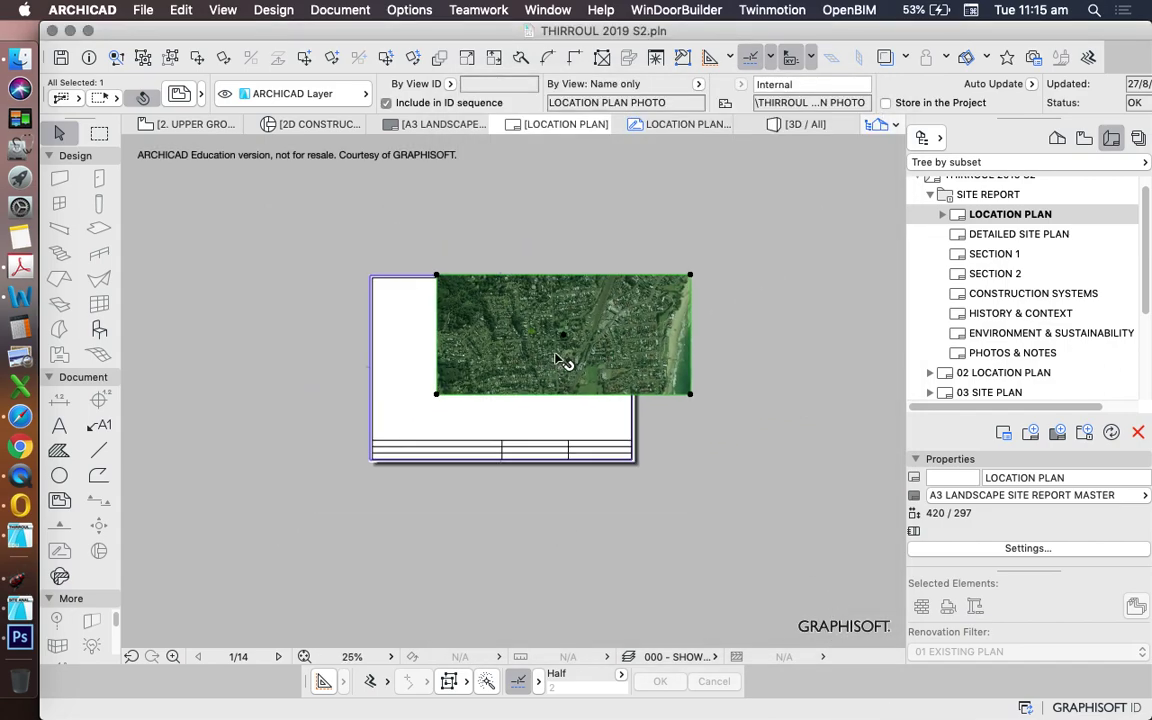
{"action": "left_click", "coordinate": [551, 357]}
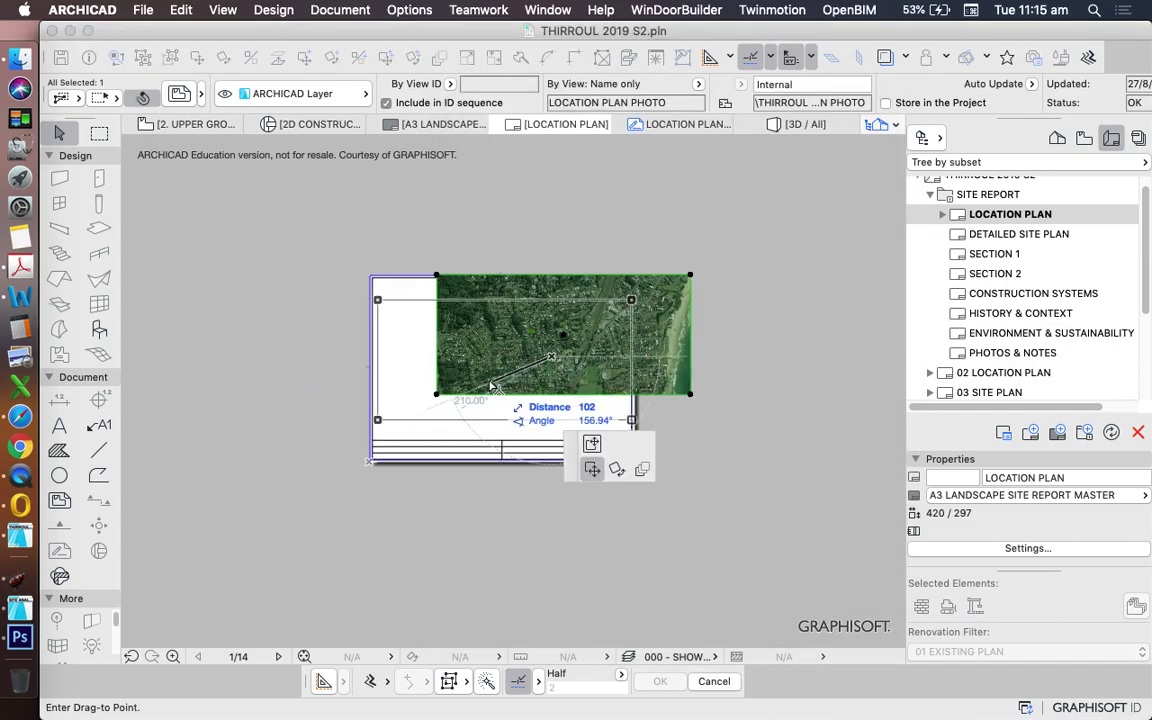
{"action": "left_click", "coordinate": [486, 386]}
{"action": "scroll", "coordinate": [614, 352], "scroll_direction": "up", "scroll_amount": 3}
{"action": "scroll", "coordinate": [618, 352], "scroll_direction": "up", "scroll_amount": 2}
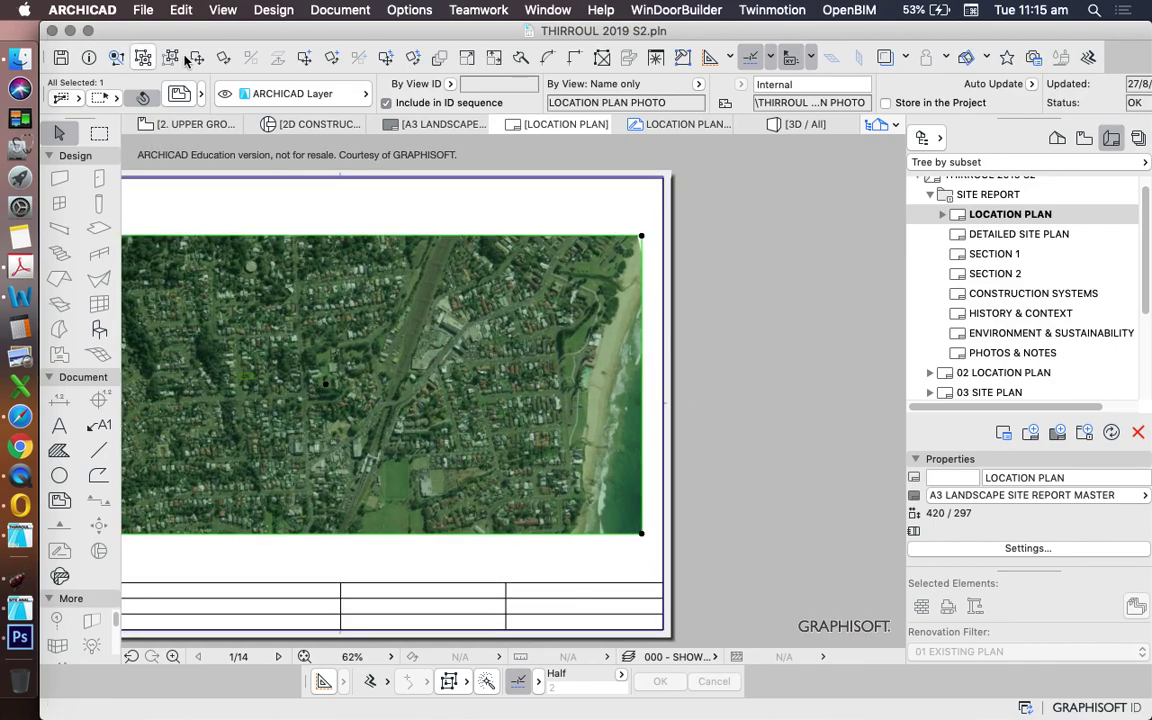
- Drag the drawing by its right edge so it fits inside the sheet's right margin
{"action": "left_click", "coordinate": [196, 56]}
{"action": "scroll", "coordinate": [697, 289], "scroll_direction": "up", "scroll_amount": 2}
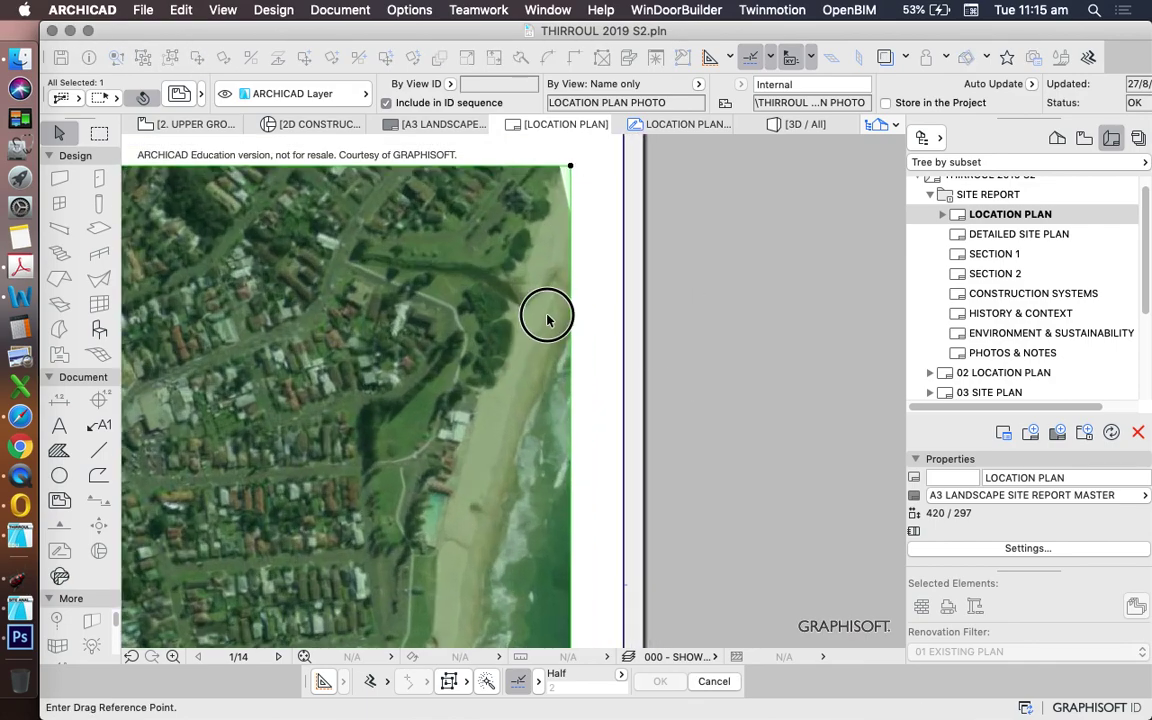
{"action": "left_click", "coordinate": [545, 311]}
{"action": "scroll", "coordinate": [595, 318], "scroll_direction": "left", "scroll_amount": 2}
{"action": "left_click", "coordinate": [595, 318]}
{"action": "scroll", "coordinate": [801, 289], "scroll_direction": "down", "scroll_amount": 2}
{"action": "scroll", "coordinate": [801, 289], "scroll_direction": "down", "scroll_amount": 4}
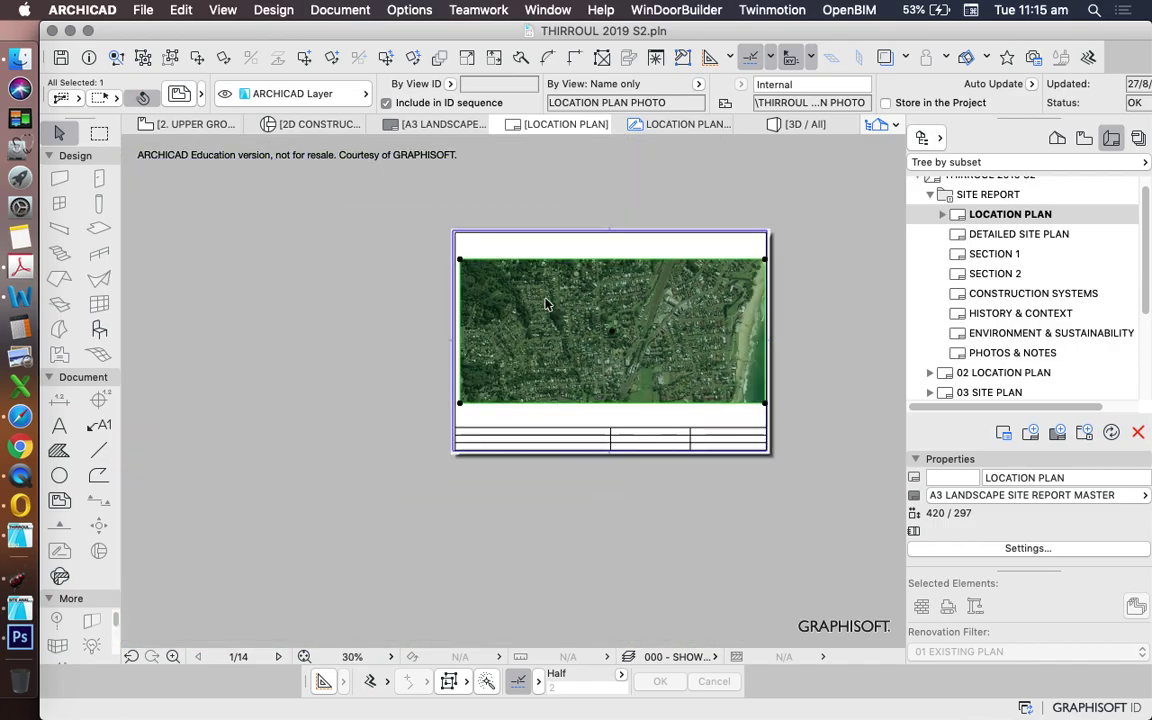
- Clear the selection and reselect the aerial location plan drawing
{"action": "left_click", "coordinate": [394, 334]}
{"action": "scroll", "coordinate": [650, 321], "scroll_direction": "up", "scroll_amount": 3}
{"action": "scroll", "coordinate": [478, 318], "scroll_direction": "down", "scroll_amount": 2}
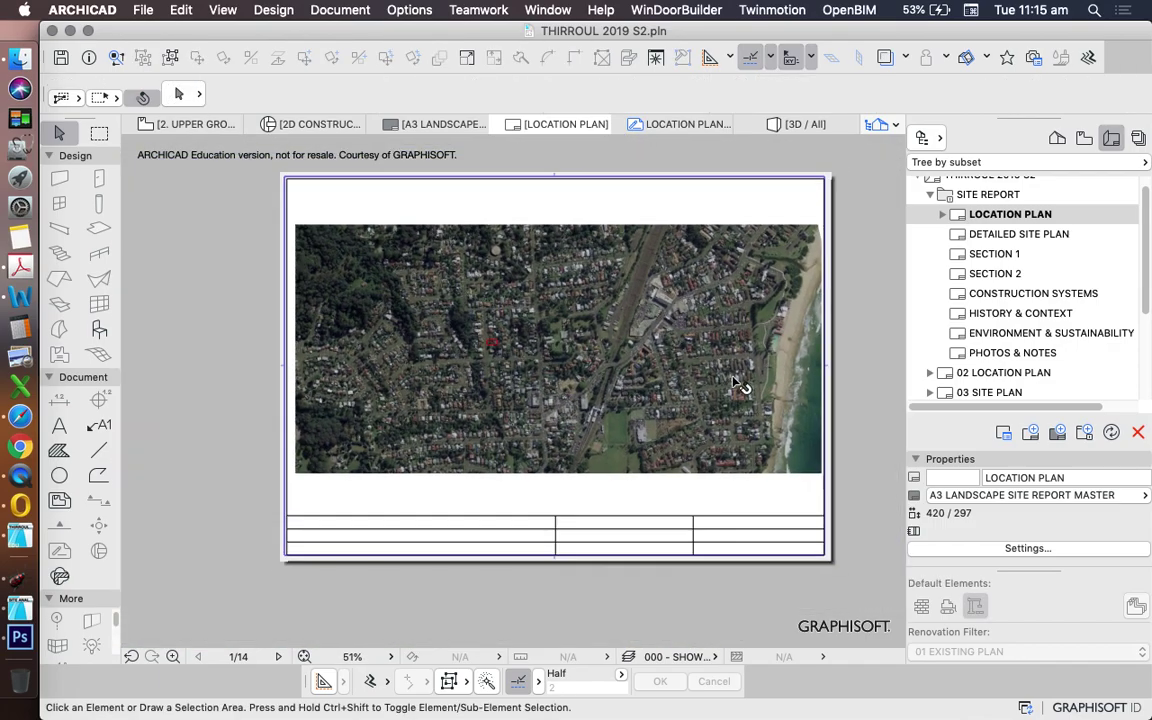
{"action": "scroll", "coordinate": [540, 355], "scroll_direction": "down", "scroll_amount": 3}
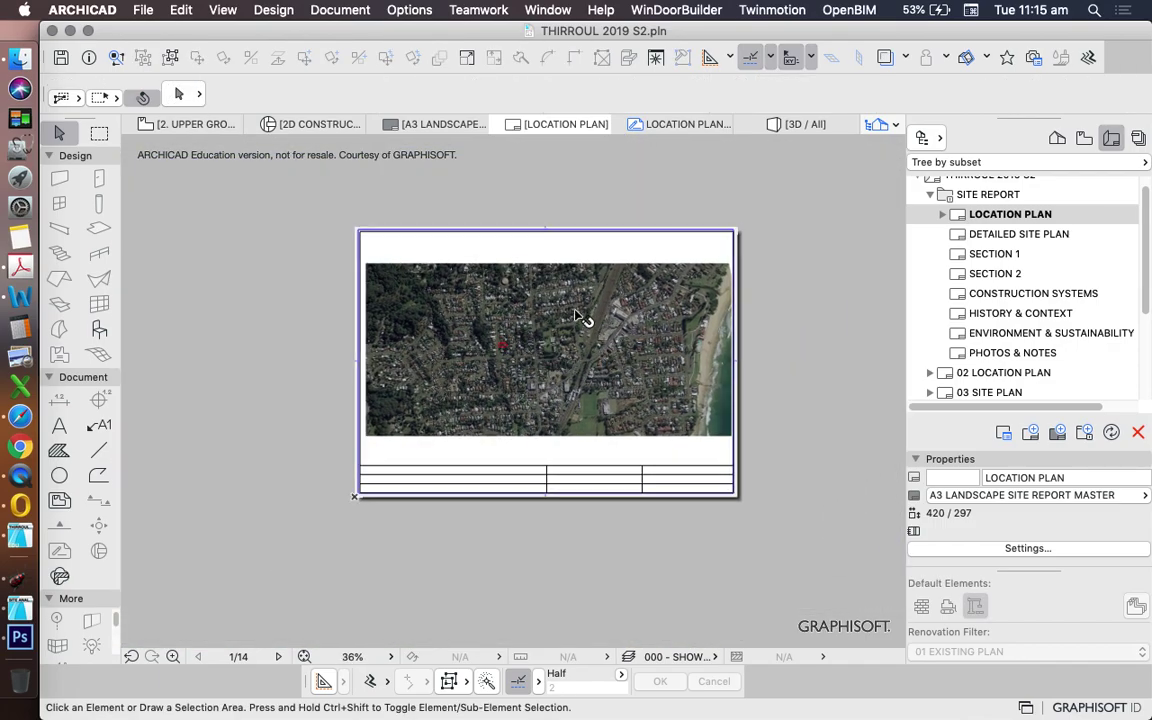
{"action": "left_click", "coordinate": [586, 319]}
{"action": "scroll", "coordinate": [576, 206], "scroll_direction": "up", "scroll_amount": 2}
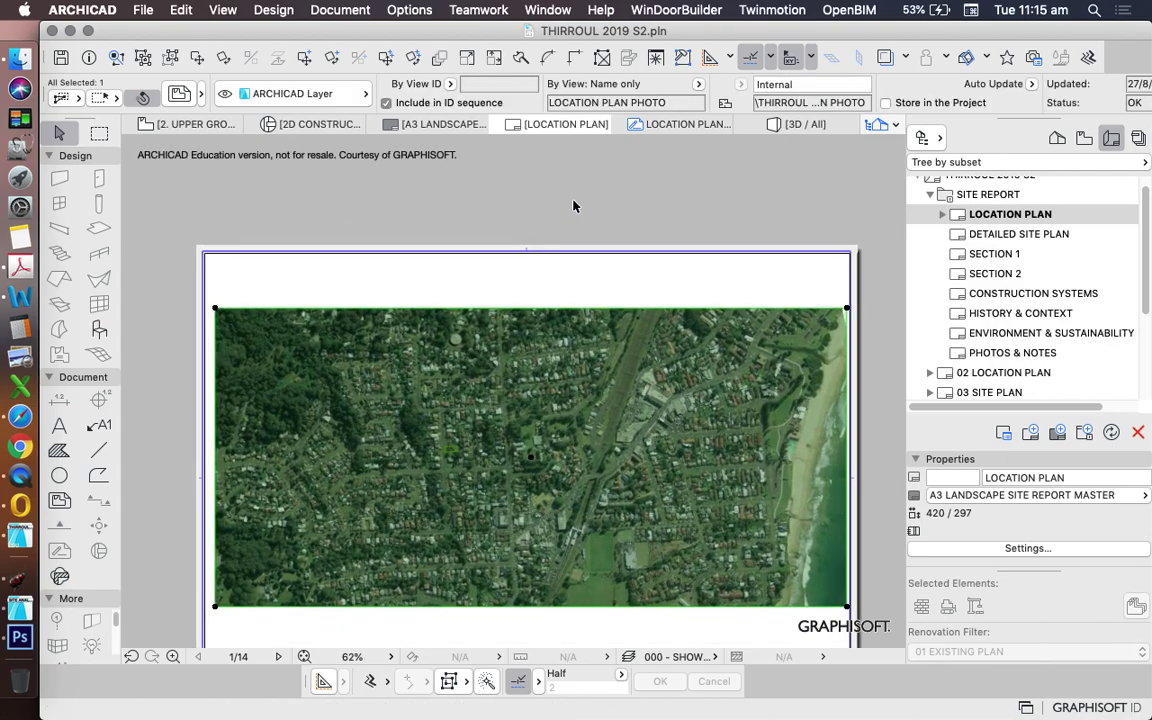
{"action": "left_click", "coordinate": [493, 57]}
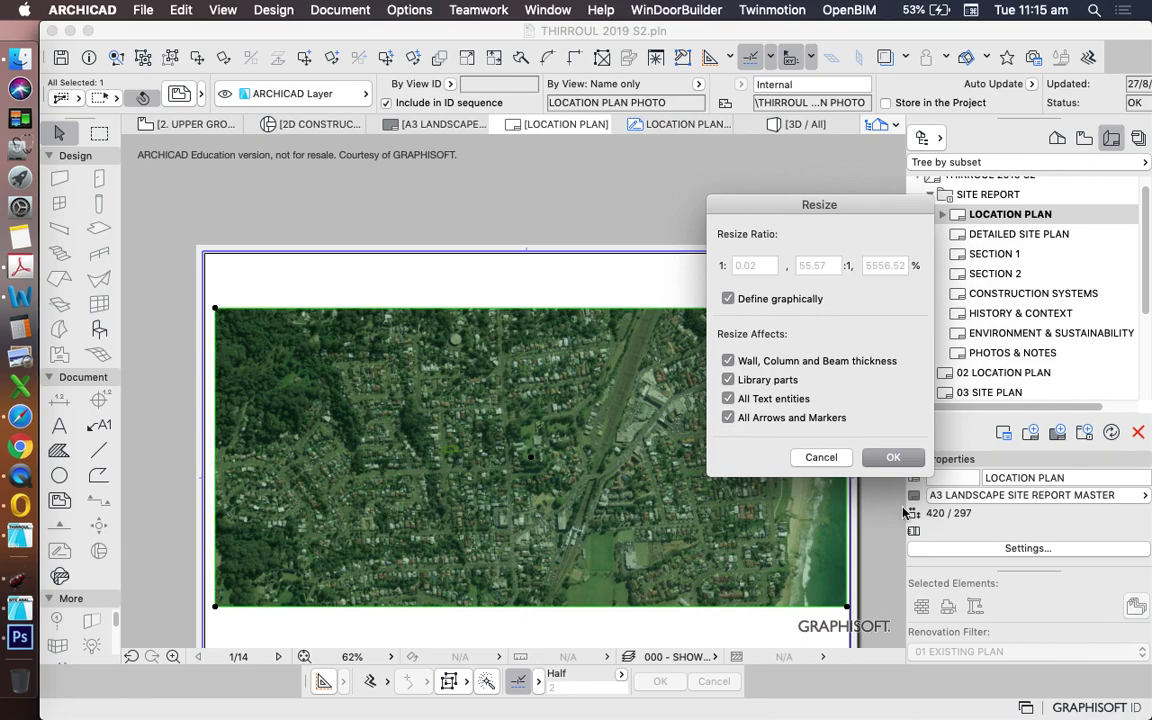
{"action": "left_click", "coordinate": [893, 457]}
{"action": "scroll", "coordinate": [671, 429], "scroll_direction": "down", "scroll_amount": 3}
{"action": "left_click", "coordinate": [721, 480]}
{"action": "left_click", "coordinate": [740, 367]}
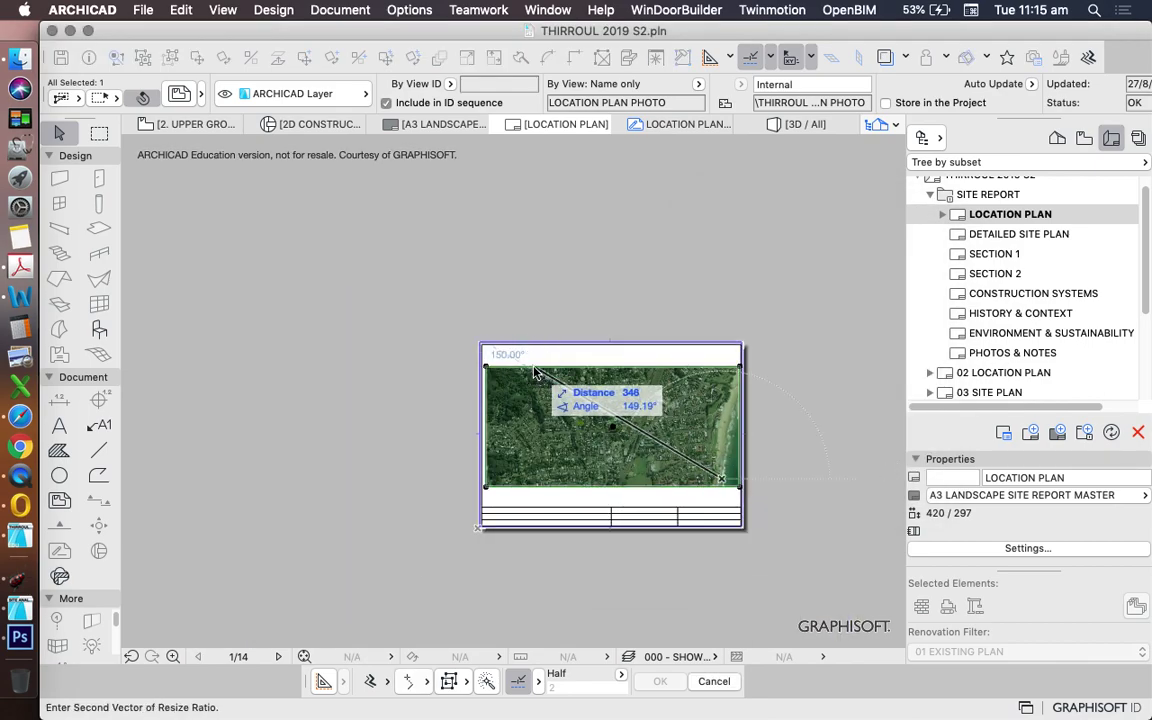
{"action": "left_click", "coordinate": [480, 368]}
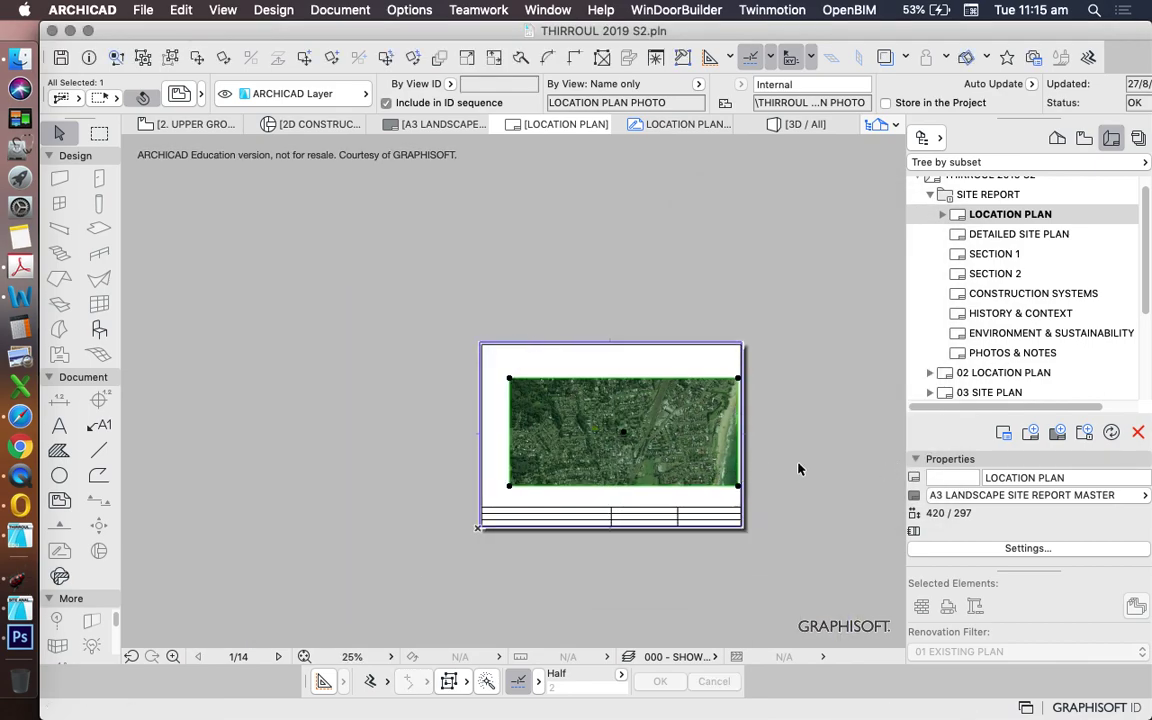
{"action": "left_click_drag", "start_coordinate": [656, 442], "coordinate": [632, 436]}
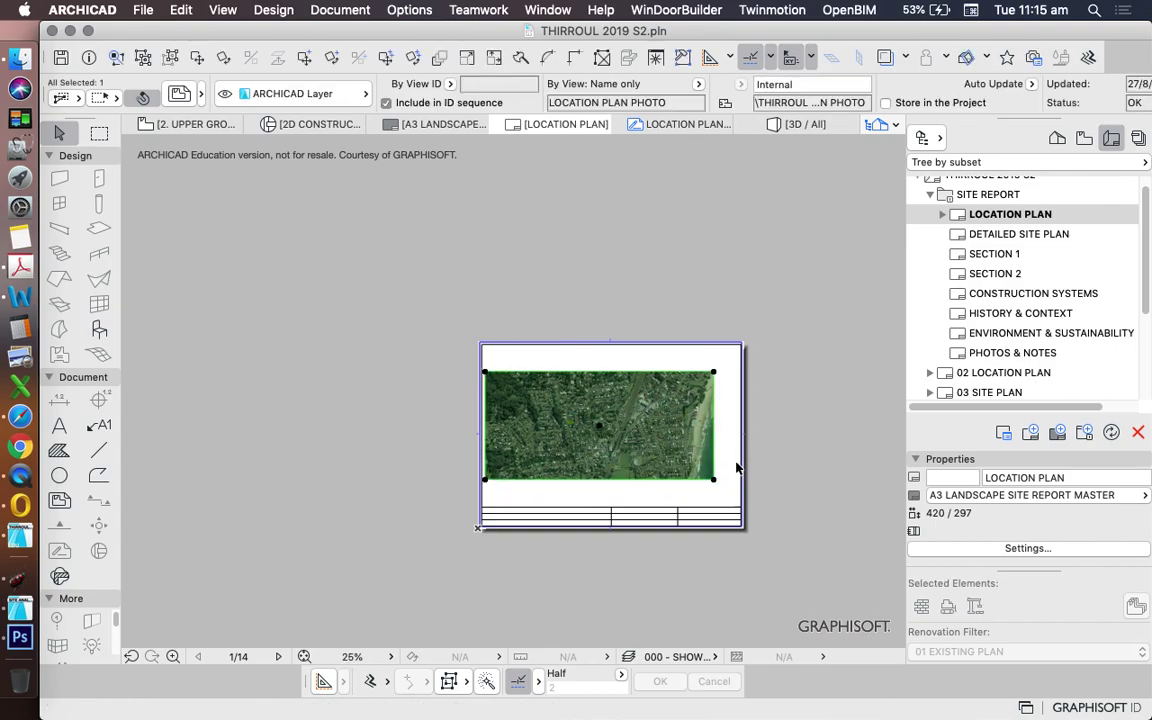
{"action": "left_click", "coordinate": [762, 492]}
{"action": "key", "text": "super+z"}
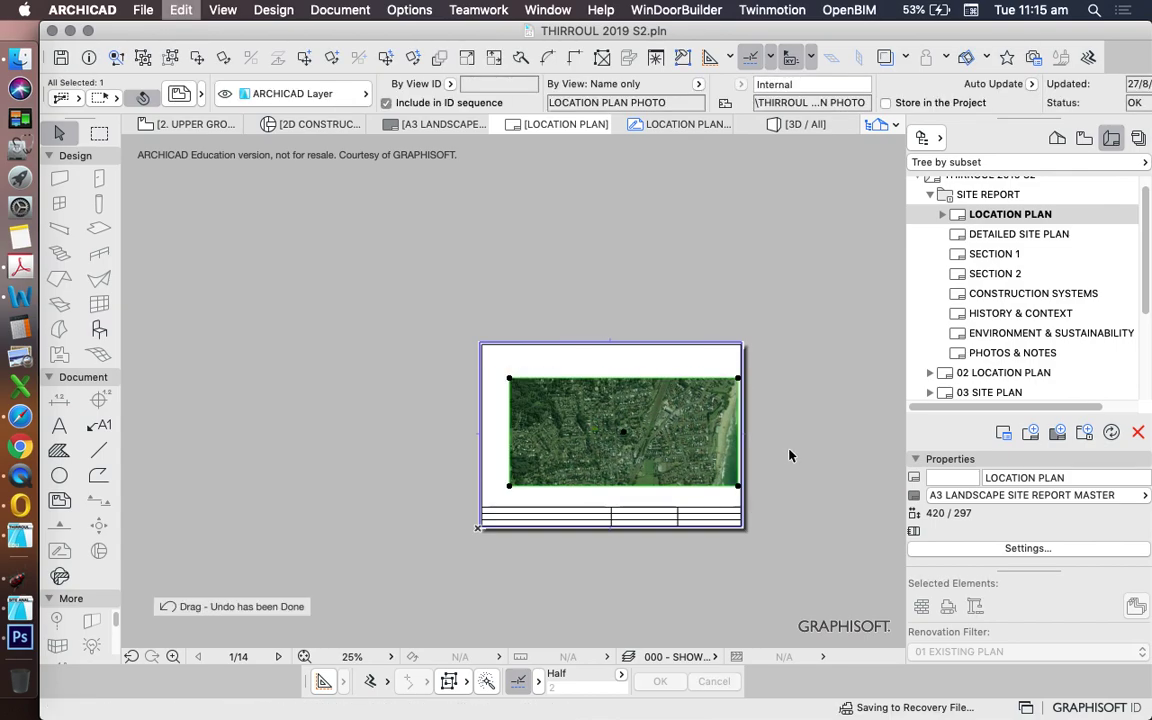
{"action": "key", "text": "super+z"}
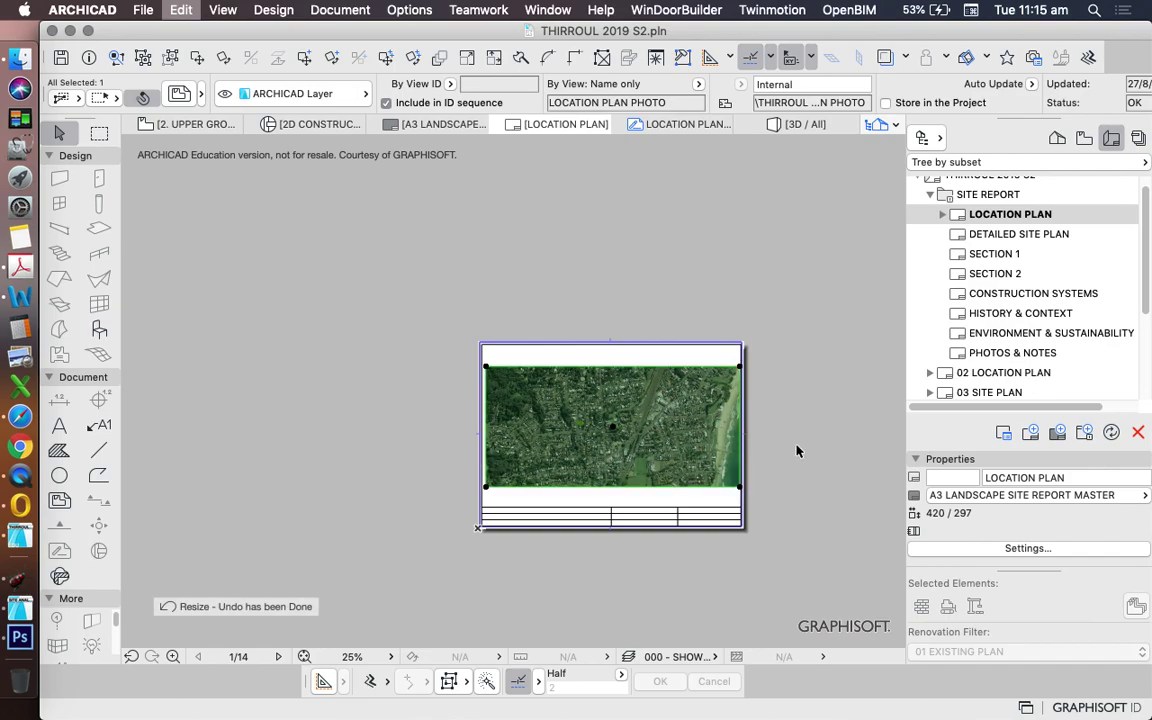
{"action": "key", "text": "super+z"}
{"action": "scroll", "coordinate": [610, 445], "scroll_direction": "up", "scroll_amount": 1}
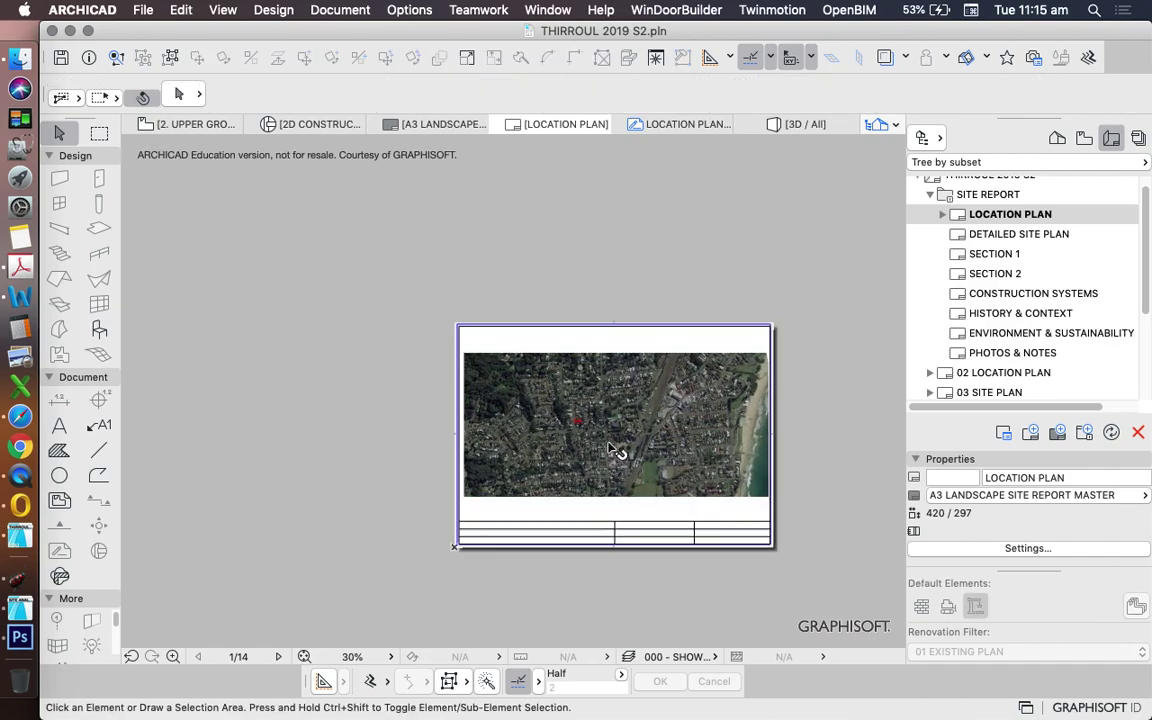
{"action": "scroll", "coordinate": [737, 477], "scroll_direction": "up", "scroll_amount": 3}
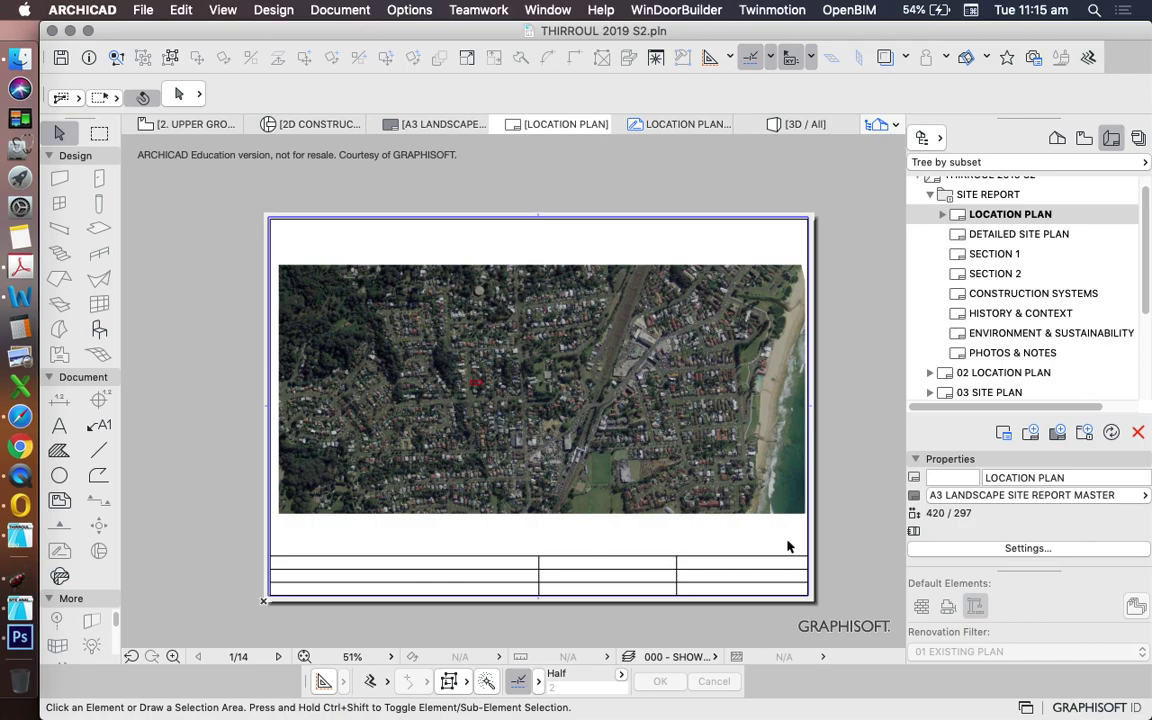
{"action": "scroll", "coordinate": [530, 442], "scroll_direction": "up", "scroll_amount": 5}
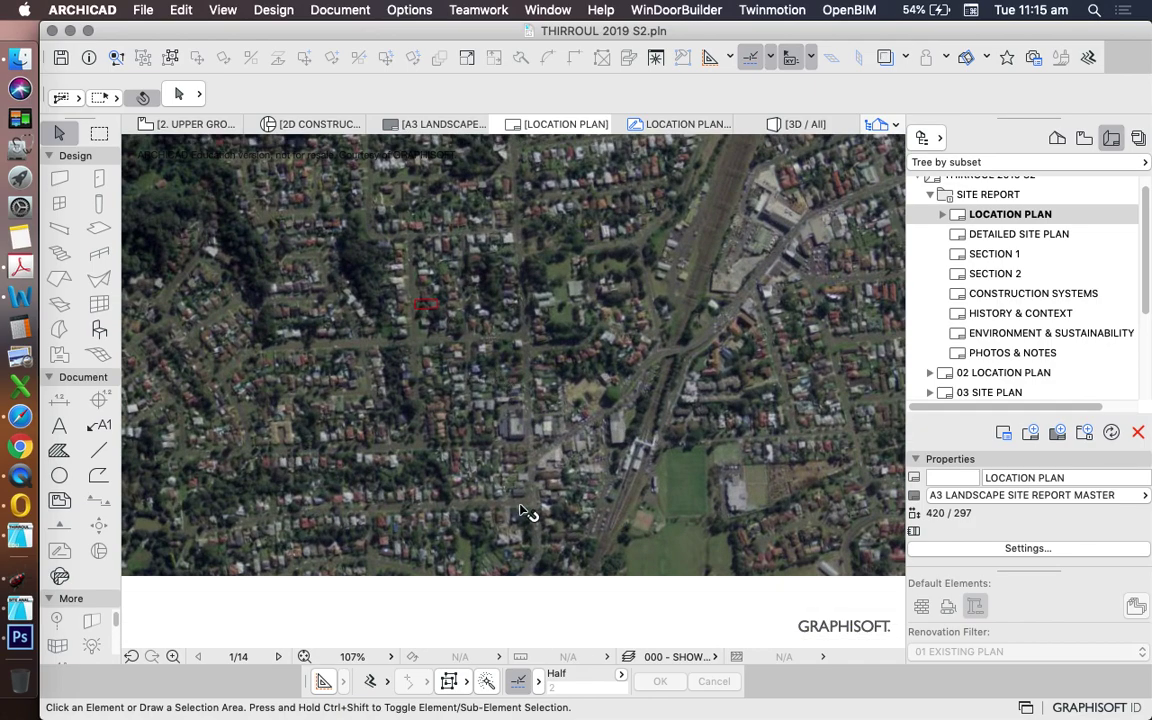
{"action": "scroll", "coordinate": [494, 499], "scroll_direction": "down", "scroll_amount": 4}
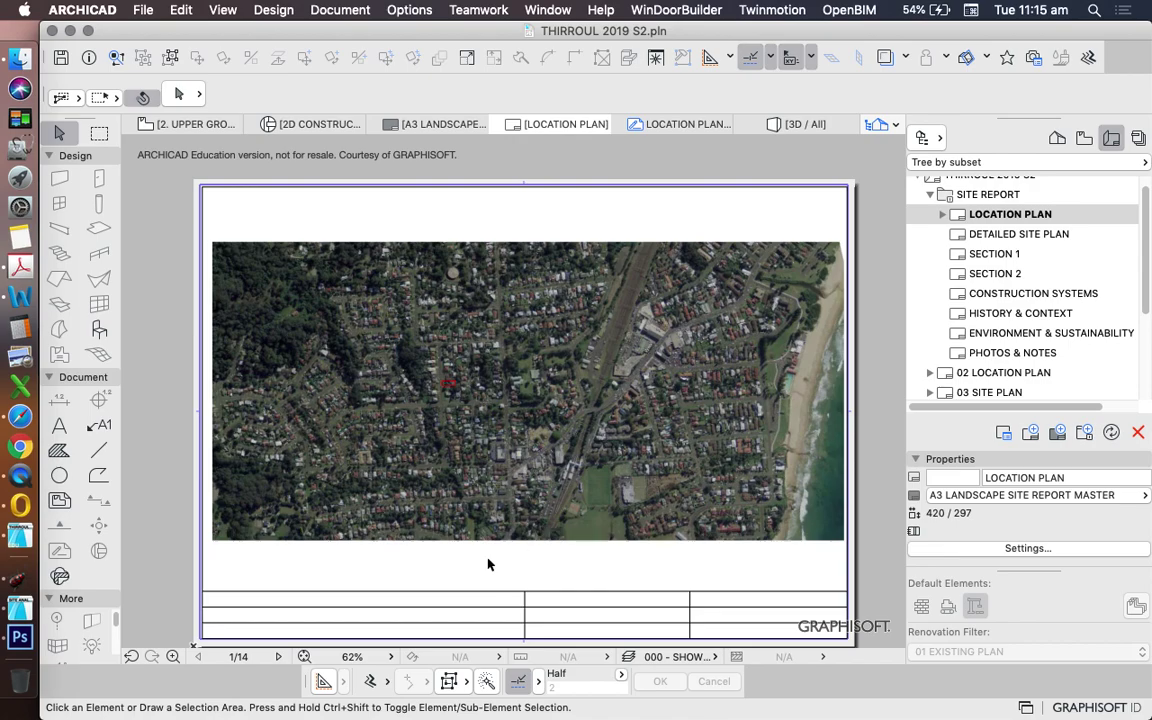
{"action": "scroll", "coordinate": [488, 530], "scroll_direction": "up", "scroll_amount": 4}
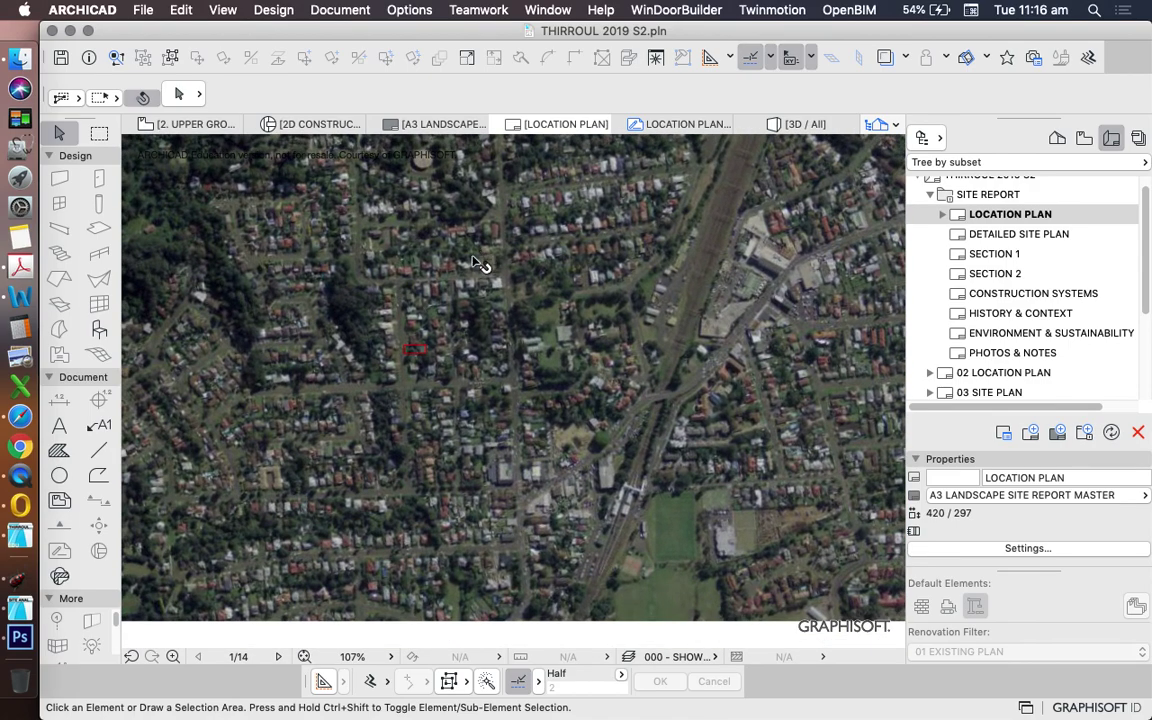
{"action": "scroll", "coordinate": [635, 208], "scroll_direction": "down", "scroll_amount": 2}
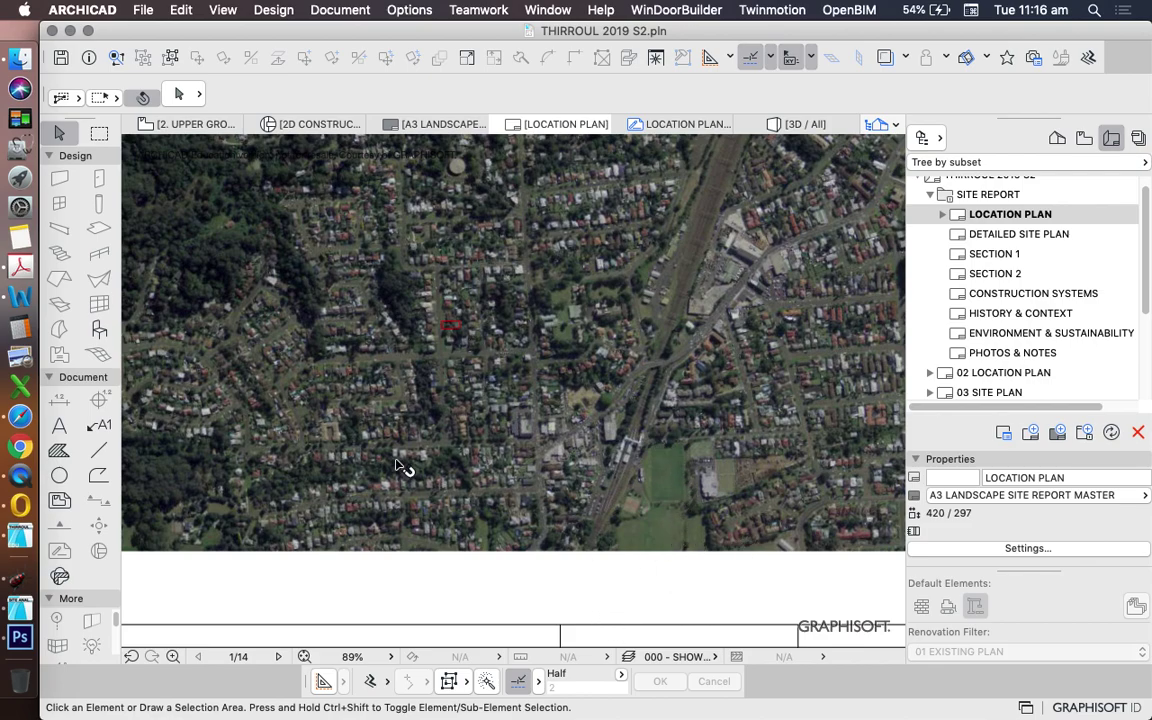
{"action": "scroll", "coordinate": [397, 462], "scroll_direction": "down", "scroll_amount": 1}
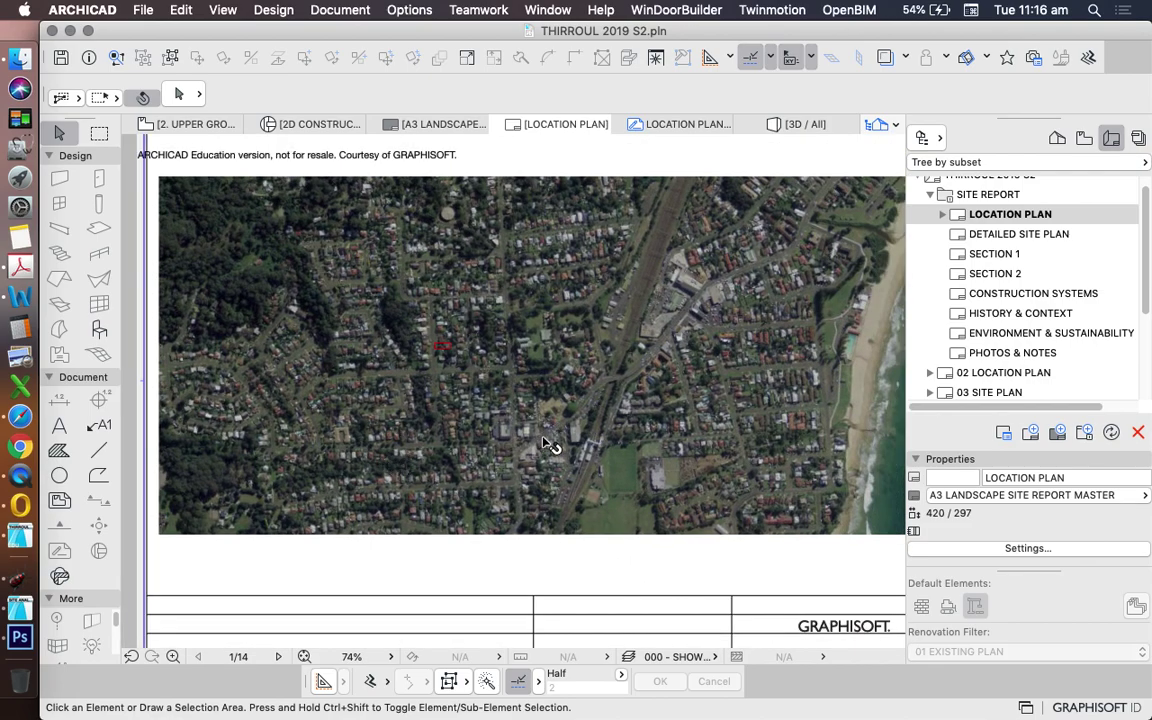
{"action": "scroll", "coordinate": [545, 441], "scroll_direction": "down", "scroll_amount": 3}
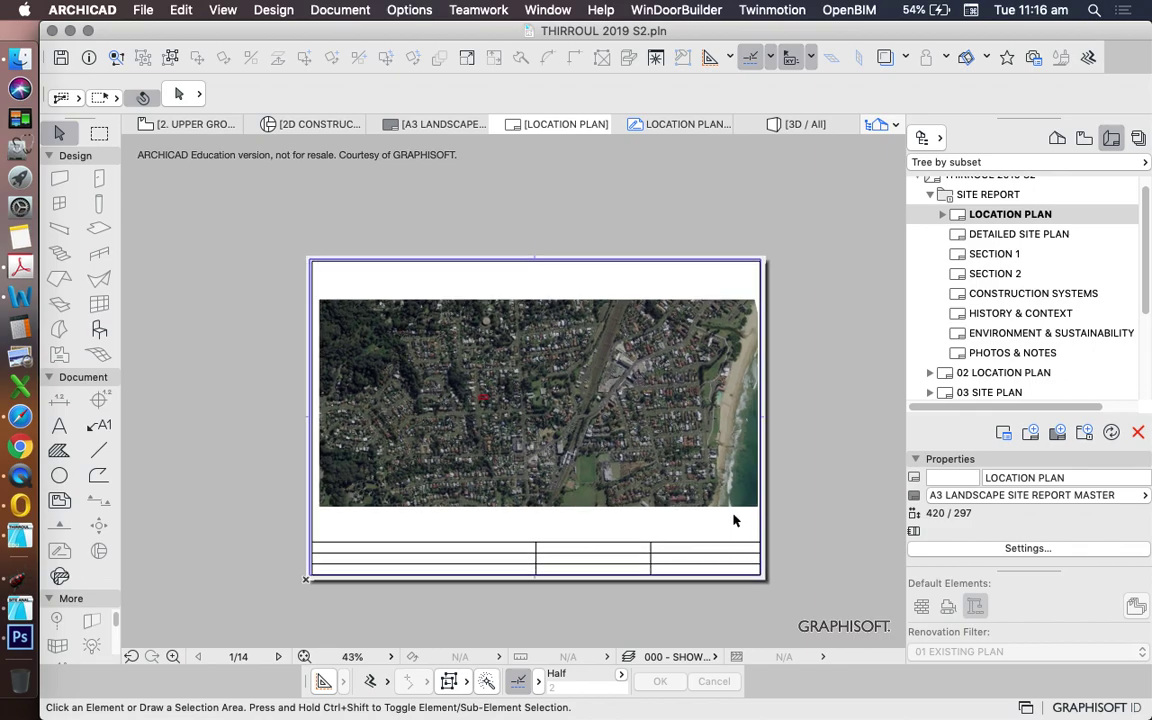